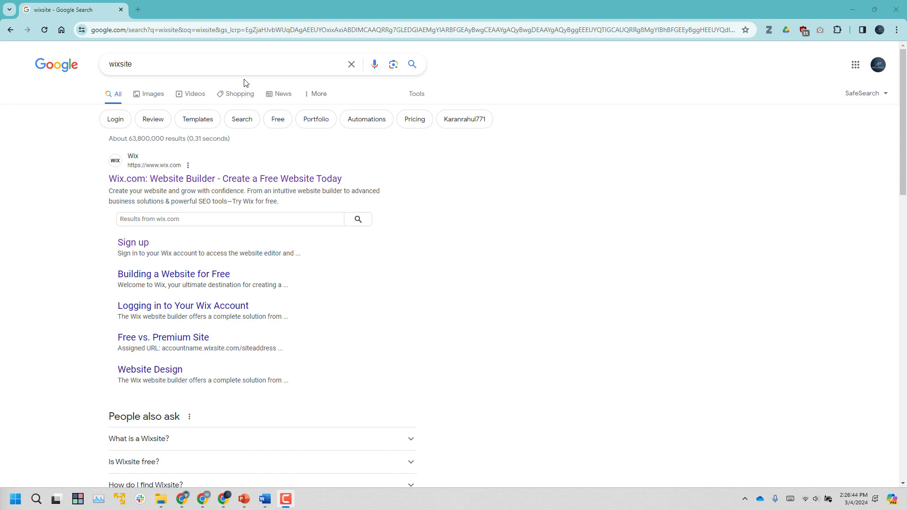
Search the web for wixsite and start creating a new site from the Wix dashboard, closing the old dashboard tab.
left_click(247, 64)
key("Return")
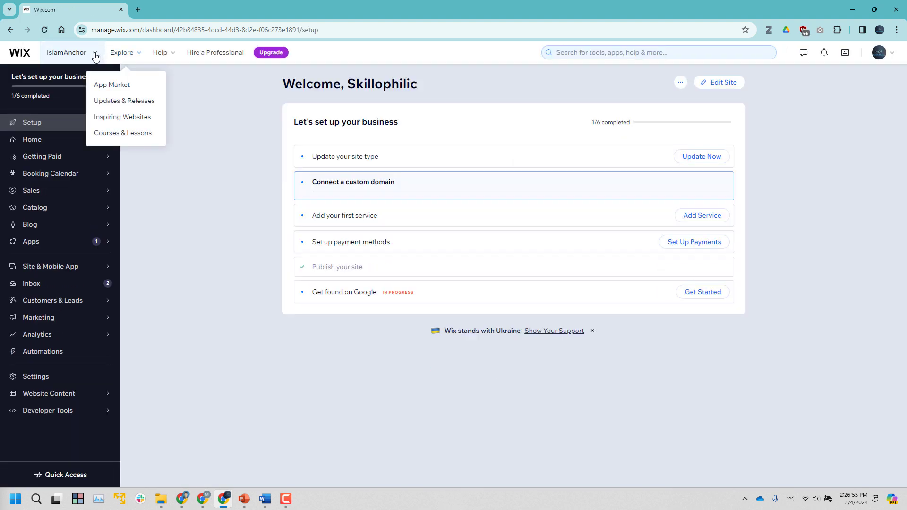
left_click(93, 57)
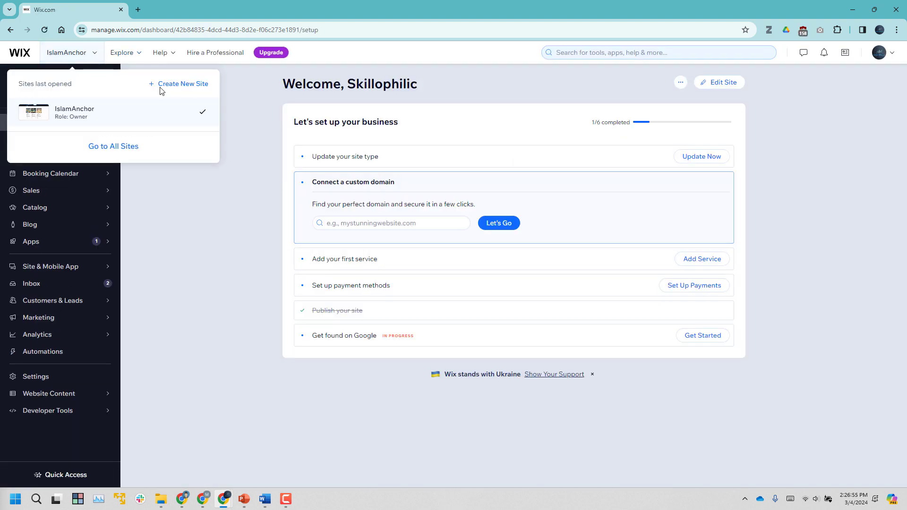
left_click(185, 84)
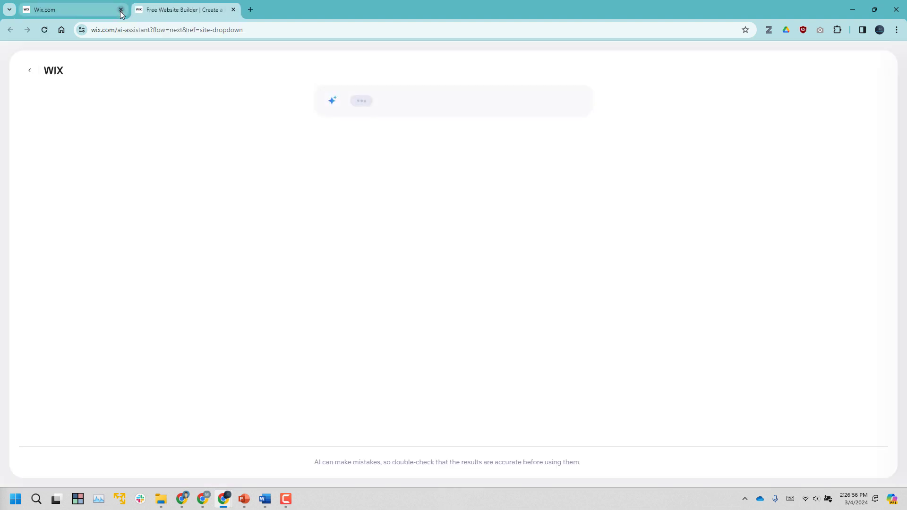
left_click(121, 10)
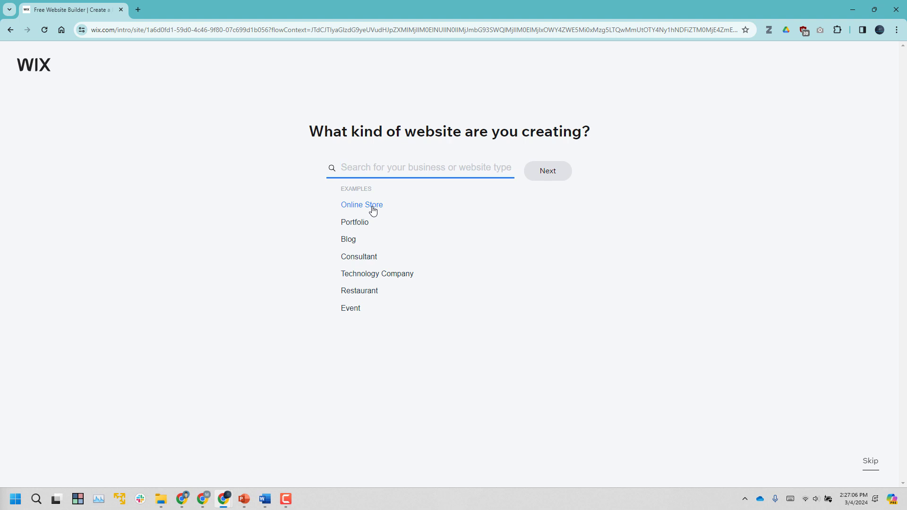
Set the kind of website to Online Grocery Store and continue.
left_click(372, 207)
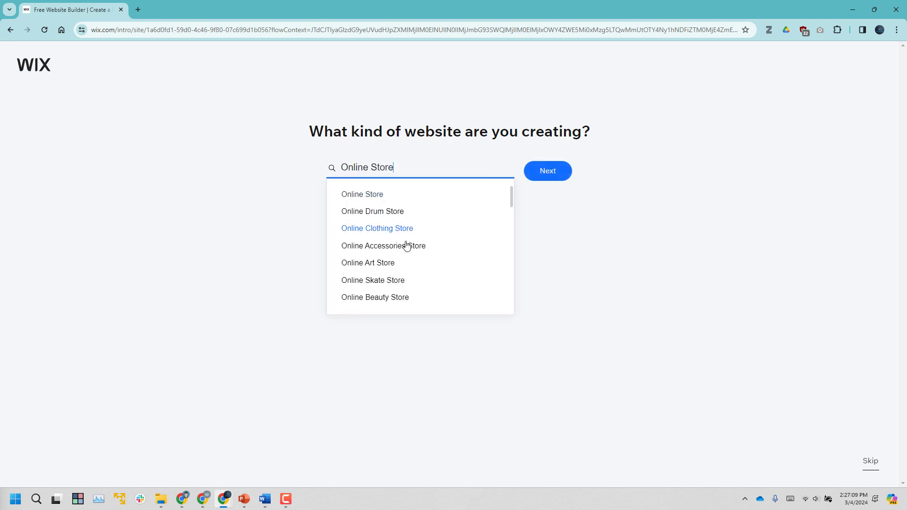
scroll(405, 276, "down", 2)
scroll(408, 276, "down", 6)
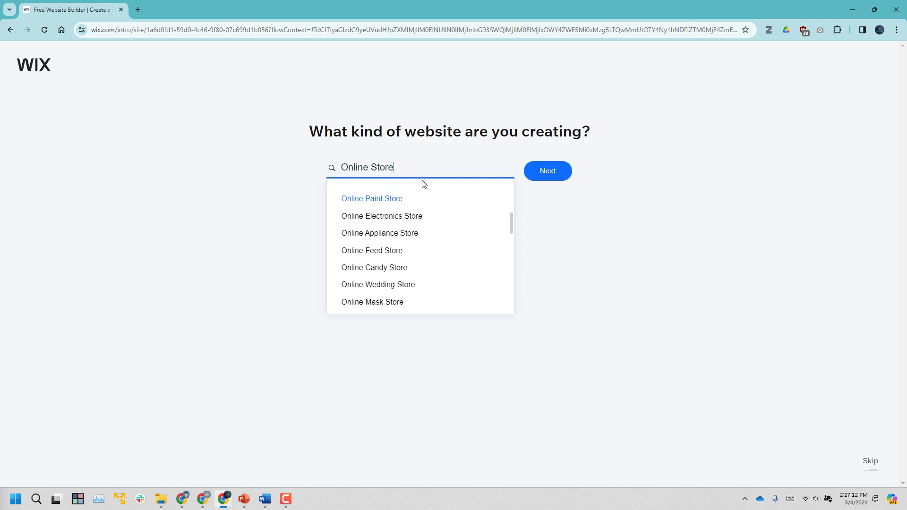
type("meat")
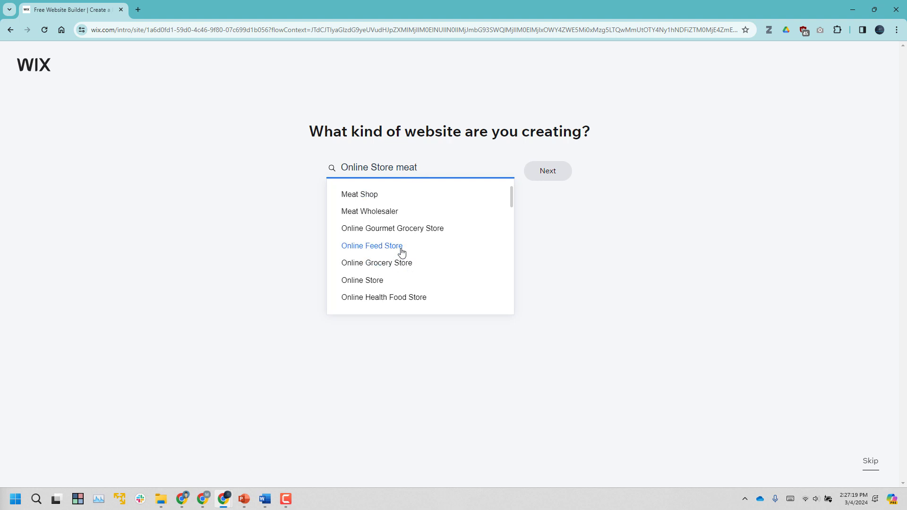
left_click(403, 266)
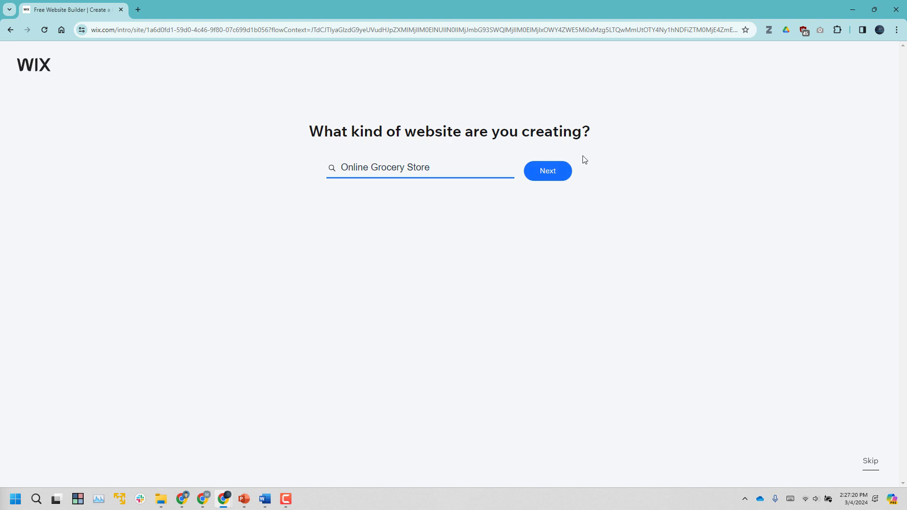
left_click(553, 171)
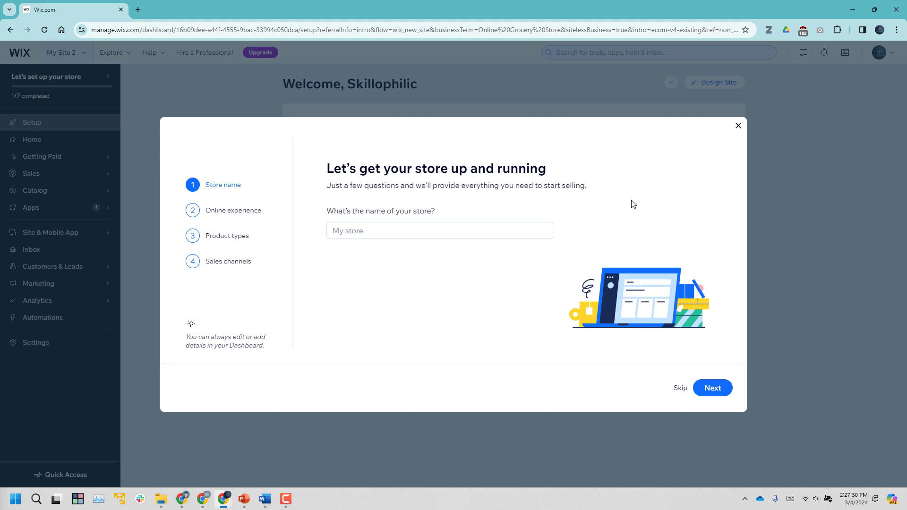
Name the store DailyMarketFarm and state that you are just starting out with online selling.
left_click(475, 226)
type("DailyMarketFarm")
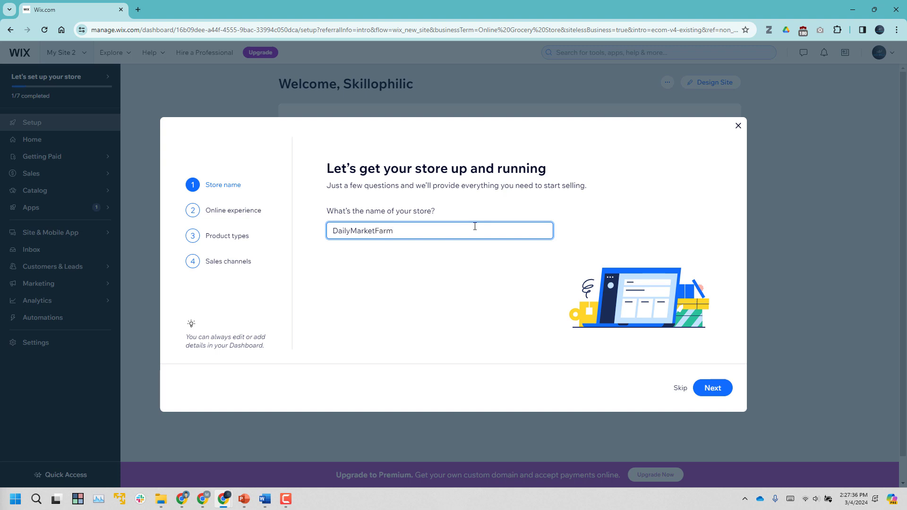
left_click(712, 387)
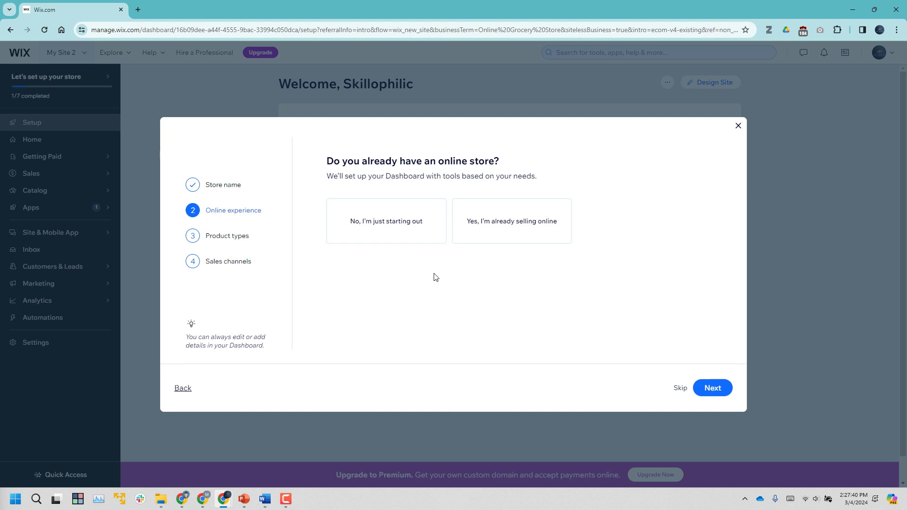
left_click(424, 235)
left_click(702, 389)
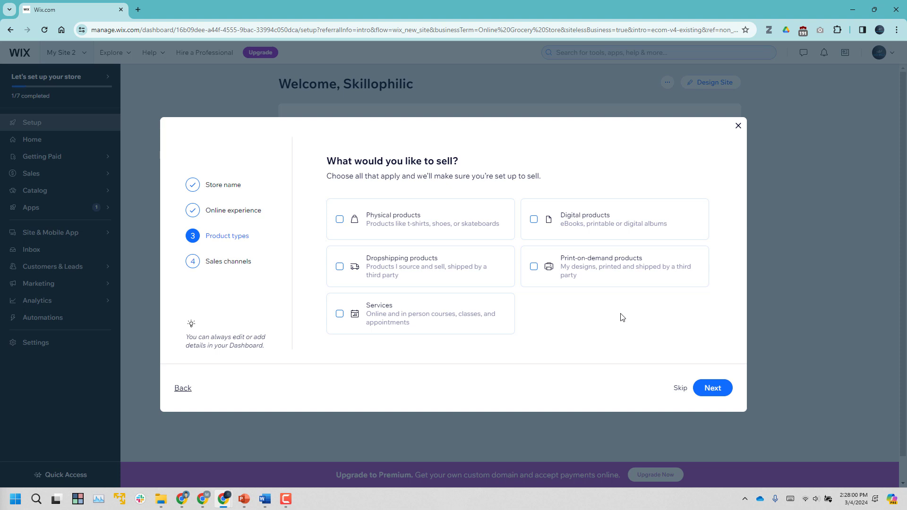
Skip the product types question and keep Online store as the only sales channel.
left_click(680, 388)
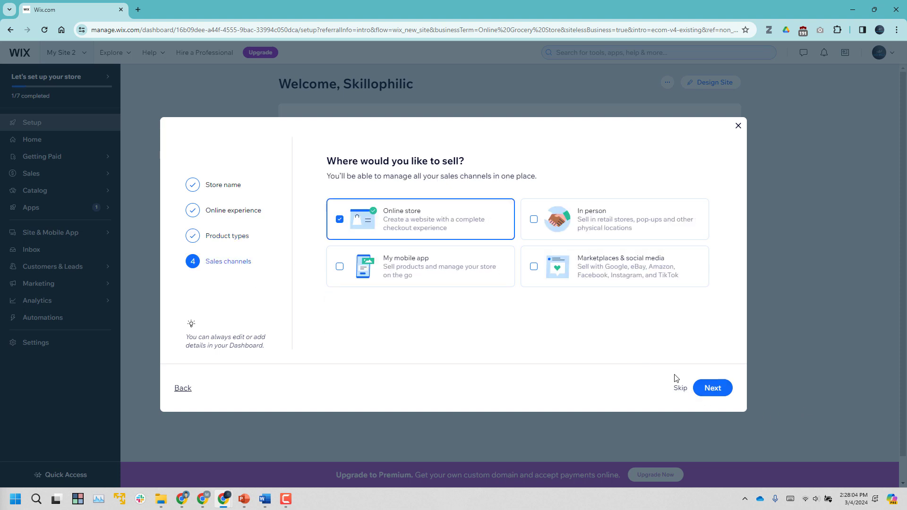
left_click(713, 389)
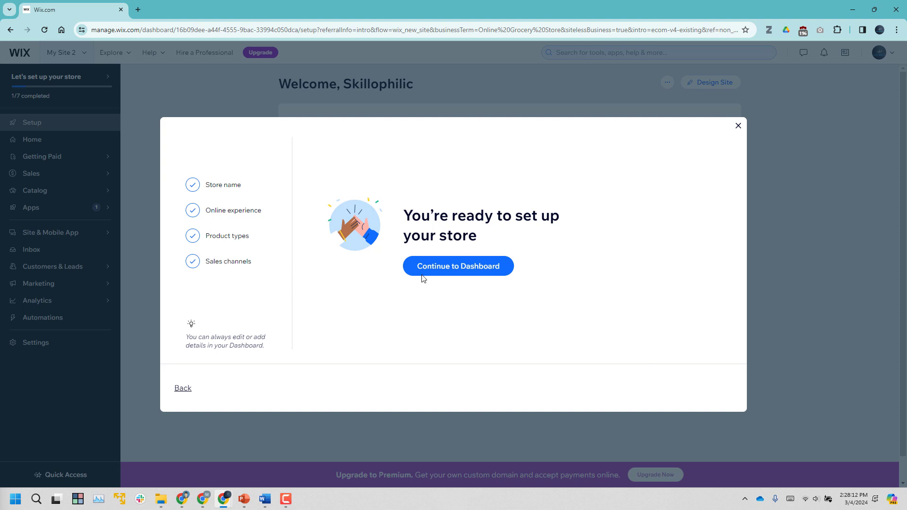
left_click(183, 388)
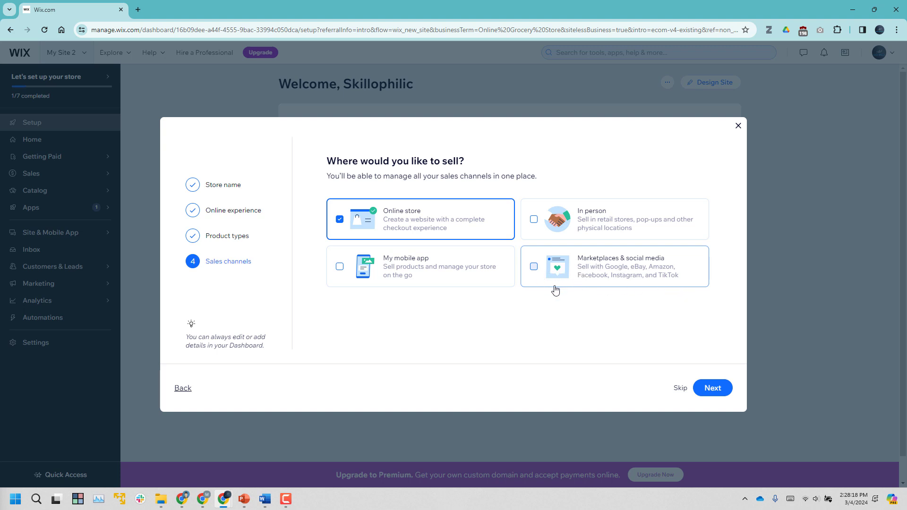
left_click(708, 393)
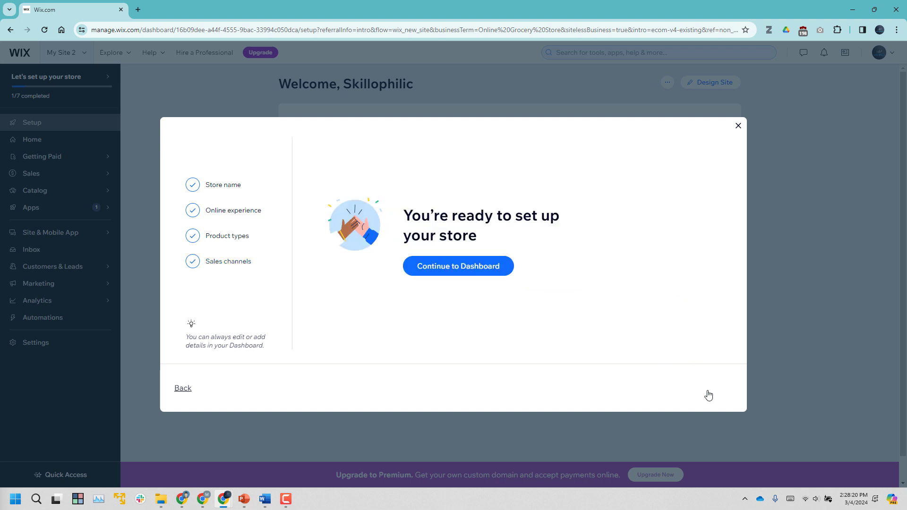
Continue to the store's dashboard and choose to design the site by customizing a template.
left_click(479, 268)
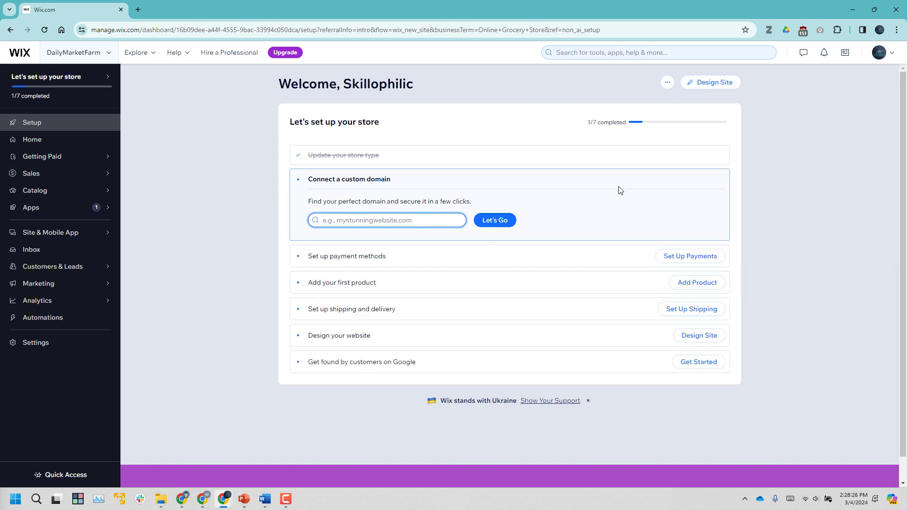
left_click(727, 84)
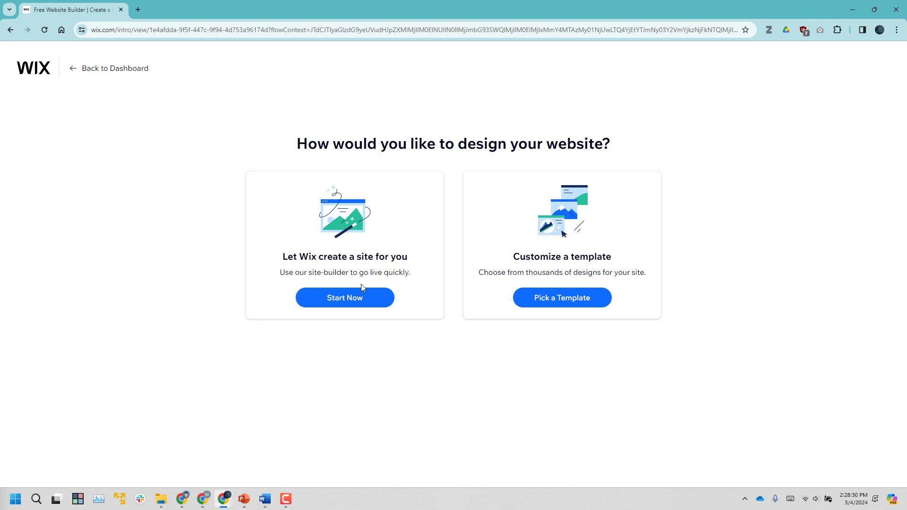
left_click(564, 302)
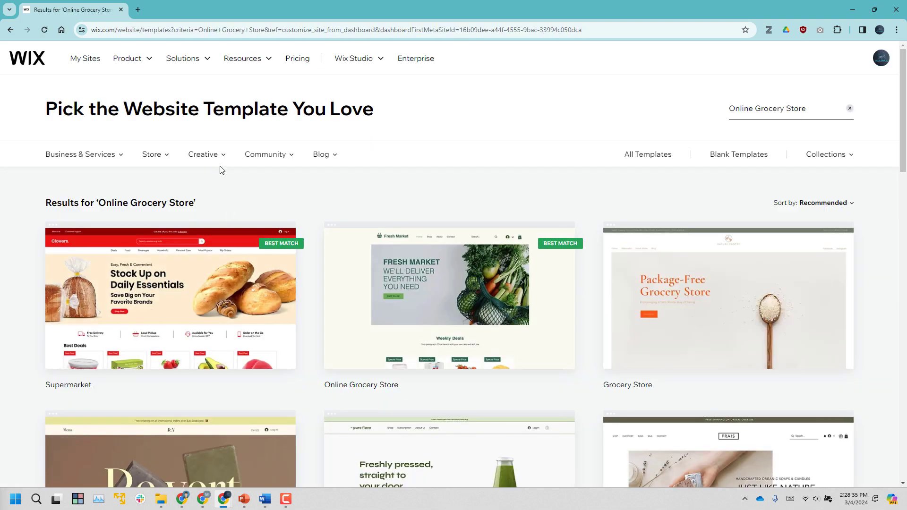
Browse the Advertising & Marketing business templates and the Food & Drinks store templates.
mouse_move(157, 159)
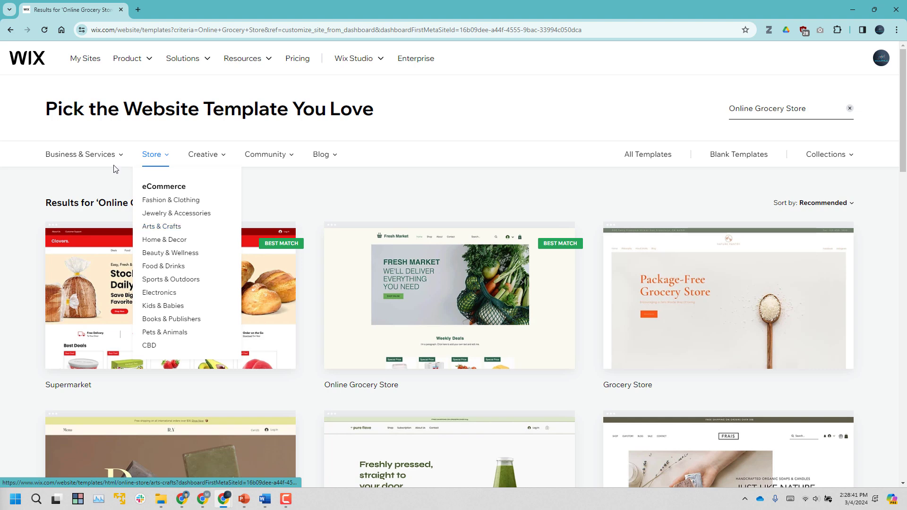
mouse_move(110, 157)
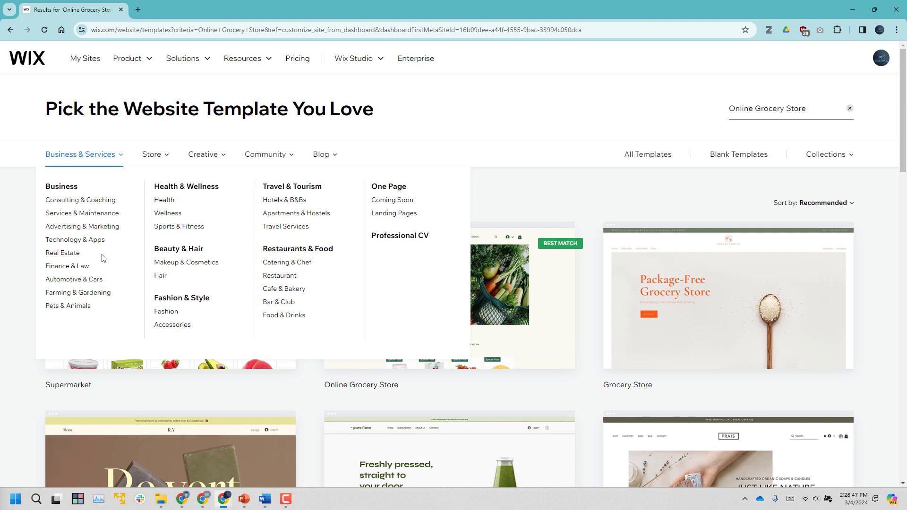
left_click(90, 227)
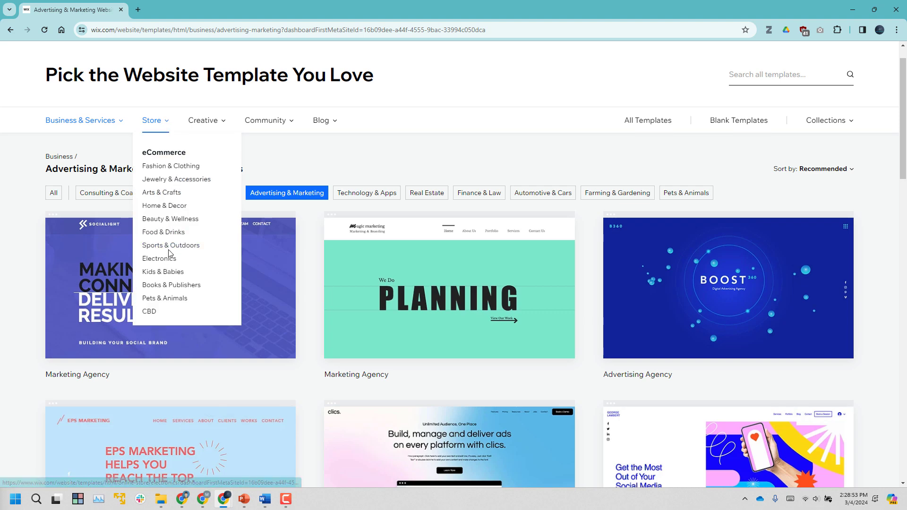
left_click(169, 233)
Browse the Commercial & Editorial photography templates and the Personal portfolio templates.
mouse_move(224, 122)
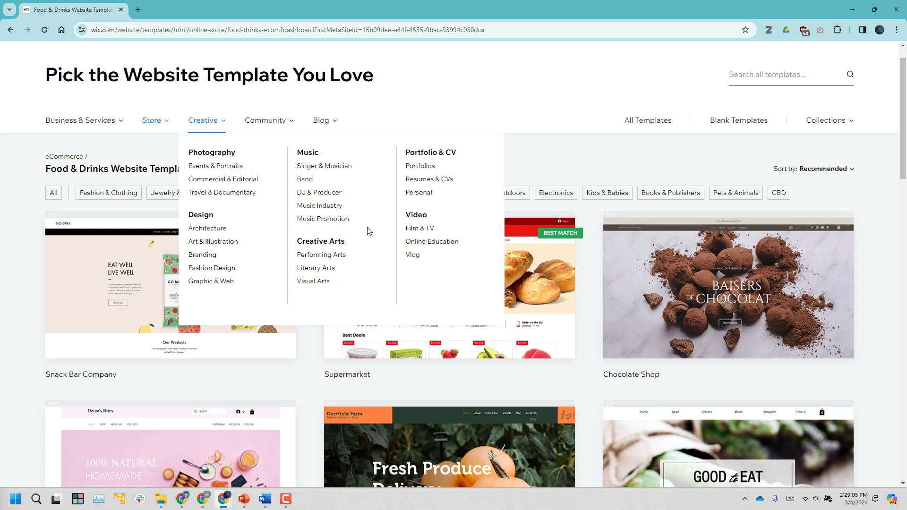
left_click(232, 186)
mouse_move(272, 121)
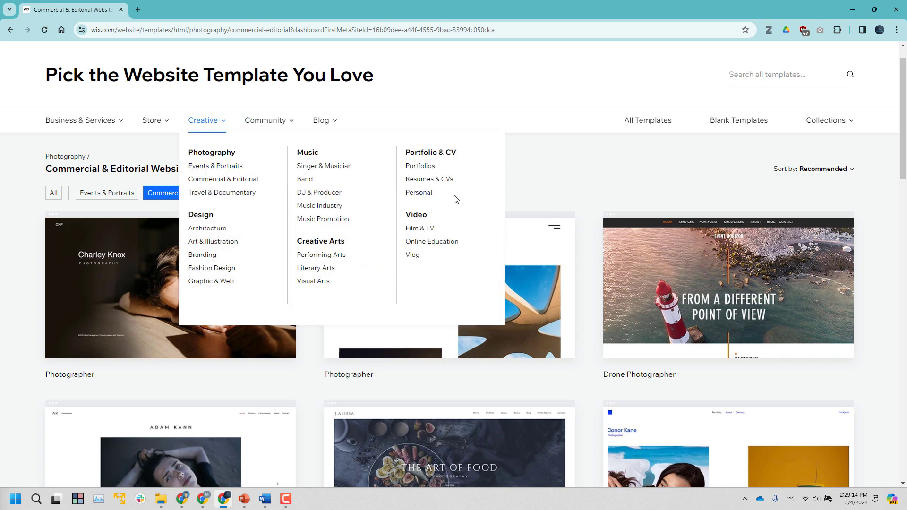
left_click(419, 194)
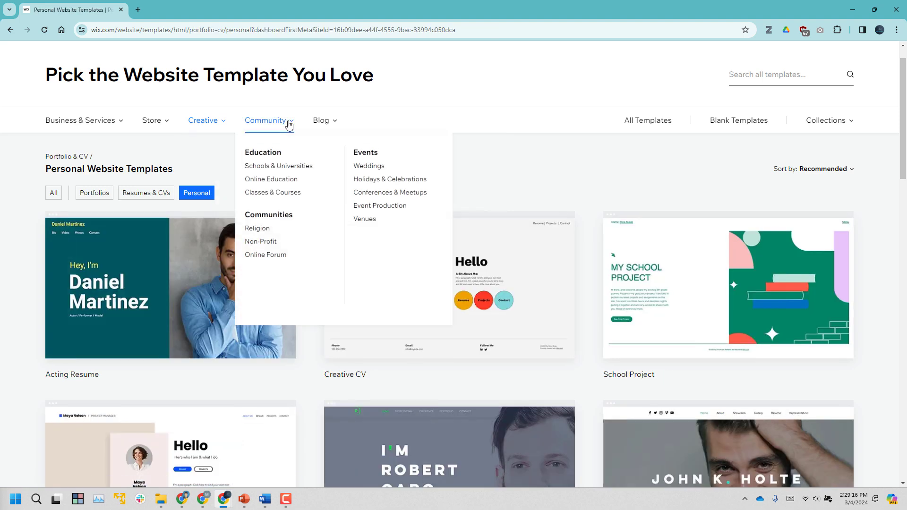
mouse_move(220, 135)
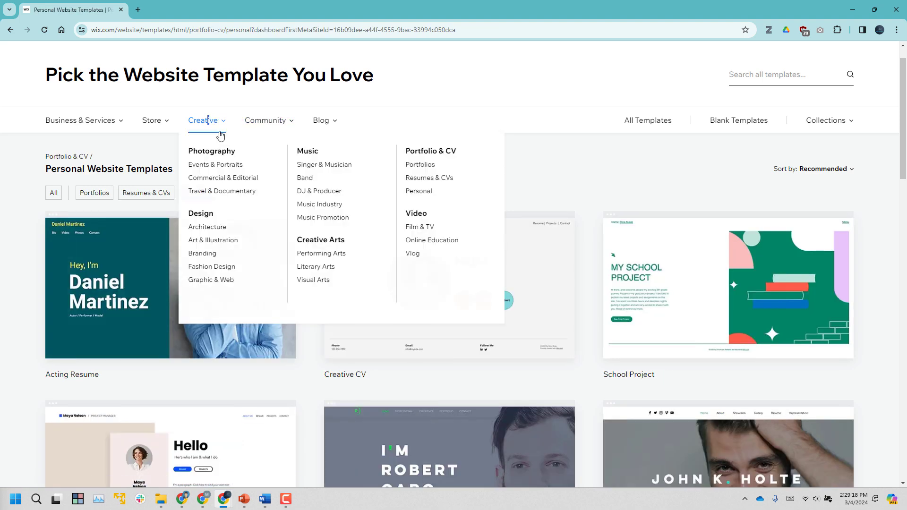
Browse the Food & Travel blog templates and the full set of blog templates.
mouse_move(321, 121)
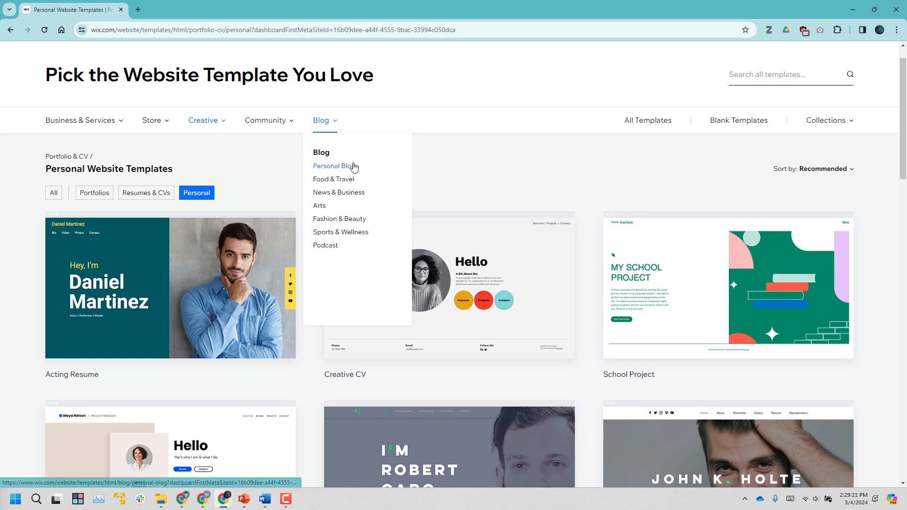
left_click(346, 182)
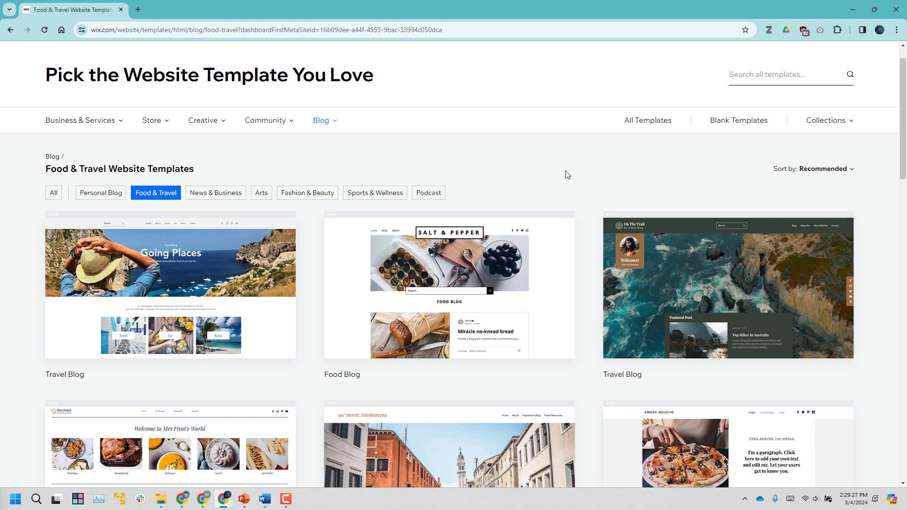
mouse_move(344, 134)
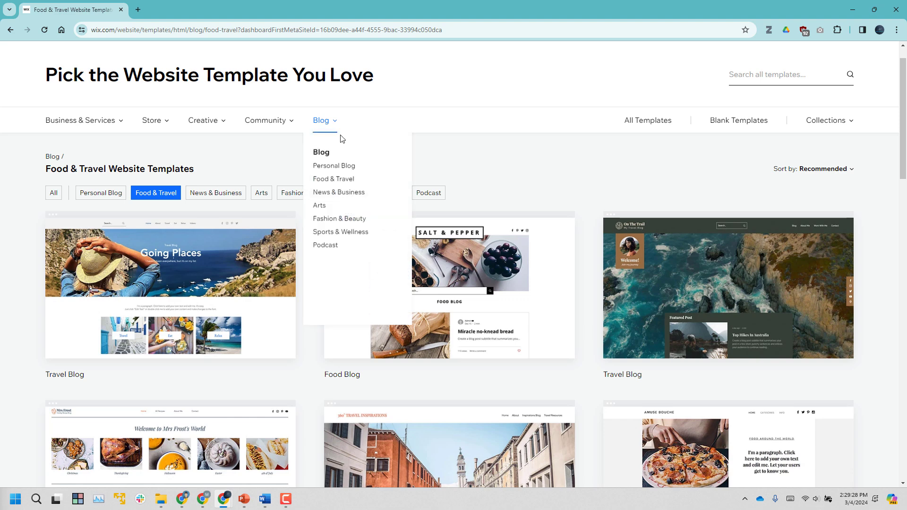
left_click(324, 157)
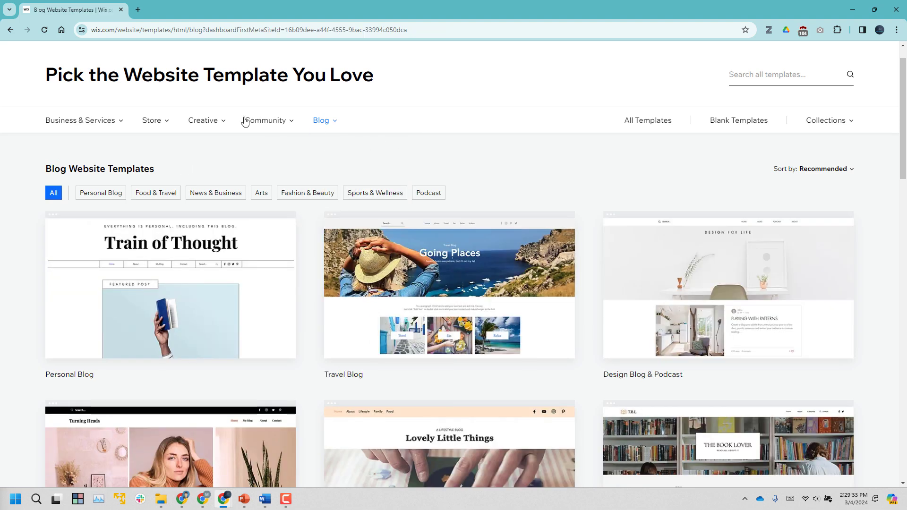
Show the Food & Drinks store templates and open a preview of the Supermarket template.
mouse_move(160, 121)
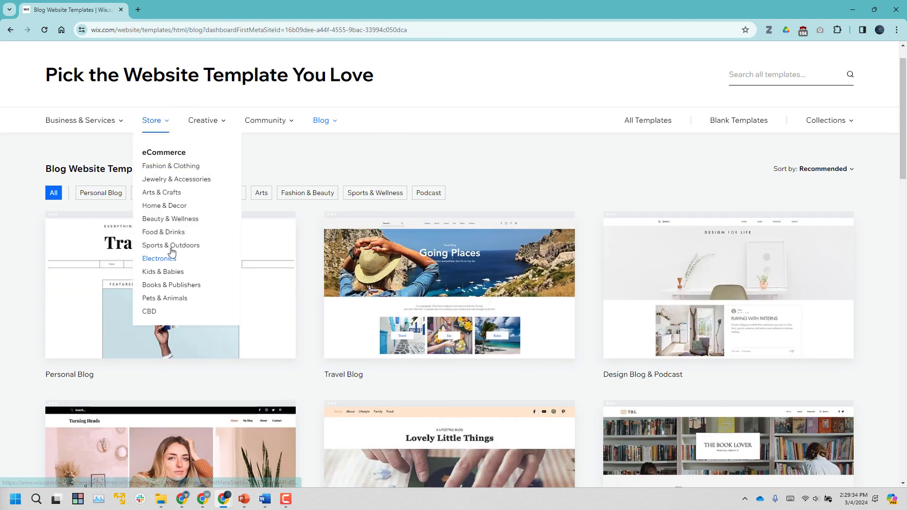
left_click(174, 232)
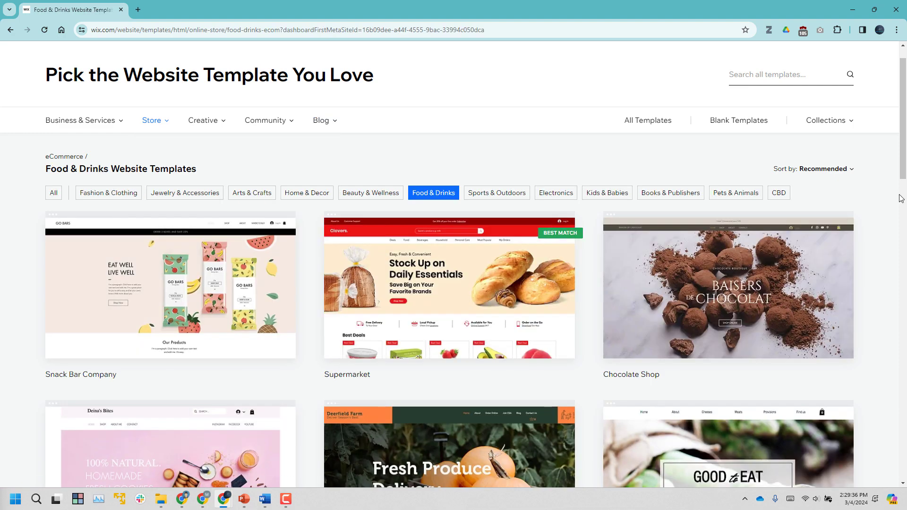
scroll(892, 199, "down", 2)
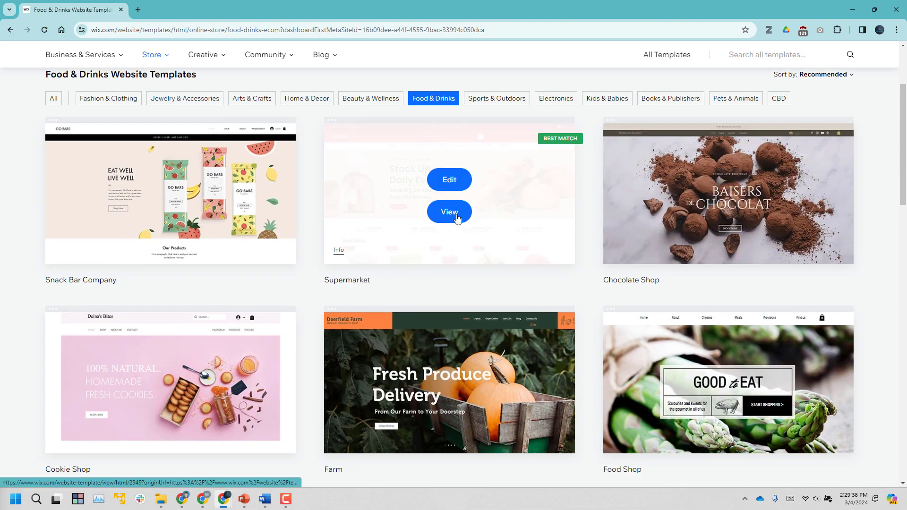
left_click(456, 217)
Browse the remaining Food & Drinks templates and open previews of the Food Shop and Snack Bar Company templates.
scroll(285, 208, "down", 5)
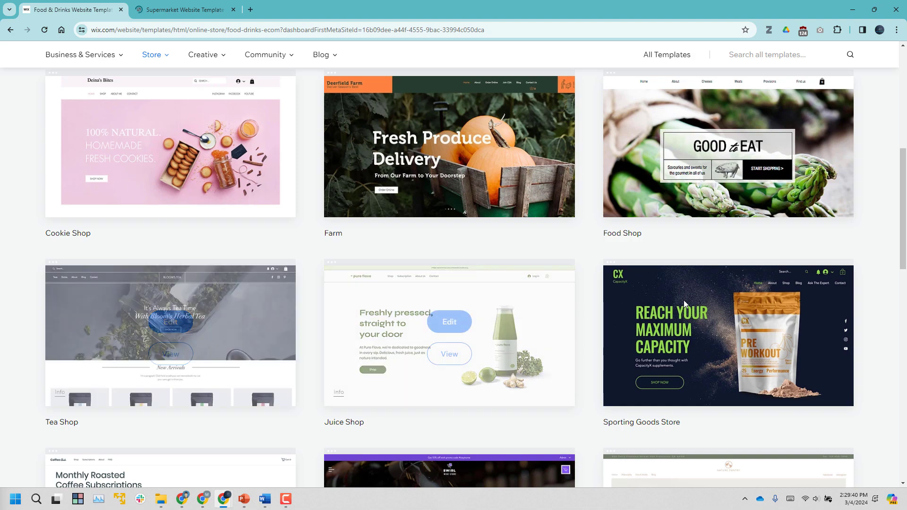
scroll(364, 290, "down", 3)
scroll(302, 369, "down", 2)
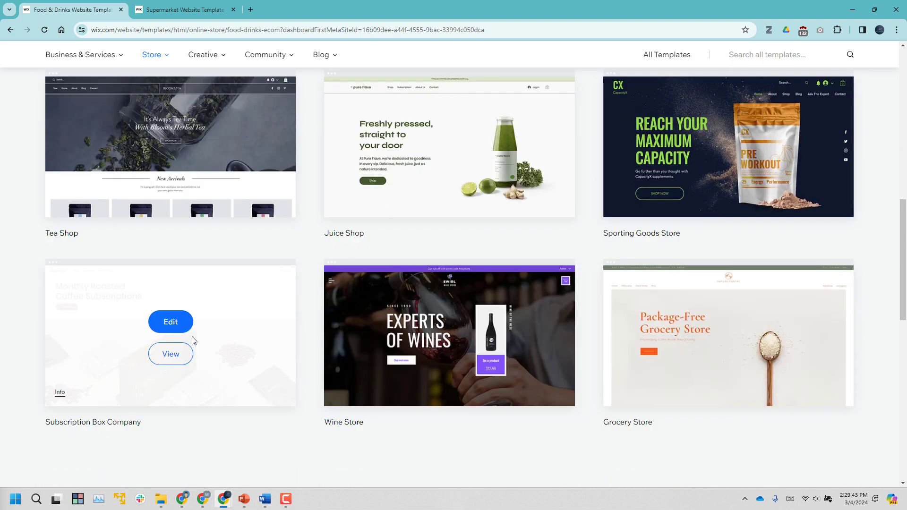
scroll(658, 322, "up", 7)
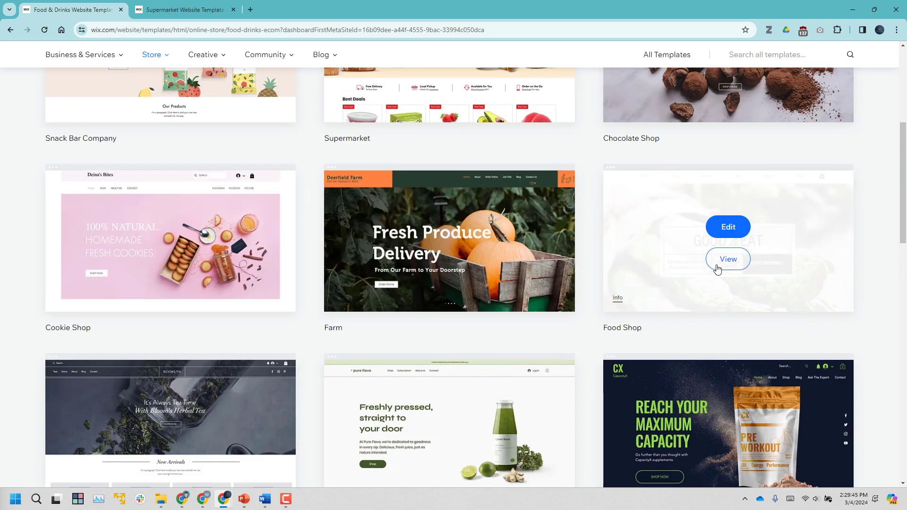
middle_click(730, 258)
scroll(803, 257, "up", 4)
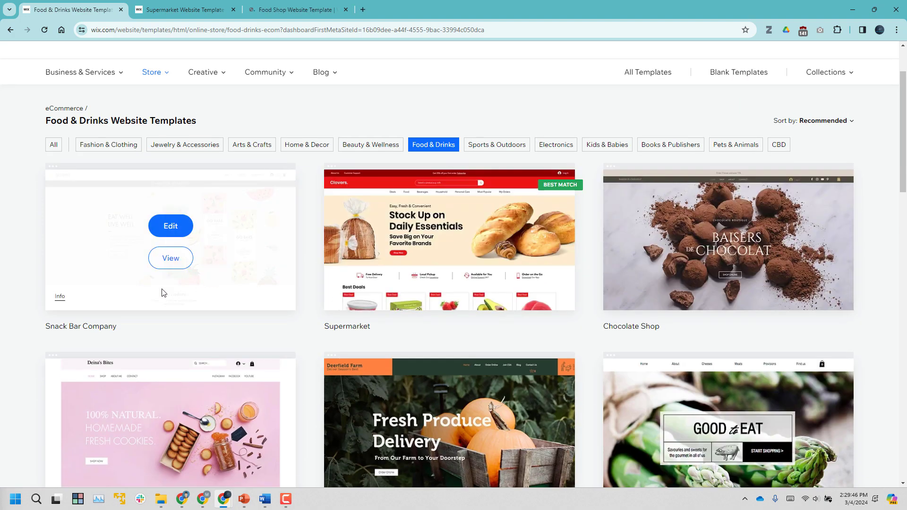
middle_click(172, 258)
Examine the Supermarket template's home page, popular categories and Vegetables product page.
left_click(186, 9)
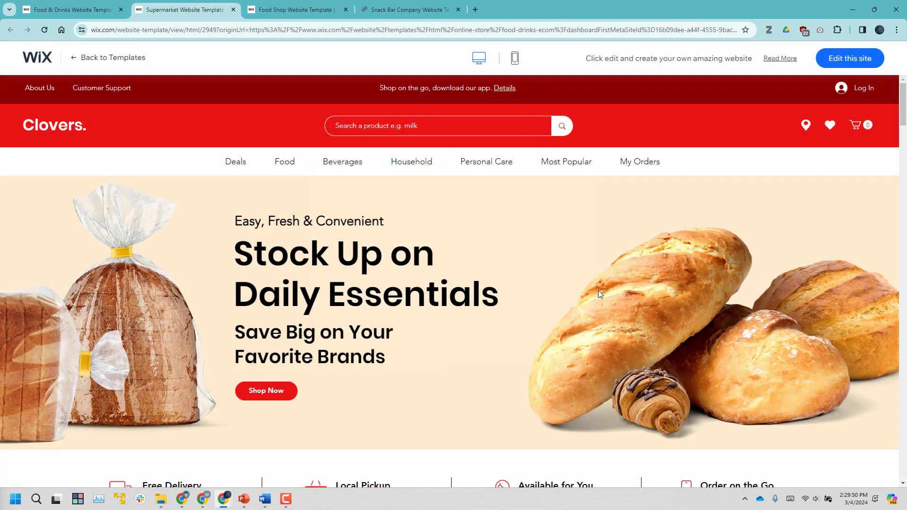
scroll(519, 259, "down", 10)
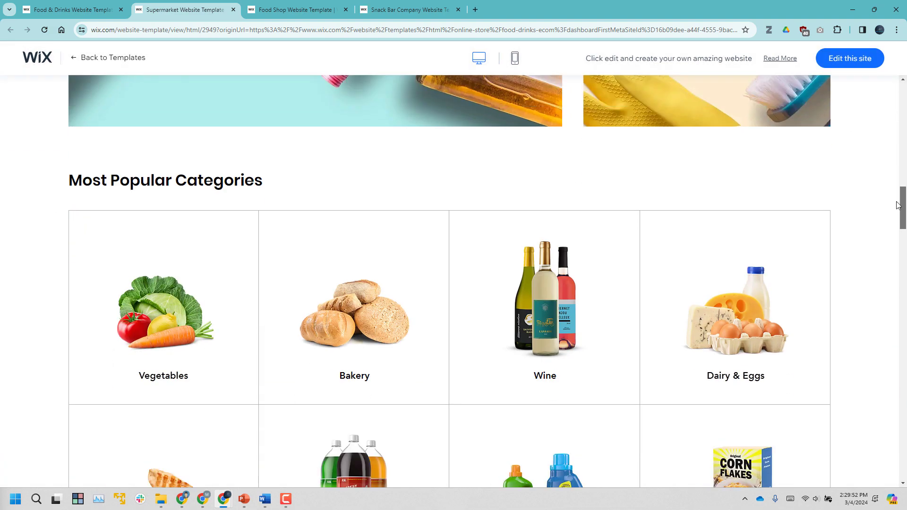
scroll(195, 368, "up", 1)
left_click(195, 368)
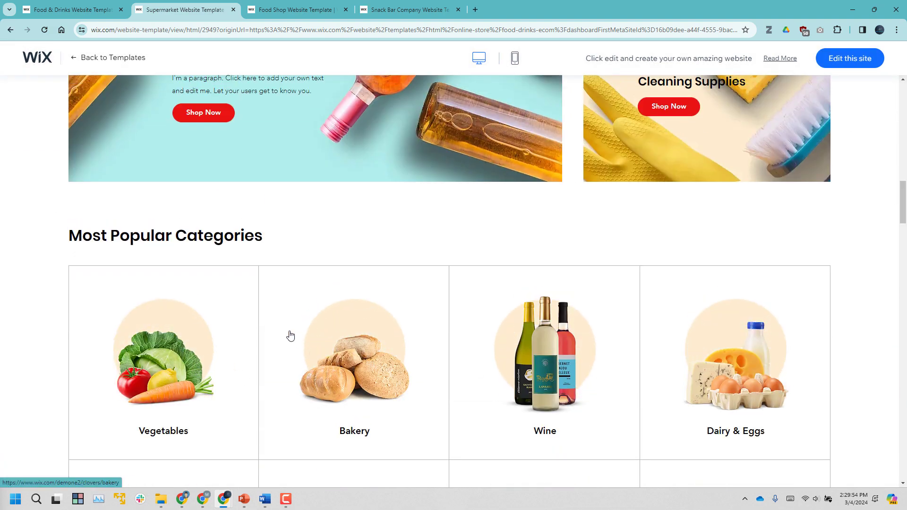
scroll(518, 303, "down", 2)
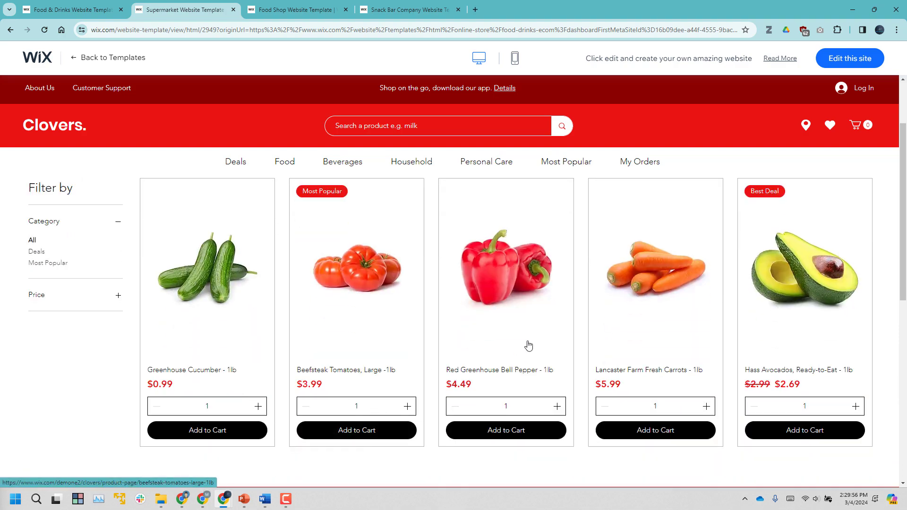
scroll(526, 344, "up", 2)
Dismiss the Food Shop preview's starting-point pop-up and try the bell pepper quantity control on the Supermarket template's Vegetables page.
left_click(304, 9)
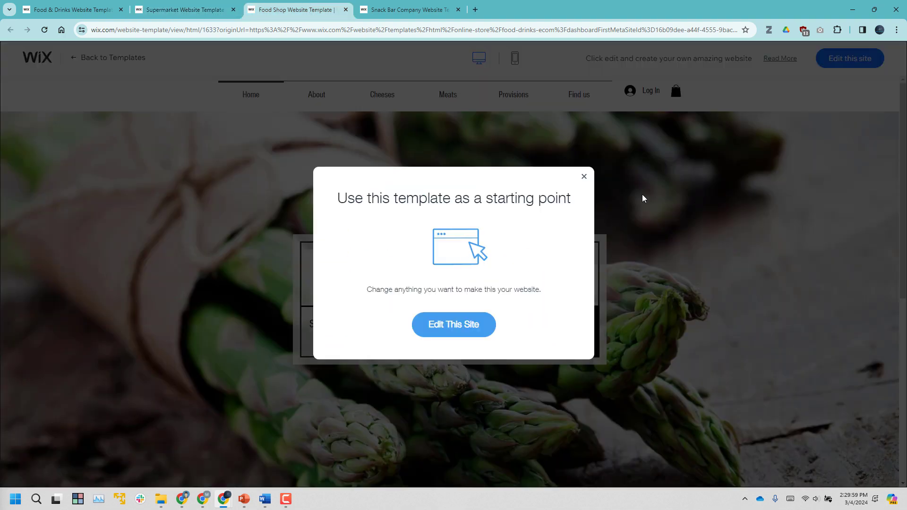
left_click(585, 175)
key("ctrl+shift+Tab")
scroll(518, 298, "down", 5)
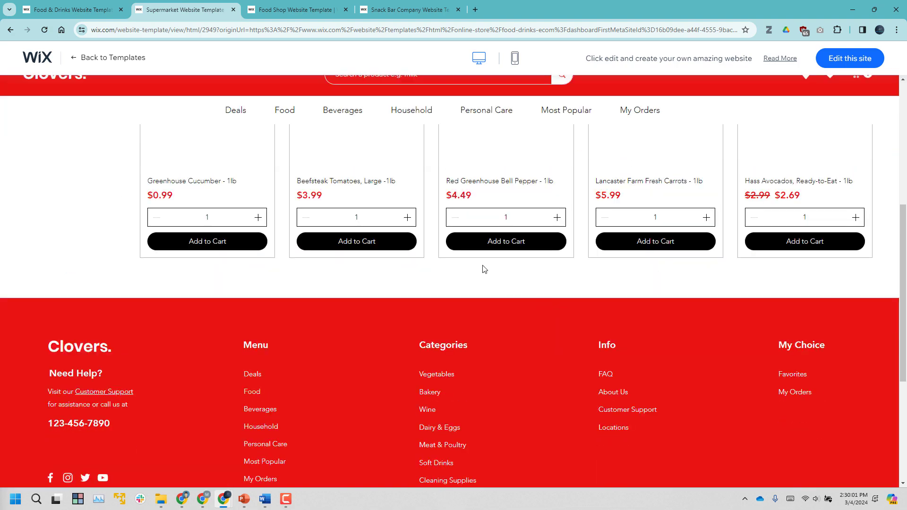
scroll(560, 285, "up", 2)
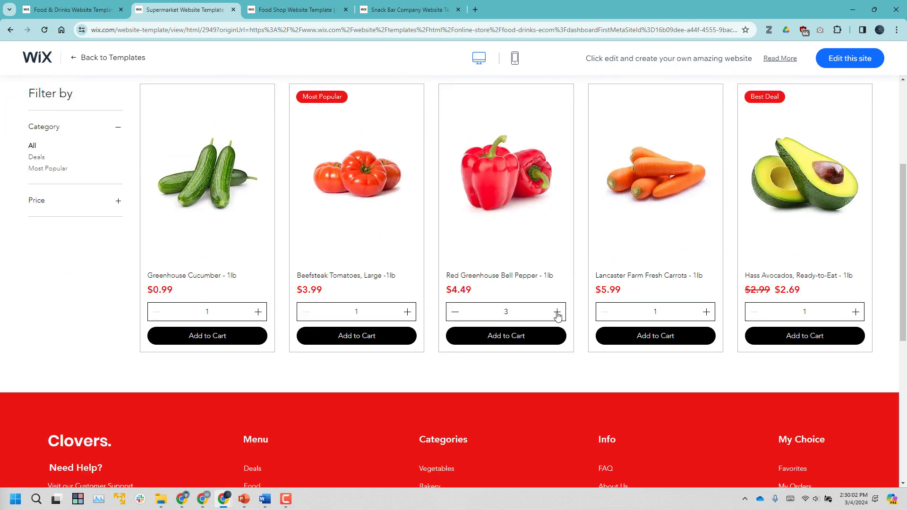
scroll(556, 312, "up", 5)
Examine the Food Shop template's home page with its special recommendations and visit its Cheeses and Meats pages.
key("ctrl+Tab")
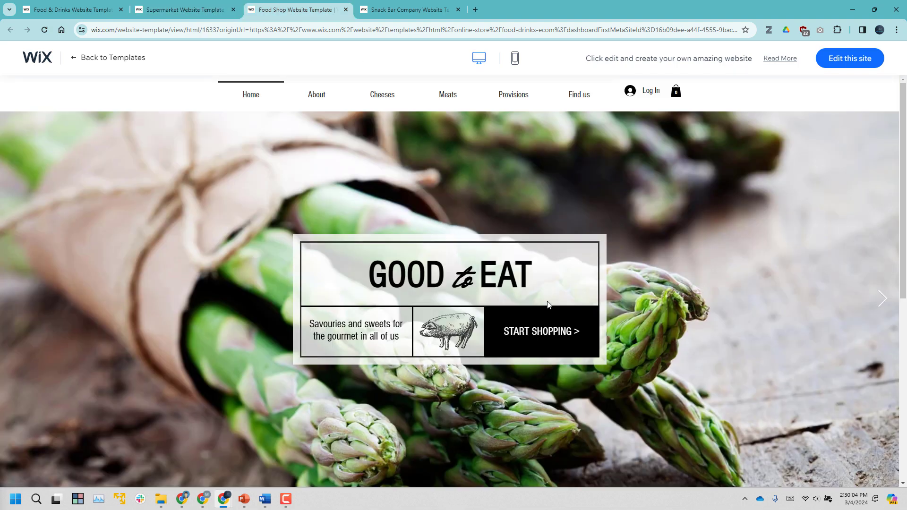
scroll(531, 291, "down", 3)
scroll(531, 290, "down", 2)
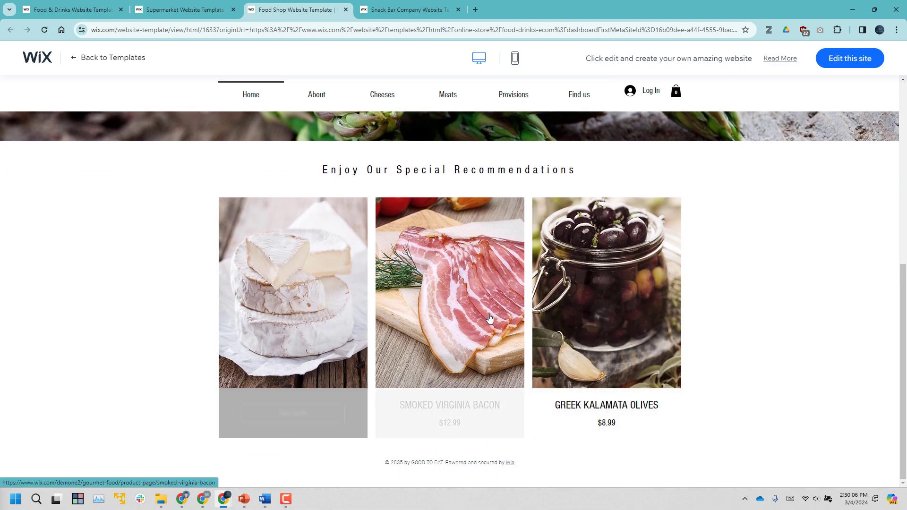
scroll(664, 295, "up", 5)
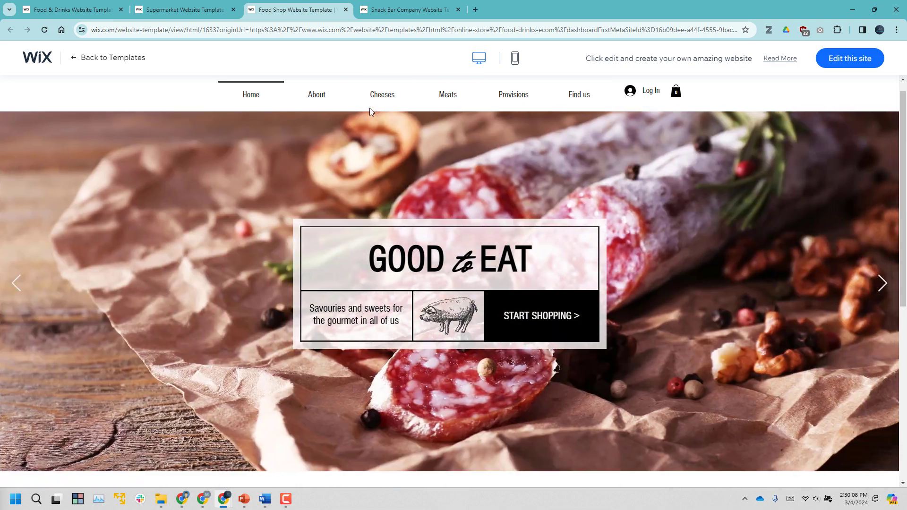
left_click(439, 98)
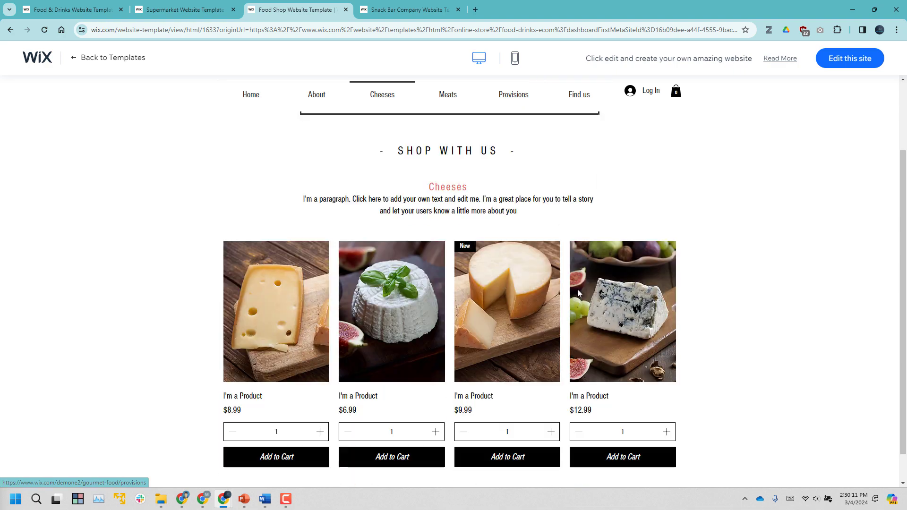
Dismiss the Snack Bar Company preview's pop-up and look over its home page and product section.
left_click(437, 2)
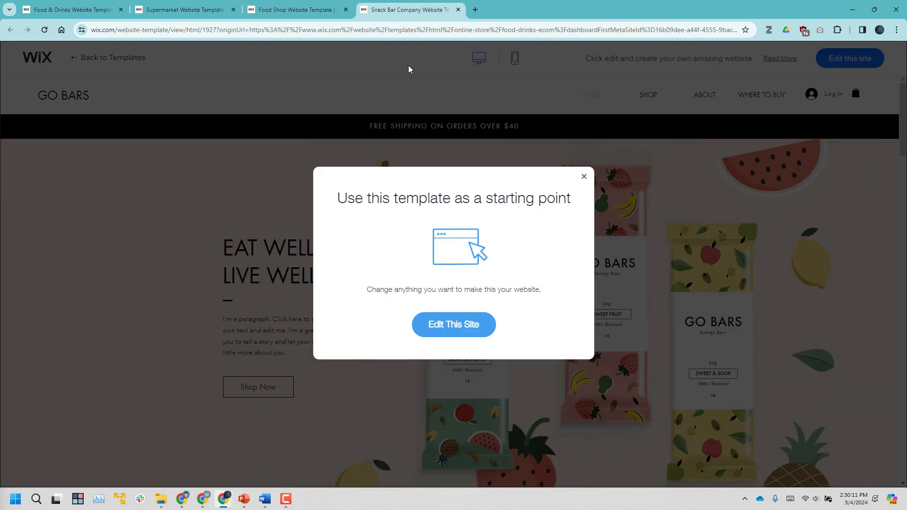
left_click(584, 177)
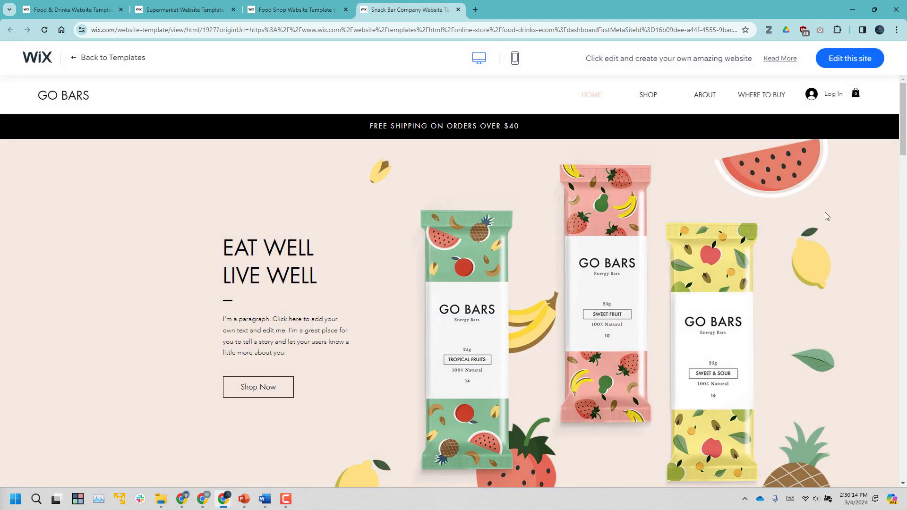
left_click_drag(902, 109, 896, 172)
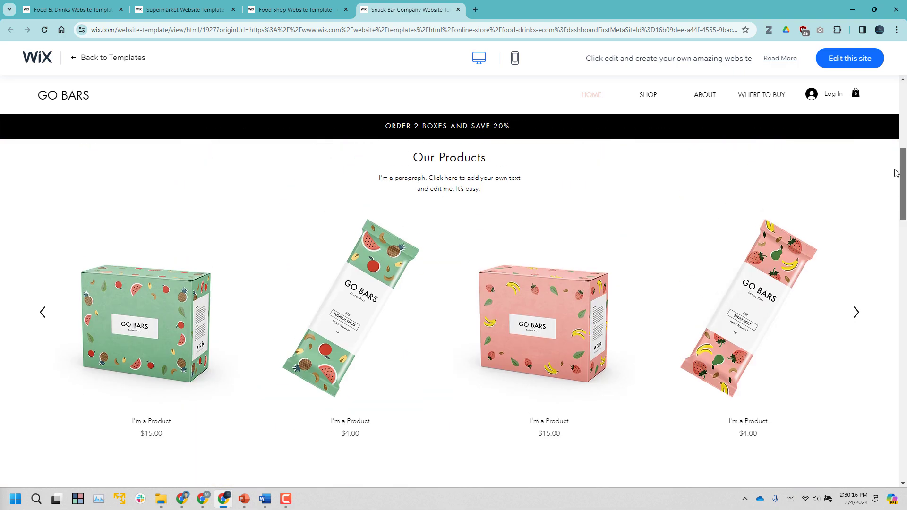
Look over the products on the Food Shop template's Meats page.
left_click(298, 9)
scroll(501, 382, "down", 3)
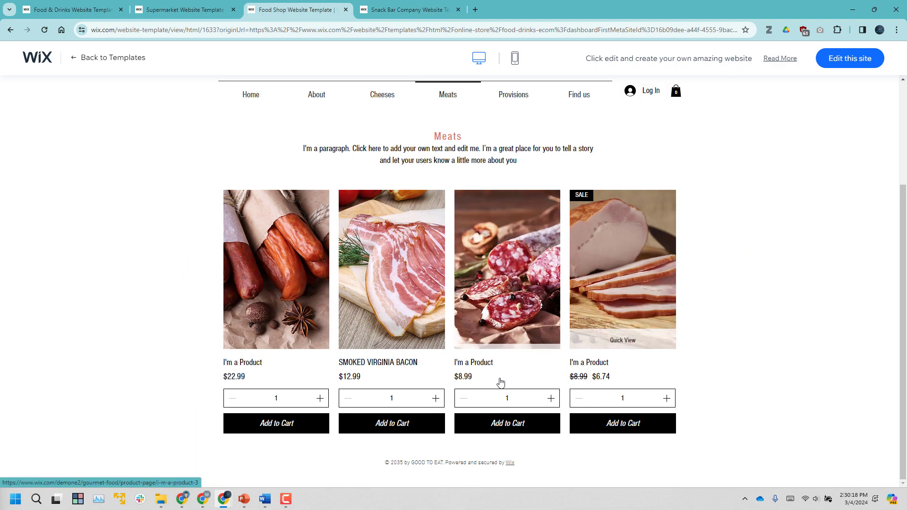
scroll(523, 241, "up", 1)
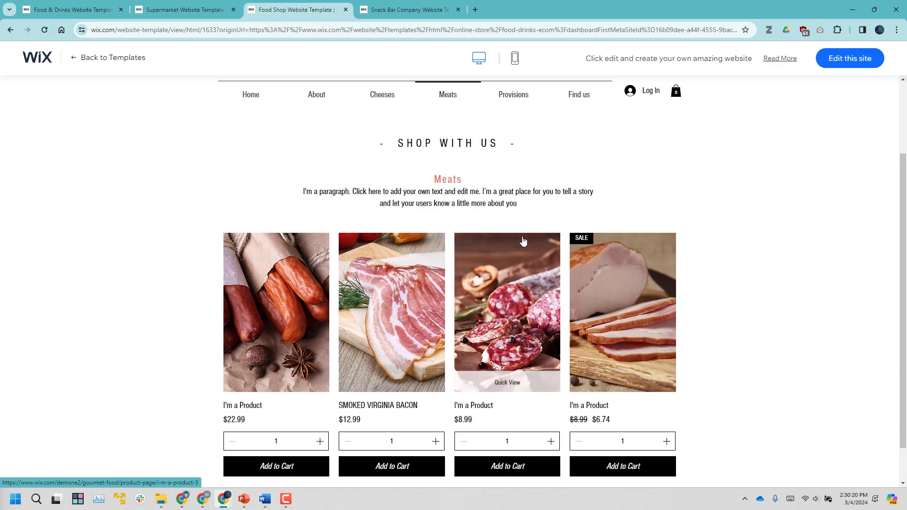
scroll(509, 109, "up", 2)
Compare the Supermarket template again by viewing its Vegetables page and the promotions and product sections of its home page.
key("ctrl+shift+Tab")
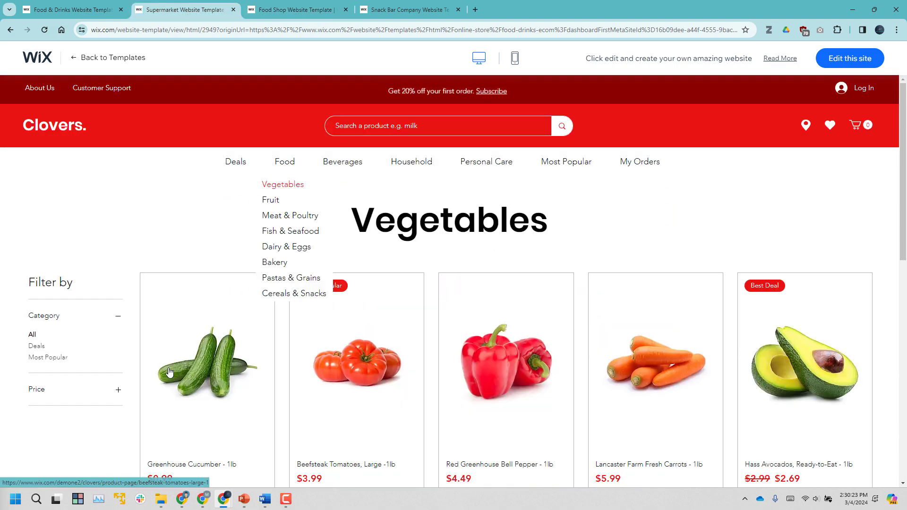
scroll(170, 371, "down", 4)
scroll(391, 272, "up", 4)
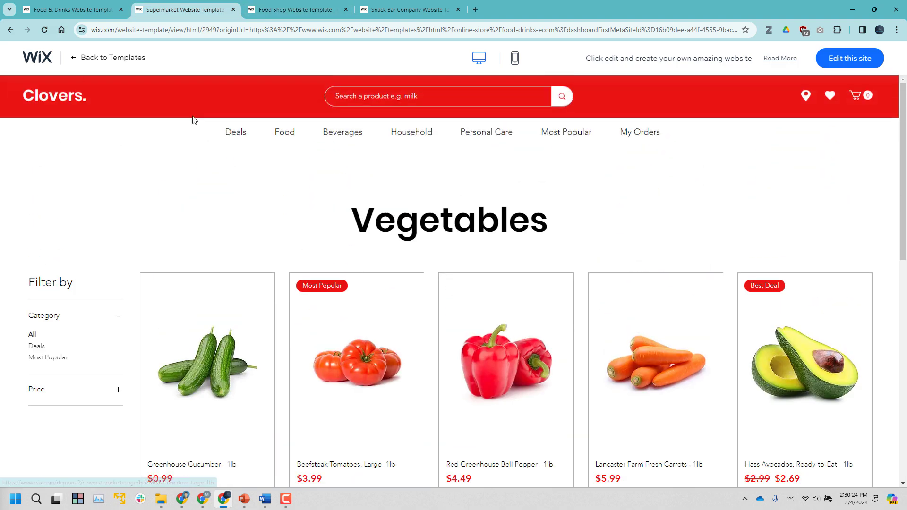
left_click(347, 301)
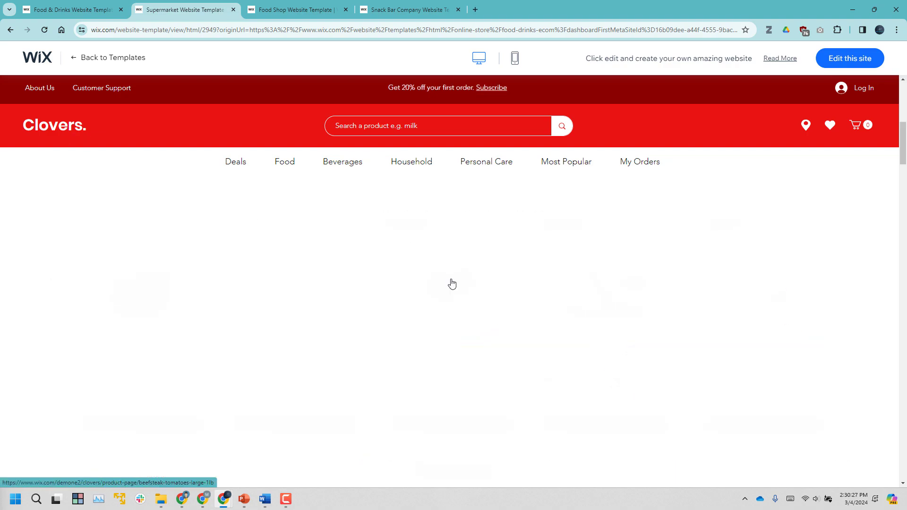
scroll(619, 293, "down", 15)
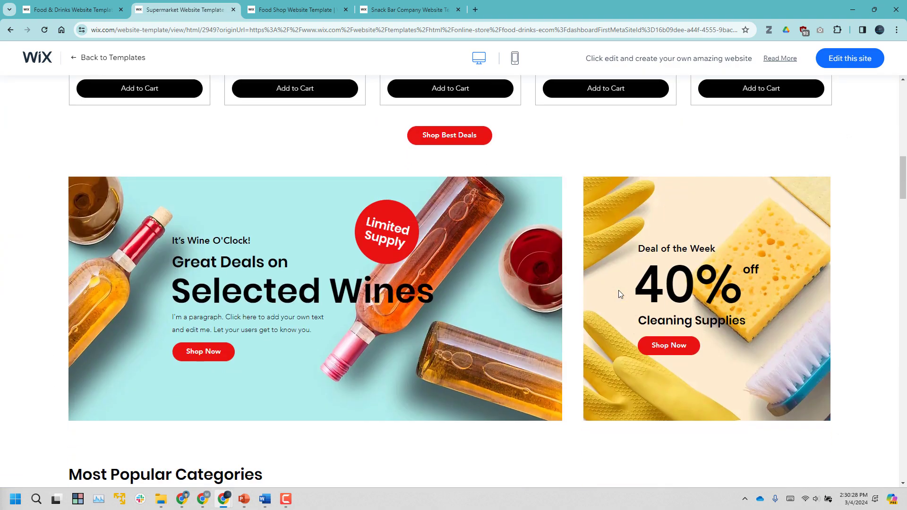
scroll(619, 290, "down", 15)
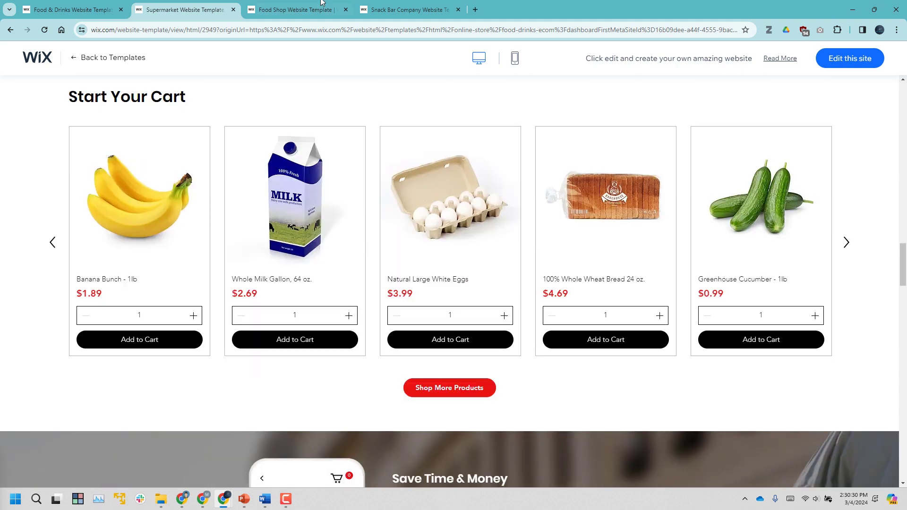
Choose the Food Shop template for editing, close the template previews and bring up the website editor.
left_click(320, 3)
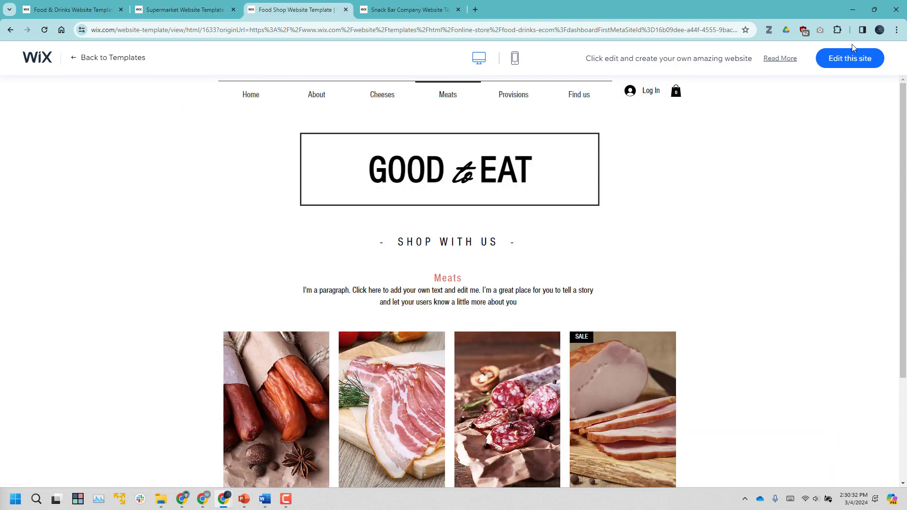
left_click(850, 58)
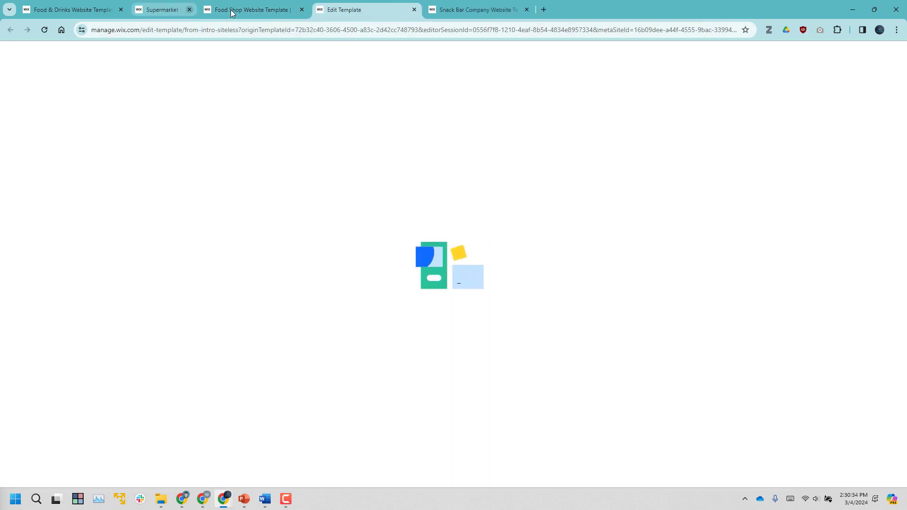
left_click(234, 10)
left_click(327, 10)
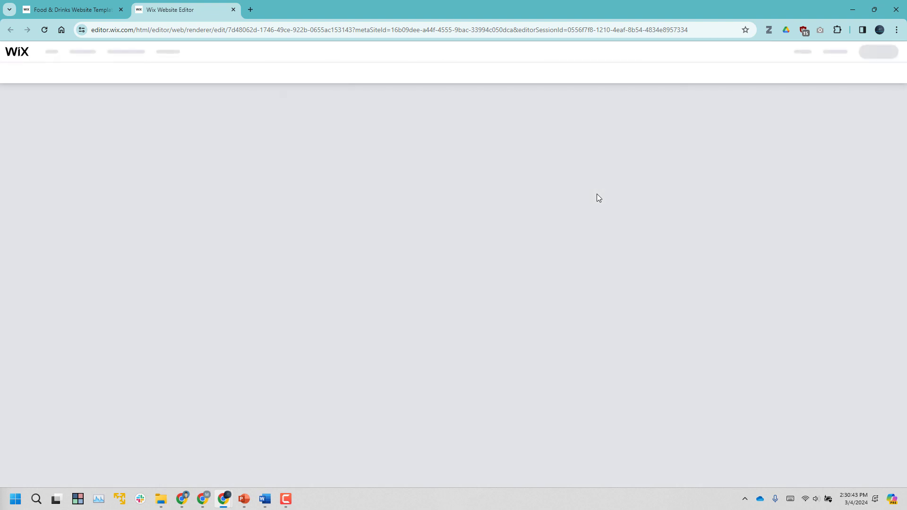
left_click(71, 10)
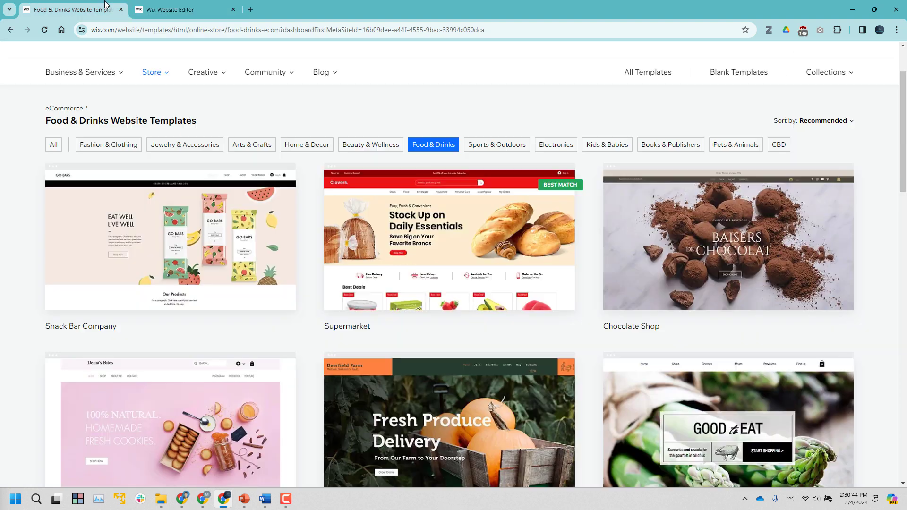
left_click(175, 10)
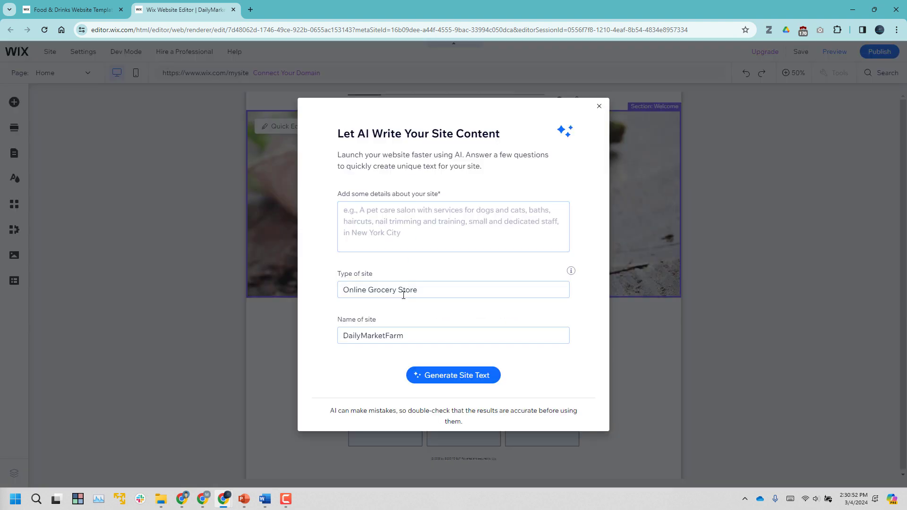
Replace the site type in the AI content form with the site name, spaced as "Daily Market Farm".
triple_click(428, 293)
triple_click(428, 292)
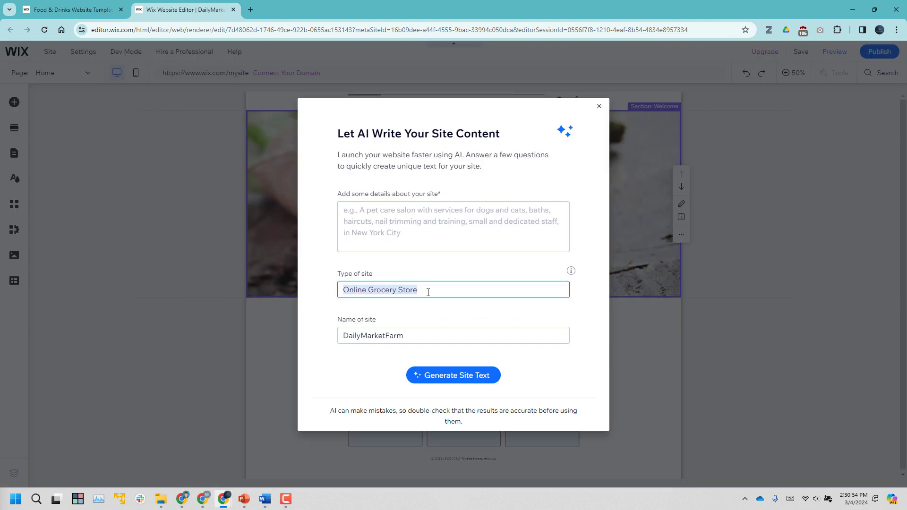
triple_click(428, 335)
key("ctrl+c")
triple_click(436, 289)
key("ctrl+v")
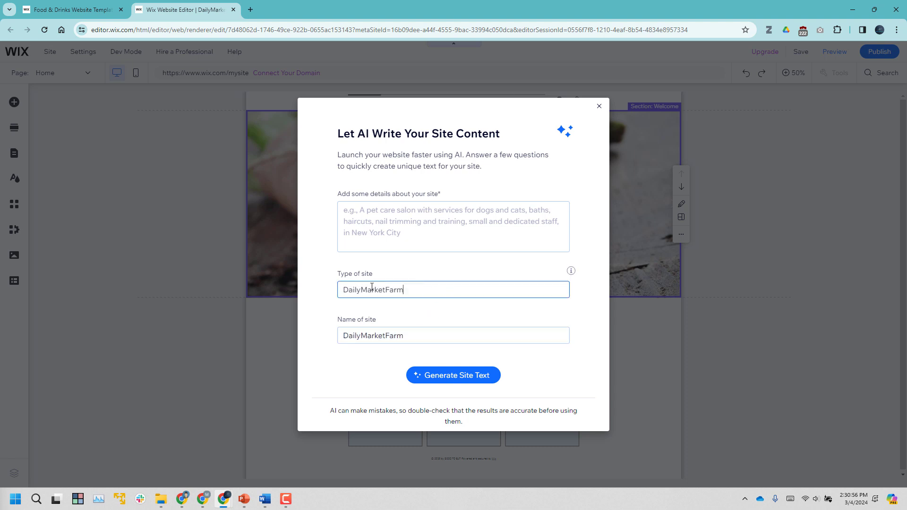
left_click(360, 290)
left_click(388, 288)
Enter "Daily Market Farm, State College, Pennsylvania" as the site details and generate the AI site text.
key("ctrl+a")
key("ctrl+c")
left_click(423, 222)
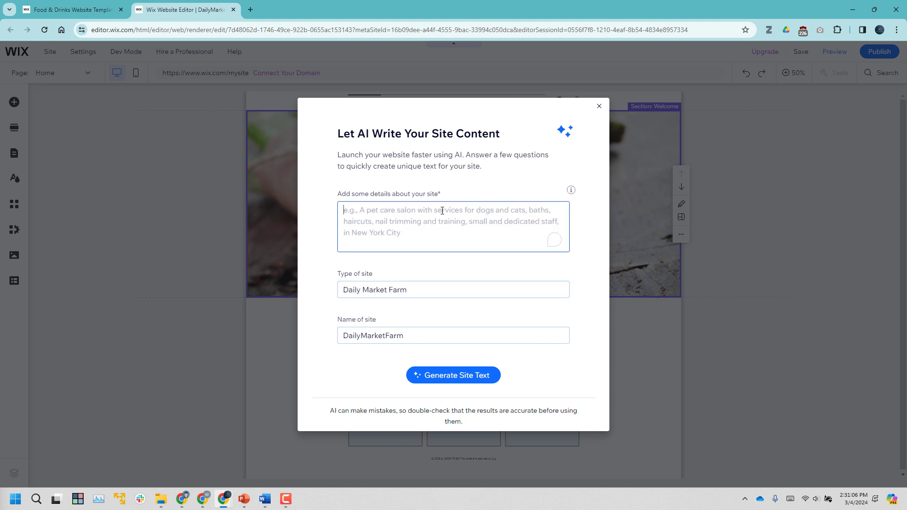
key("ctrl+v")
type(",")
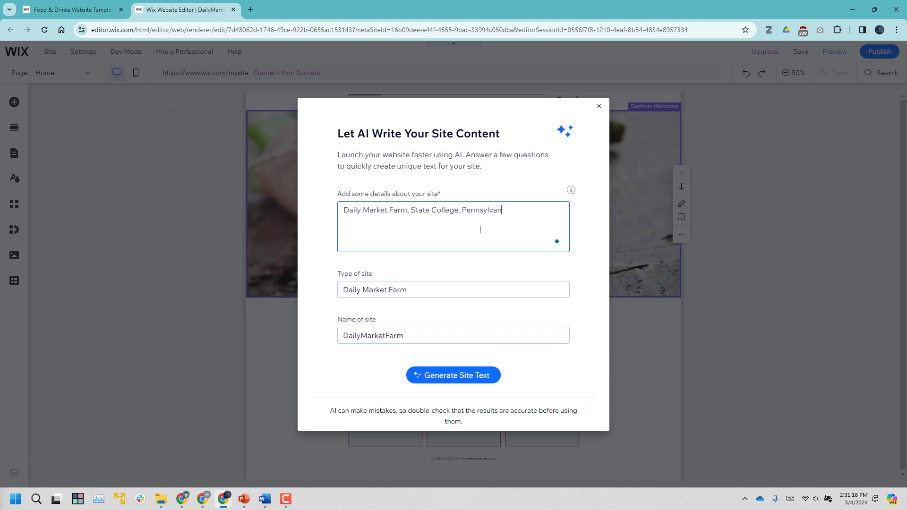
left_click(458, 378)
left_click(467, 381)
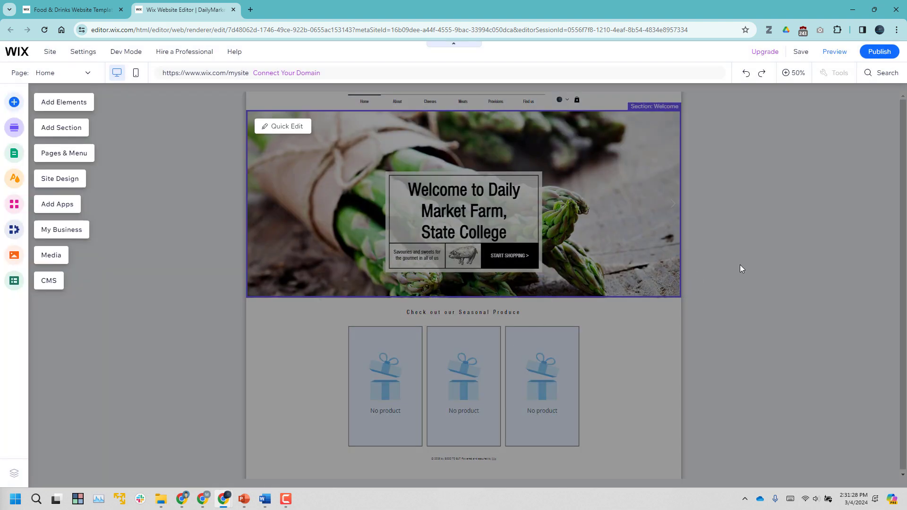
Dismiss the editor introduction overlay and check how the home page looks in mobile view before returning to desktop view.
left_click(740, 269)
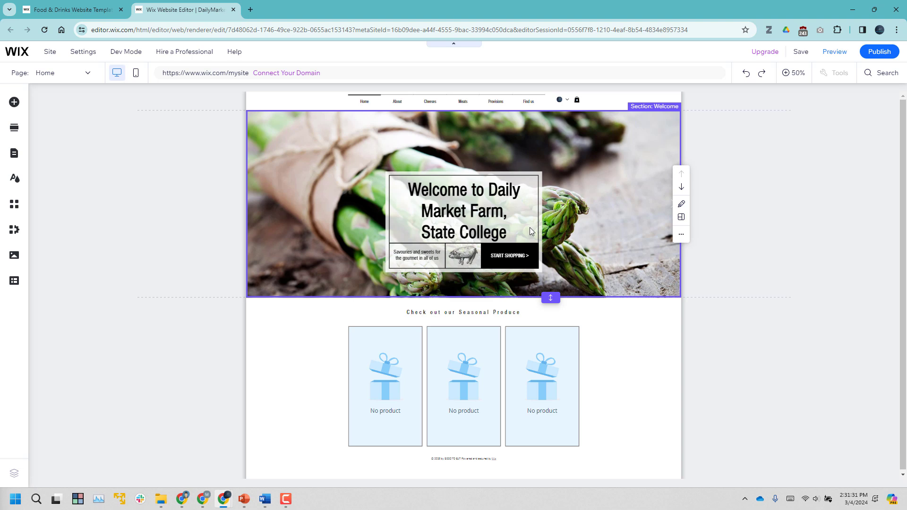
left_click(137, 78)
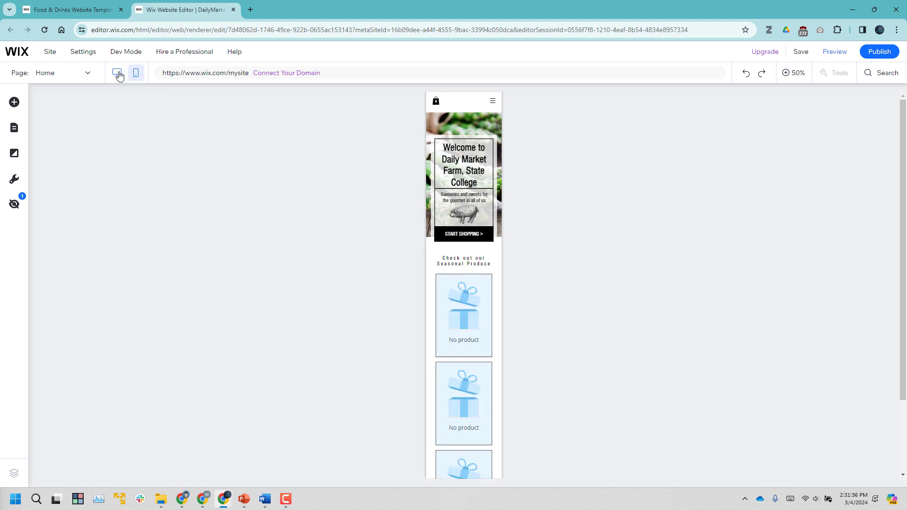
left_click(117, 74)
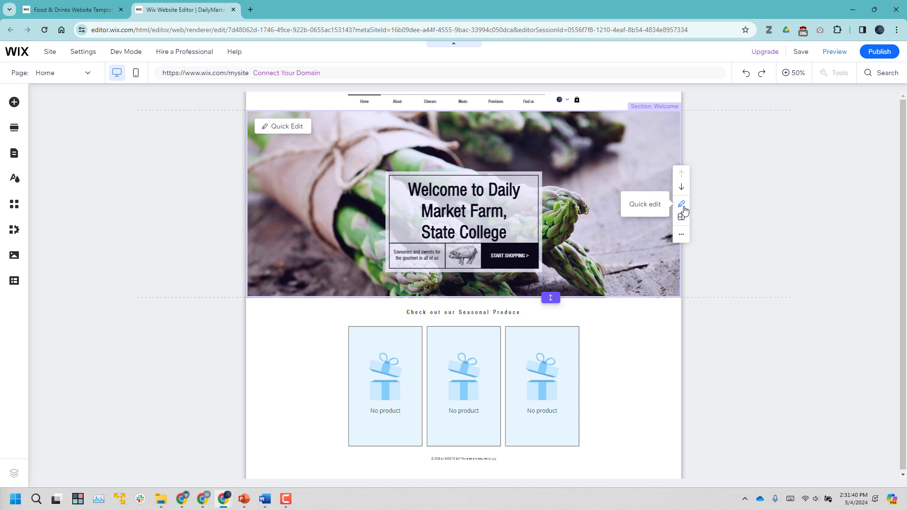
Inspect the editable elements of the Welcome section: the heading, the tagline text and the pig image.
left_click(500, 205)
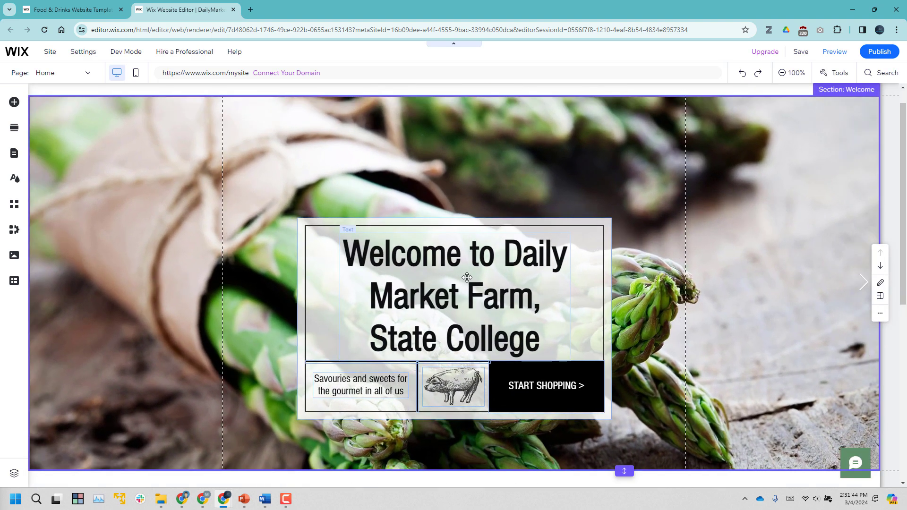
double_click(467, 275)
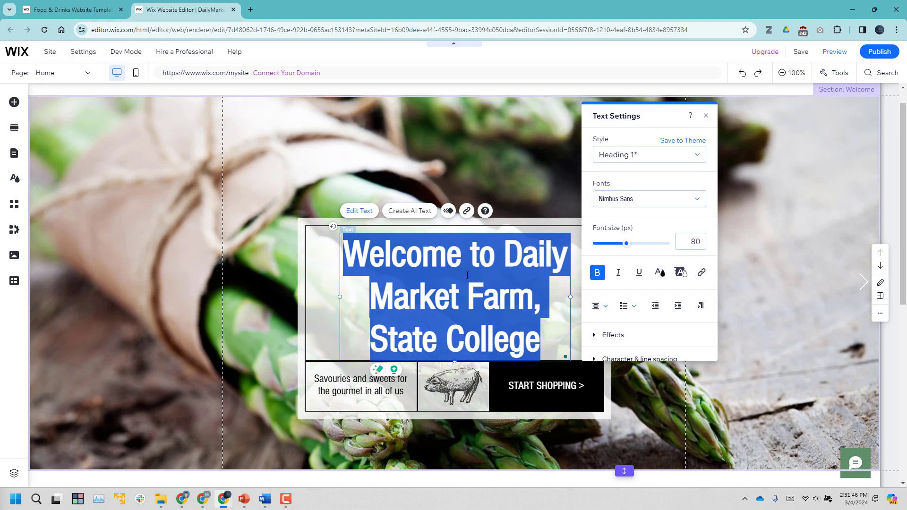
left_click(360, 393)
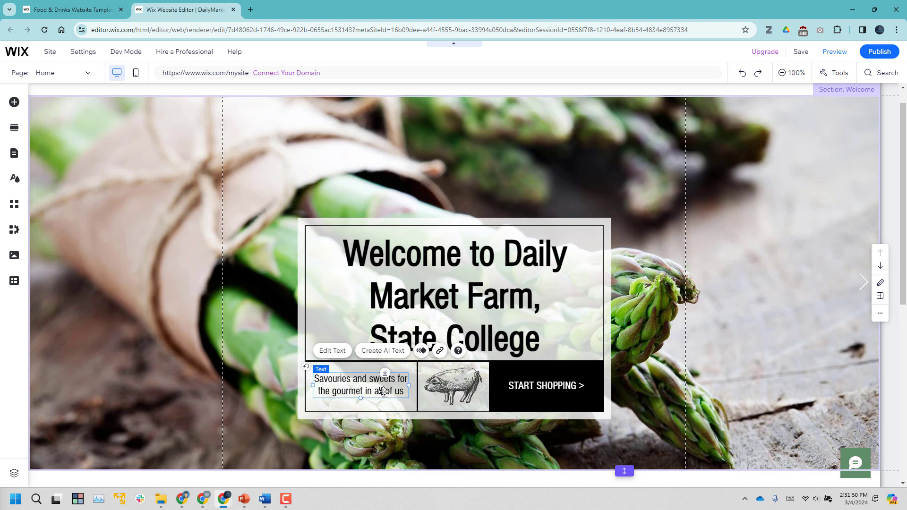
left_click(465, 389)
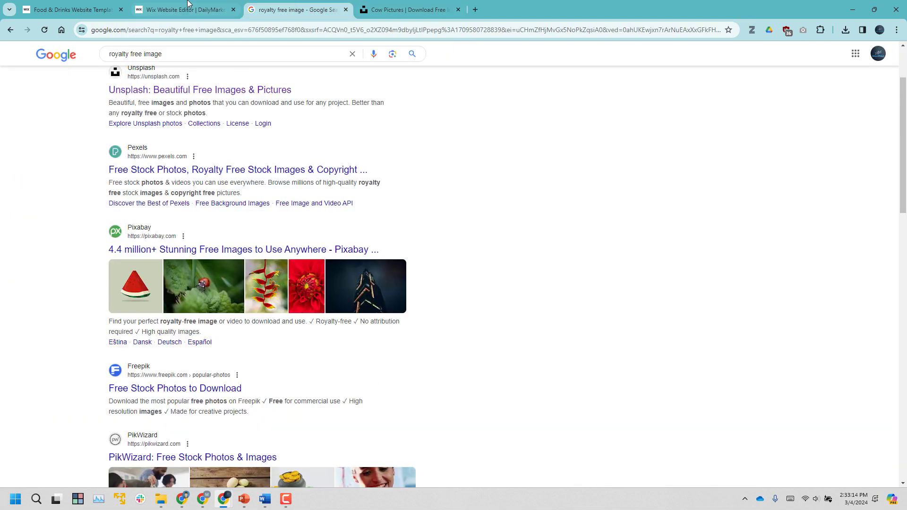
Switch back to the Wix editor and look at the settings of the first product widget in the Seasonal Produce section.
left_click(188, 10)
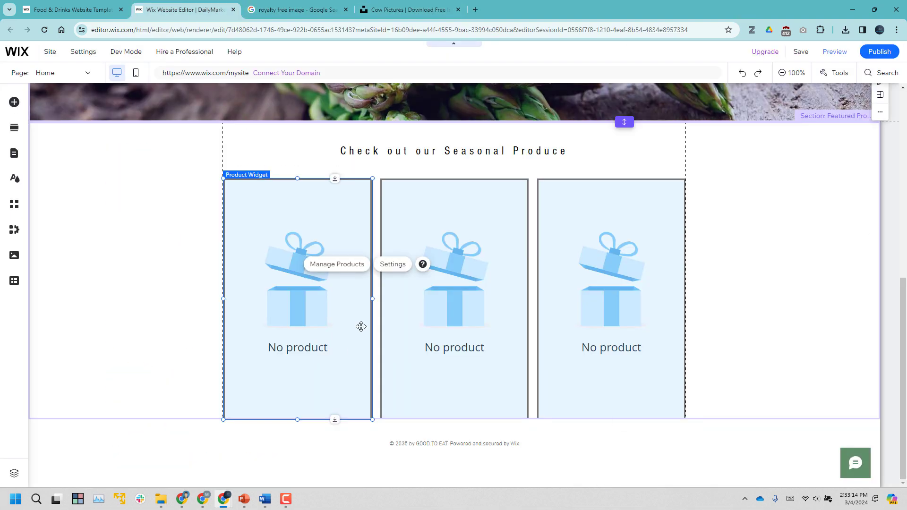
left_click(395, 319)
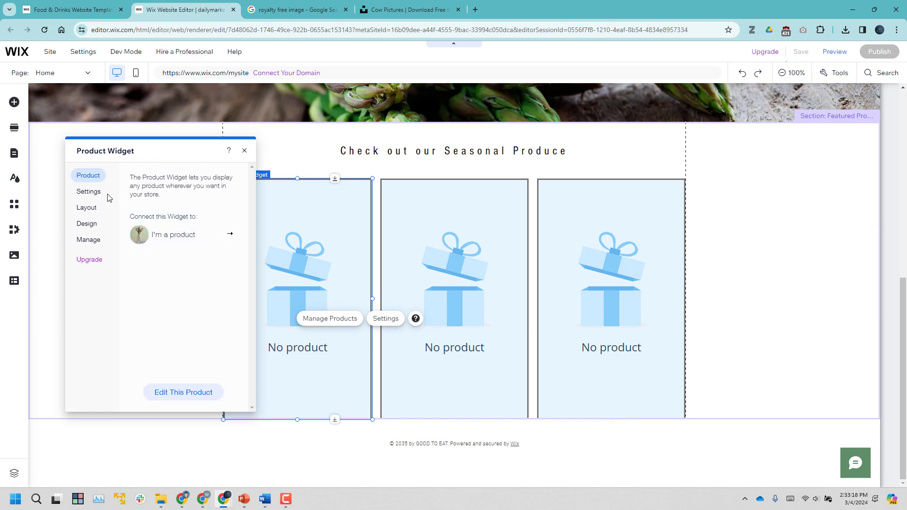
left_click(88, 191)
left_click(325, 250)
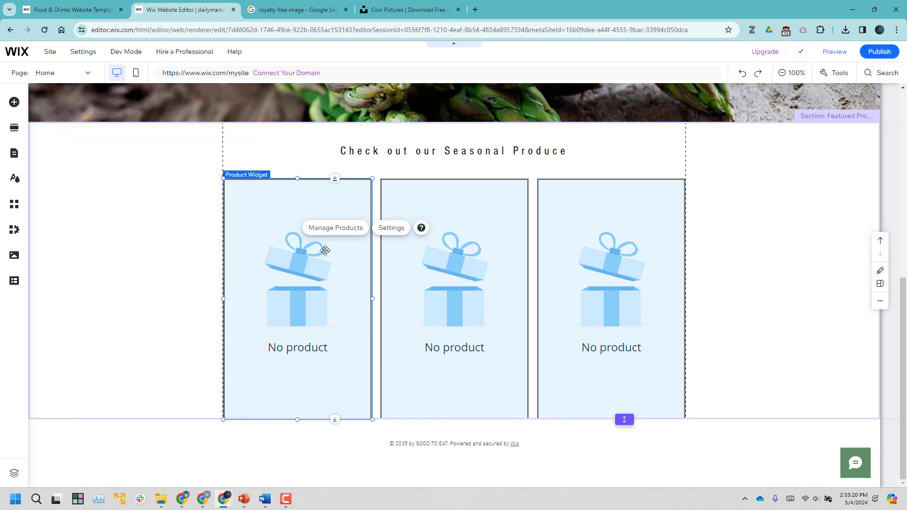
Bring up the store's product management list and open the first product, the one with the vase image, for editing.
left_click(336, 228)
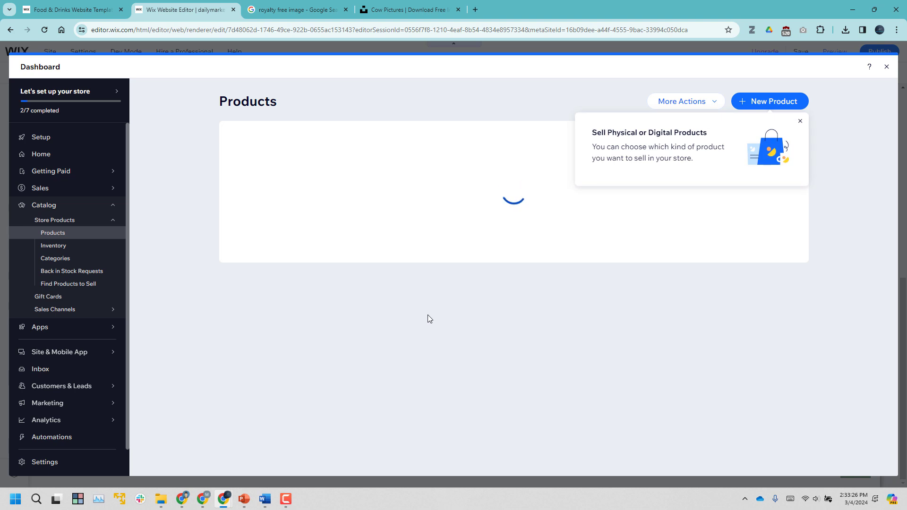
left_click(799, 124)
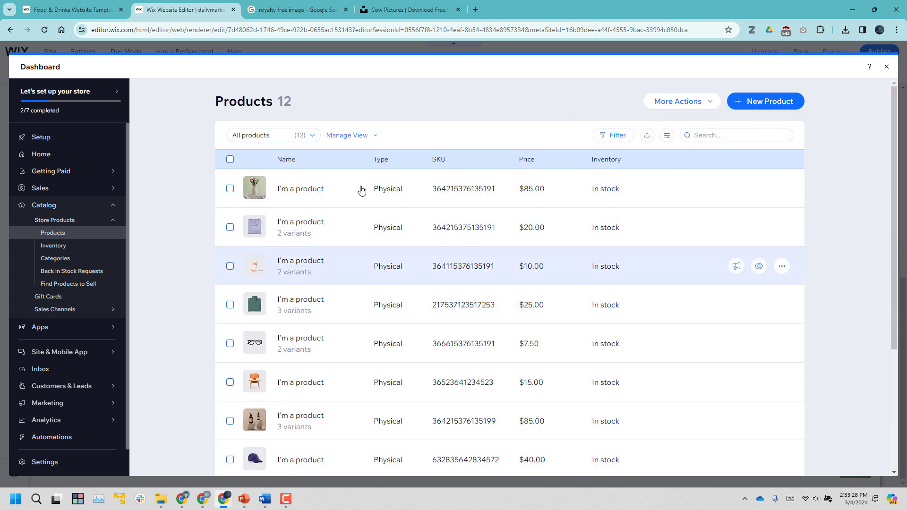
left_click(337, 190)
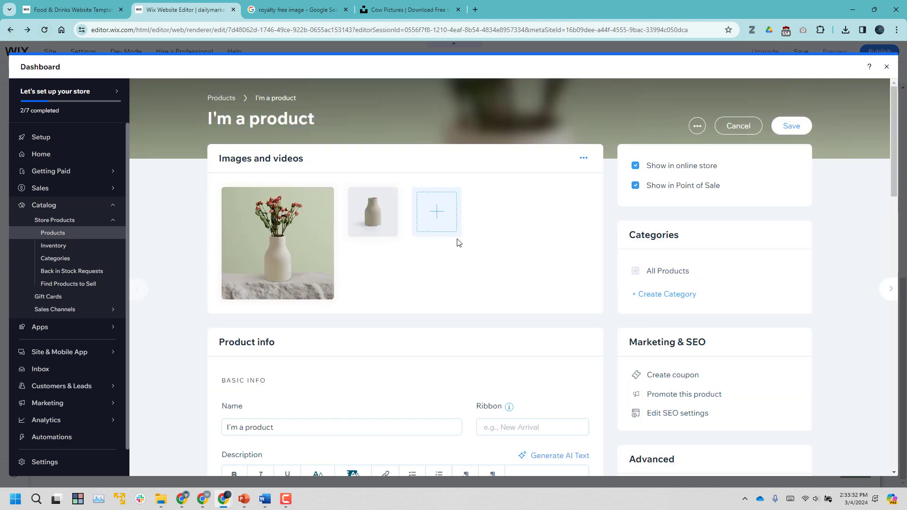
Rename the product as "Beef" and clear its placeholder description.
scroll(328, 303, "down", 4)
triple_click(325, 236)
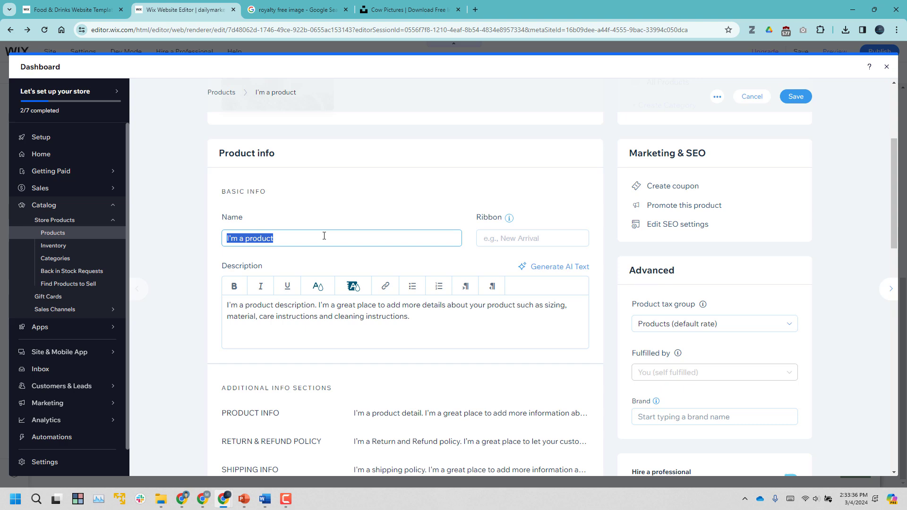
type("Beef")
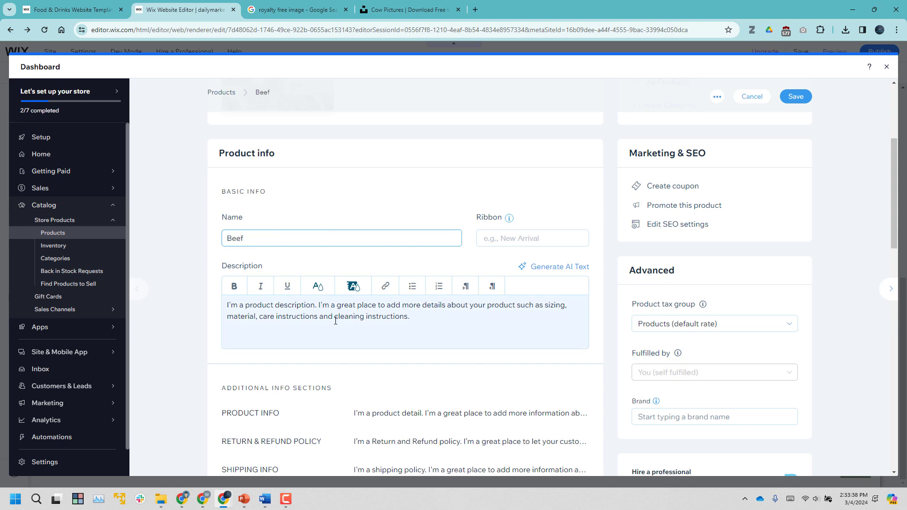
triple_click(373, 315)
key("BackSpace")
Look over the product's description, additional info sections, pricing and product options.
scroll(381, 338, "down", 2)
scroll(425, 331, "down", 1)
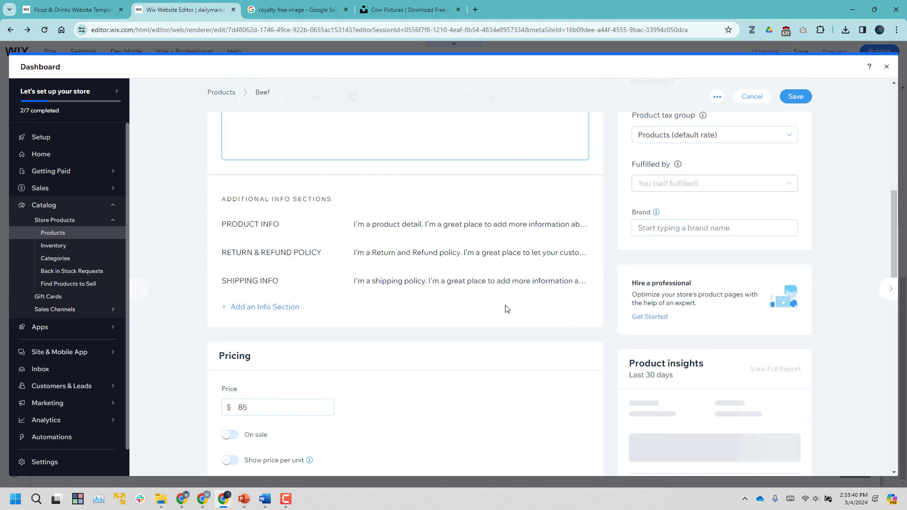
scroll(340, 312, "down", 3)
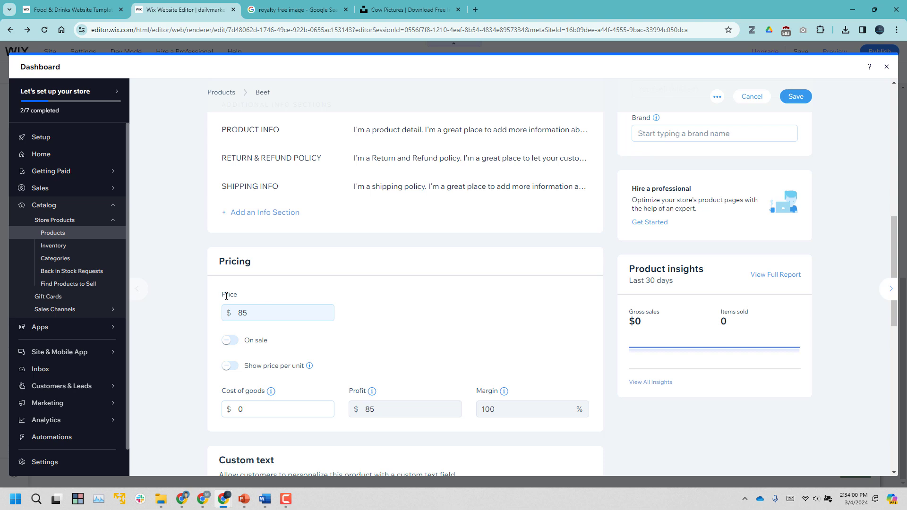
scroll(292, 228, "up", 4)
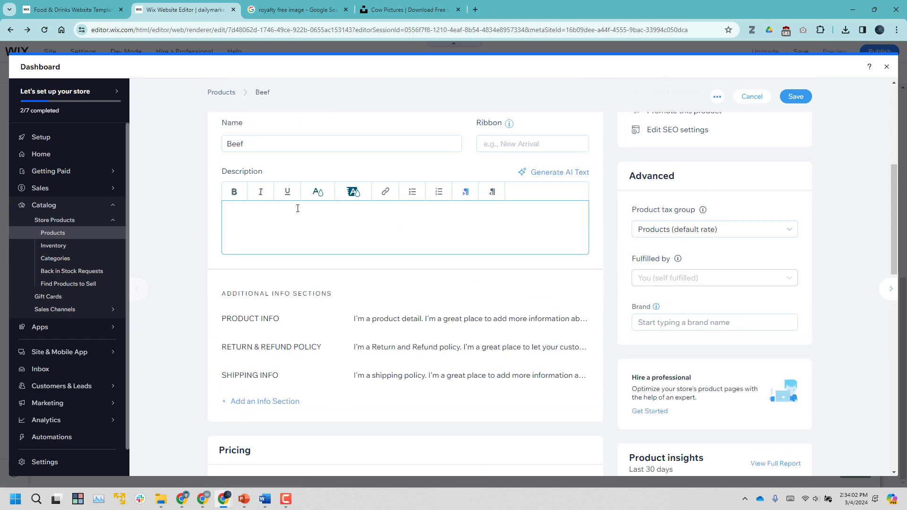
scroll(282, 140, "down", 7)
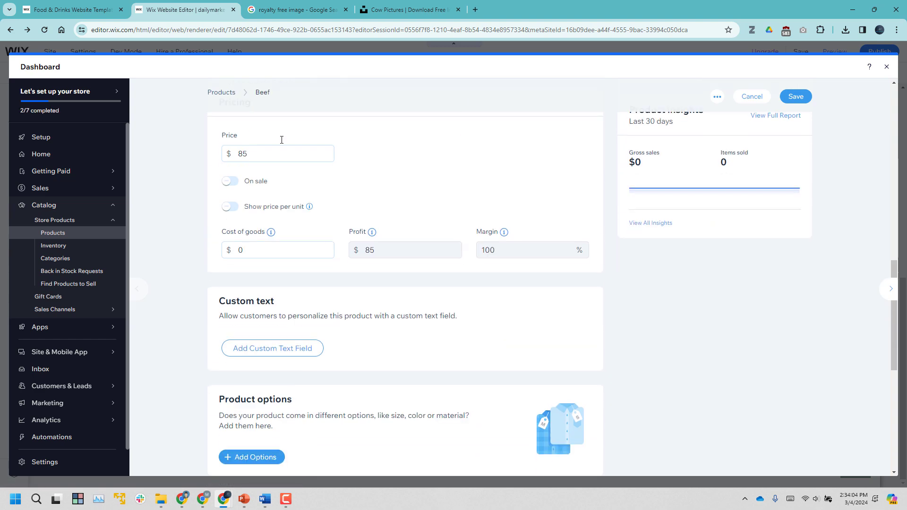
key("ctrl+a")
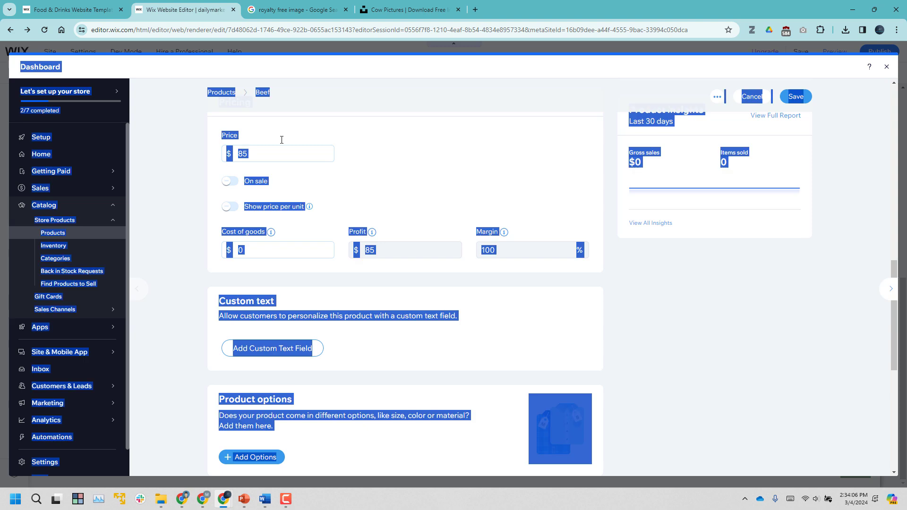
left_click(416, 170)
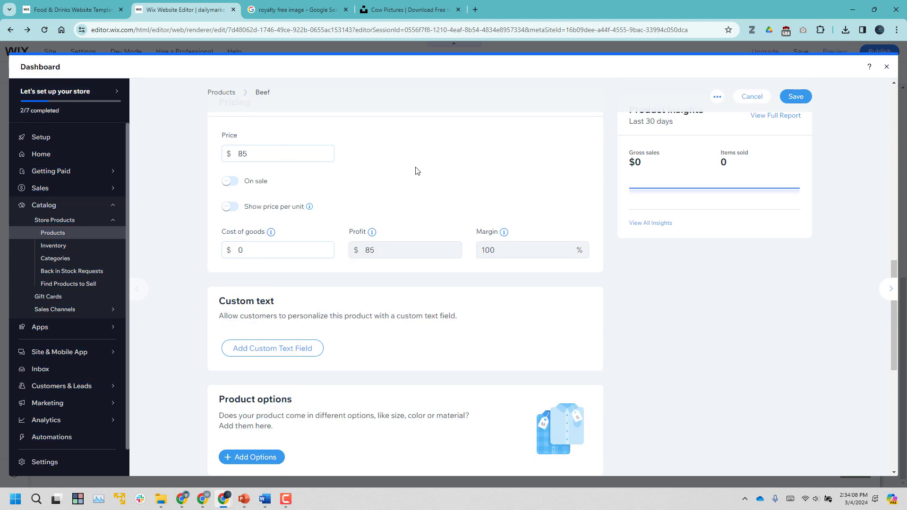
Rename the product as "Lamb" and enter a short description that mentions hand-slaughter.
scroll(415, 178, "up", 7)
double_click(277, 228)
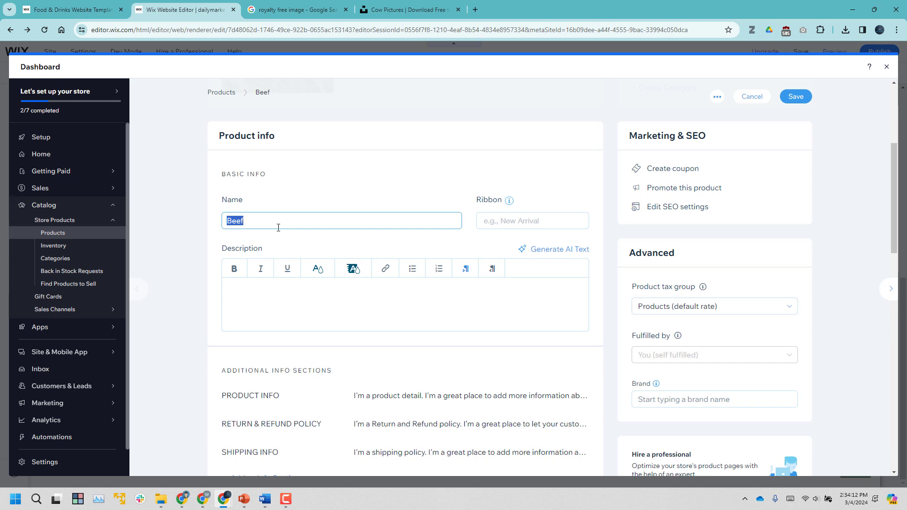
type("lam")
key("ctrl+a")
type("L")
type("b")
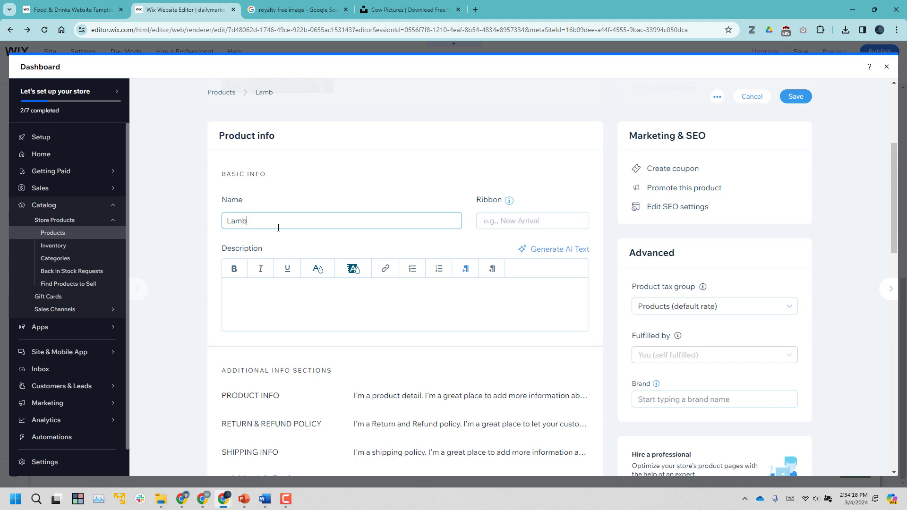
left_click(269, 290)
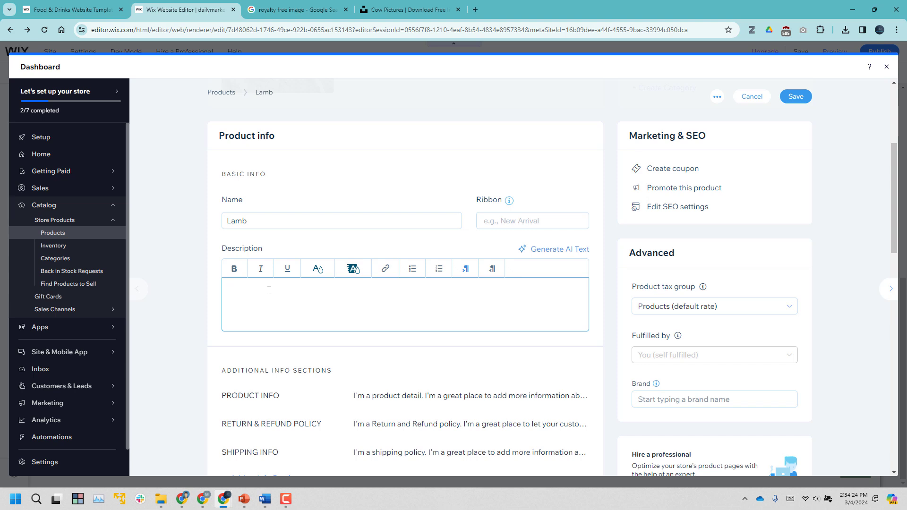
type("Halka")
type(", hand-slaughter")
Set the Lamb product's price to $8.
scroll(333, 308, "down", 5)
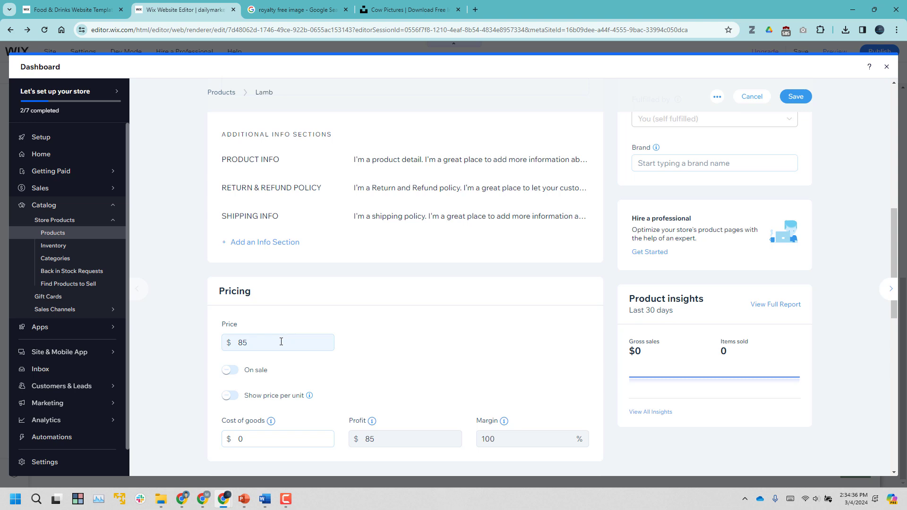
left_click(281, 341)
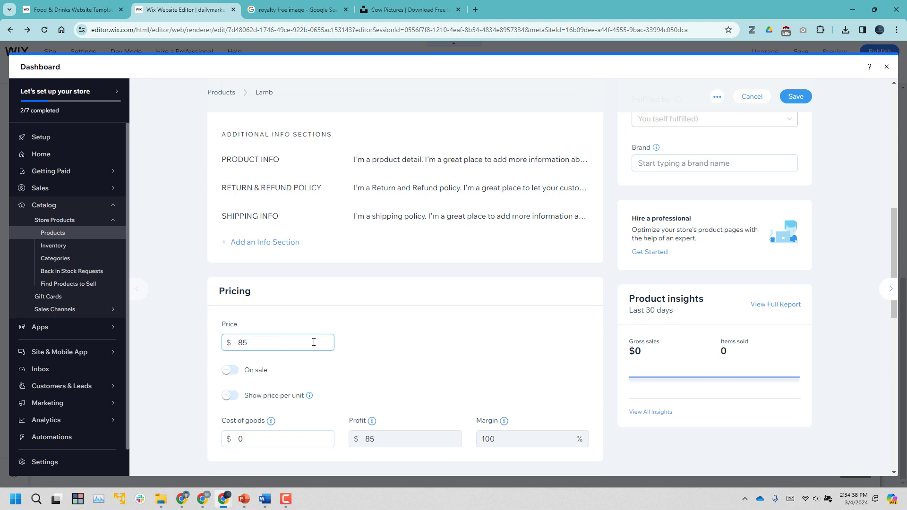
key("BackSpace")
key("BackSpace")
type("8")
Enable the price-per-unit display with a total product quantity of 1 lb and base units of 8 lb.
scroll(377, 351, "down", 2)
left_click(230, 301)
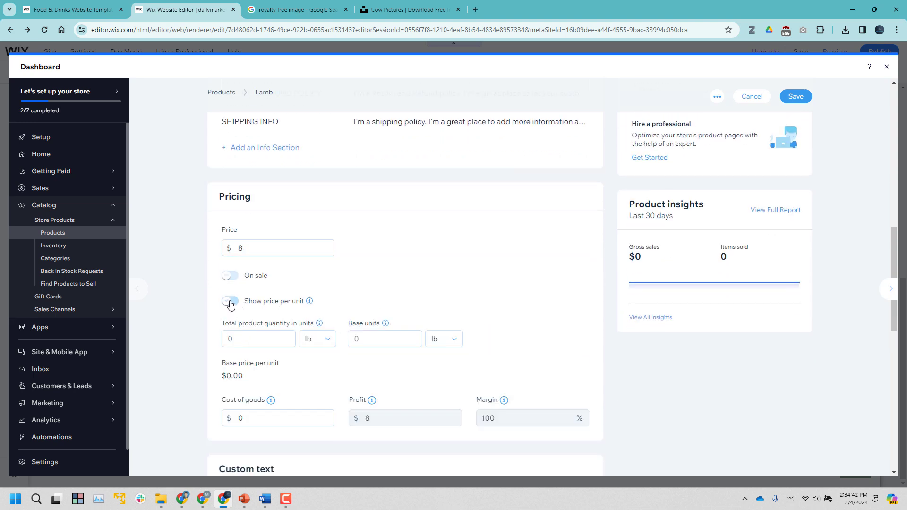
left_click(272, 339)
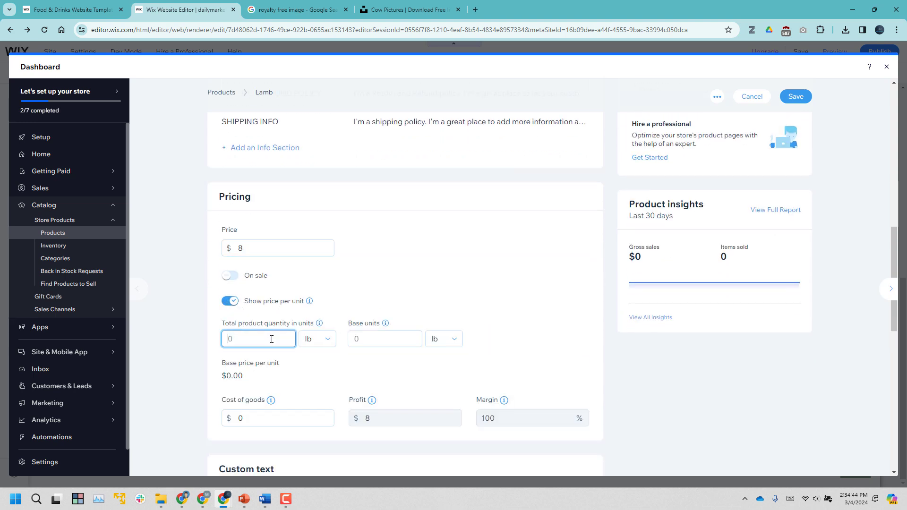
left_click(380, 341)
type("9")
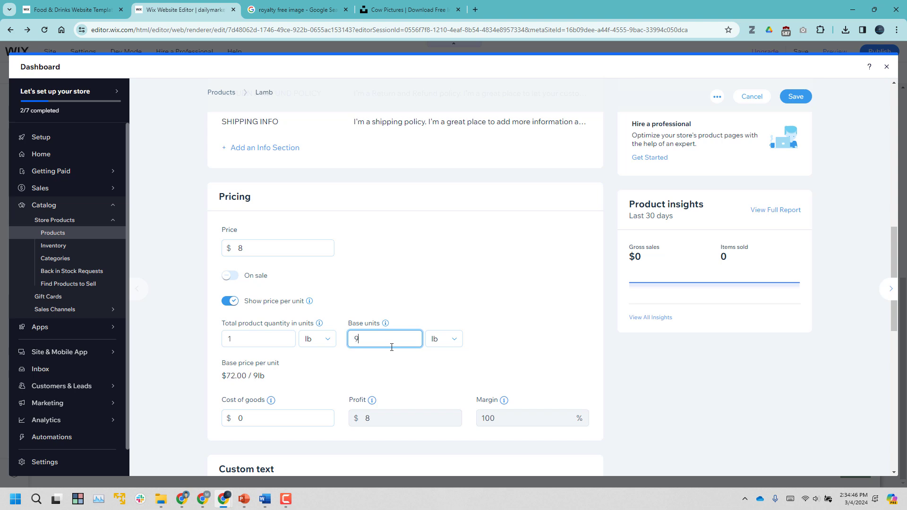
key("BackSpace")
type("8")
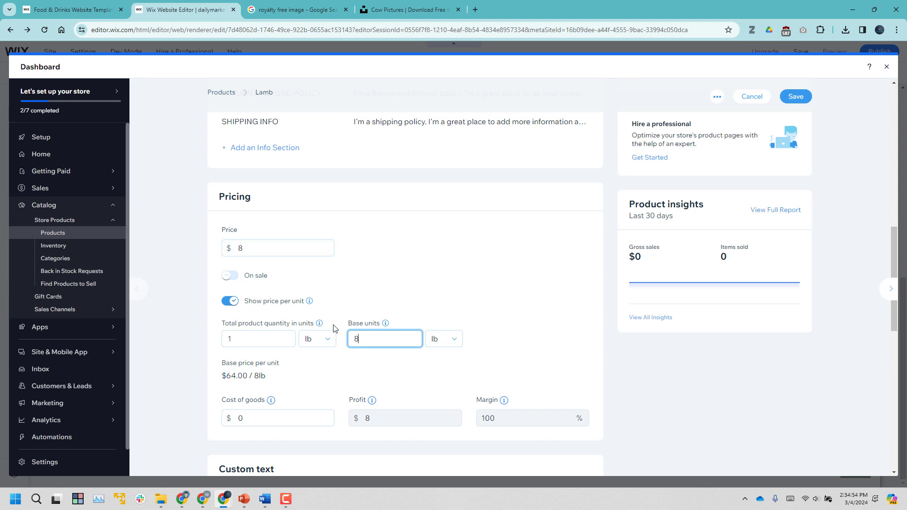
left_click(453, 345)
left_click(453, 344)
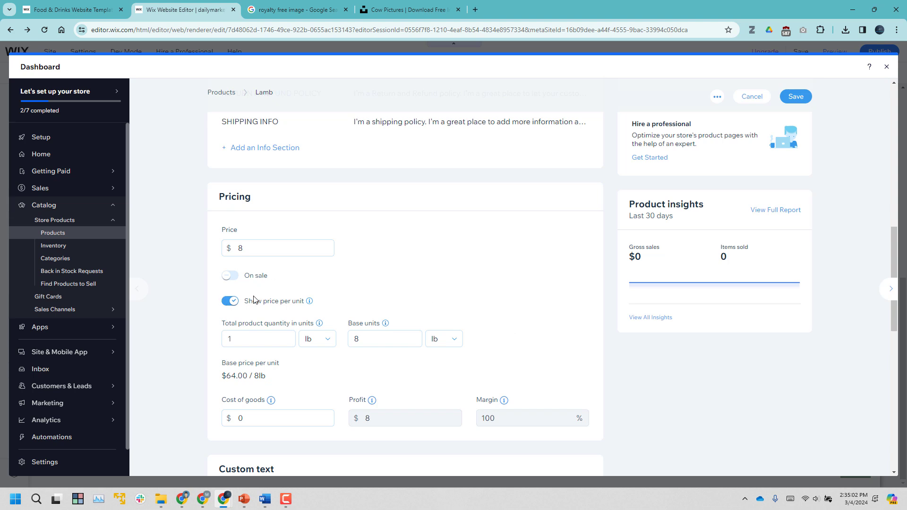
Change the Lamb product's price to $1.
left_click(256, 247)
key("BackSpace")
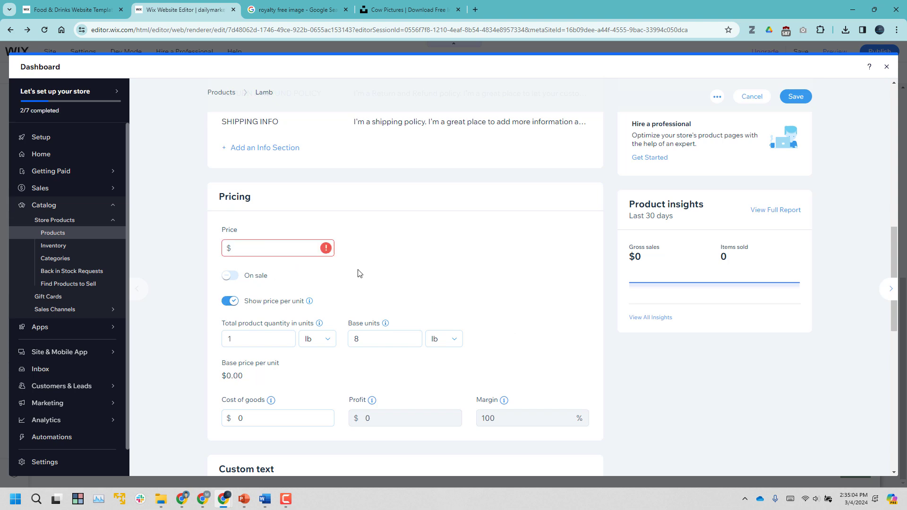
type("1")
left_click(449, 277)
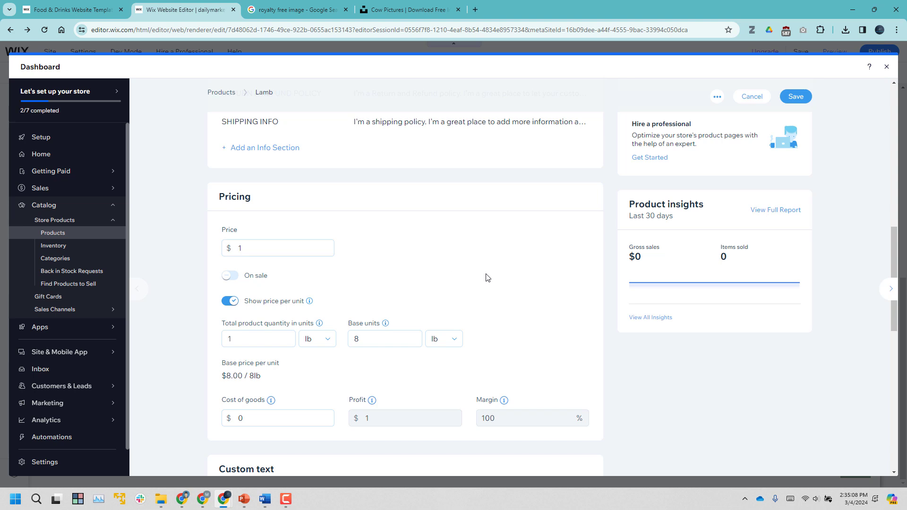
Review the Lamb product's remaining settings and save the product.
scroll(462, 285, "down", 3)
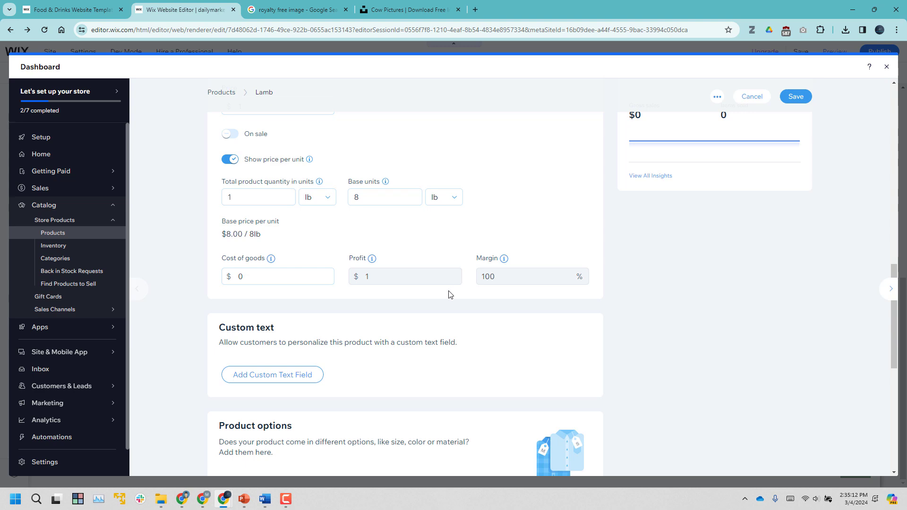
scroll(448, 295, "down", 5)
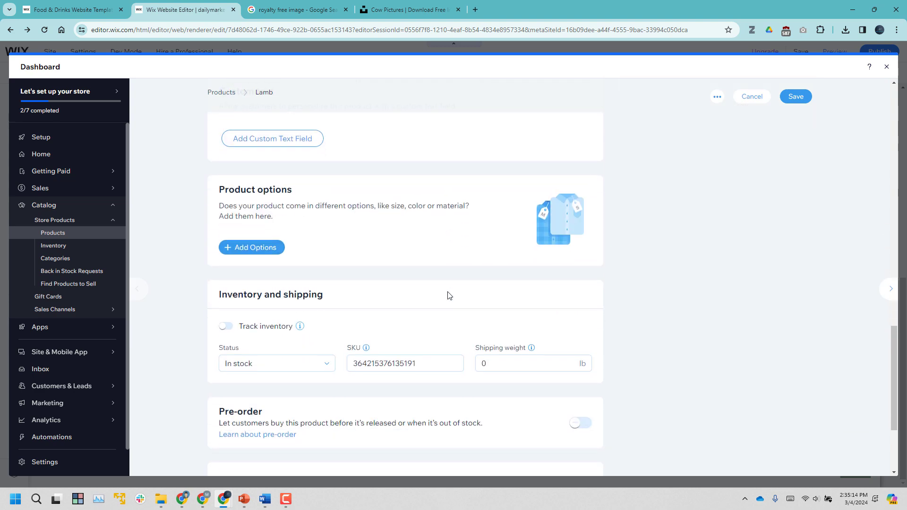
scroll(449, 294, "down", 3)
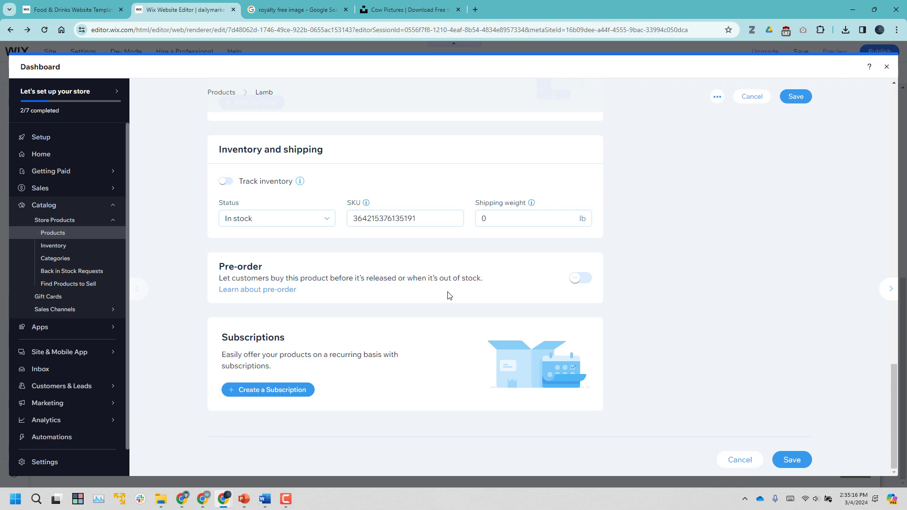
scroll(448, 295, "up", 10)
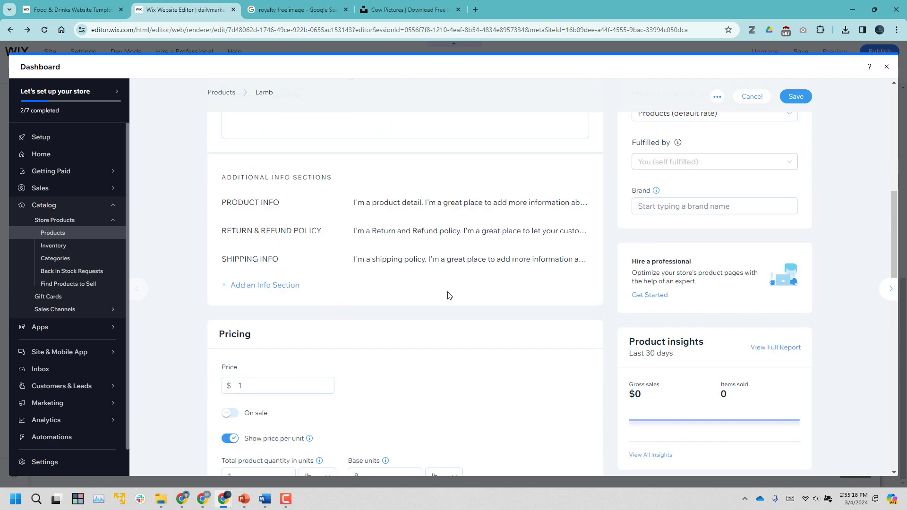
left_click(798, 97)
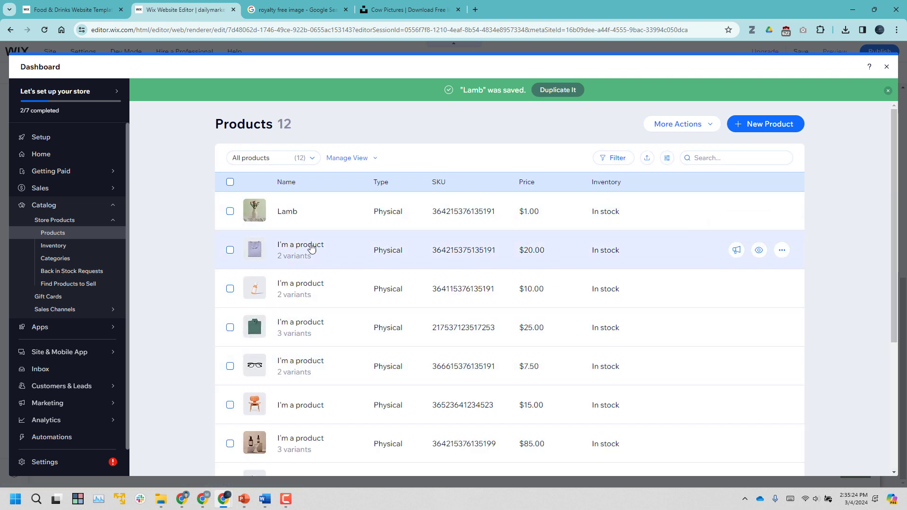
Open the purple tote bag placeholder product and rename it "Whole Chicken".
left_click(519, 279)
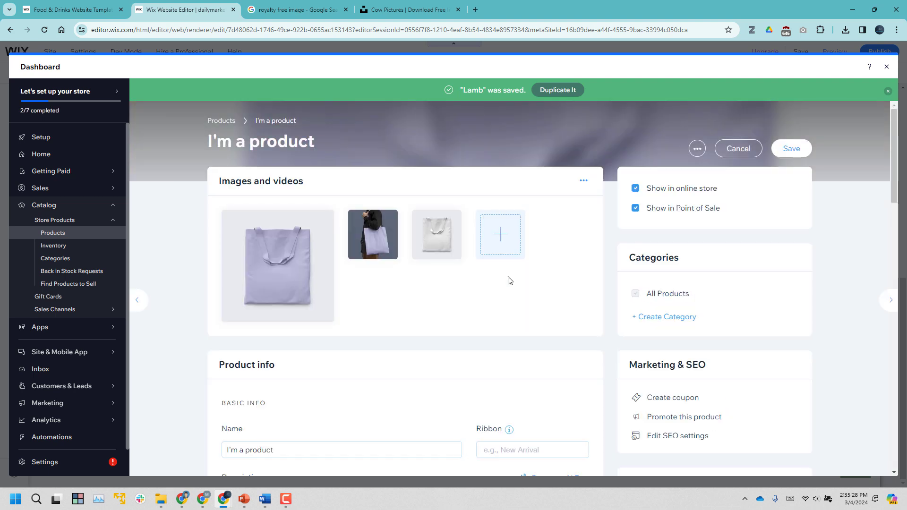
left_click(281, 448)
double_click(281, 449)
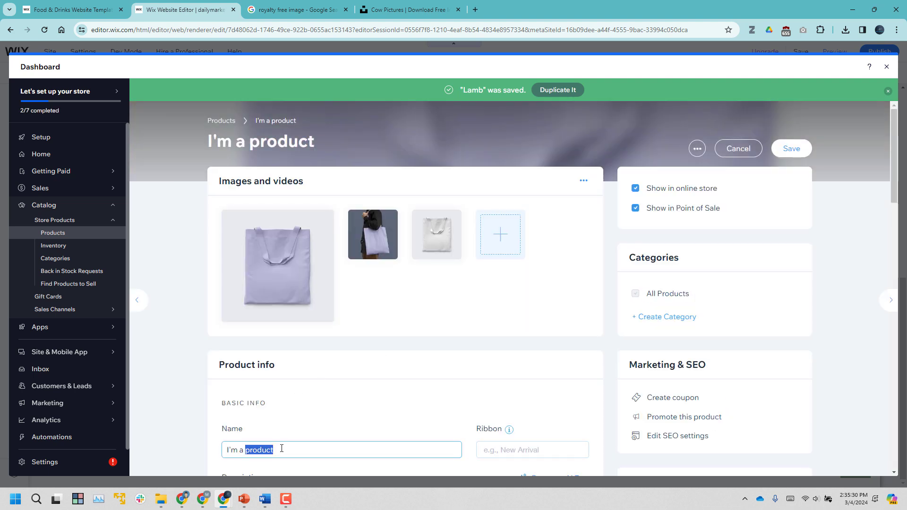
key("ctrl+a")
type("Whole Ch")
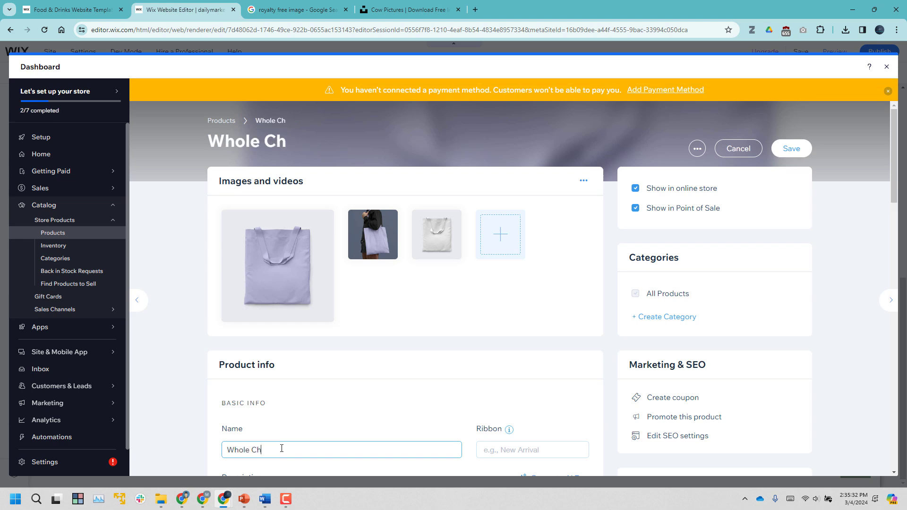
type("icken")
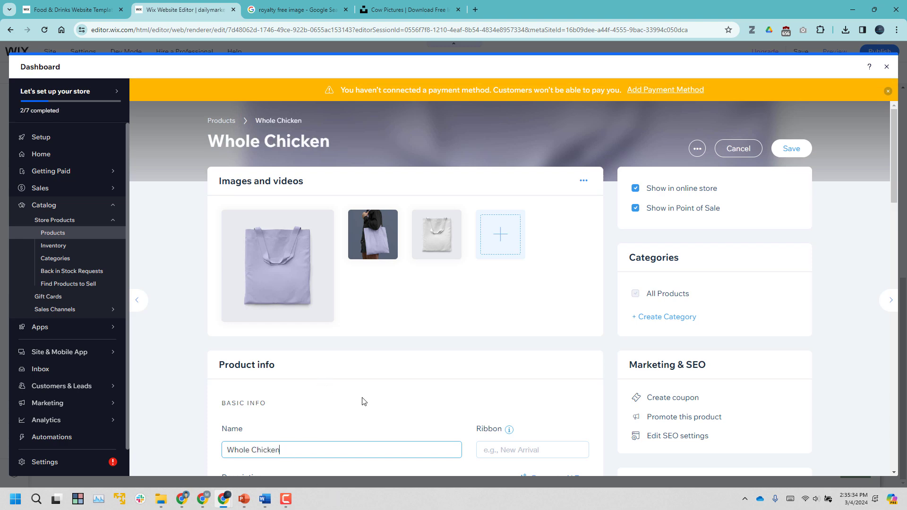
Replace the Whole Chicken product's placeholder description with "Halal, hand-slaughter".
scroll(364, 398, "down", 2)
triple_click(398, 421)
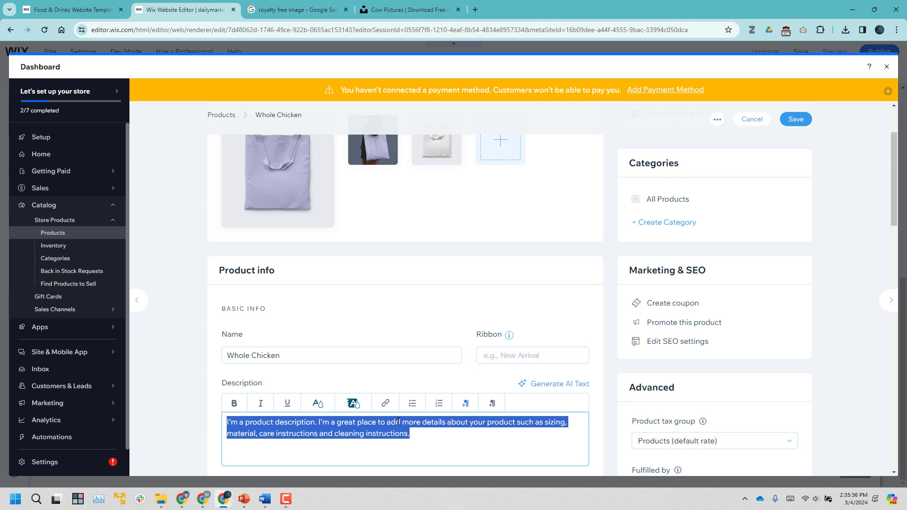
type("a")
type("HGa=")
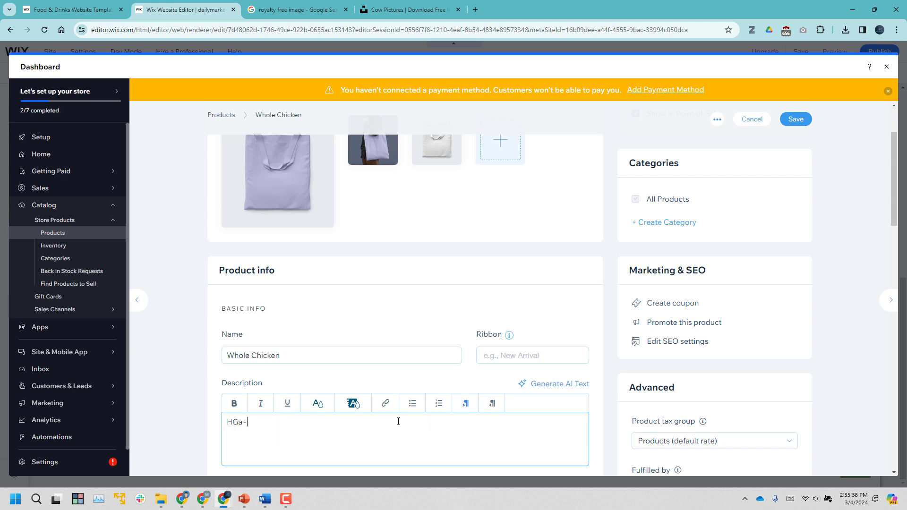
type("la,")
type("l,")
type("hand")
type("-sla")
type("ughter")
Set the Whole Chicken product's price to $1 and enable its price-per-unit display.
scroll(439, 378, "down", 5)
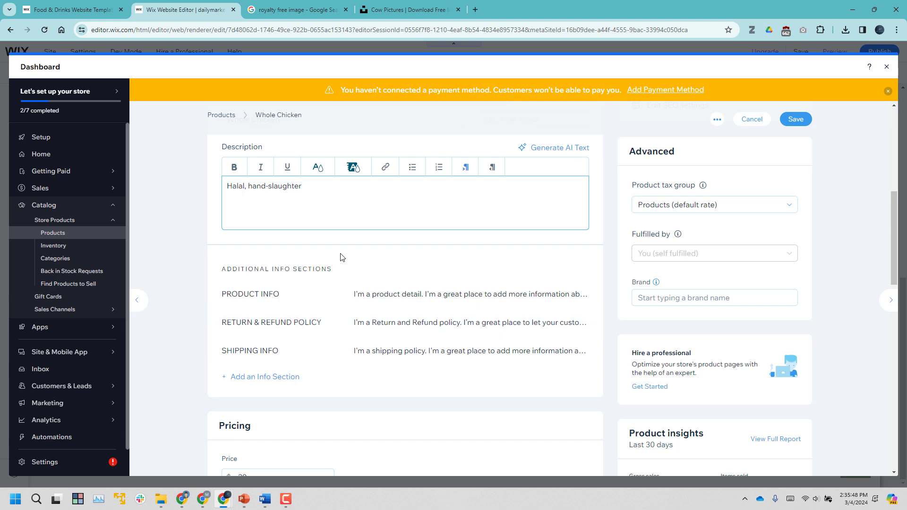
scroll(403, 251, "down", 3)
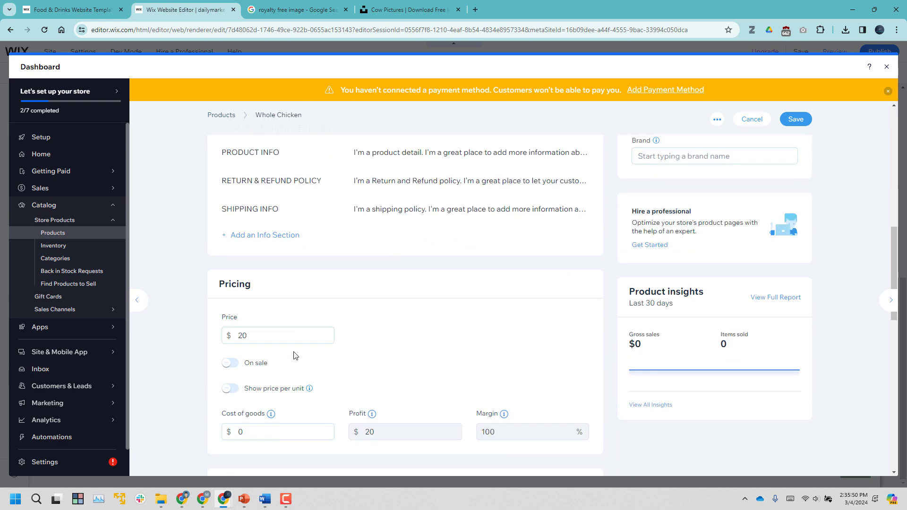
double_click(294, 335)
key("BackSpace")
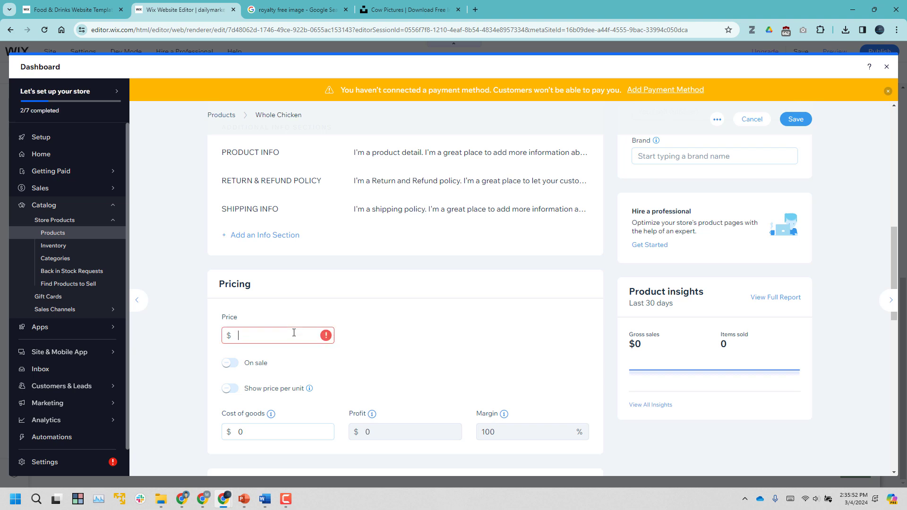
type("1")
left_click(228, 389)
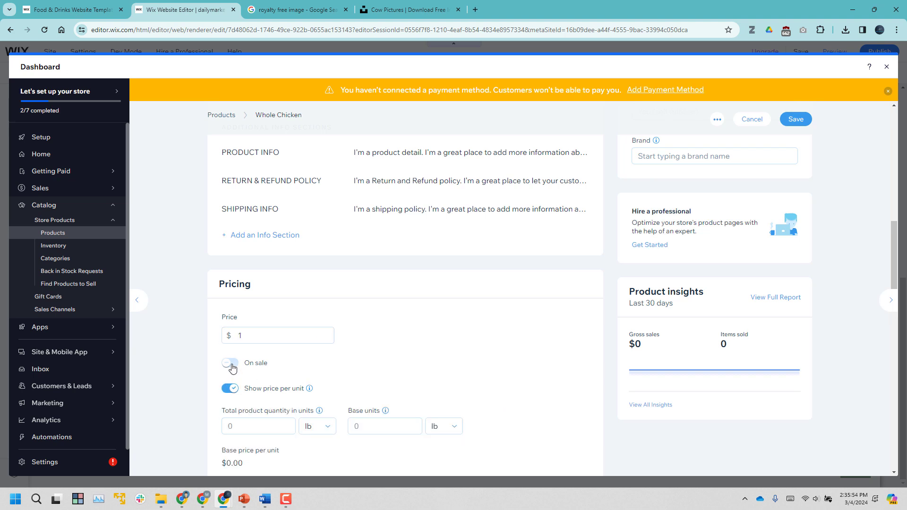
left_click(230, 362)
scroll(264, 253, "down", 2)
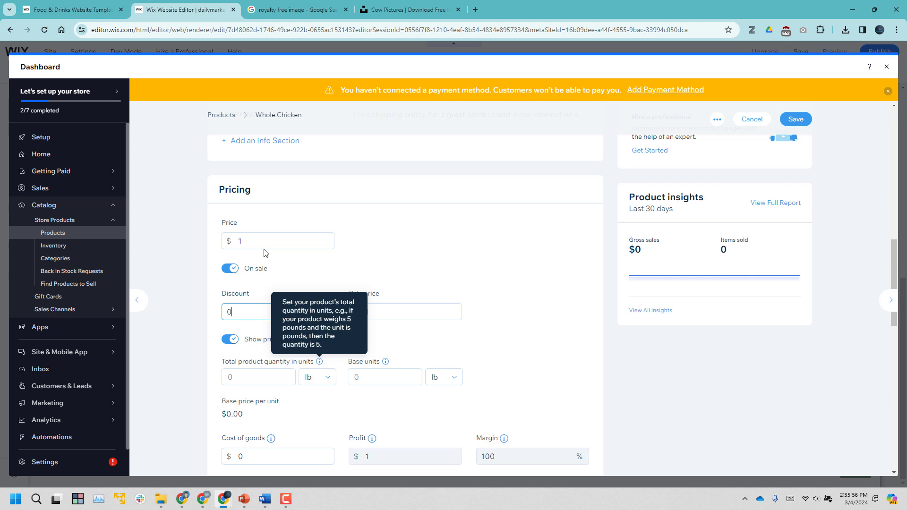
left_click(229, 269)
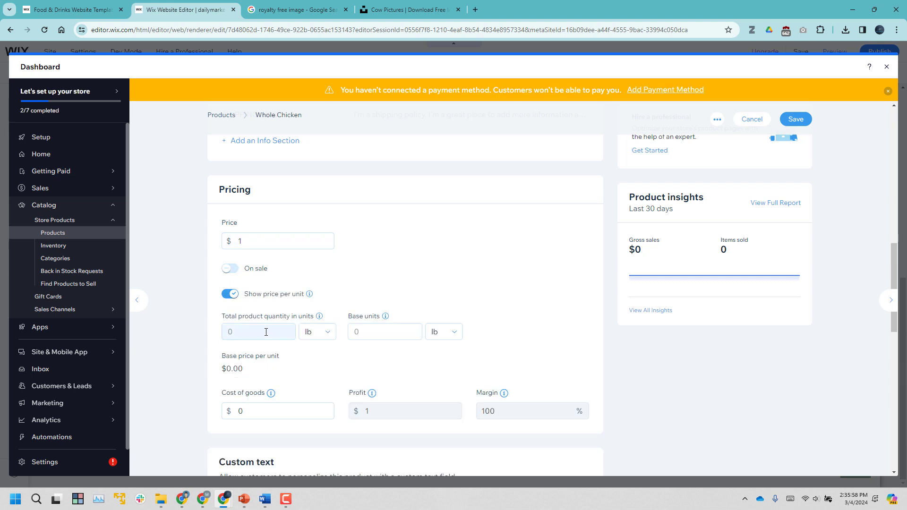
Set the Whole Chicken product's total product quantity to 15 lb and its base units to 4 lb.
left_click(266, 332)
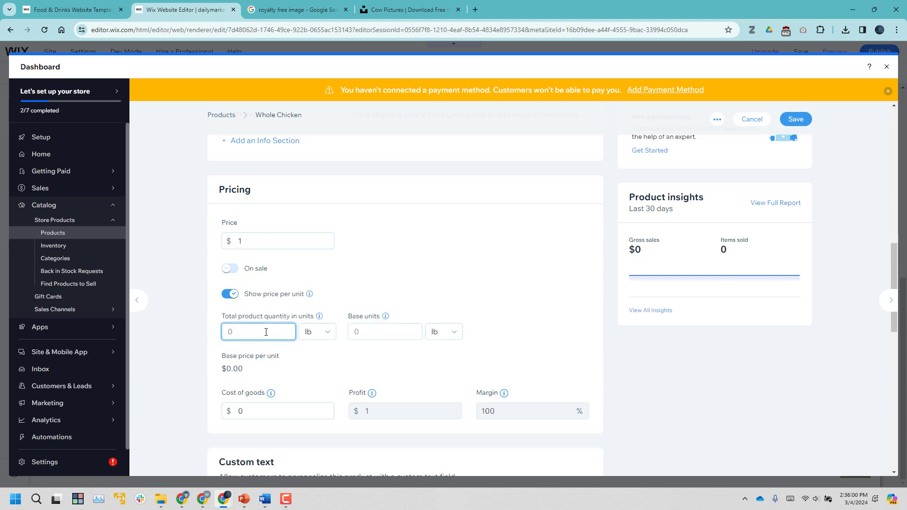
type("15")
left_click(397, 338)
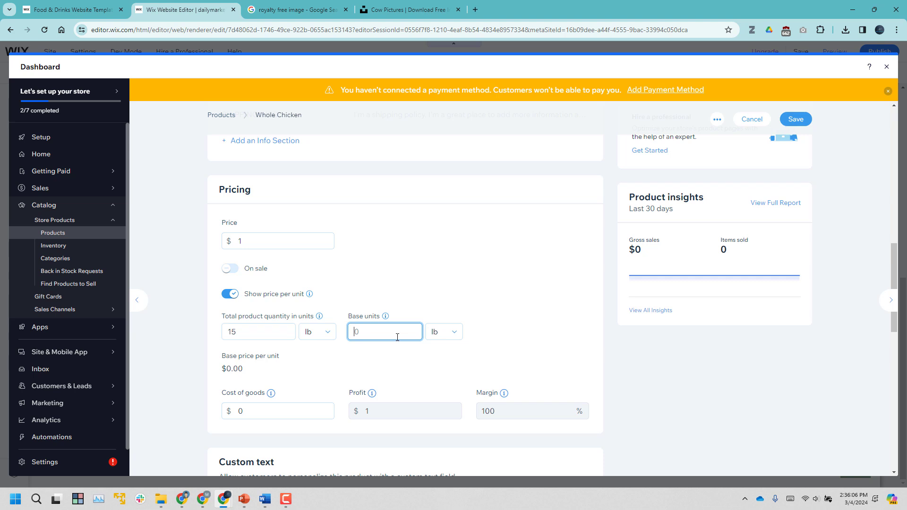
type("4")
Change the Whole Chicken product's price to $15.
scroll(404, 370, "down", 2)
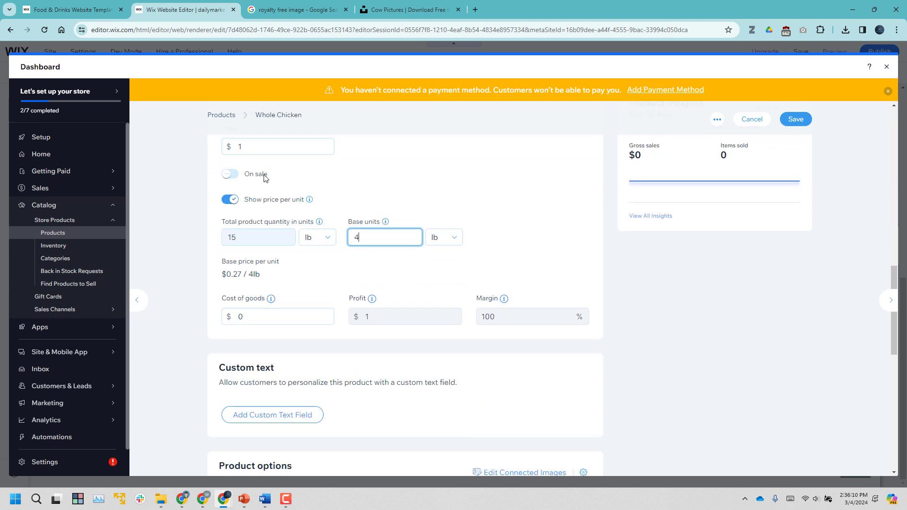
left_click(261, 147)
type("5")
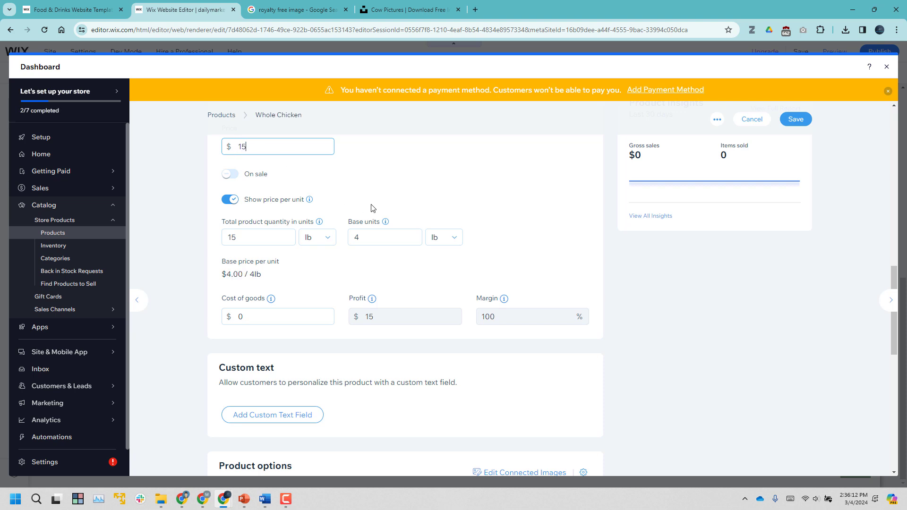
left_click(387, 199)
Change both the total product quantity and the base units of the Whole Chicken product to 1 lb.
double_click(417, 237)
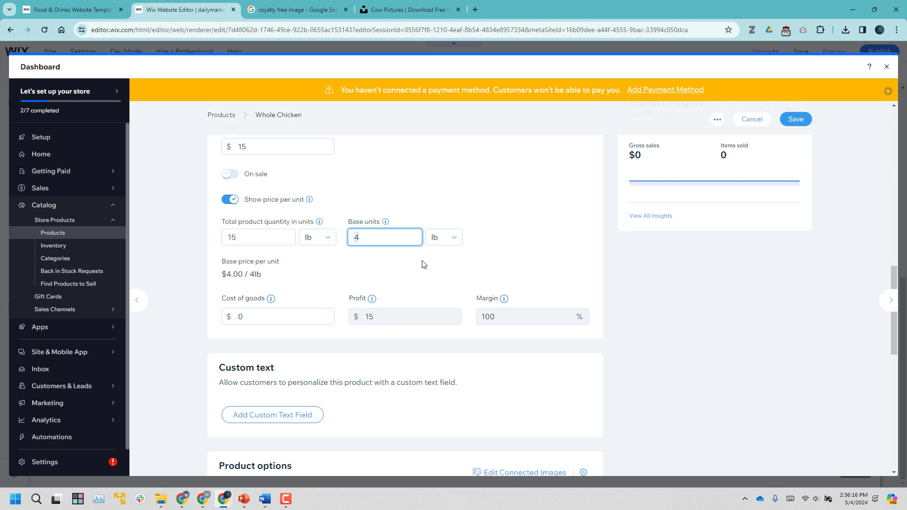
left_click(272, 240)
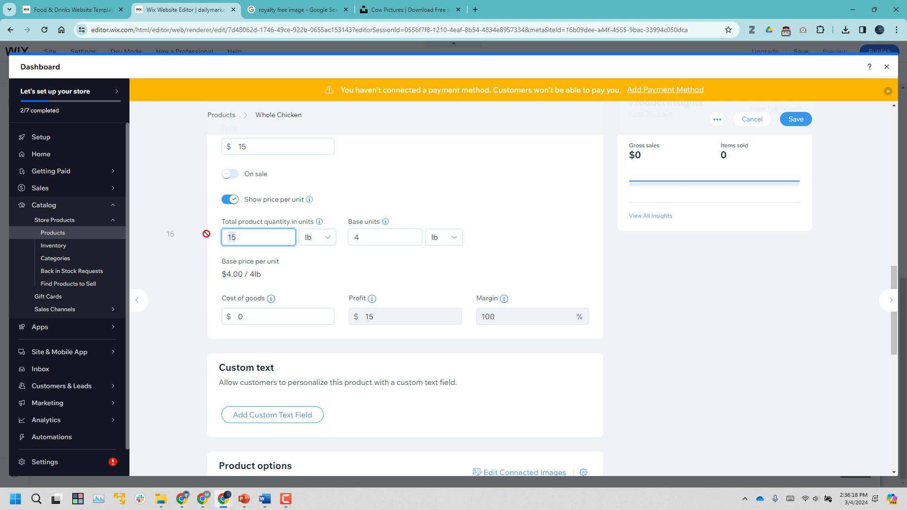
key("BackSpace")
double_click(351, 238)
type("1")
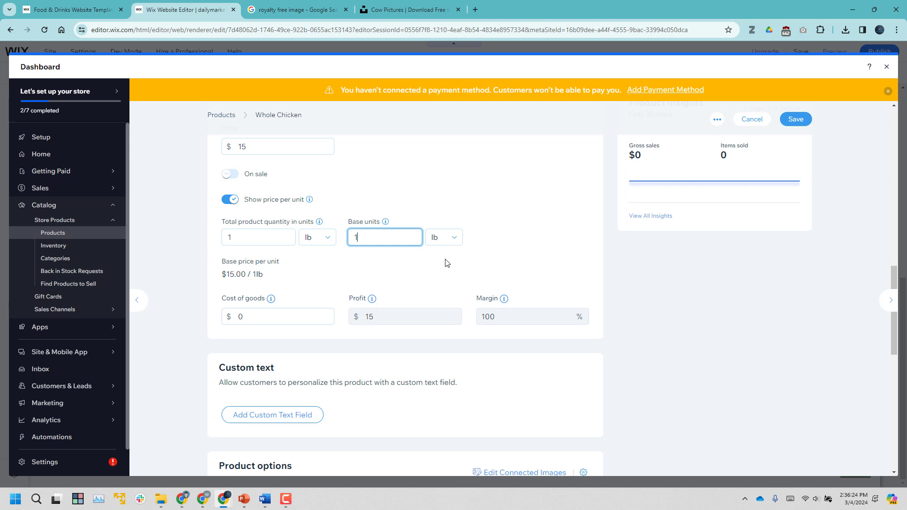
Set both the total product quantity and the base units of the Whole Chicken product to 4 lb.
double_click(262, 239)
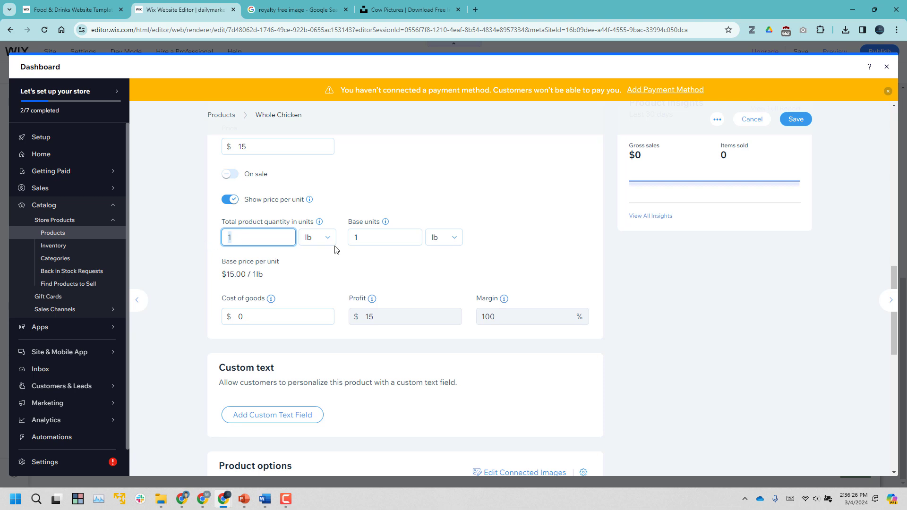
type("4")
double_click(381, 238)
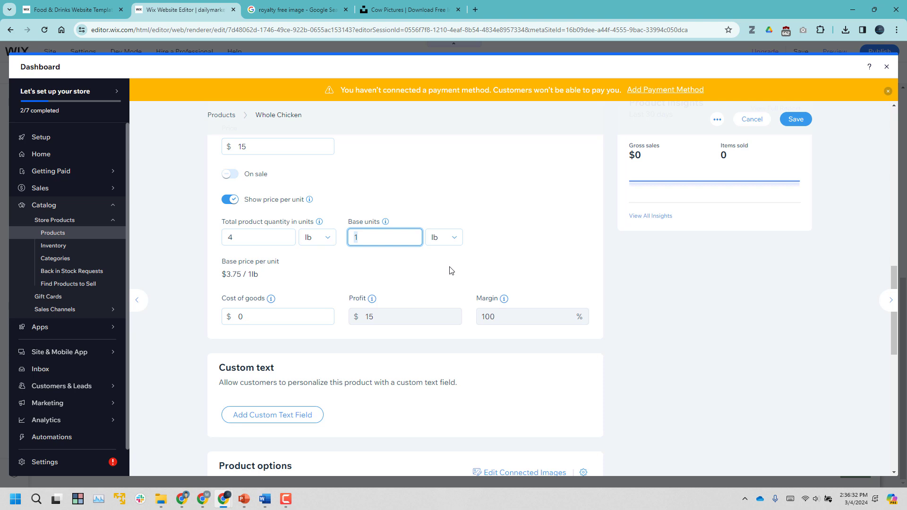
left_click(407, 237)
key("BackSpace")
type("1")
key("Tab")
left_click(409, 238)
key("BackSpace")
type("4")
left_click(510, 247)
Save the Whole Chicken product.
scroll(536, 259, "up", 1)
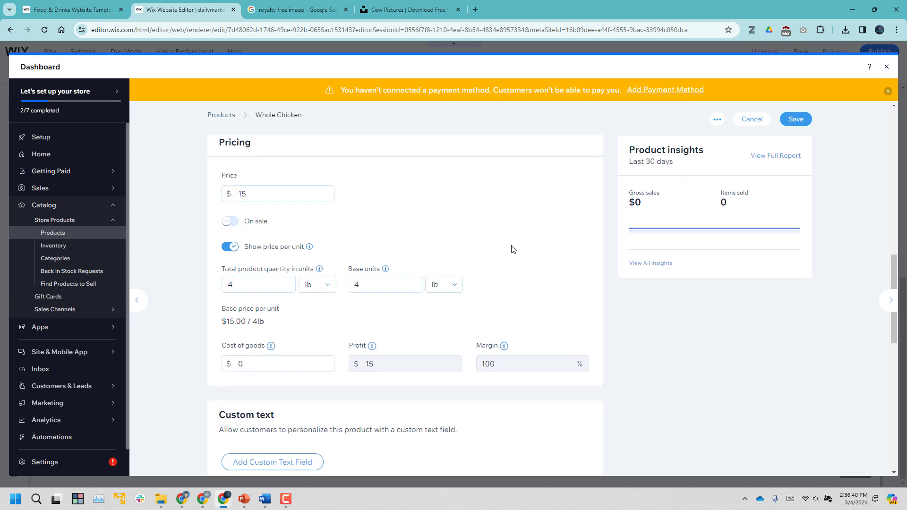
scroll(489, 235, "down", 4)
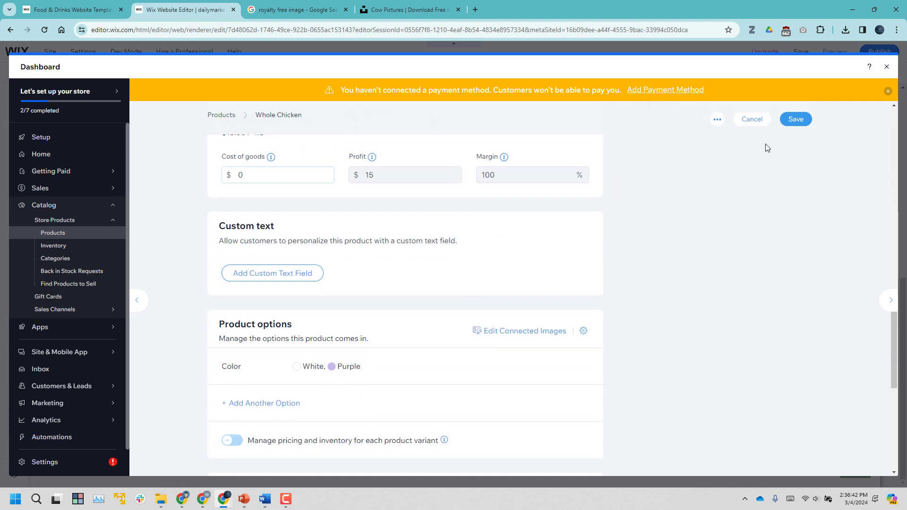
left_click(797, 120)
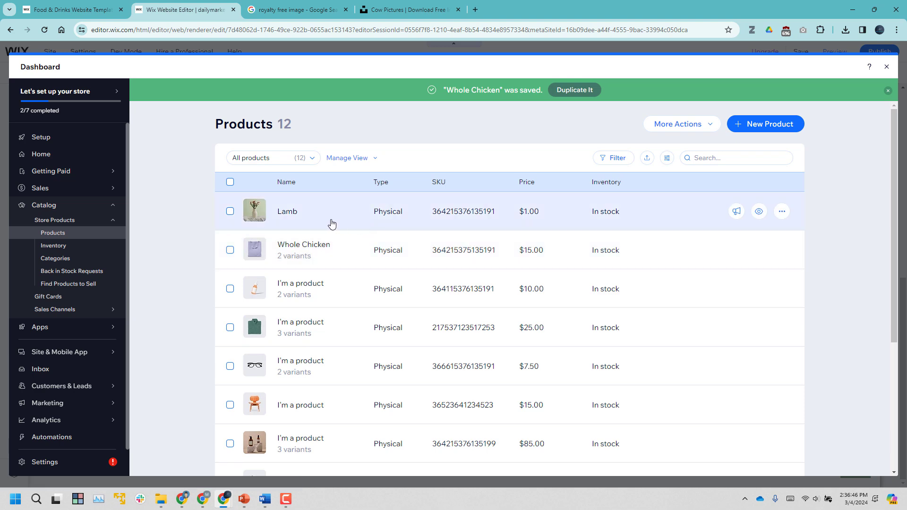
Reopen the Whole Chicken product and set its price to $165.
left_click(380, 251)
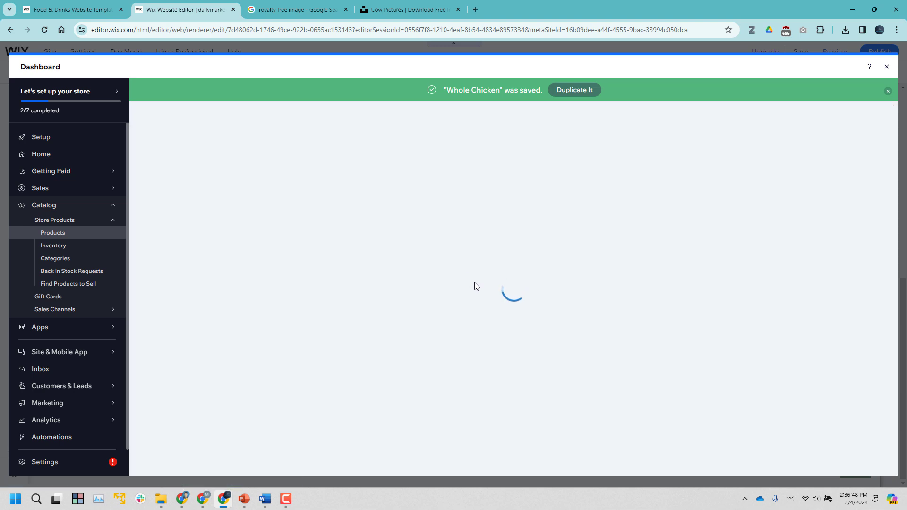
scroll(477, 283, "down", 10)
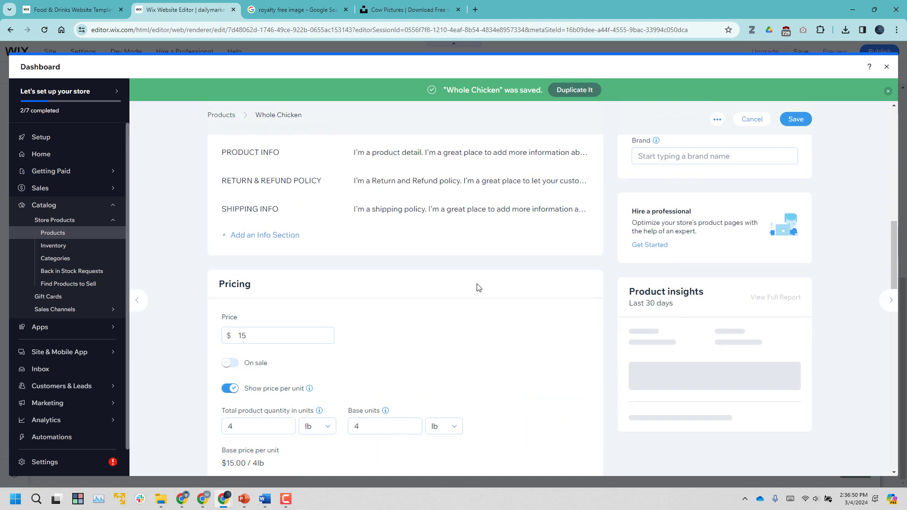
left_click(273, 193)
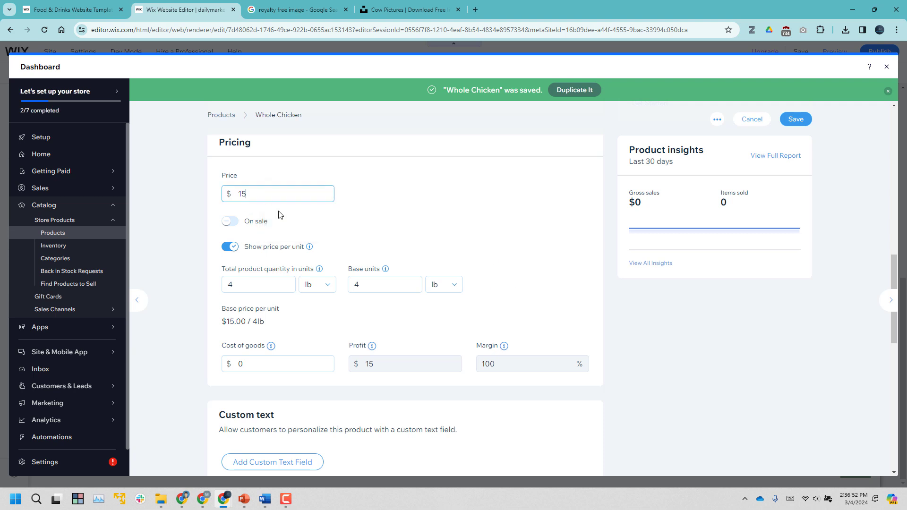
key("BackSpace")
key("BackSpace")
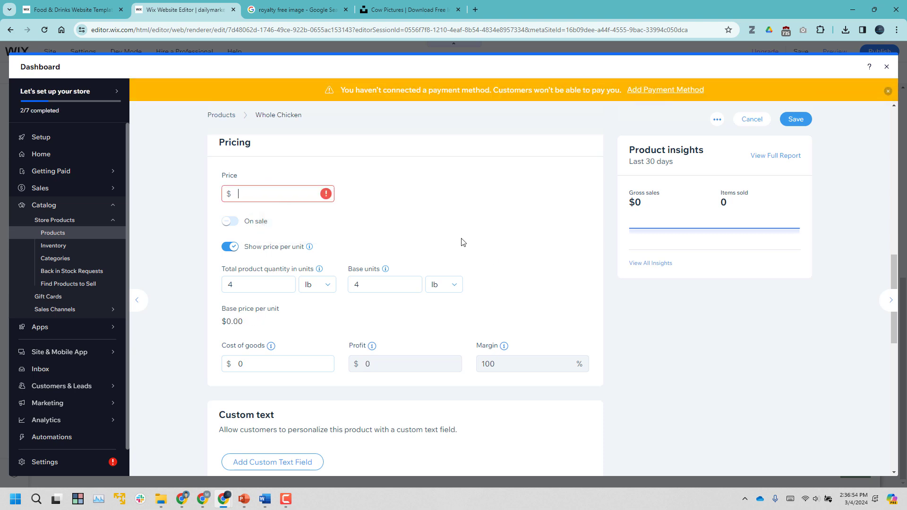
type("165")
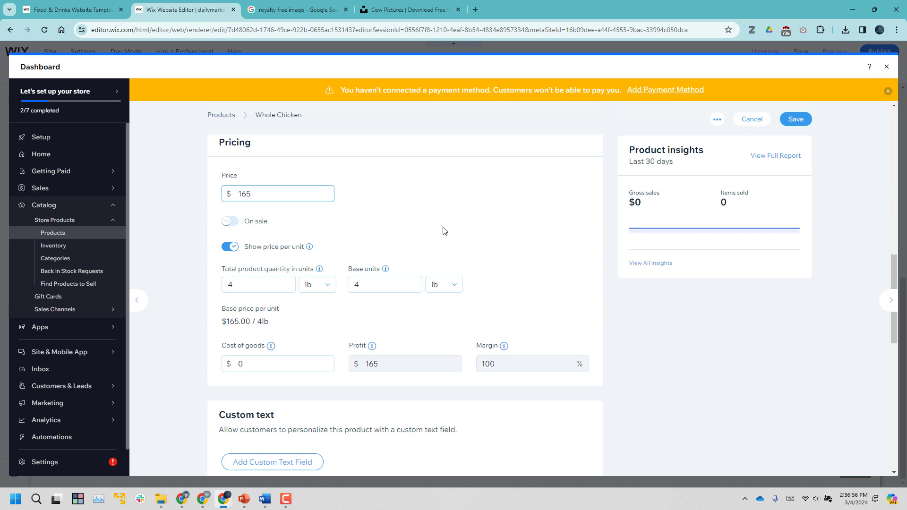
Correct the Whole Chicken product's price to $15 and save the product.
key("BackSpace")
key("BackSpace")
type("5")
left_click(797, 121)
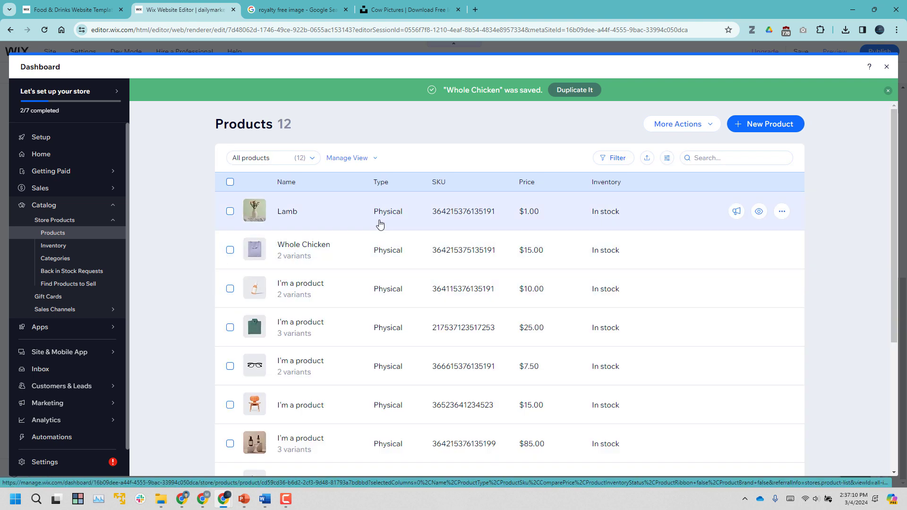
Open the Lamb product, set its price to $8, and save it.
left_click(352, 215)
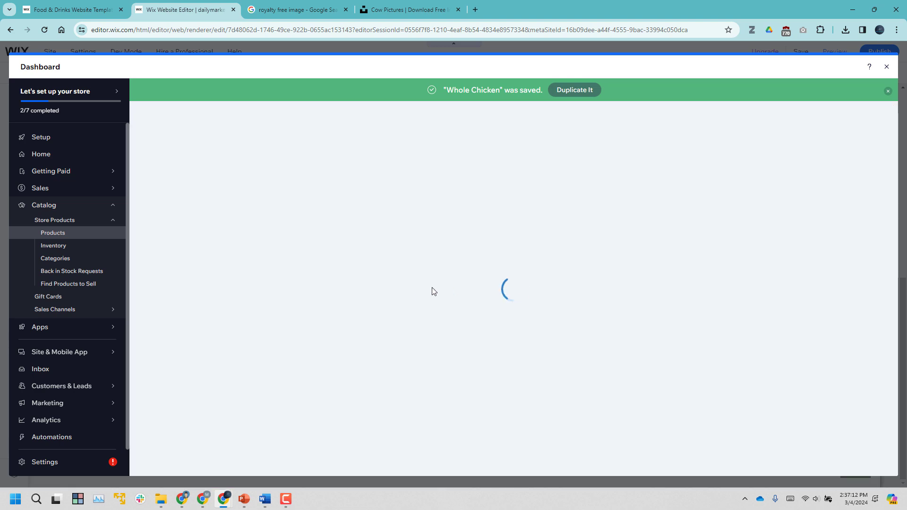
scroll(425, 290, "down", 6)
scroll(418, 291, "down", 5)
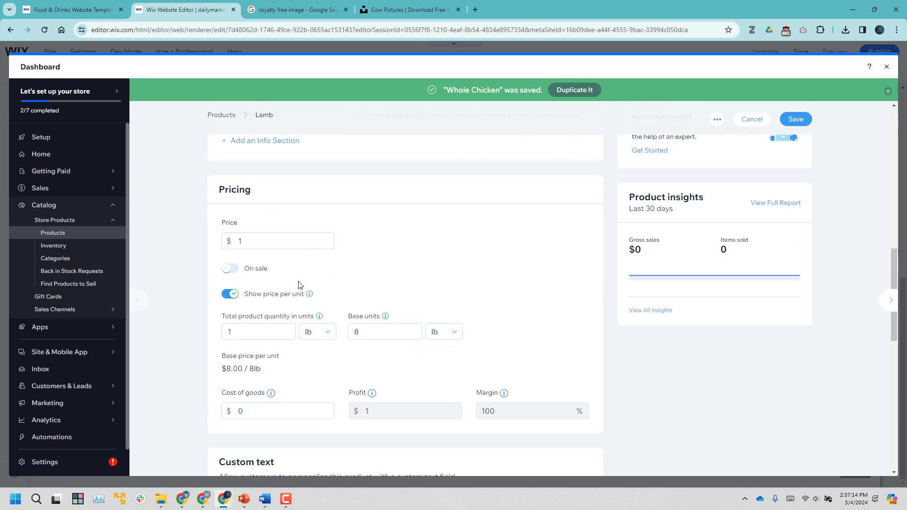
left_click(222, 242)
type("8")
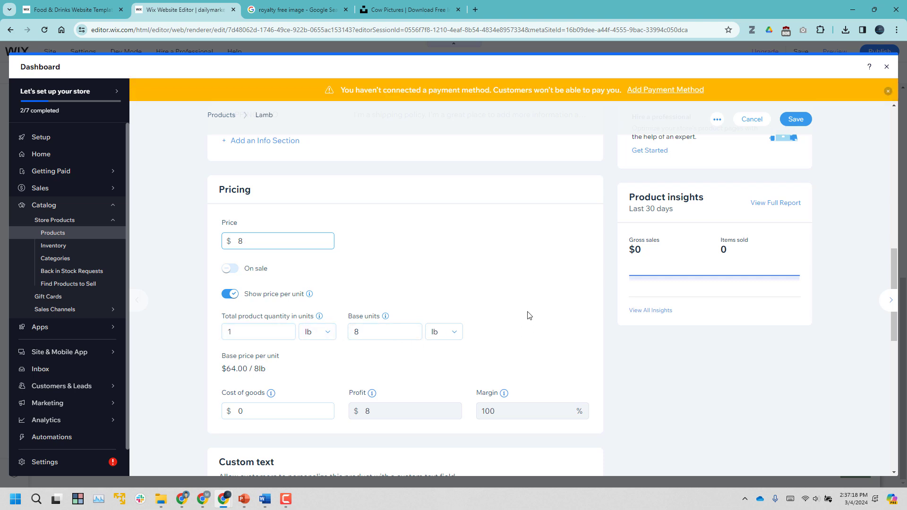
left_click(800, 122)
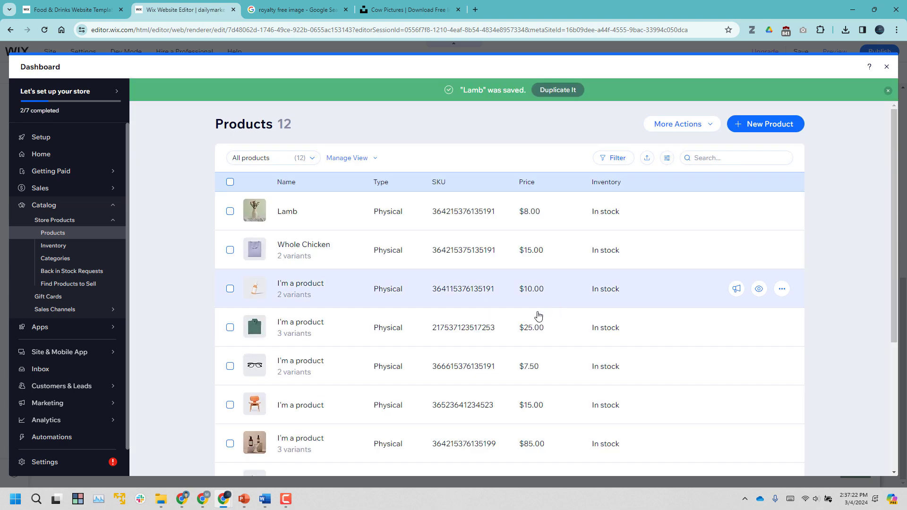
Open the $10 placeholder product listed below Whole Chicken and rename it Eggs.
scroll(613, 344, "down", 5)
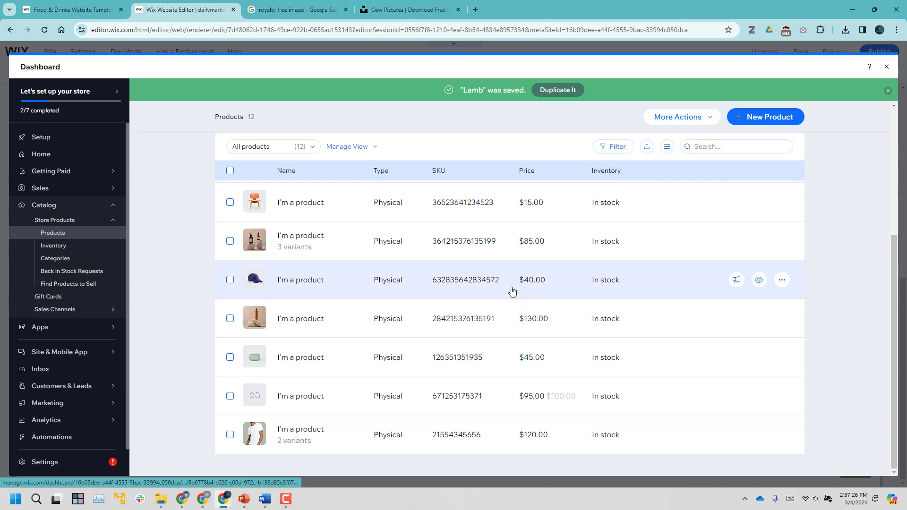
scroll(321, 284, "up", 3)
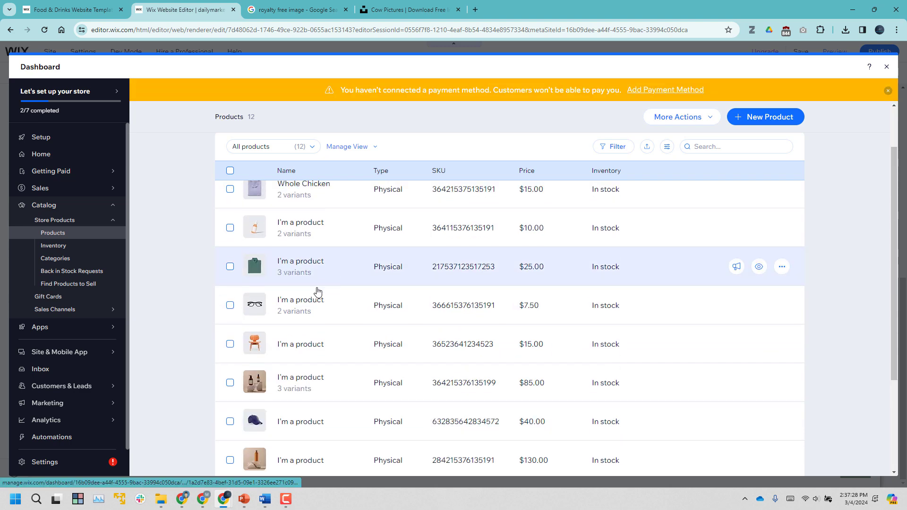
scroll(314, 279, "up", 2)
left_click(308, 290)
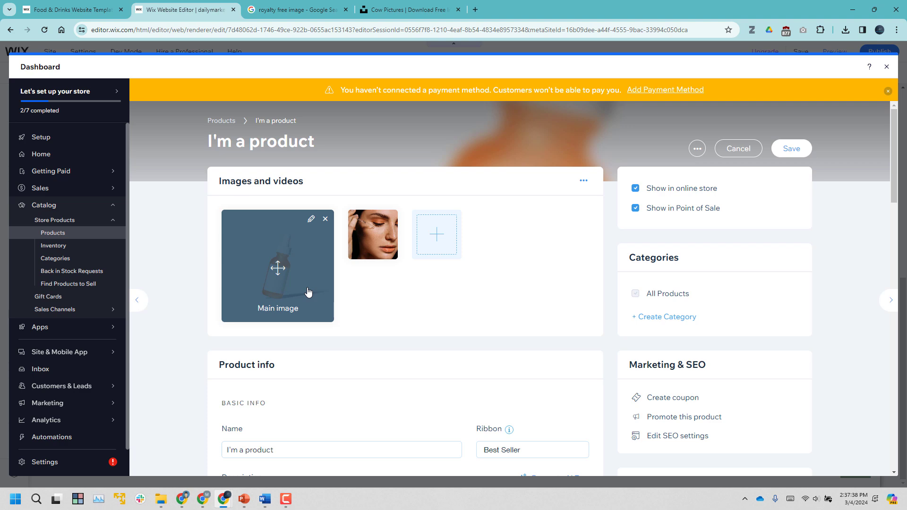
scroll(391, 342, "down", 4)
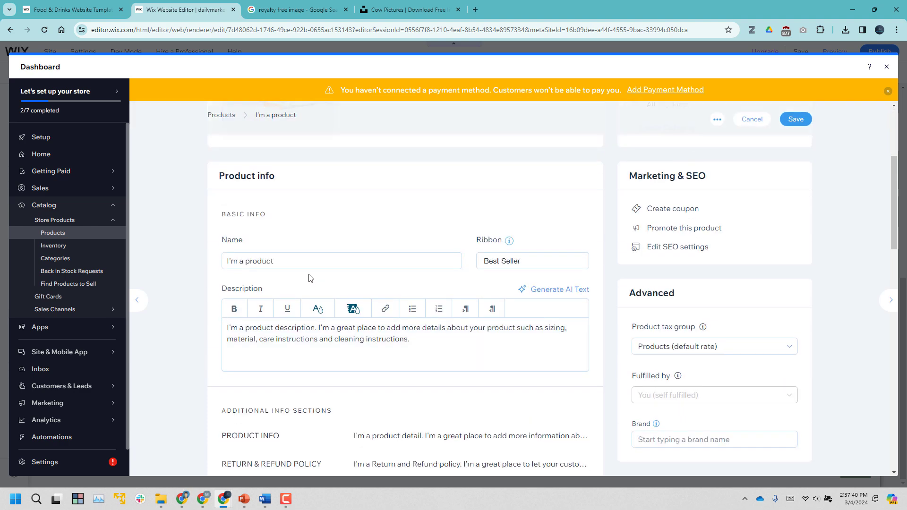
left_click(306, 258)
triple_click(307, 258)
type("Eggs")
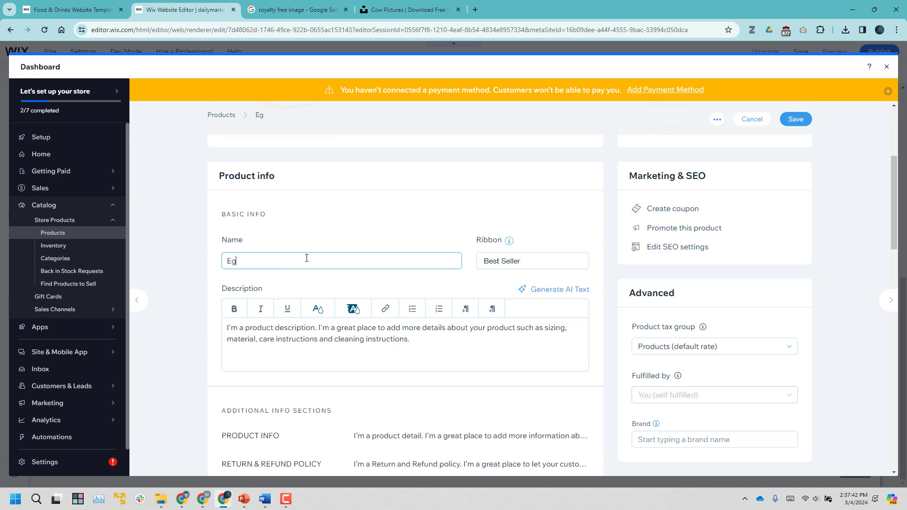
Replace the Eggs product's placeholder description with "Fresh Orgnaic Amish Raised Chicken Eggs".
left_click(370, 364)
key("ctrl+a")
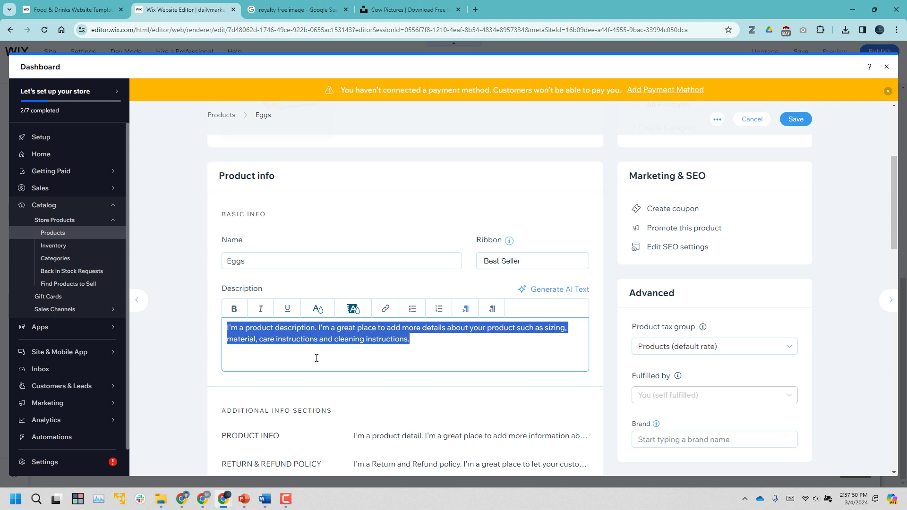
type("O")
key("BackSpace")
type("Fresh ")
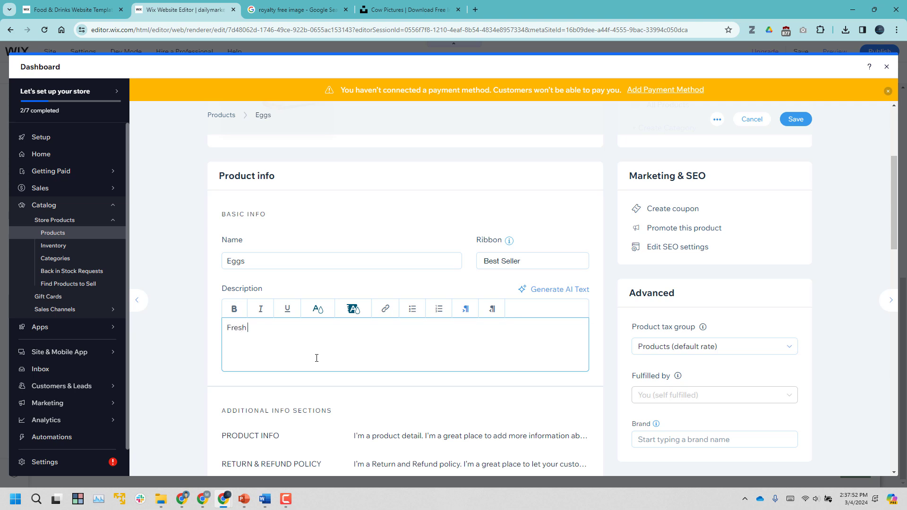
type("Orgnaic Amish")
type(" Raised Chekc")
type("cken Eggs")
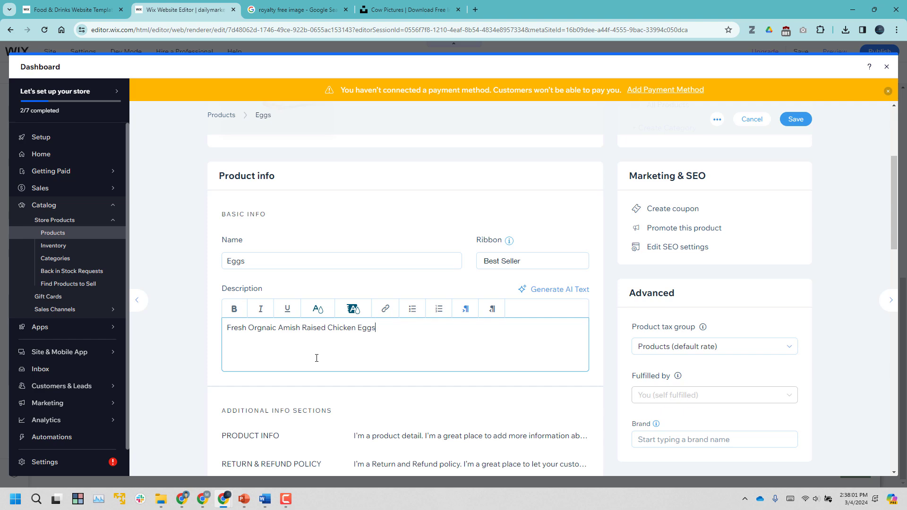
Set the Eggs product's price to $4 and clear its cost of goods.
scroll(316, 358, "down", 7)
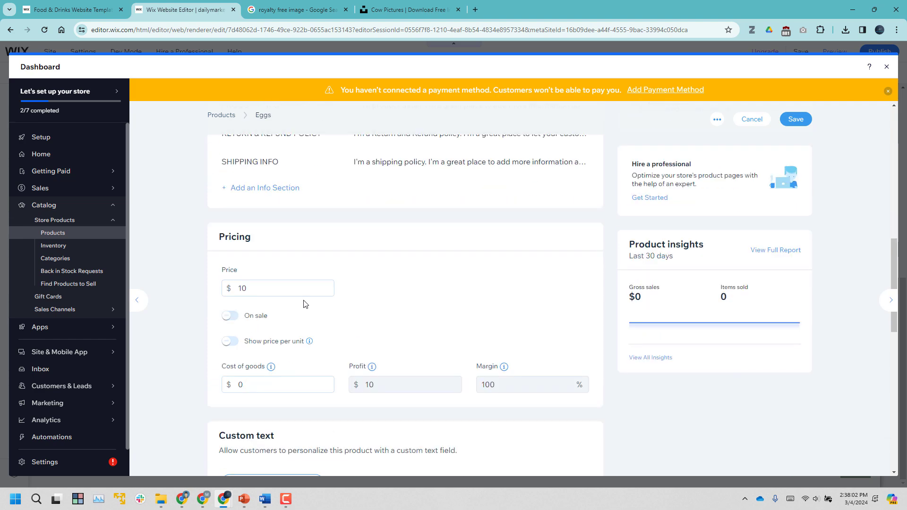
left_click(285, 285)
double_click(250, 288)
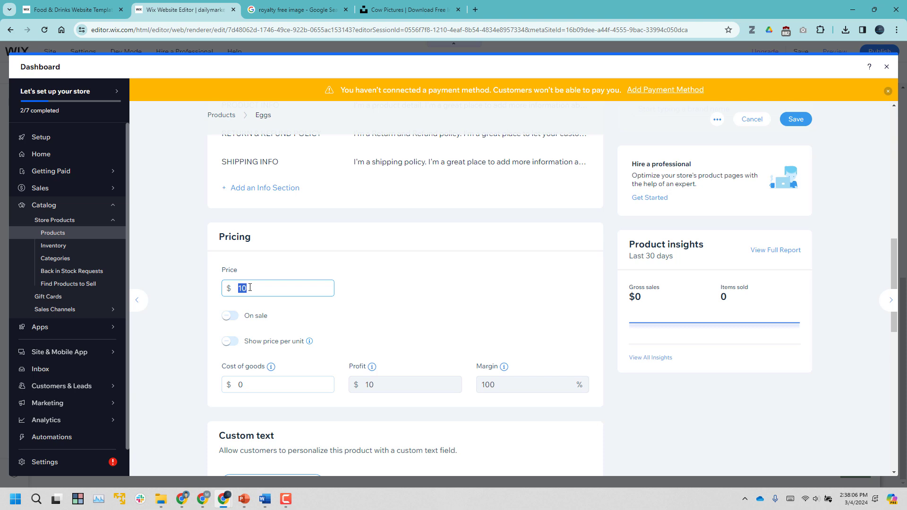
type("4")
left_click(274, 384)
double_click(240, 385)
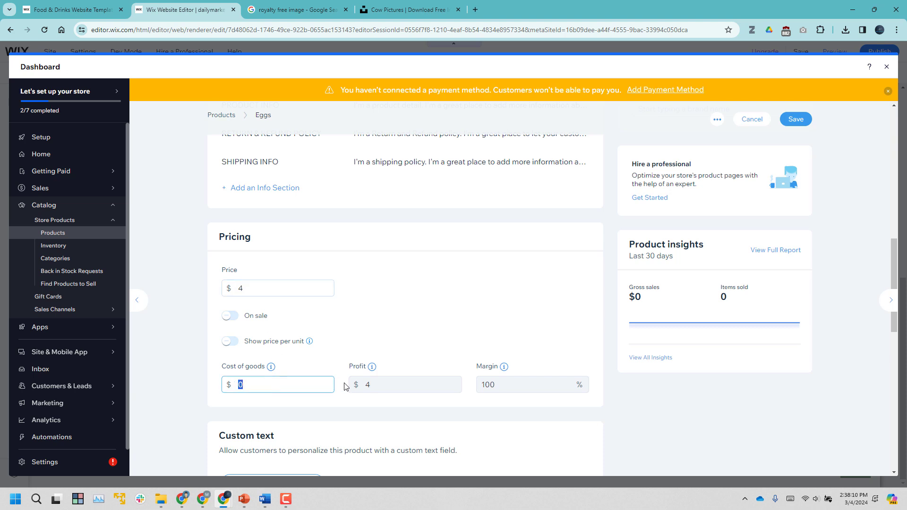
type("4")
key("BackSpace")
Extend the Eggs product's name to "Eggs (Dozen)" and save the product.
scroll(327, 213, "up", 5)
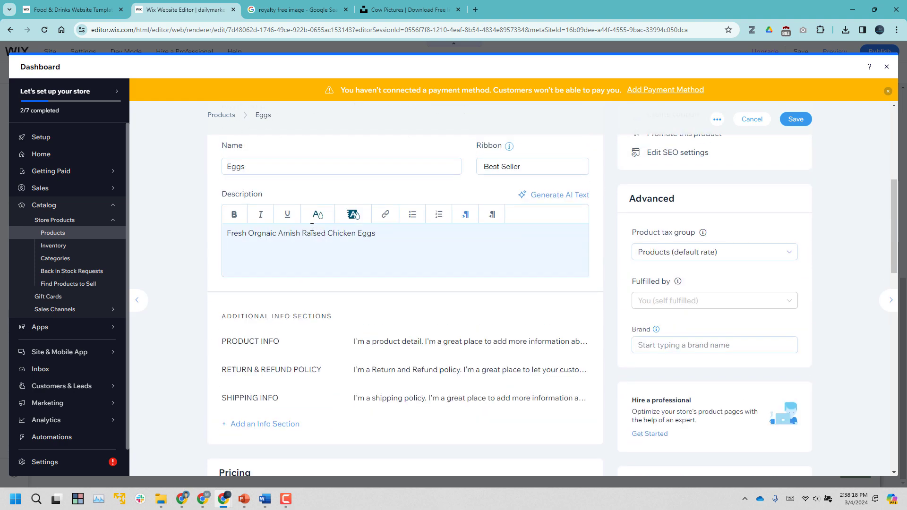
left_click(287, 167)
type("(Dozen")
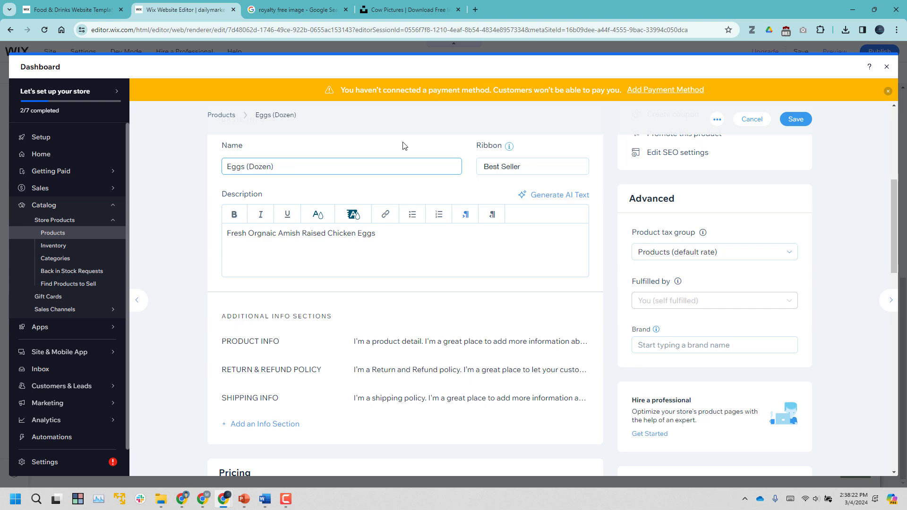
scroll(402, 146, "down", 12)
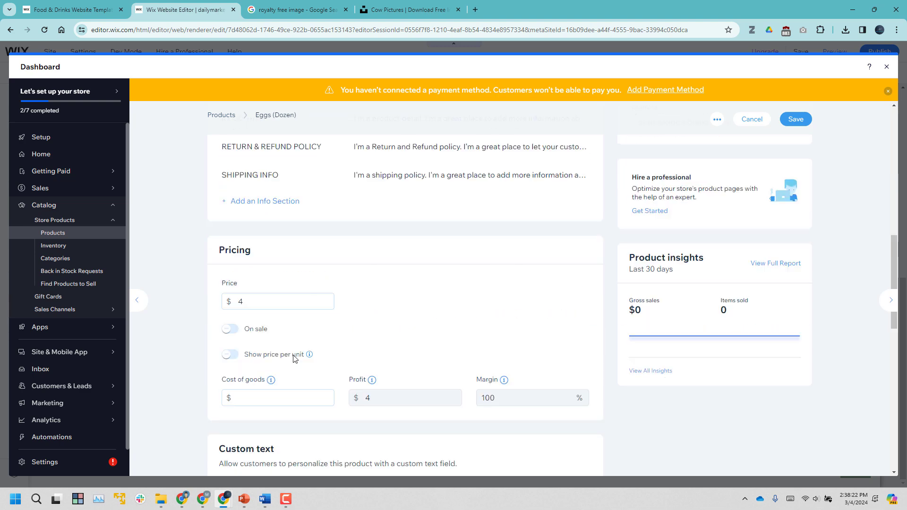
left_click(795, 119)
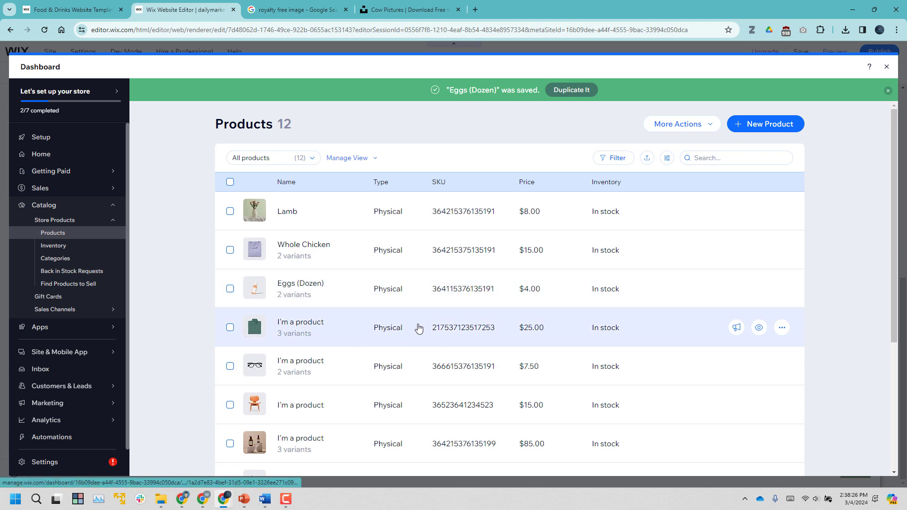
Open the placeholder product with the green shirt image and rename it Cow Milk.
left_click(423, 326)
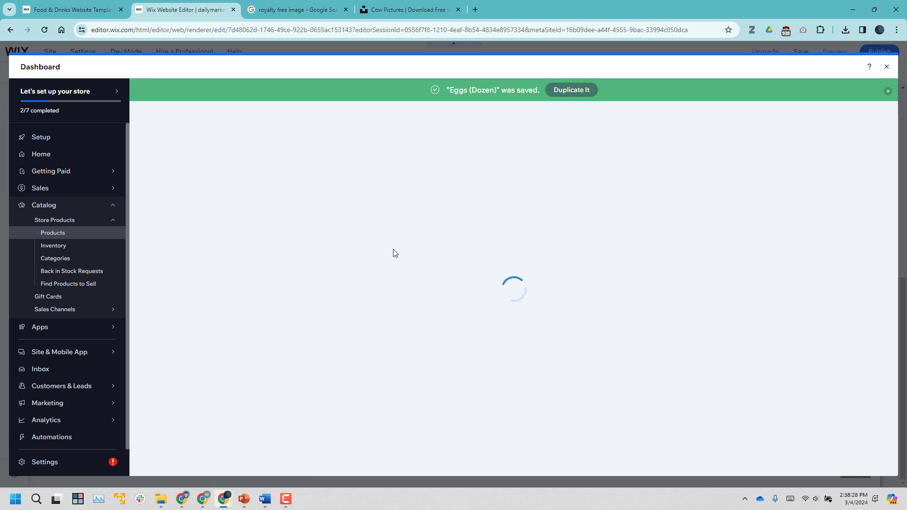
scroll(326, 292, "down", 5)
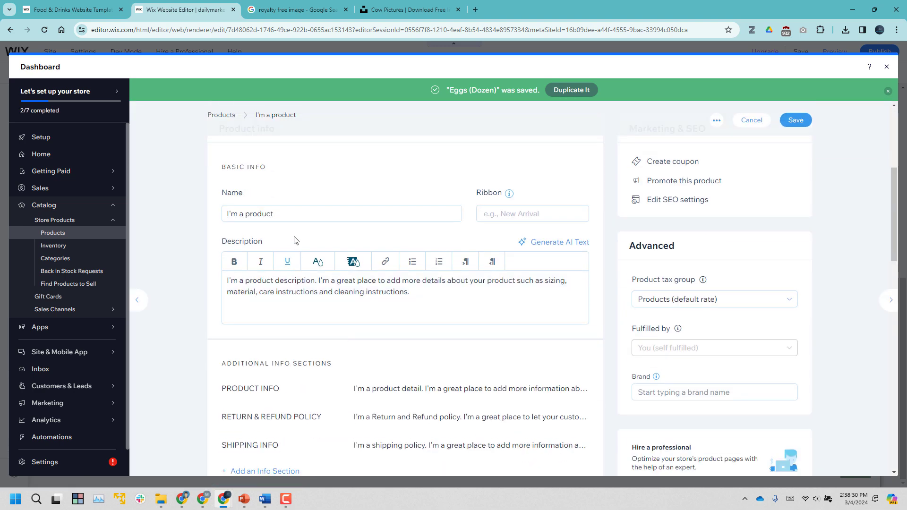
left_click(296, 211)
key("ctrl+a")
type("Milk")
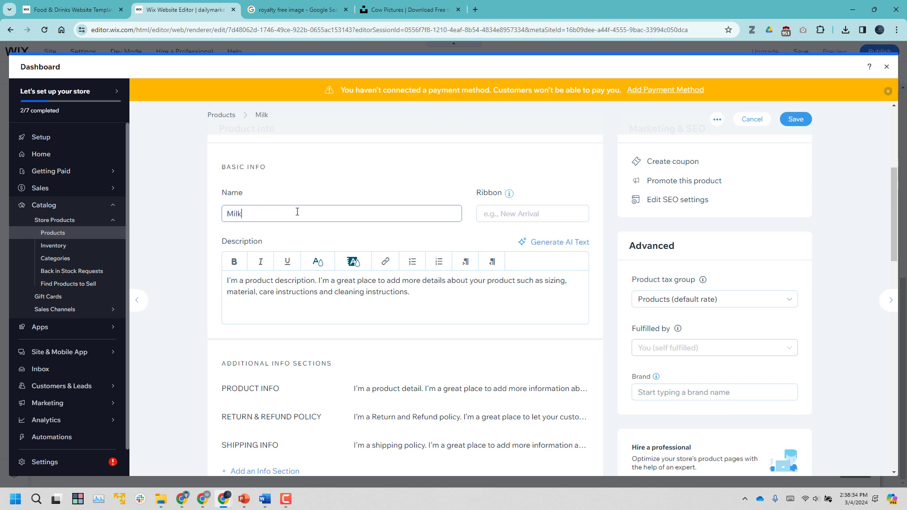
key("ctrl+a")
type("Cow Mil")
Replace the Cow Milk product's placeholder description with "Fresh Organic Cow Whole Milk".
left_click(304, 307)
key("ctrl+a")
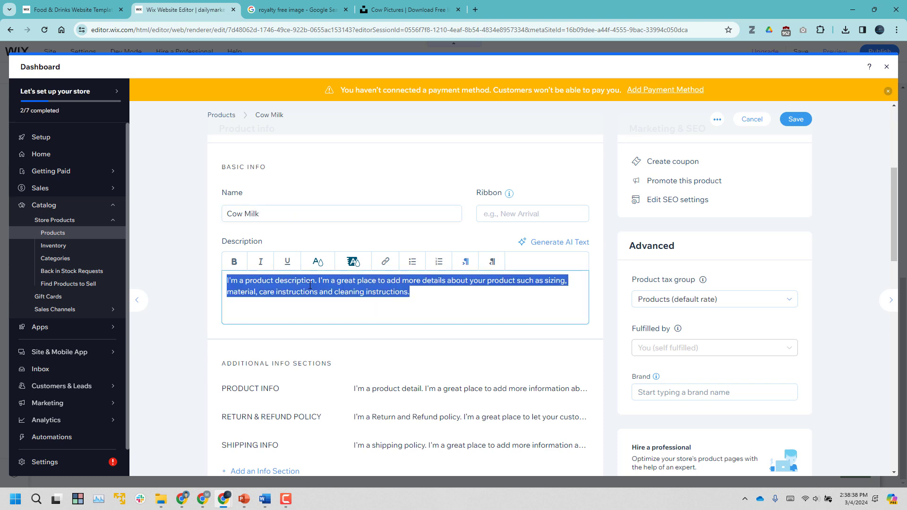
type("R")
key("BackSpace")
type("Fr")
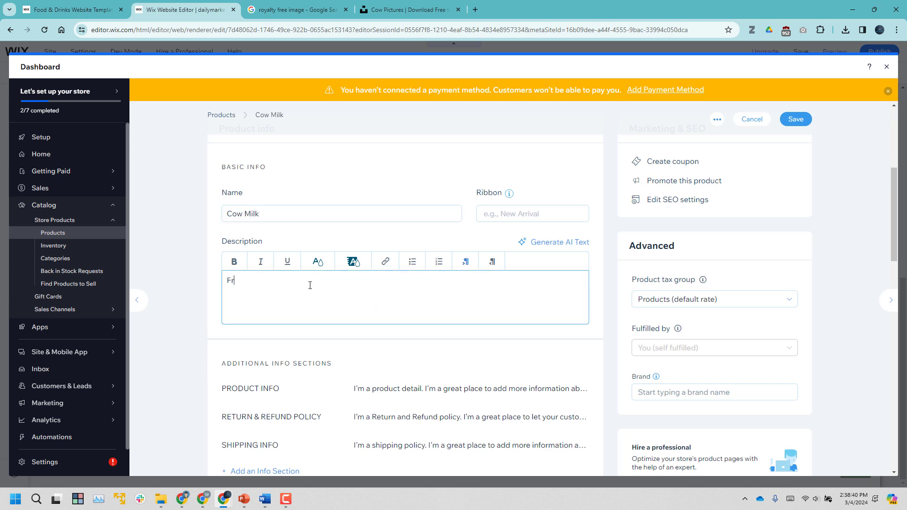
type("esh Cow")
key("BackSpace")
key("BackSpace")
key("BackSpace")
type("Organic Cow Whole Milk")
Extend the Cow Milk product's name to "Cow Milk (Gallon)".
scroll(298, 339, "down", 7)
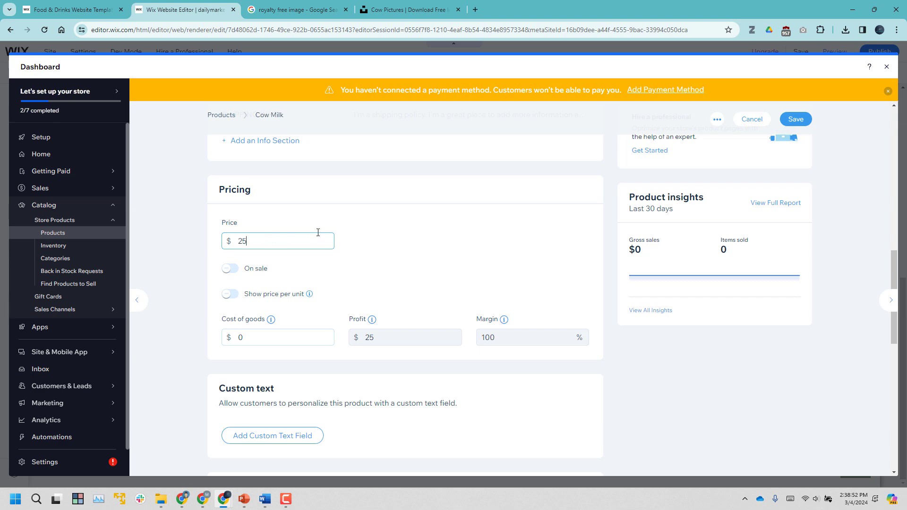
scroll(318, 233, "up", 7)
left_click(297, 211)
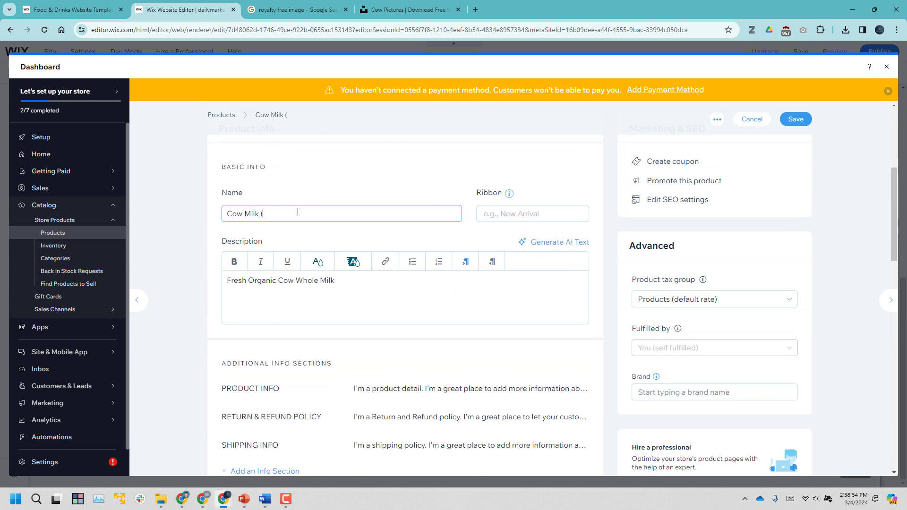
type("(Gallon)")
Set the Cow Milk (Gallon) product's price to $6 and save the product.
scroll(292, 245, "down", 1)
scroll(292, 245, "down", 7)
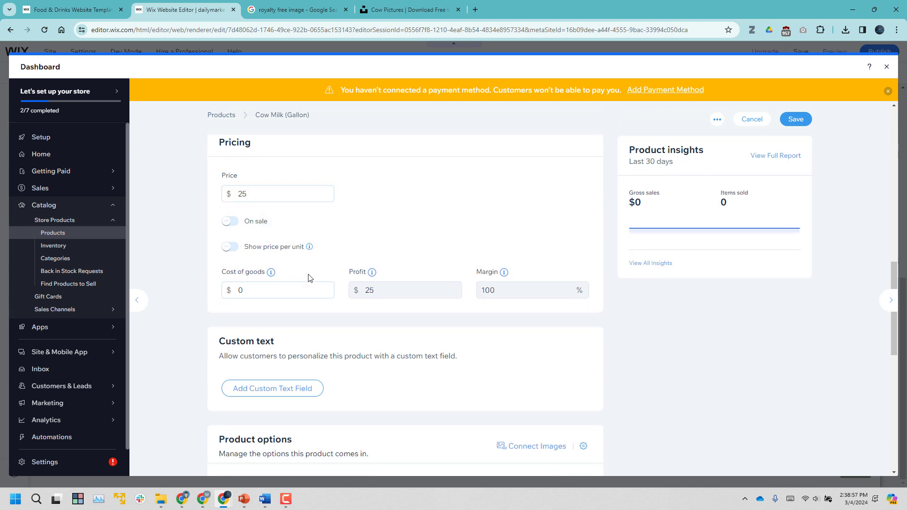
double_click(273, 197)
type("6")
left_click(802, 119)
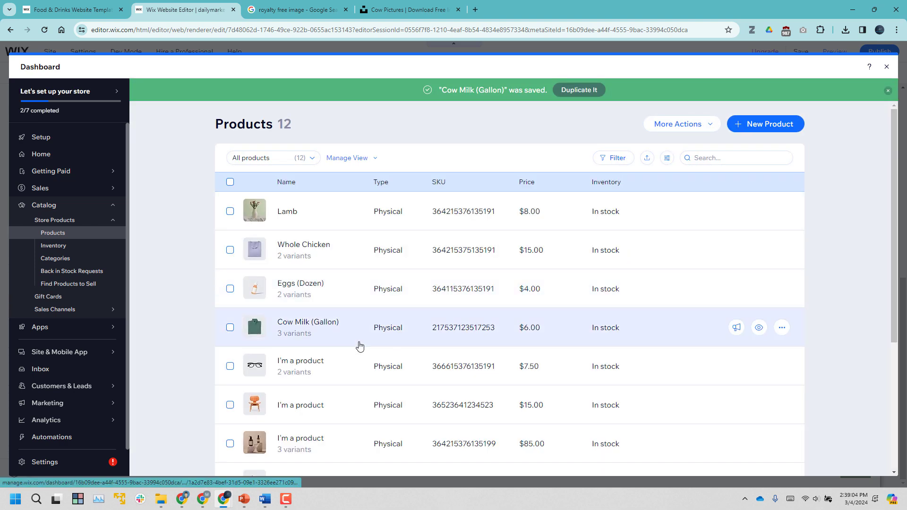
Open the placeholder product with the eyeglasses image and rename it Honey.
scroll(359, 346, "down", 3)
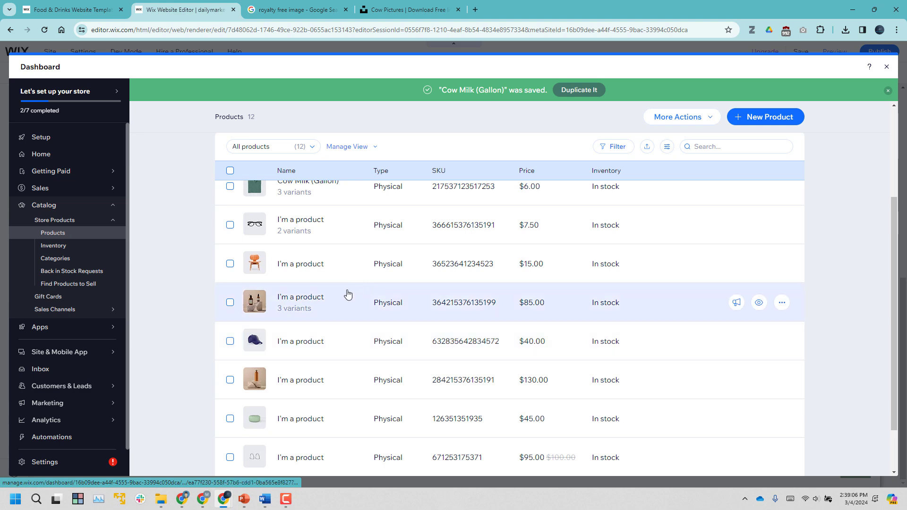
left_click(378, 260)
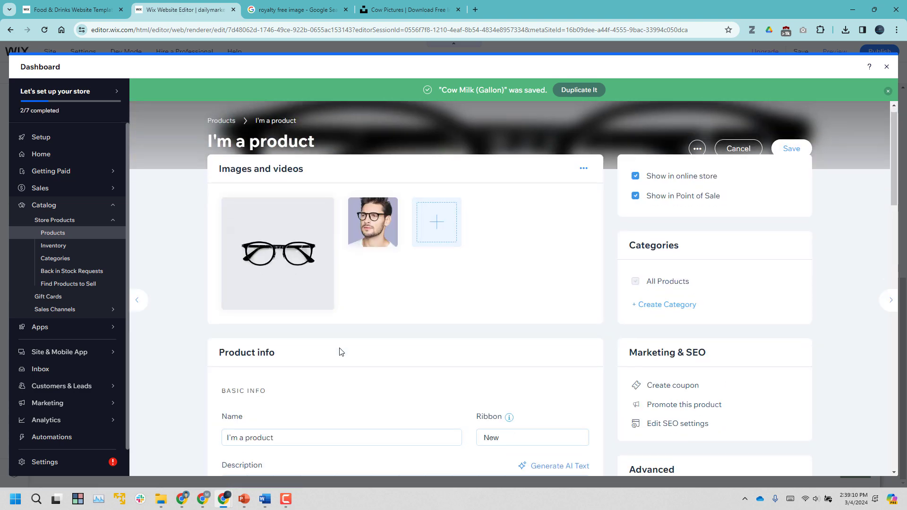
scroll(339, 352, "down", 3)
triple_click(294, 304)
type("Hob")
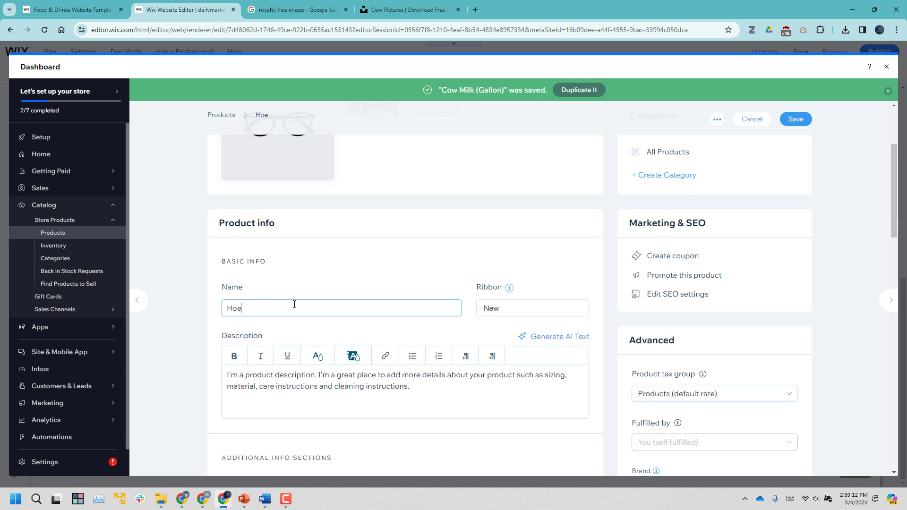
key("BackSpace")
type("ney")
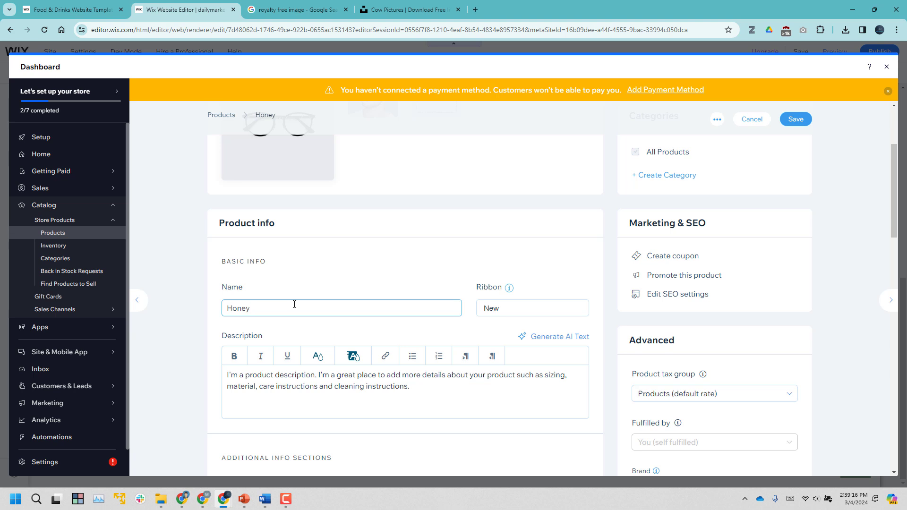
Replace the Honey product's placeholder description with "From Amish Organic Home Kept Bees".
left_click(304, 385)
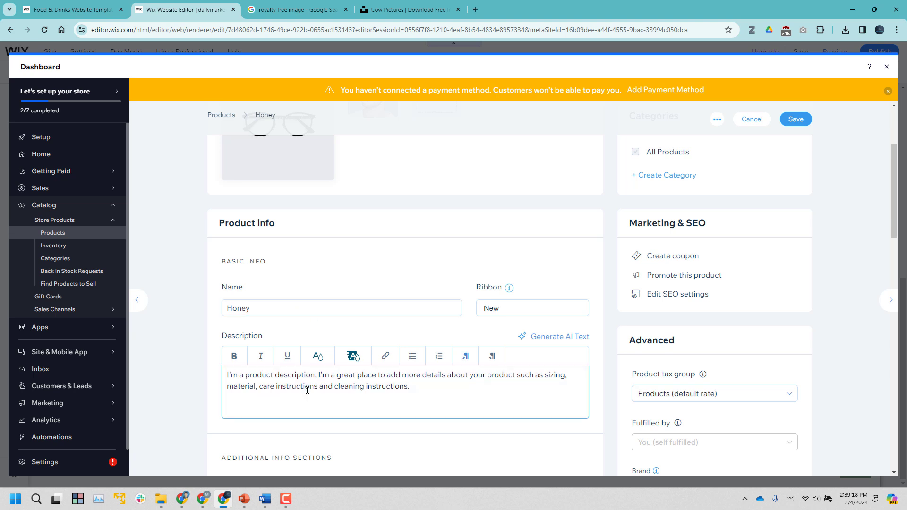
triple_click(305, 385)
type("Amish")
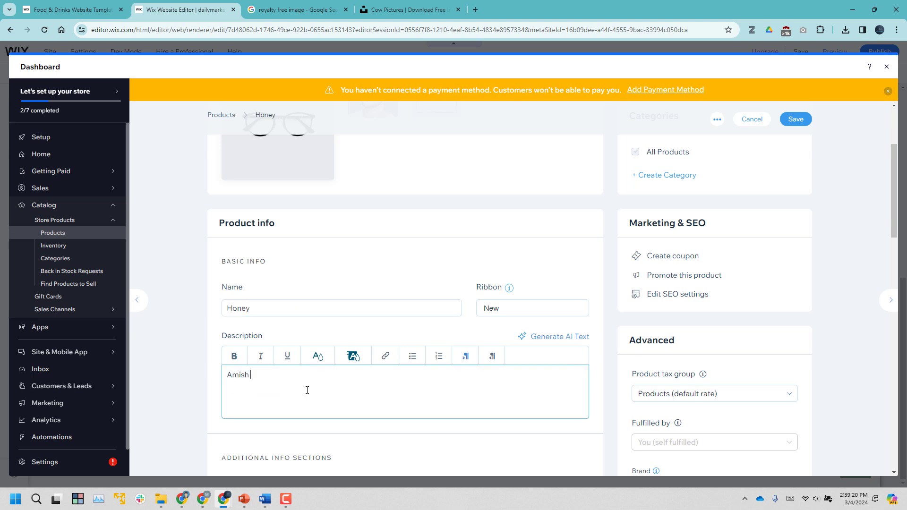
type(" Home J")
triple_click(307, 390)
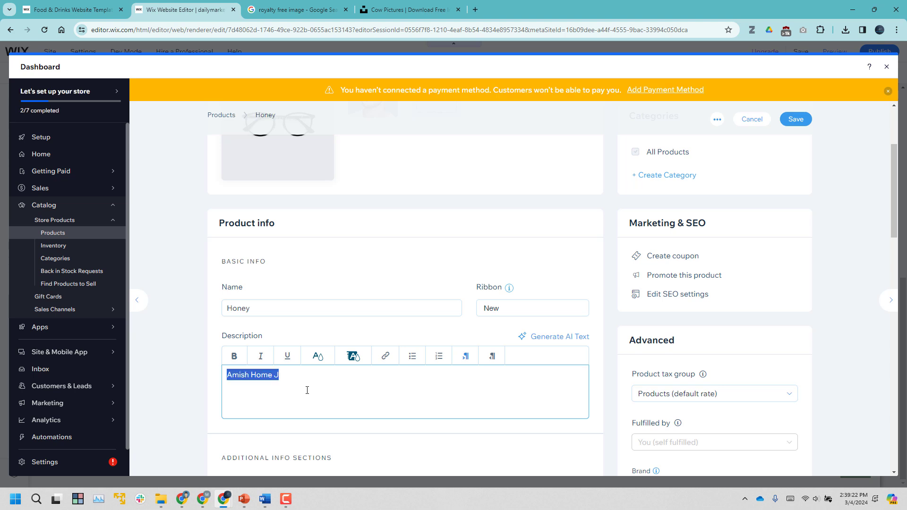
key("BackSpace")
type("F")
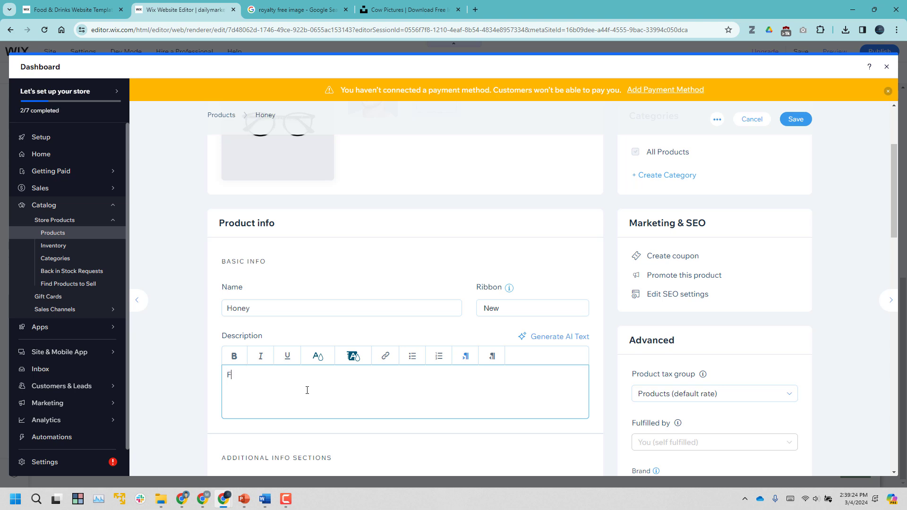
type("rom Ams")
type("h Organic Home Kept bees")
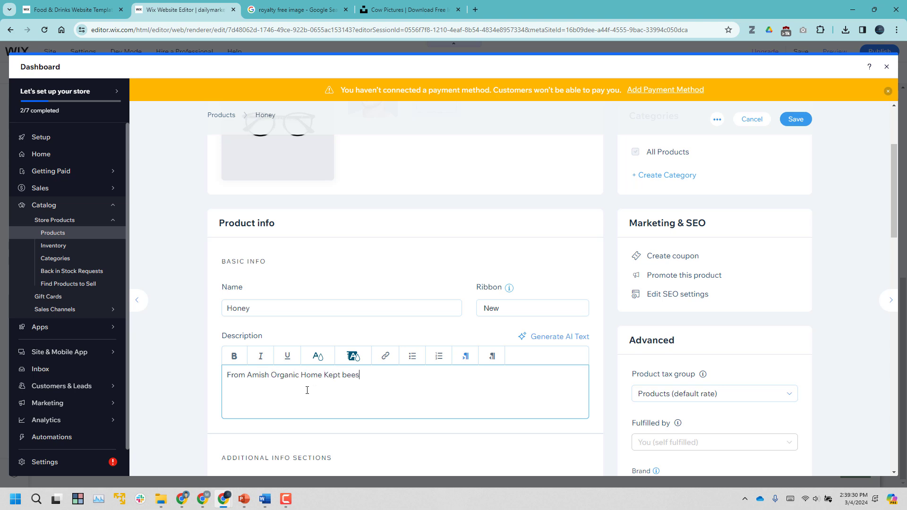
key("BackSpace")
key("BackSpace")
key("BackSpace")
key("BackSpace")
type("B")
Review the Honey product's price and save the product.
scroll(314, 391, "down", 5)
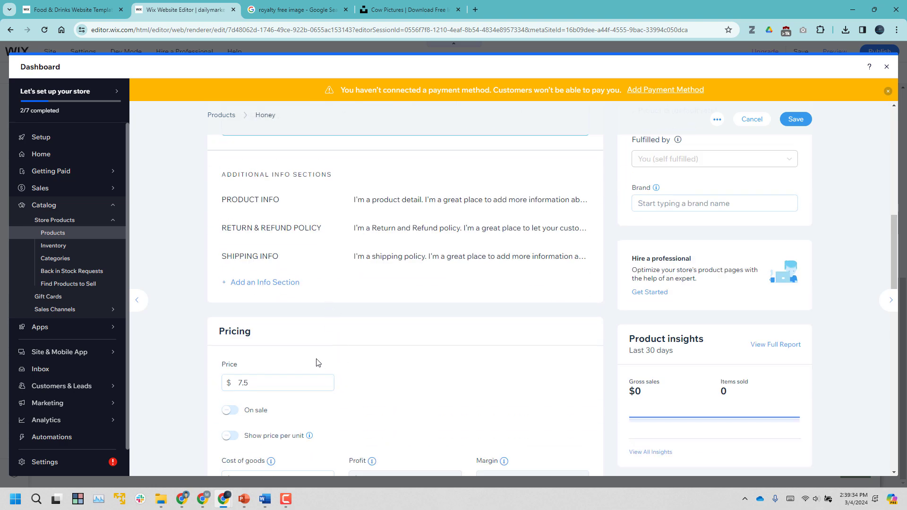
left_click(292, 376)
double_click(292, 376)
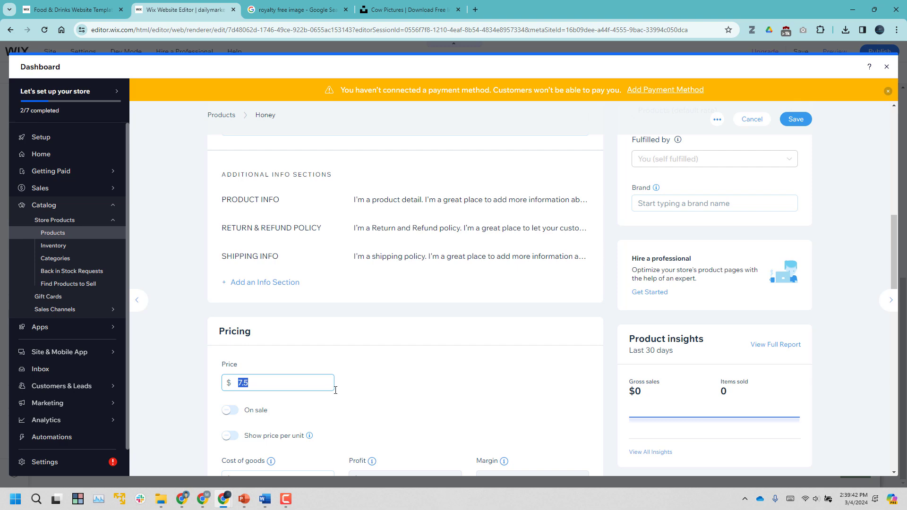
scroll(392, 389, "down", 5)
left_click(796, 119)
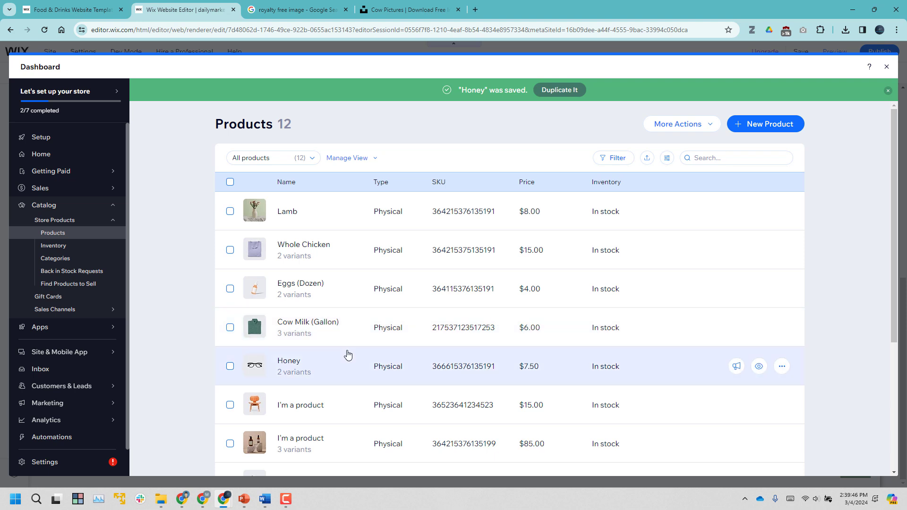
Open the placeholder product with the orange chair image and rename it Butter.
left_click(442, 414)
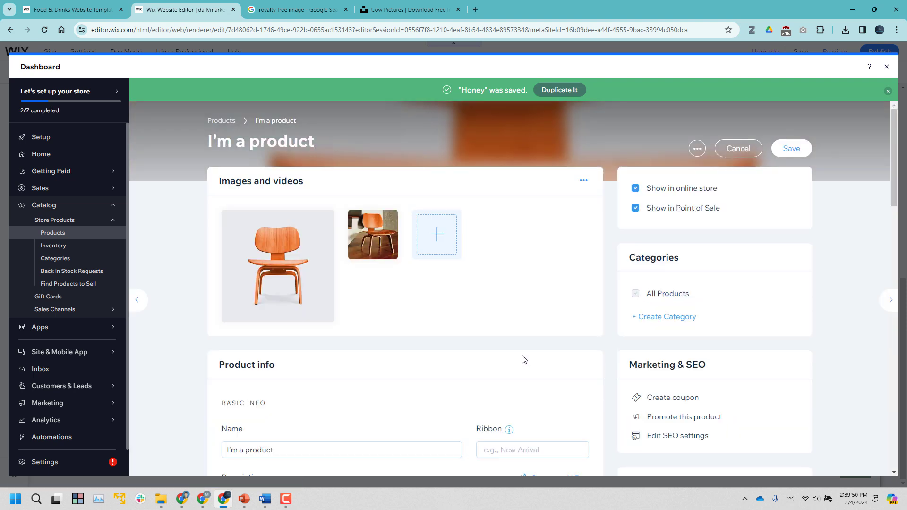
scroll(308, 289, "down", 4)
left_click(312, 261)
key("ctrl+a")
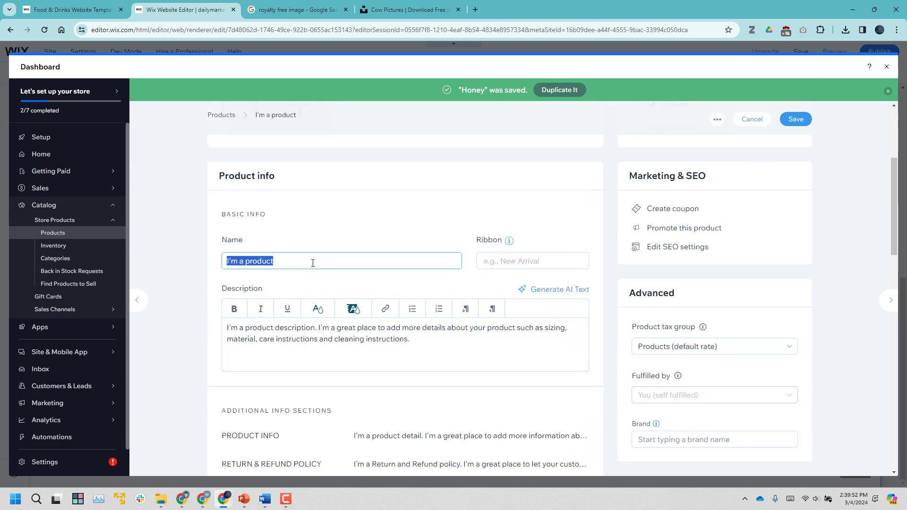
type("Butter")
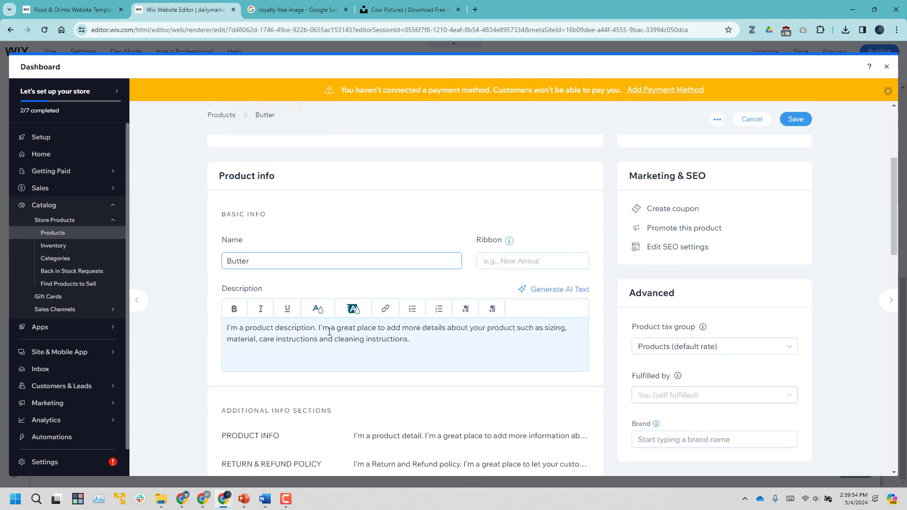
Replace the Butter product's placeholder description with "Amish Homemade Butter" and save the product.
triple_click(340, 339)
type("A")
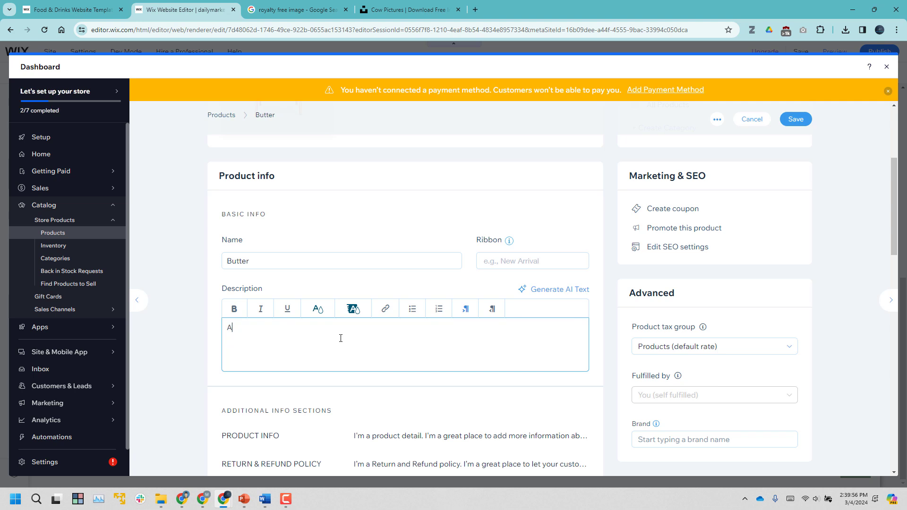
type("mish Homemade Butter")
scroll(810, 208, "up", 1)
left_click(802, 116)
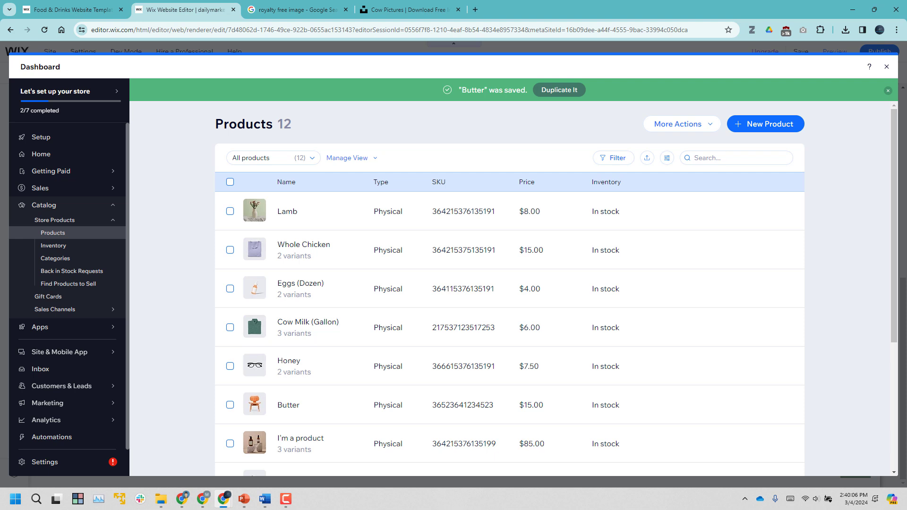
Close the store dashboard and open the media manager of the Welcome section's gallery on the home page.
left_click(203, 498)
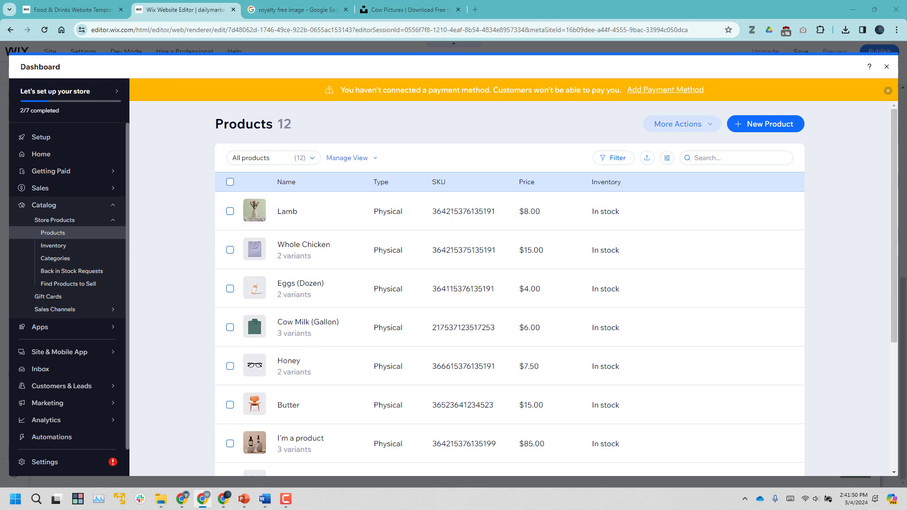
left_click(887, 67)
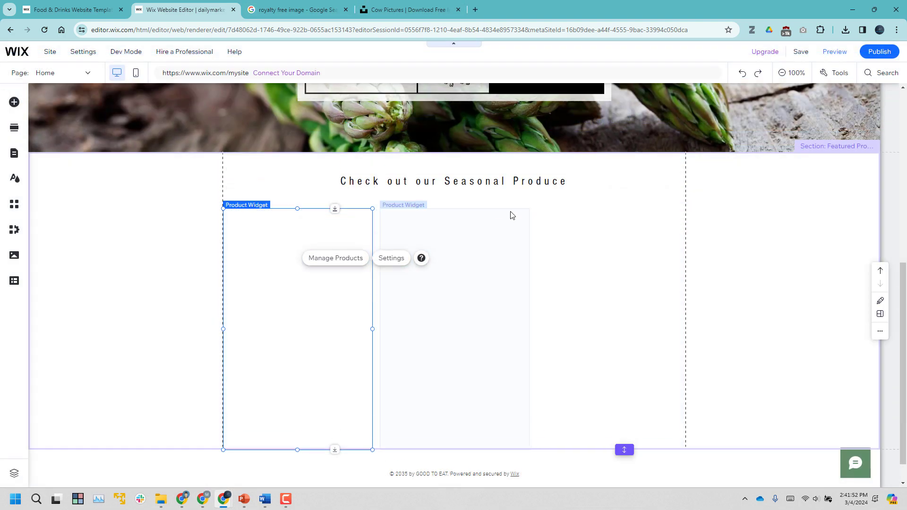
scroll(512, 215, "up", 7)
left_click(744, 233)
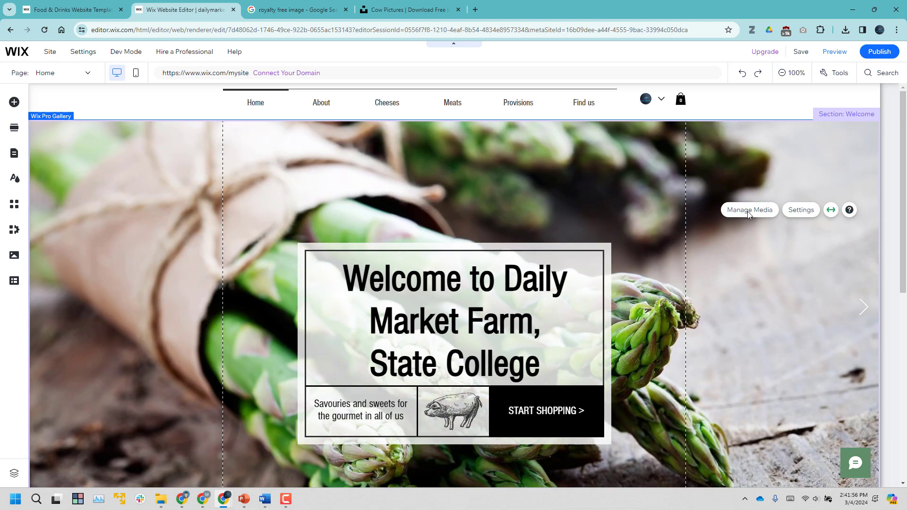
left_click(747, 212)
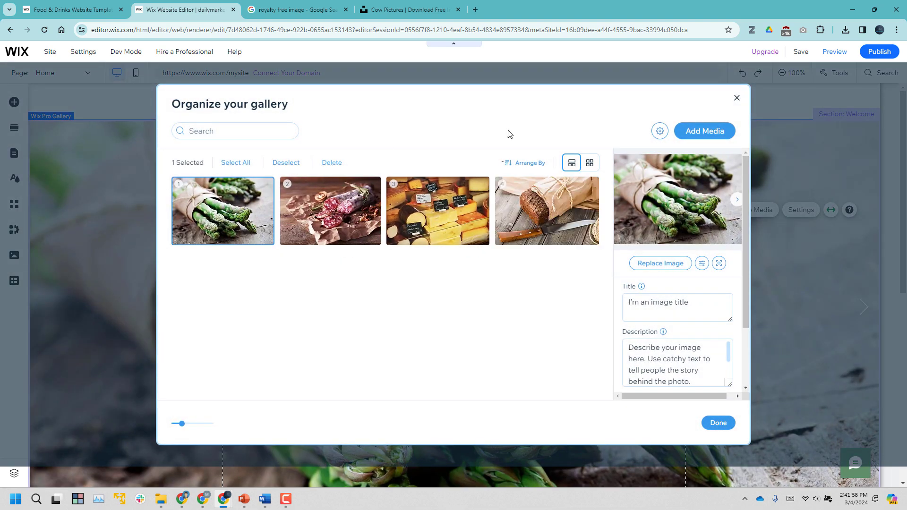
Upload the image dailymarket.jpg from the Desktop folder to the site files.
left_click(692, 131)
left_click(700, 154)
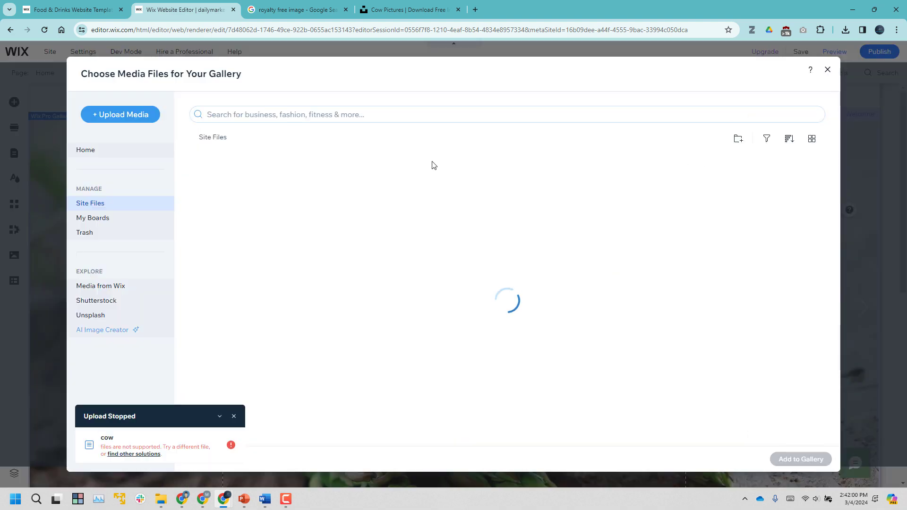
left_click(500, 356)
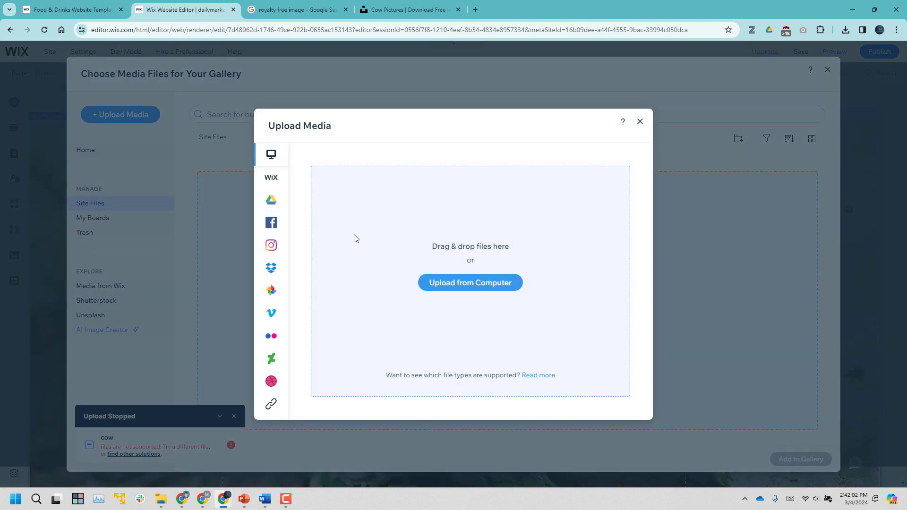
left_click(461, 281)
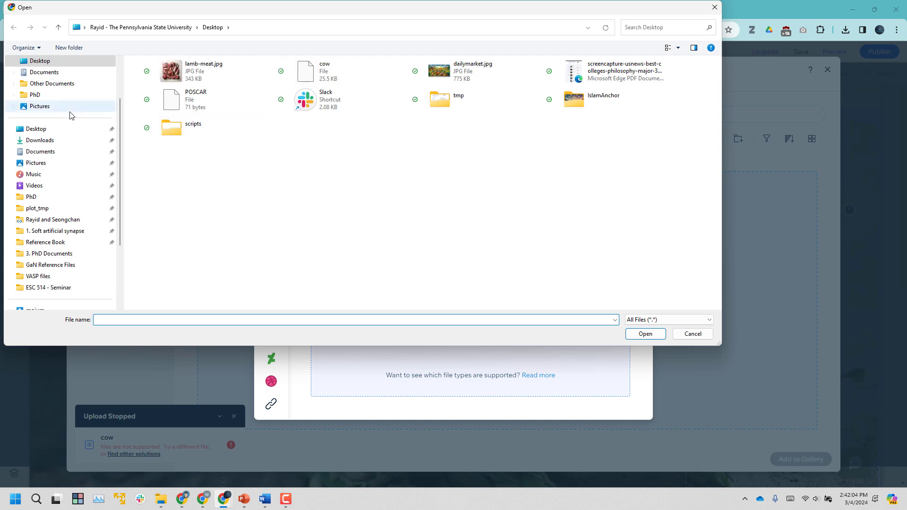
left_click(473, 73)
left_click(645, 334)
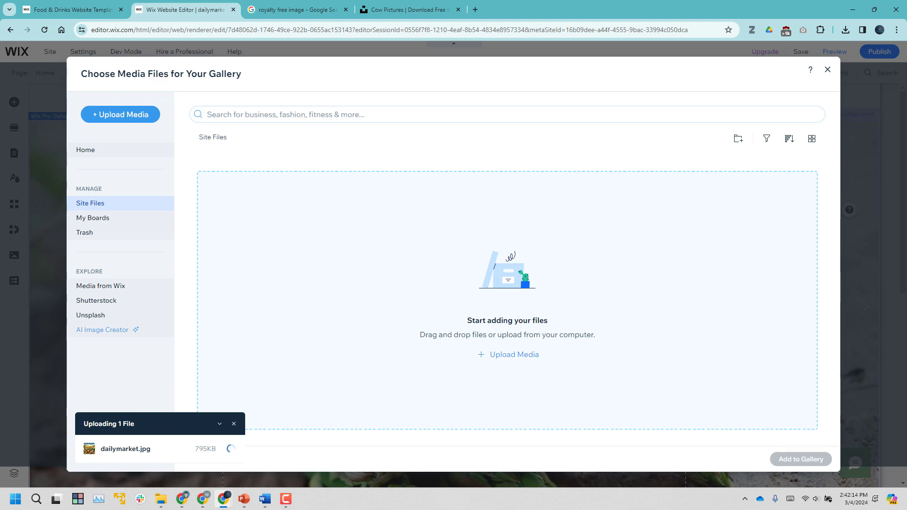
key("alt+Tab")
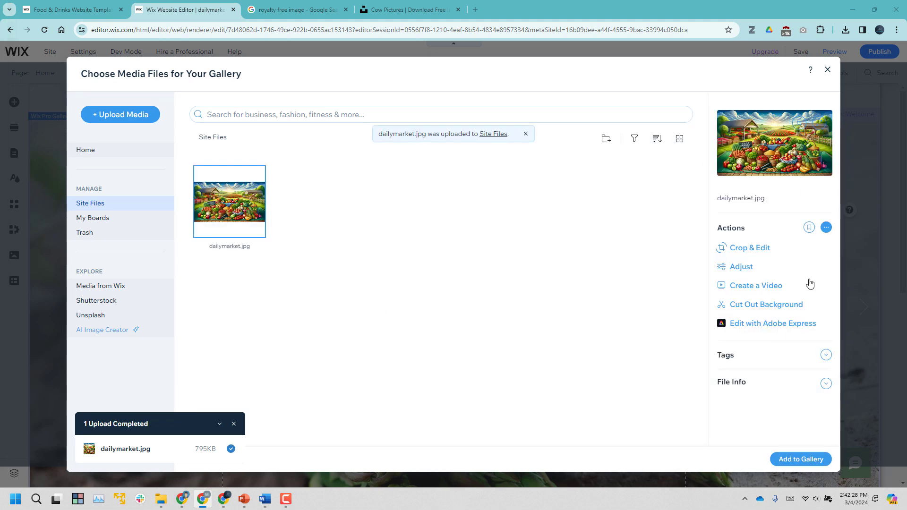
Upload lamb-meat.jpg and Chicken-meat.jpg from the Desktop folder to the site files.
right_click(408, 226)
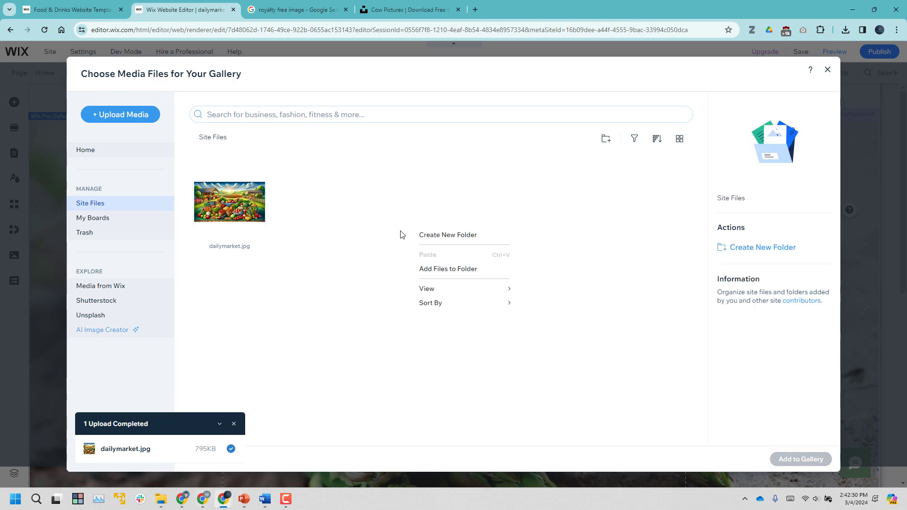
left_click(489, 274)
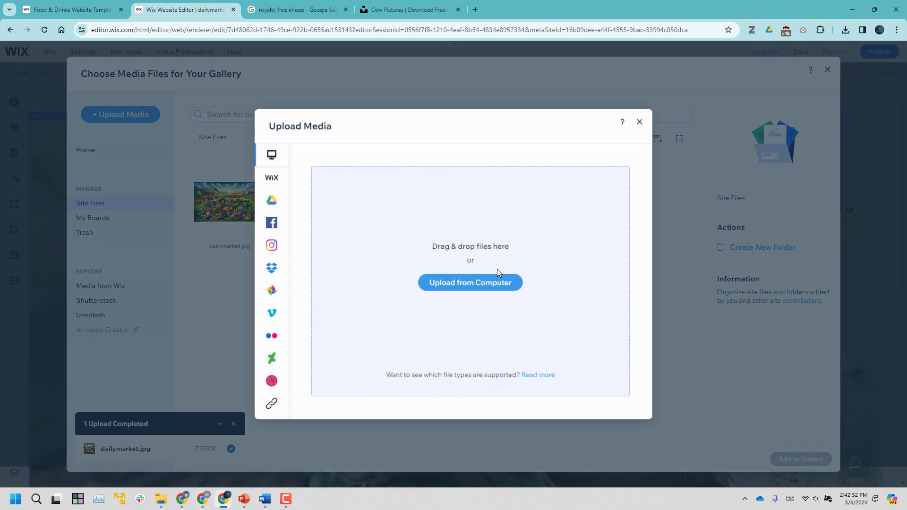
left_click(474, 279)
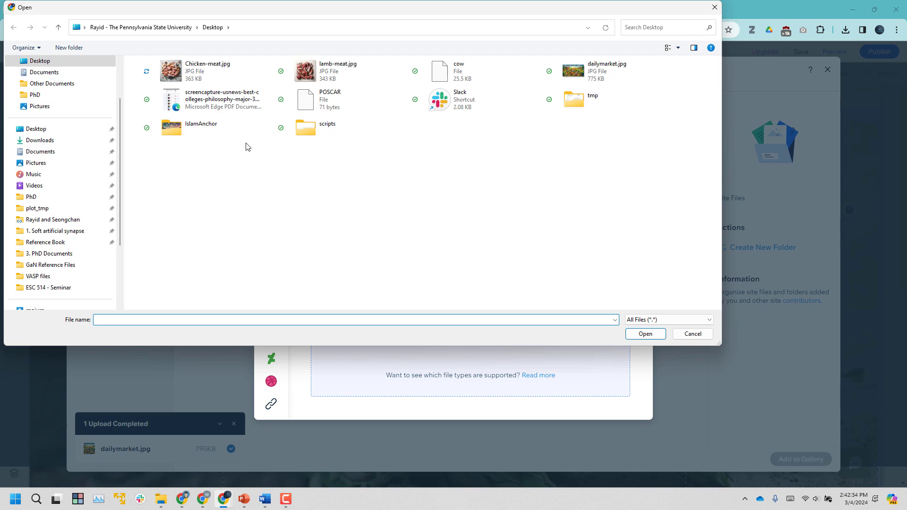
left_click(342, 73)
left_click(222, 71, "ctrl")
left_click(627, 335)
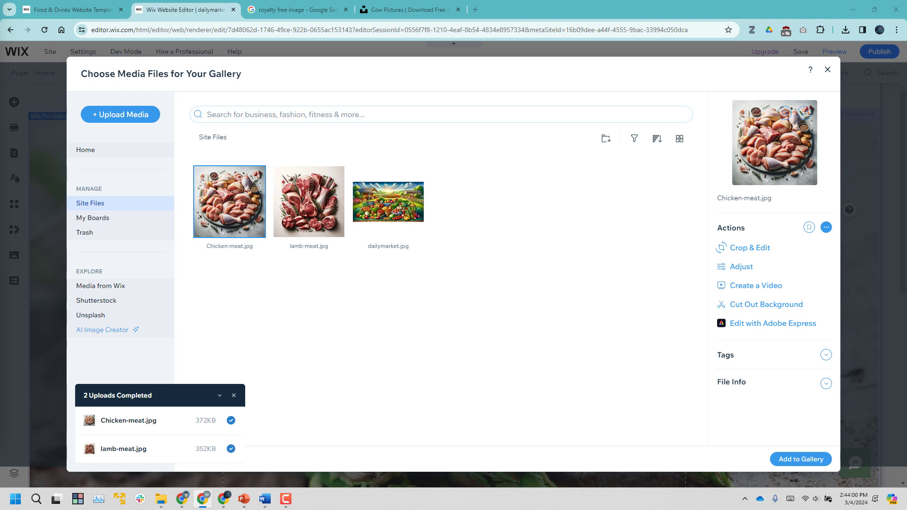
Upload butter.jpg, honey.jpg and egs.jpg from the Desktop folder to the site files.
right_click(522, 265)
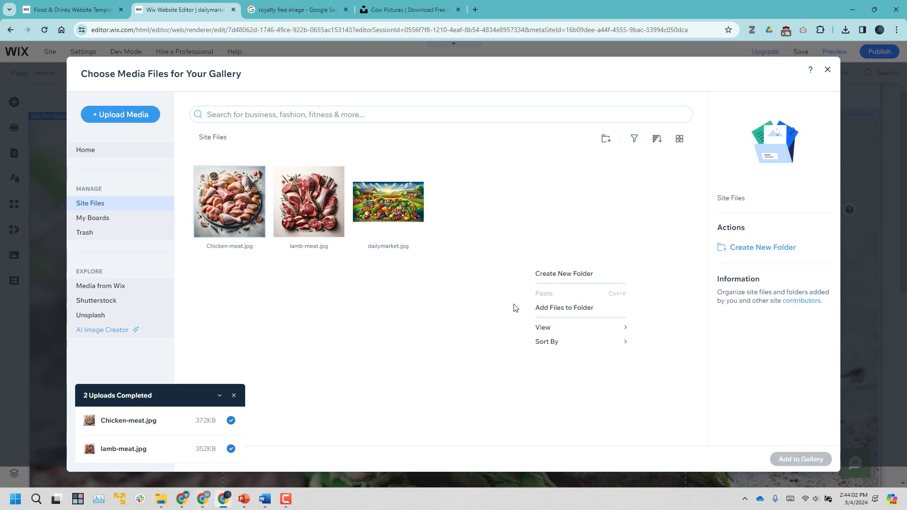
left_click(557, 308)
left_click(463, 282)
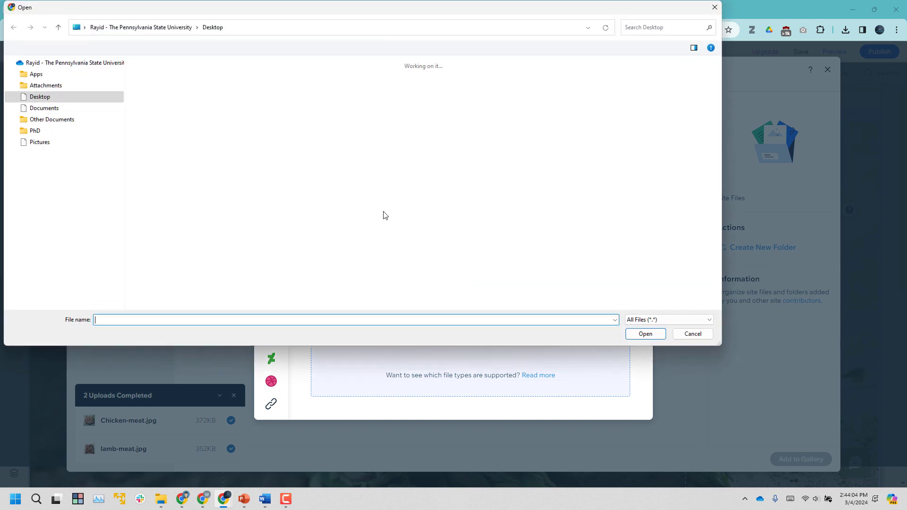
left_click(198, 70)
left_click(332, 71, "ctrl")
left_click(478, 72, "ctrl")
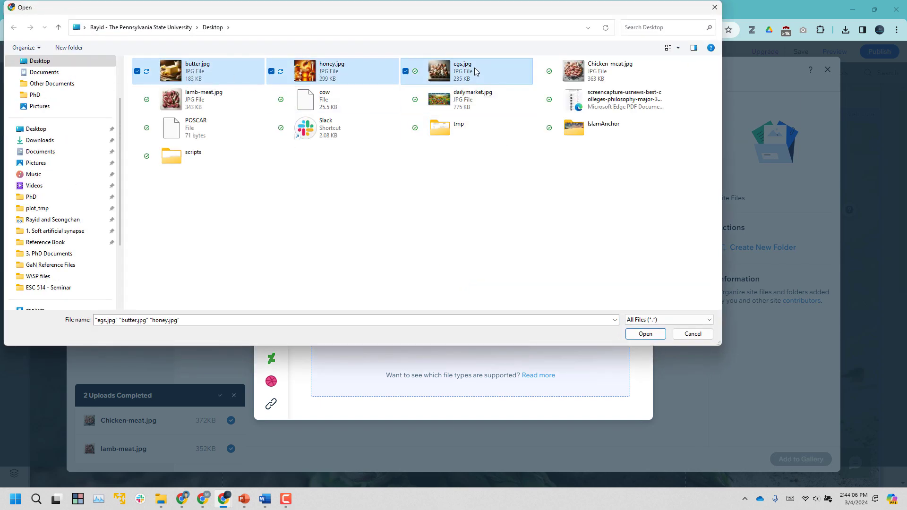
left_click(645, 333)
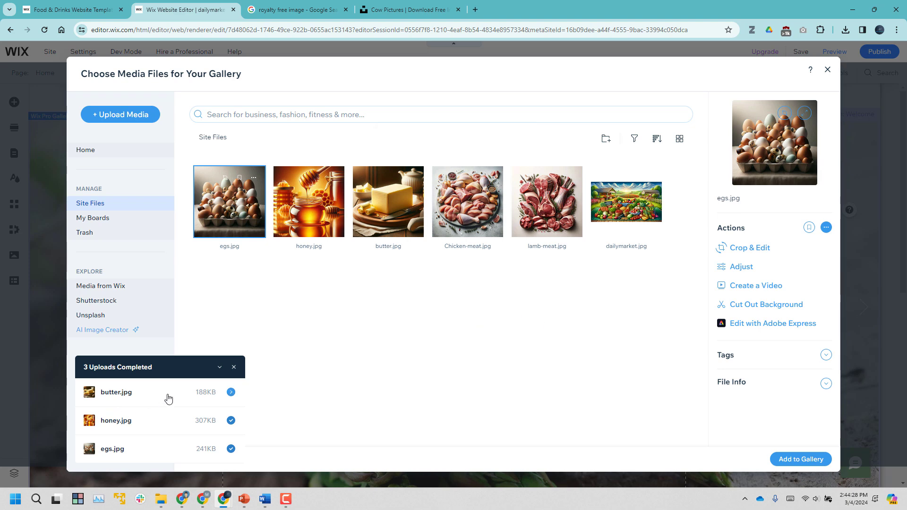
Add dailymarket.jpg to the Welcome section's gallery and remove the four template images of asparagus, sausage, cheese and bread.
left_click(617, 228)
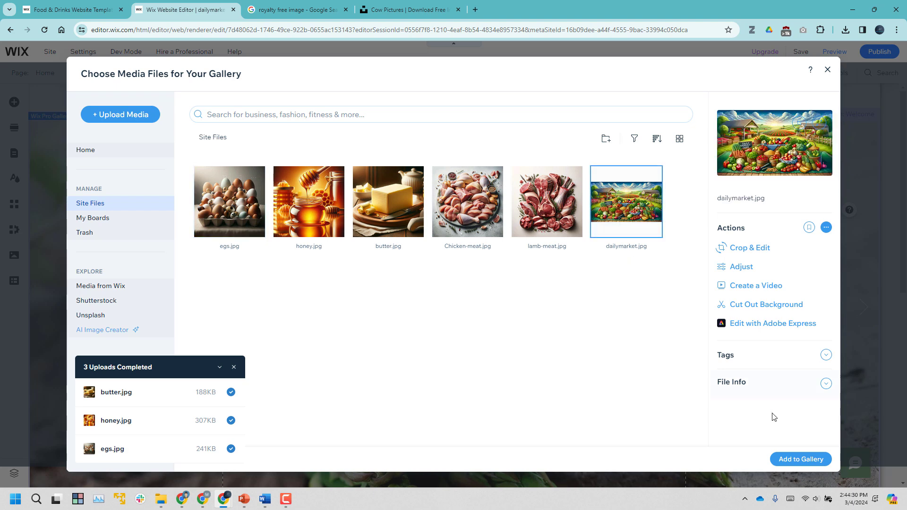
left_click(794, 460)
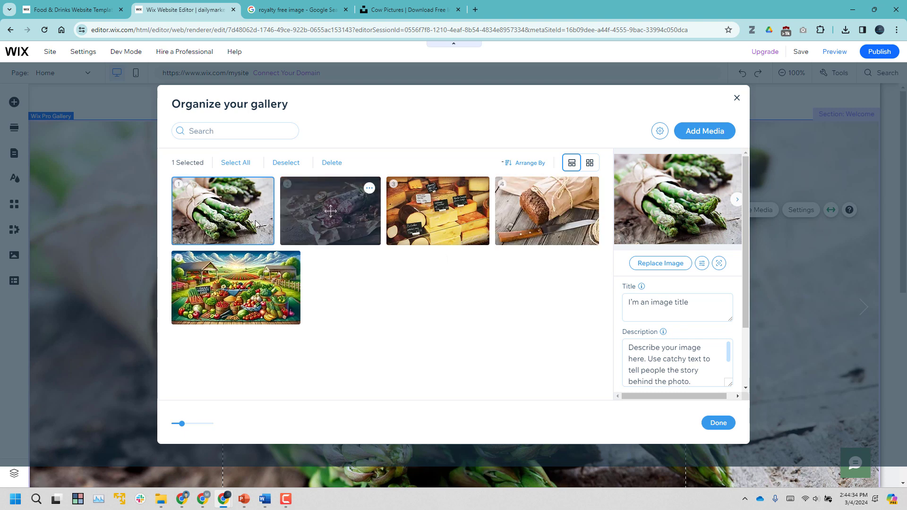
left_click(263, 190)
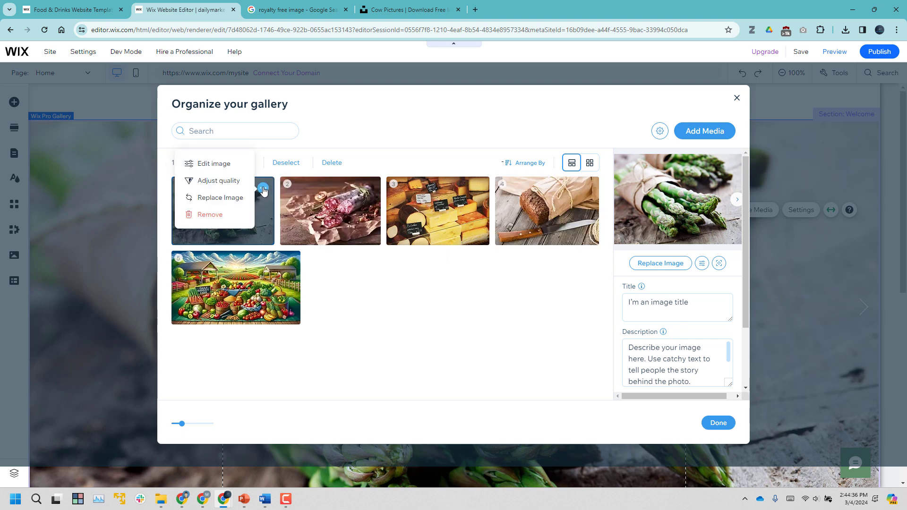
left_click(232, 215)
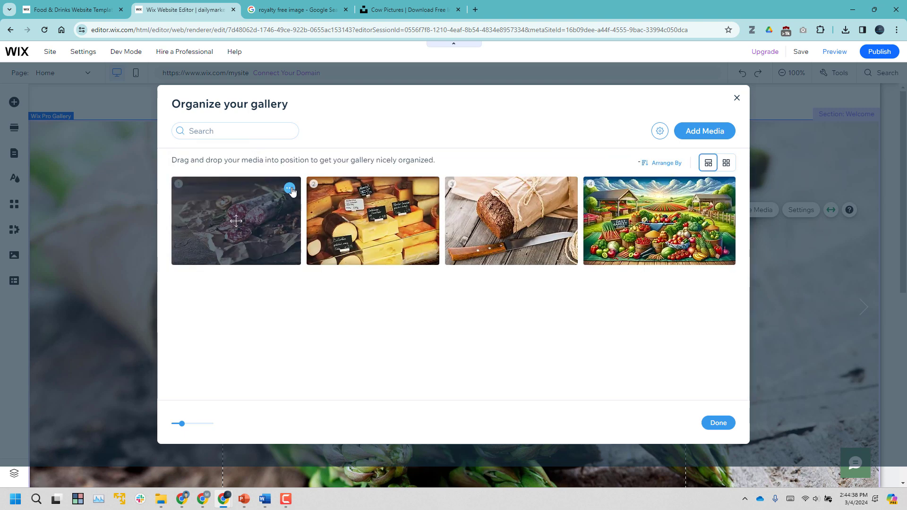
left_click(288, 189)
left_click(252, 214)
left_click(270, 186)
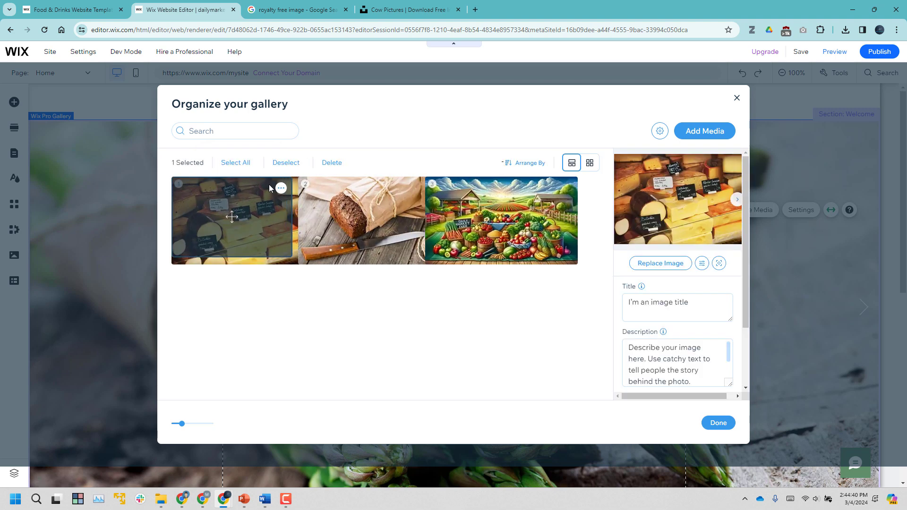
left_click(291, 188)
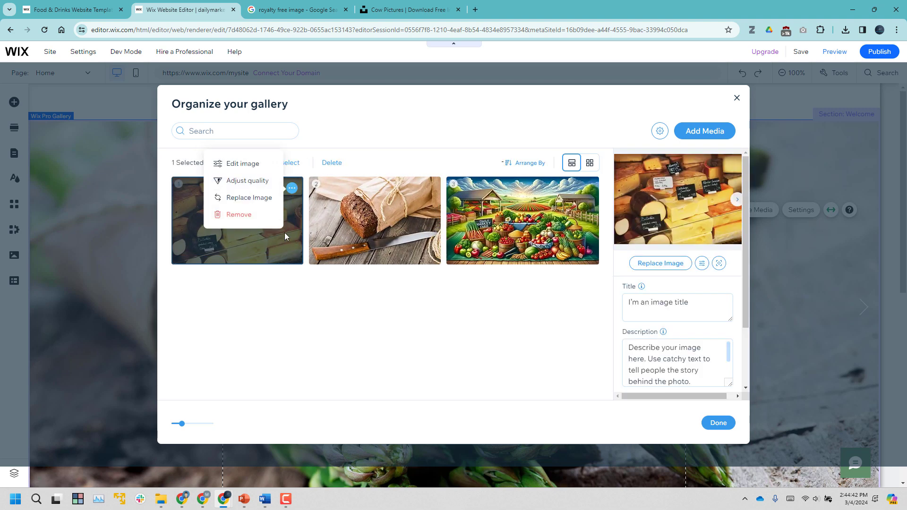
left_click(259, 217)
left_click(270, 187)
left_click(246, 221)
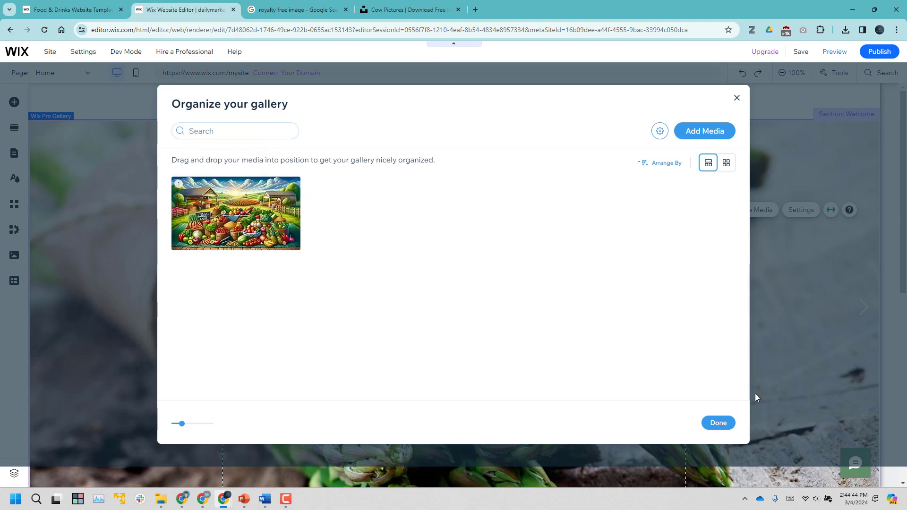
left_click(718, 423)
scroll(744, 342, "down", 1)
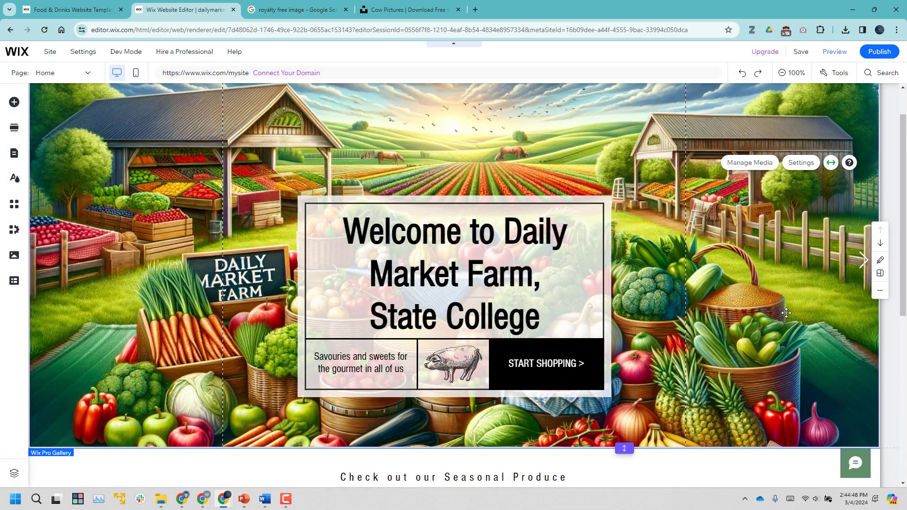
scroll(786, 312, "down", 1)
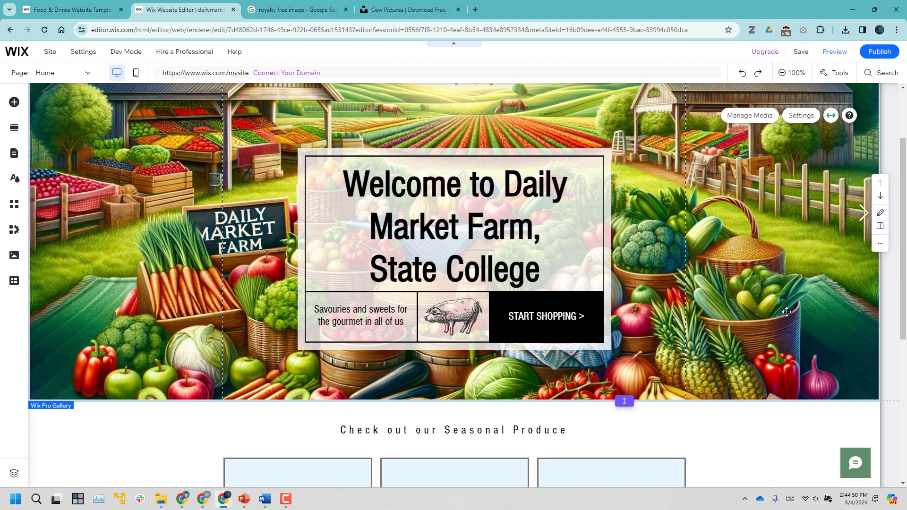
left_click(511, 318)
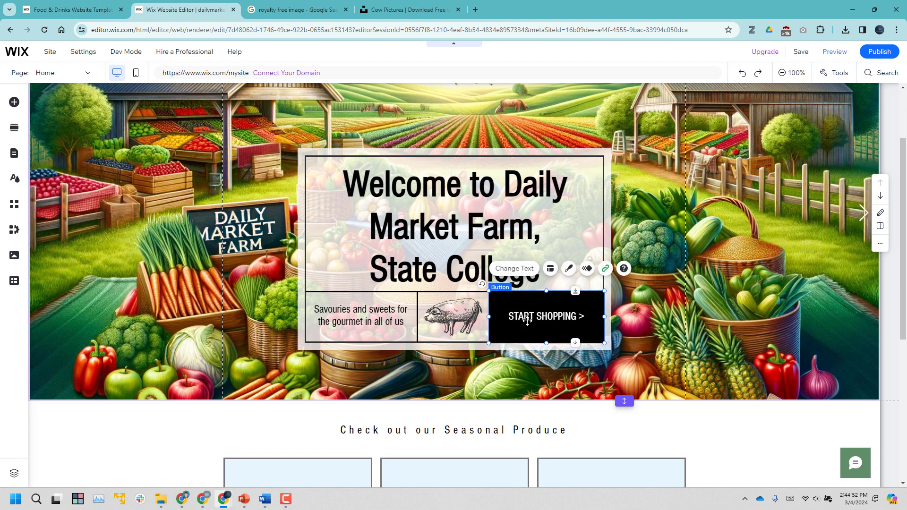
left_click(470, 320)
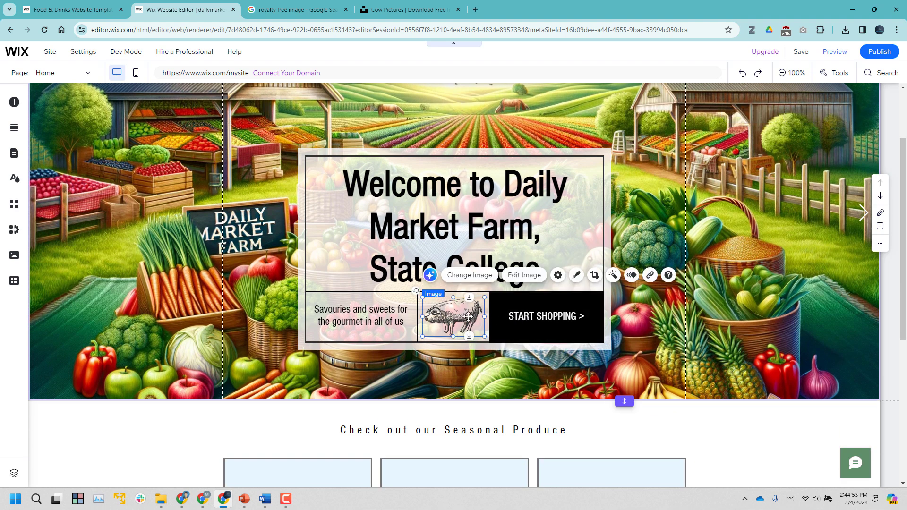
left_click(479, 274)
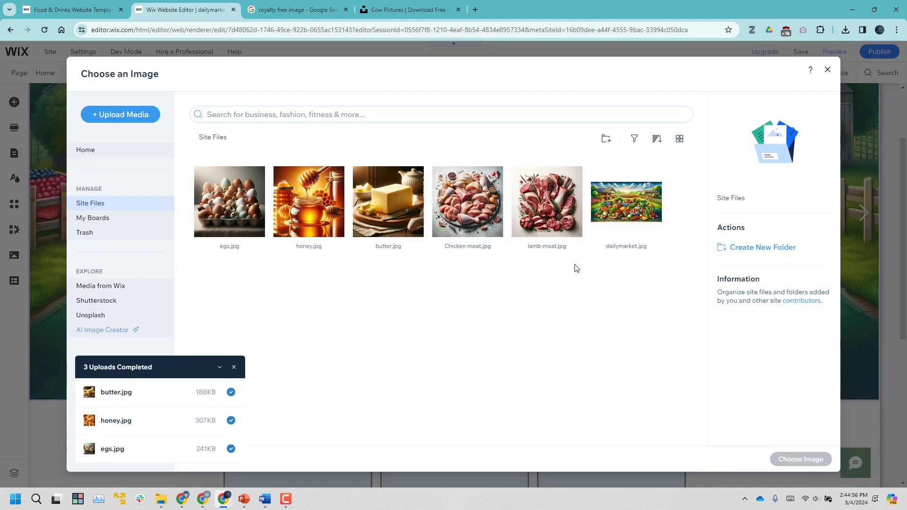
left_click(202, 499)
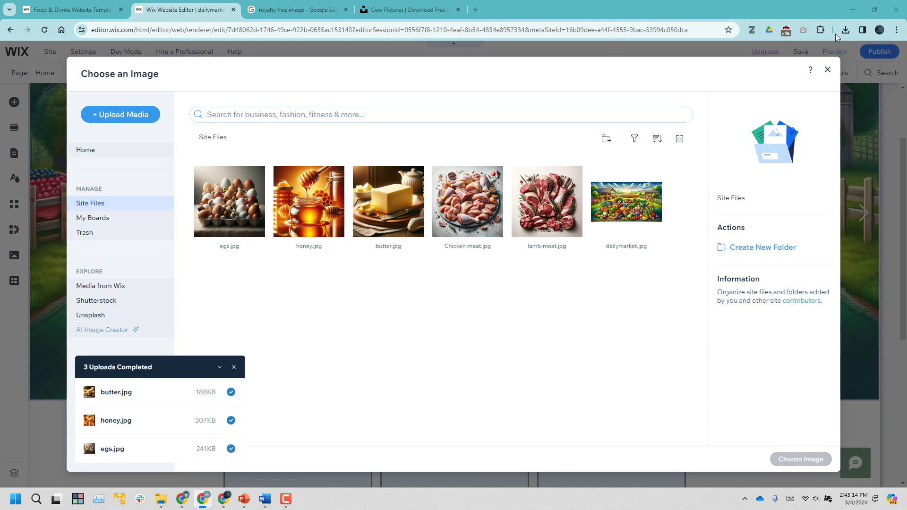
left_click(826, 70)
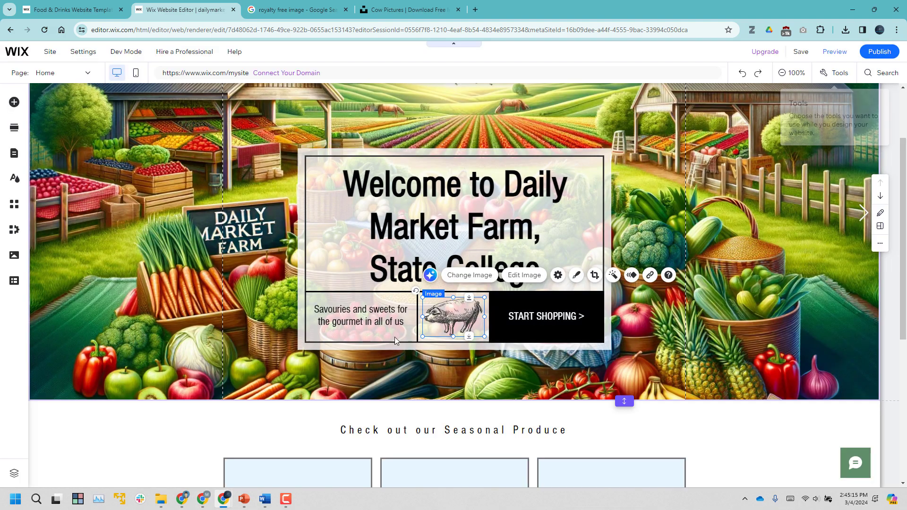
Replace the tagline in the welcome box with "An Halal website. Get everything fresh and hand-slaughtered!".
double_click(372, 323)
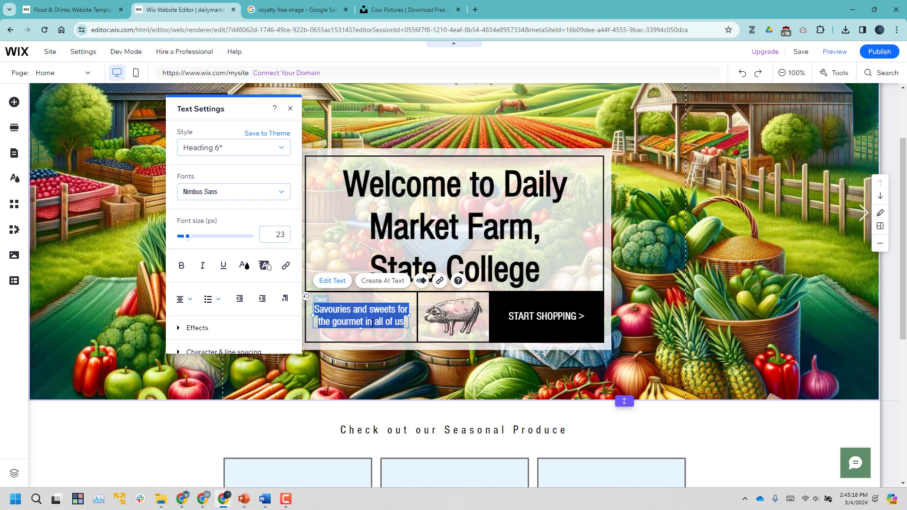
type("Y")
key("BackSpace")
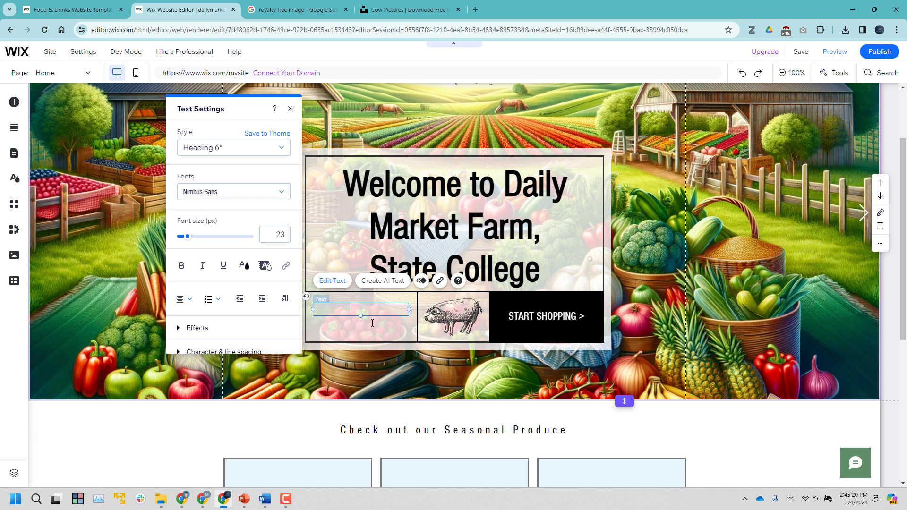
type("An A")
key("BackSpace")
type("Halal website. Get")
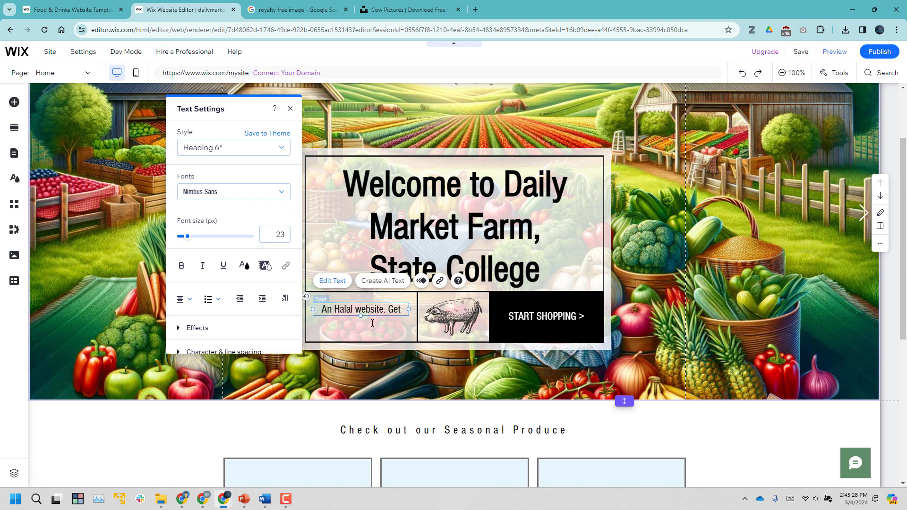
type(" everything fr")
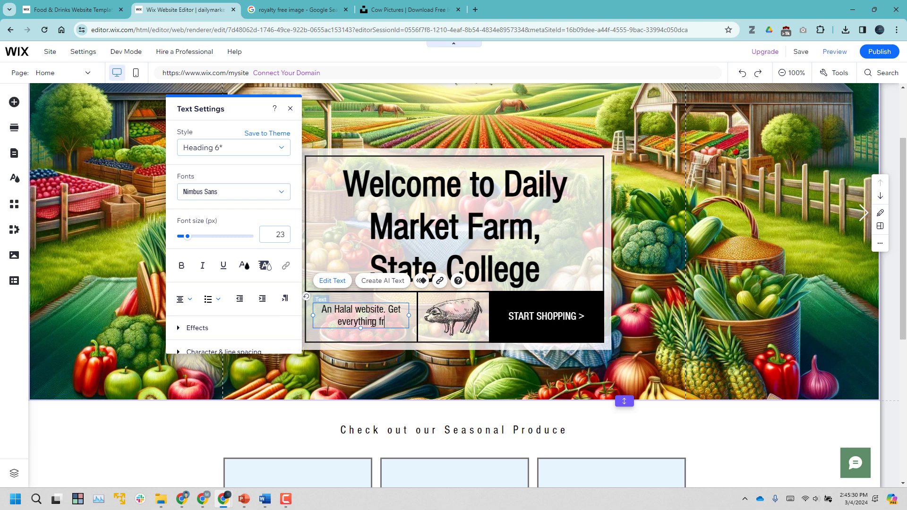
type("esh and")
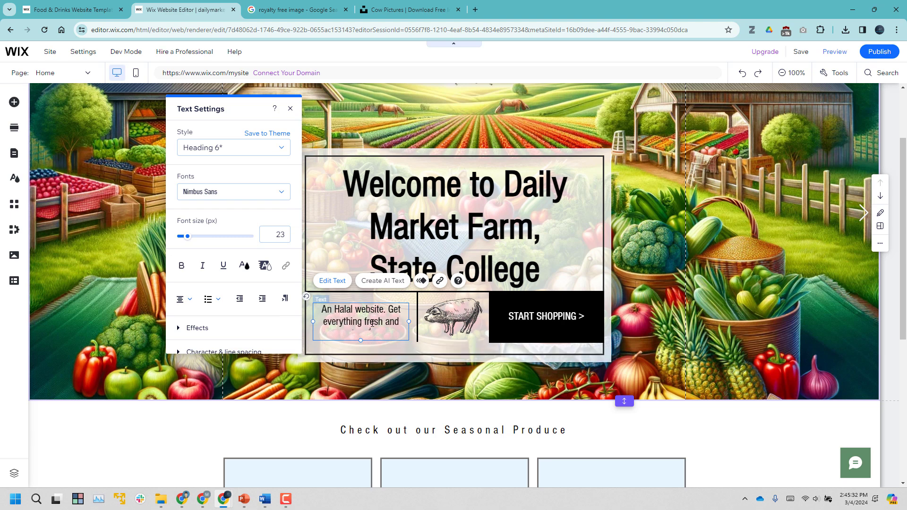
type(" hand-slaughtered!")
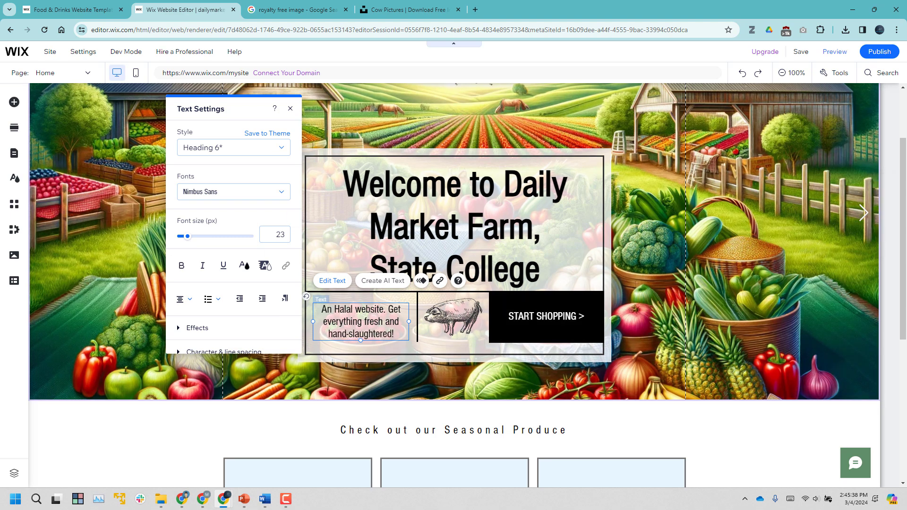
left_click(202, 499)
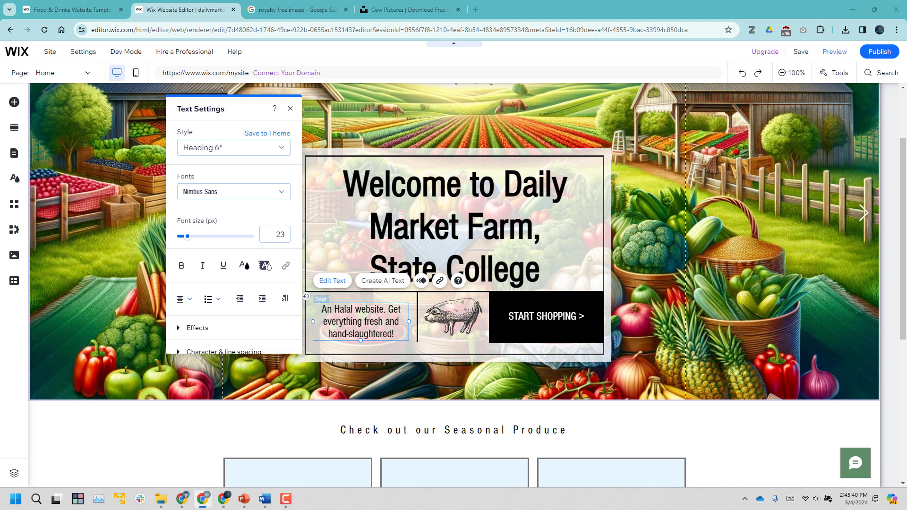
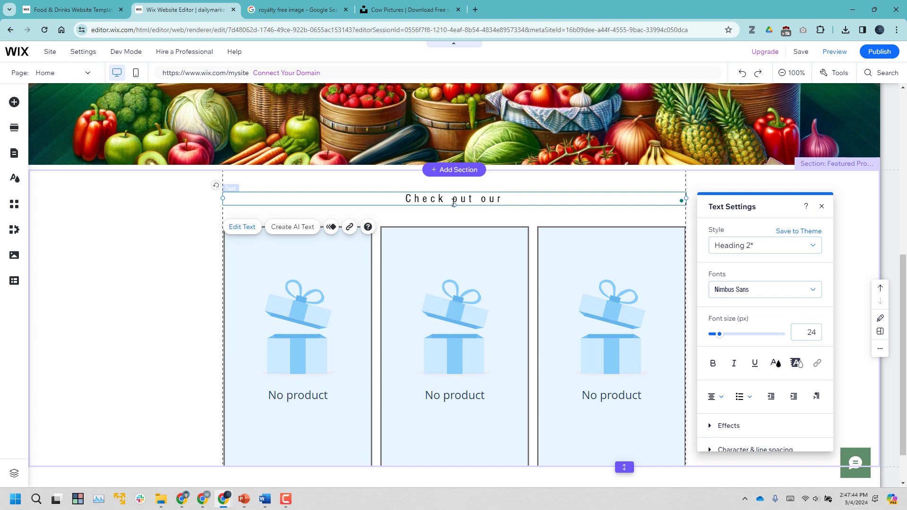
Complete the heading above the featured products so it reads "Check out our options".
type("options")
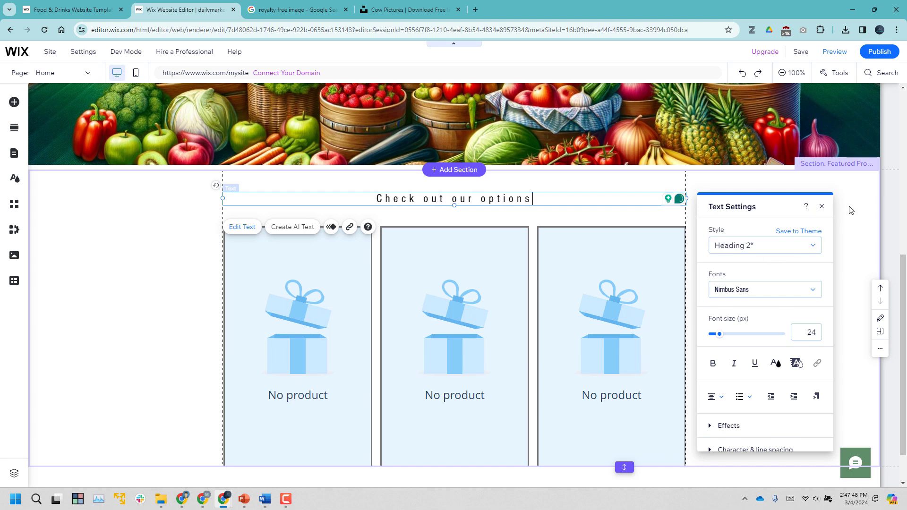
key("Escape")
Open product management from the first featured product widget, look through the store's product list, and close the dashboard.
left_click(324, 304)
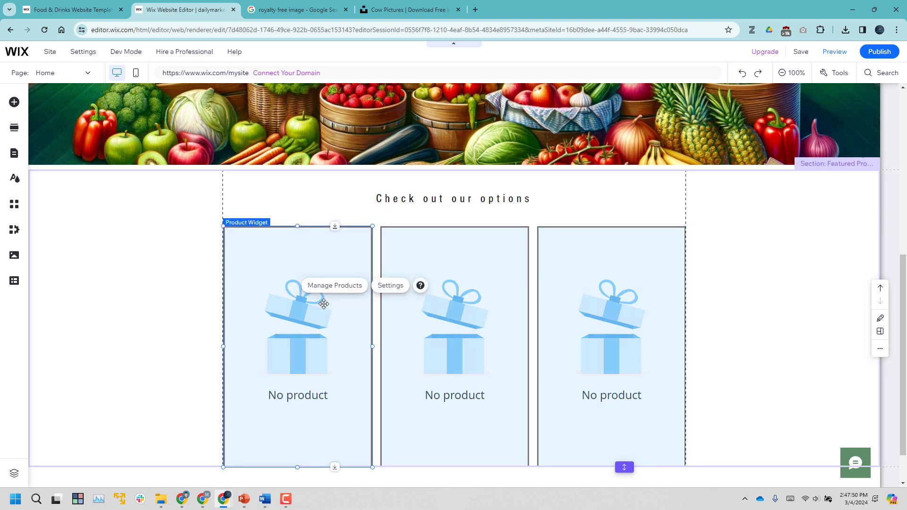
left_click(345, 287)
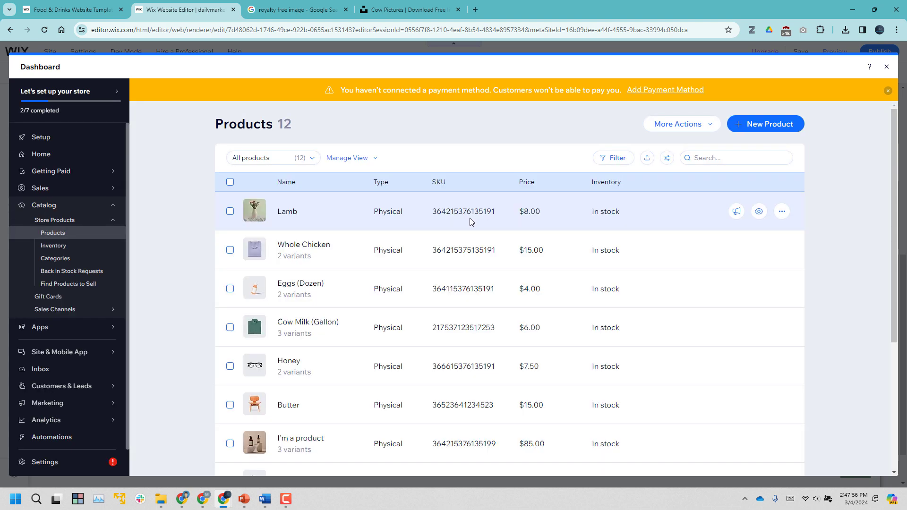
left_click(787, 213)
left_click(265, 213)
left_click(229, 211)
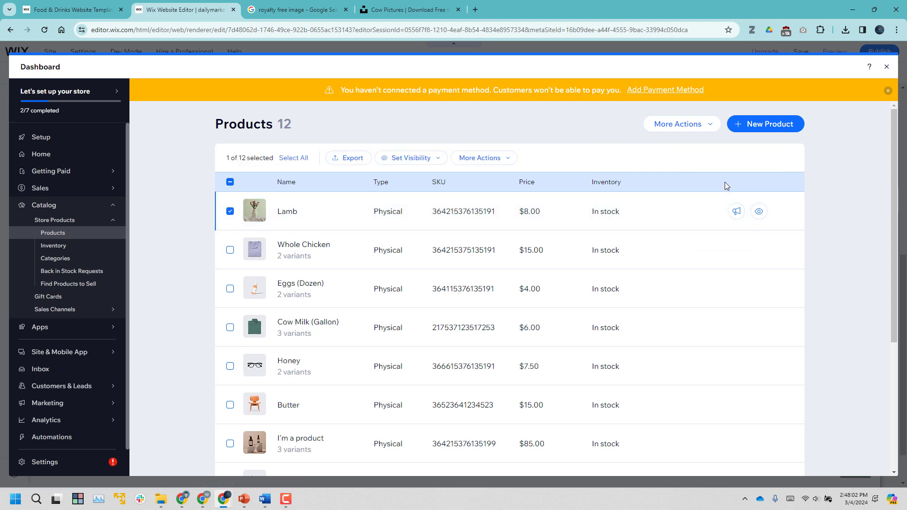
scroll(812, 194, "down", 4)
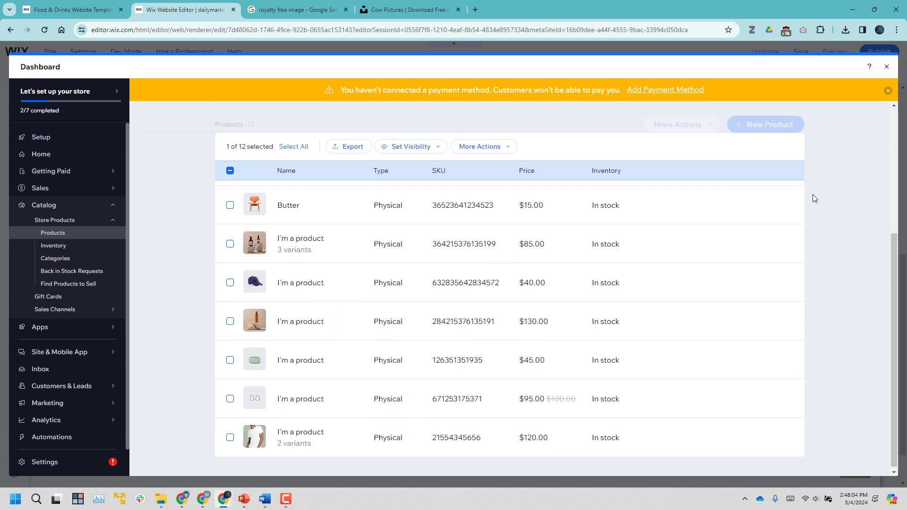
scroll(819, 197, "up", 4)
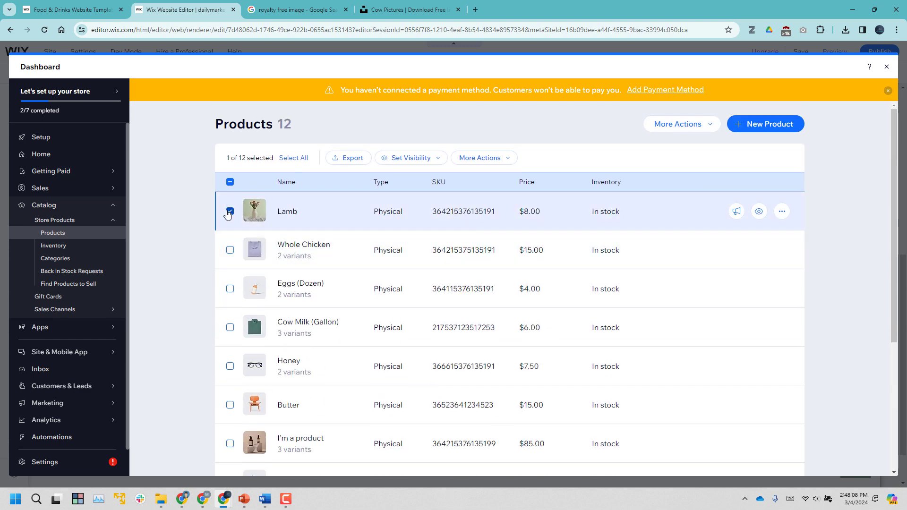
left_click(229, 211)
left_click(870, 67)
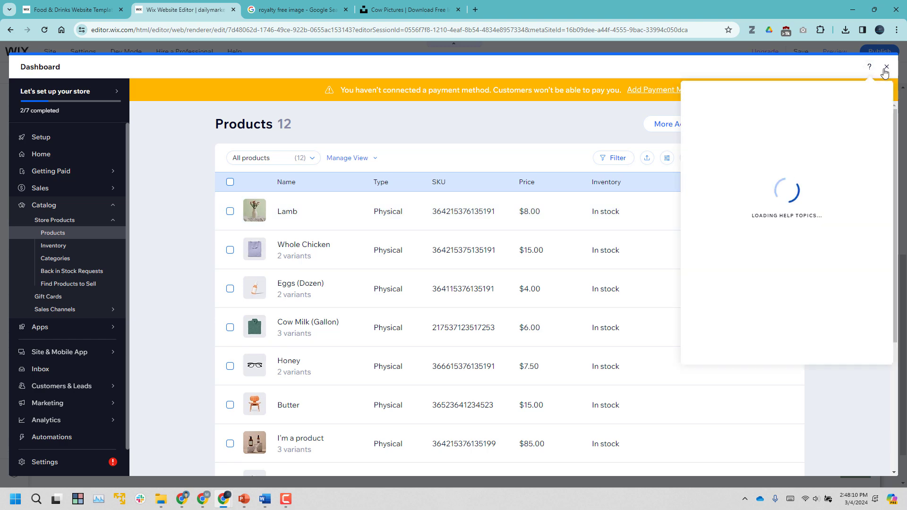
left_click(886, 67)
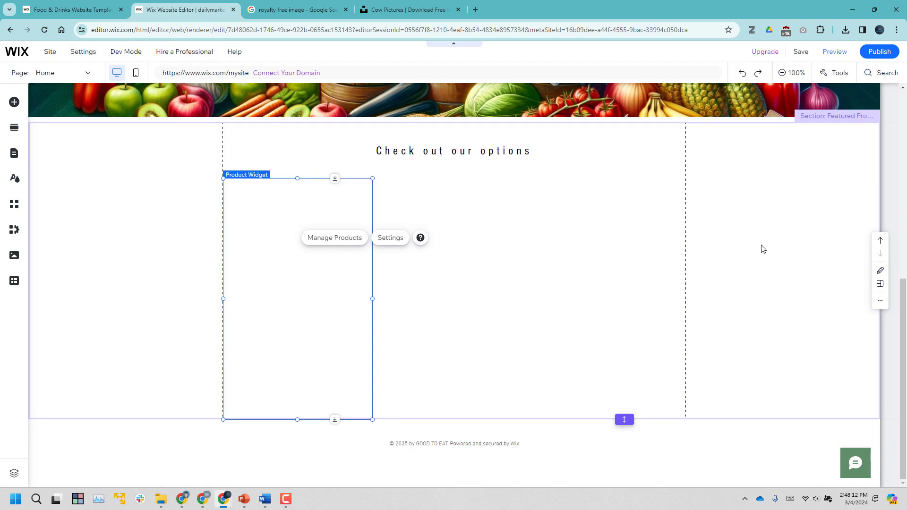
left_click(774, 260)
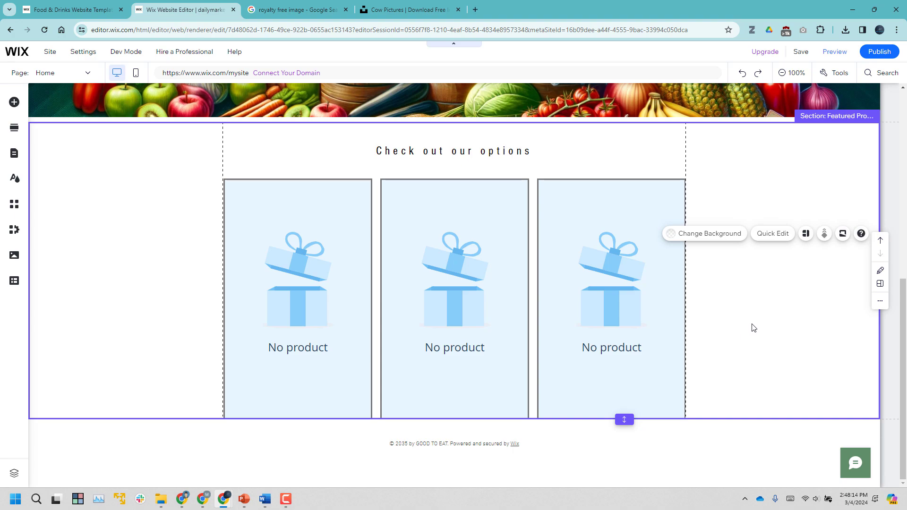
Open the header's horizontal menu for managing its site pages and menu items.
scroll(765, 320, "up", 5)
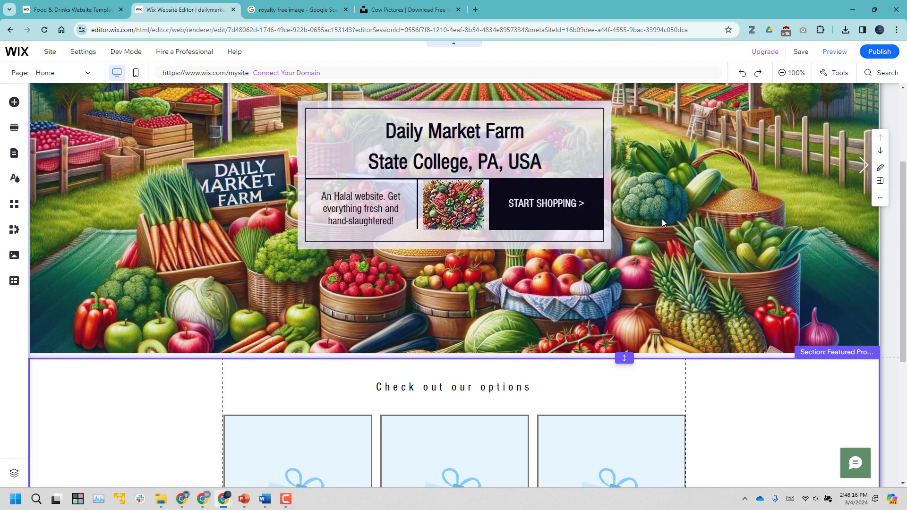
scroll(661, 219, "up", 3)
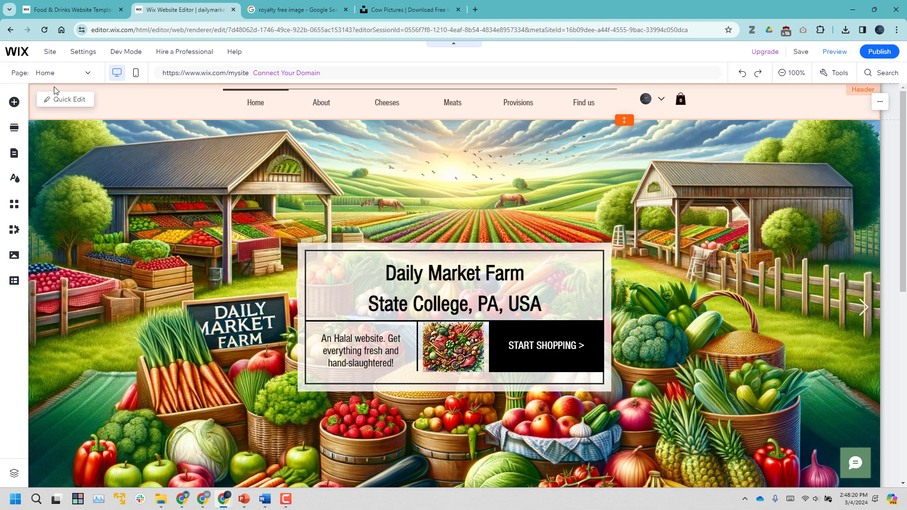
left_click(66, 99)
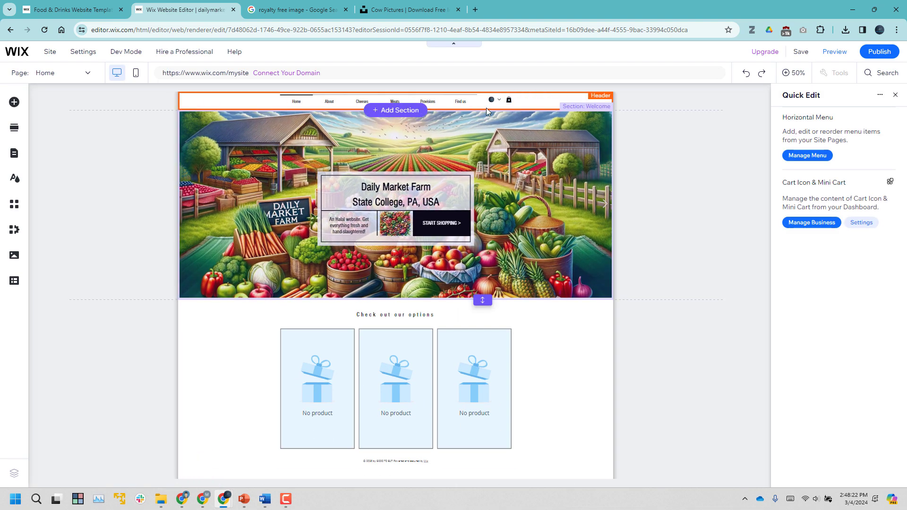
left_click(823, 157)
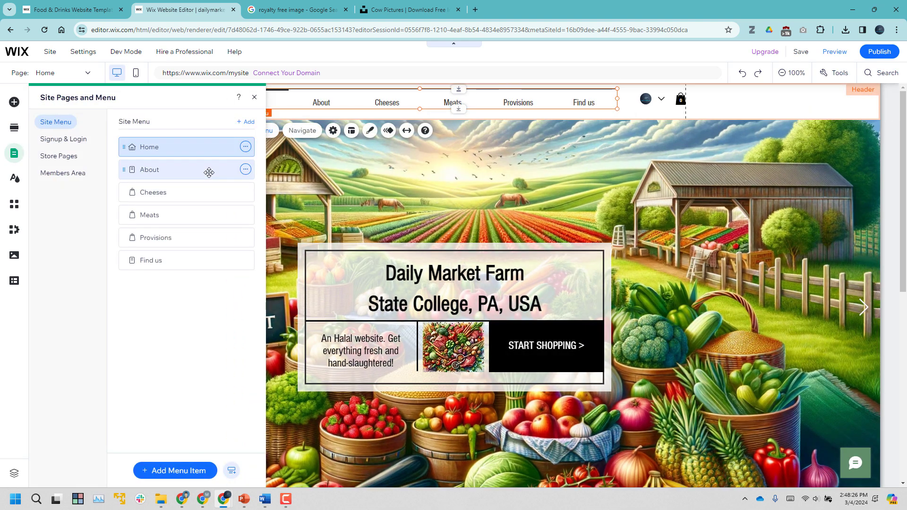
Try deleting the Cheeses page together with the Wix Stores app, and check the home page's header and featured product section.
left_click(208, 172)
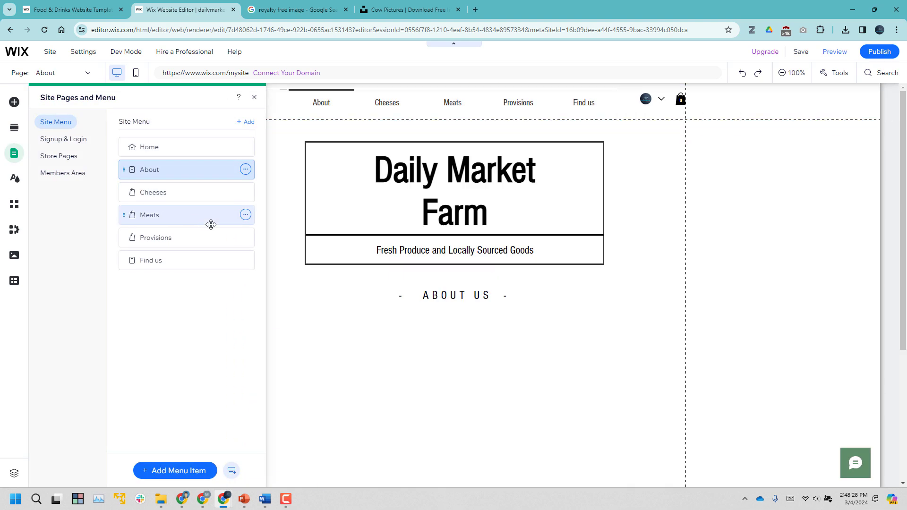
left_click(246, 215)
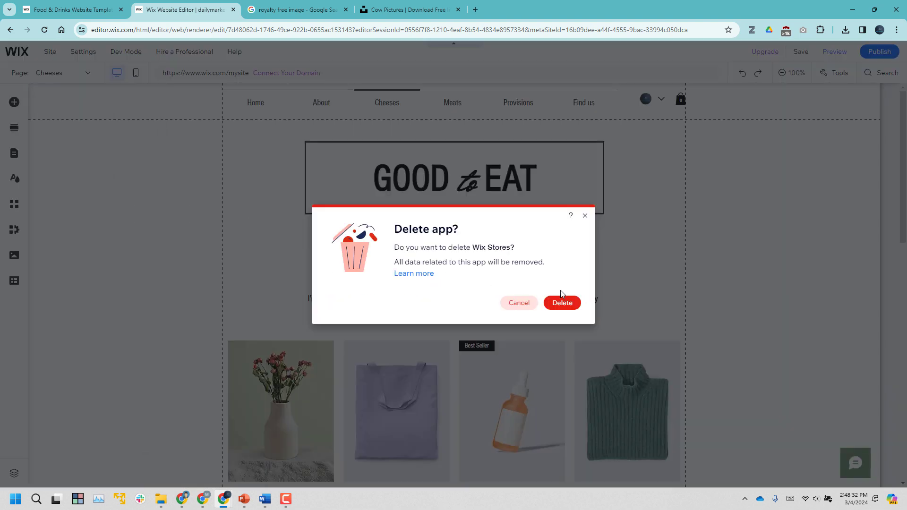
left_click(562, 303)
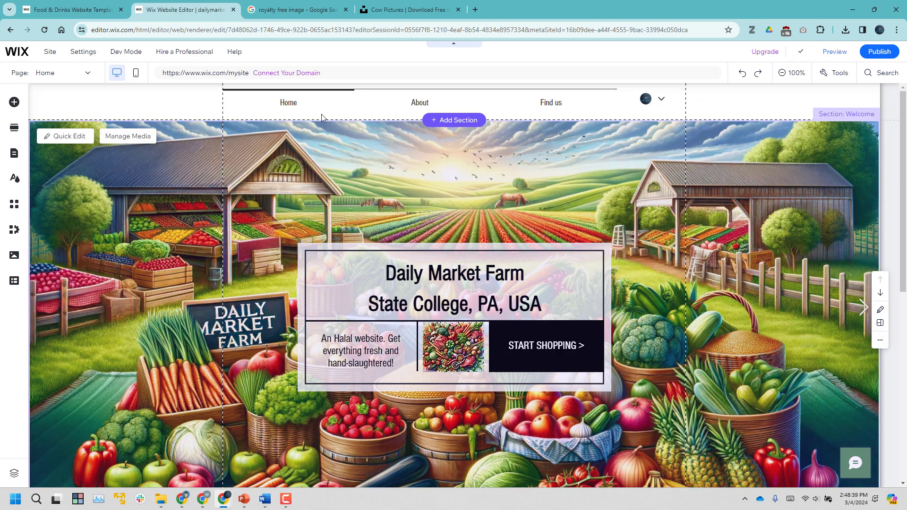
left_click(148, 108)
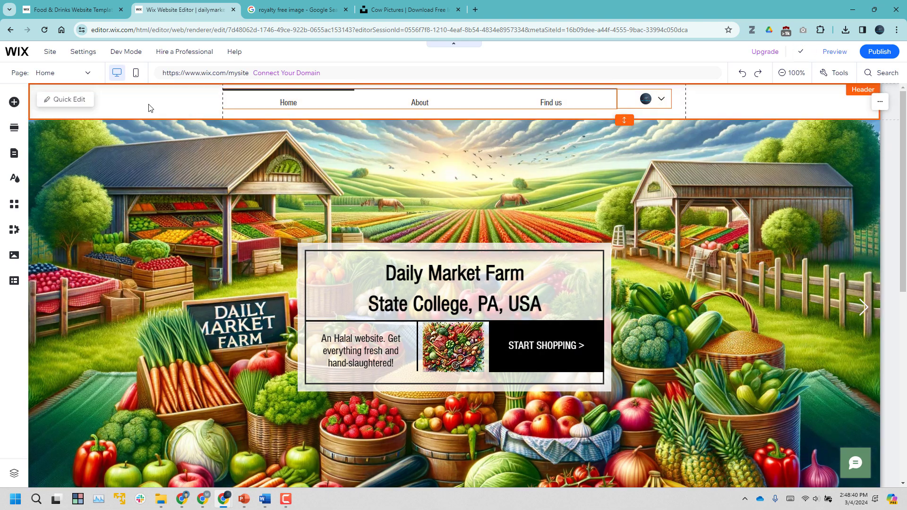
left_click(79, 106)
left_click(413, 353)
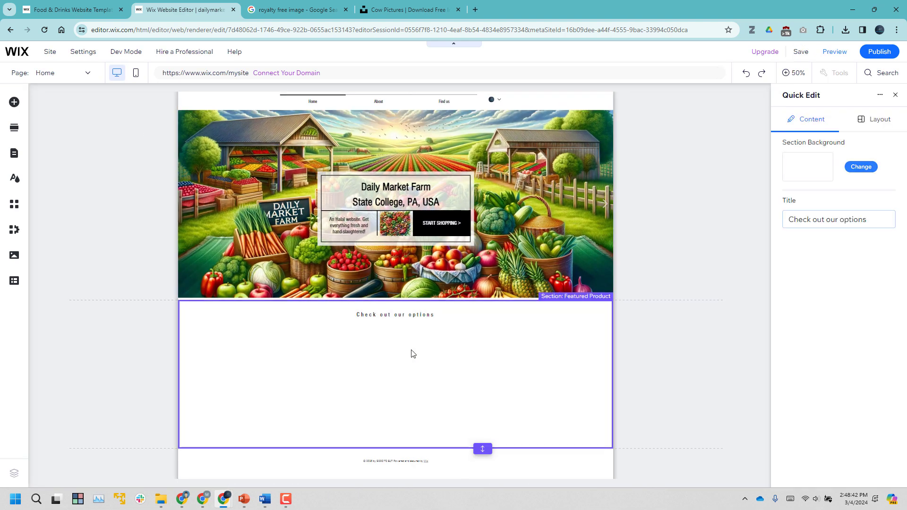
left_click(894, 95)
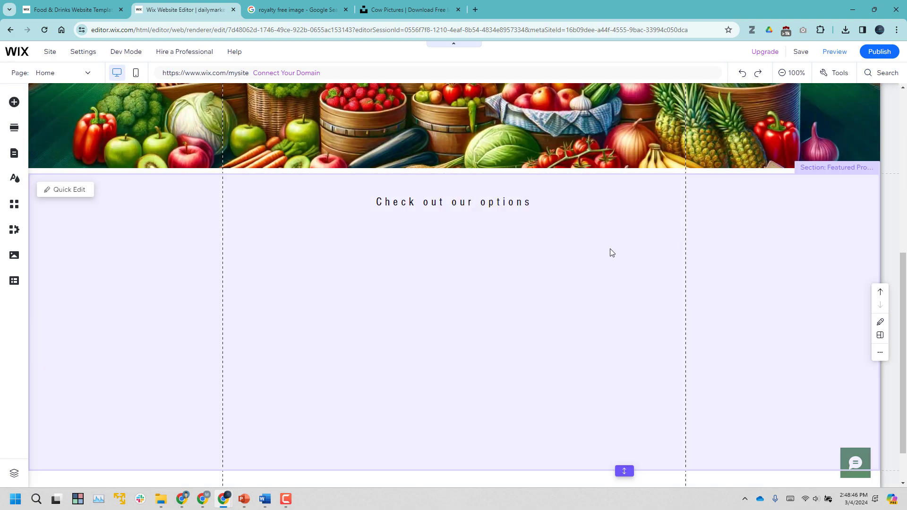
scroll(807, 208, "up", 7)
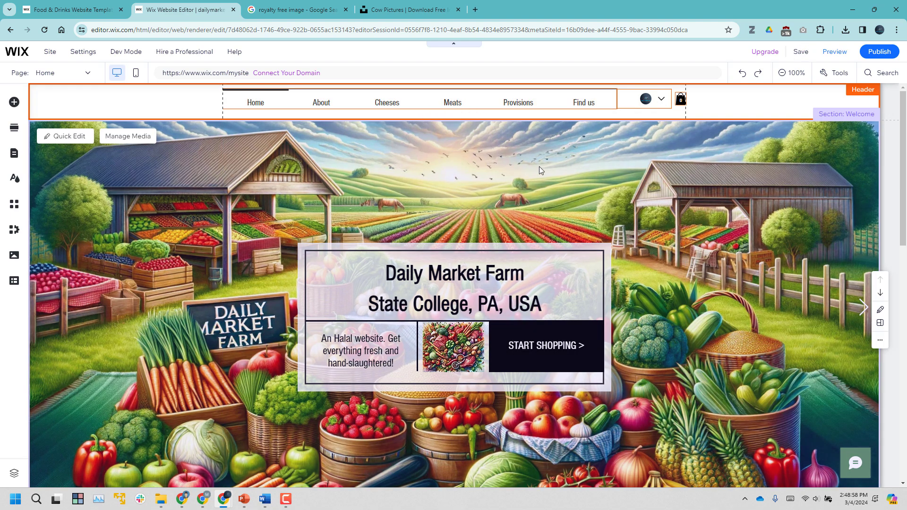
Connect the first product widget under "Check out our options" to the Lamb product.
scroll(390, 180, "down", 8)
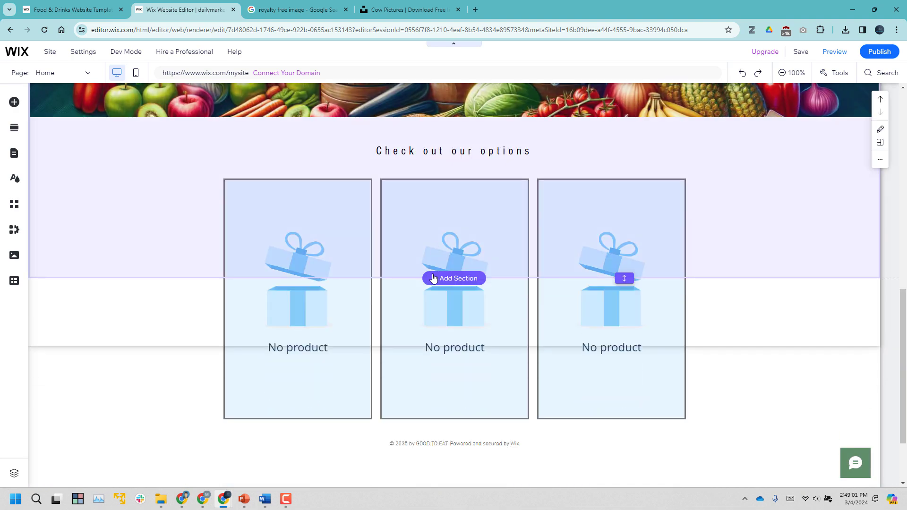
left_click(433, 278)
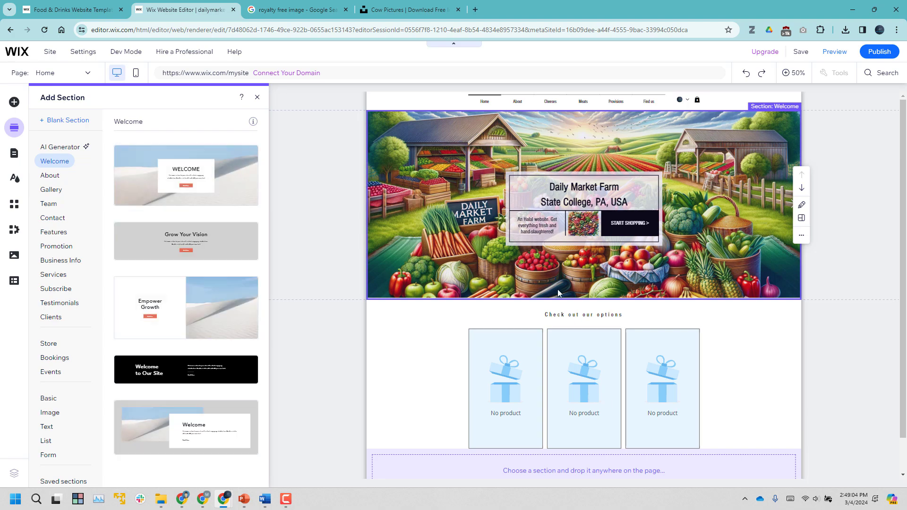
left_click(500, 358)
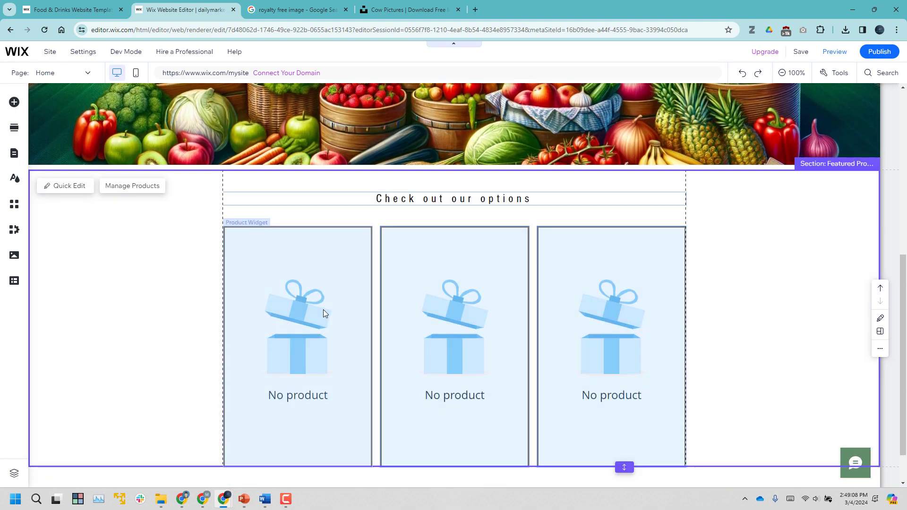
left_click(323, 311)
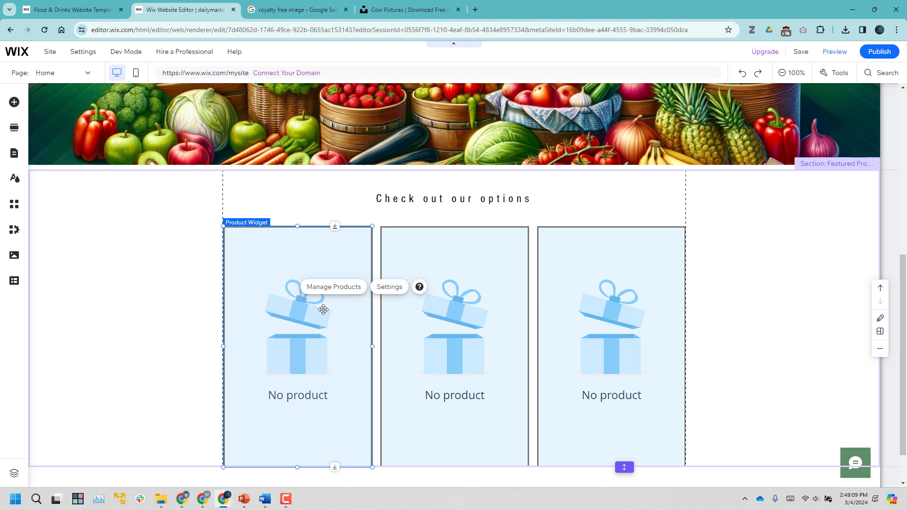
left_click(389, 288)
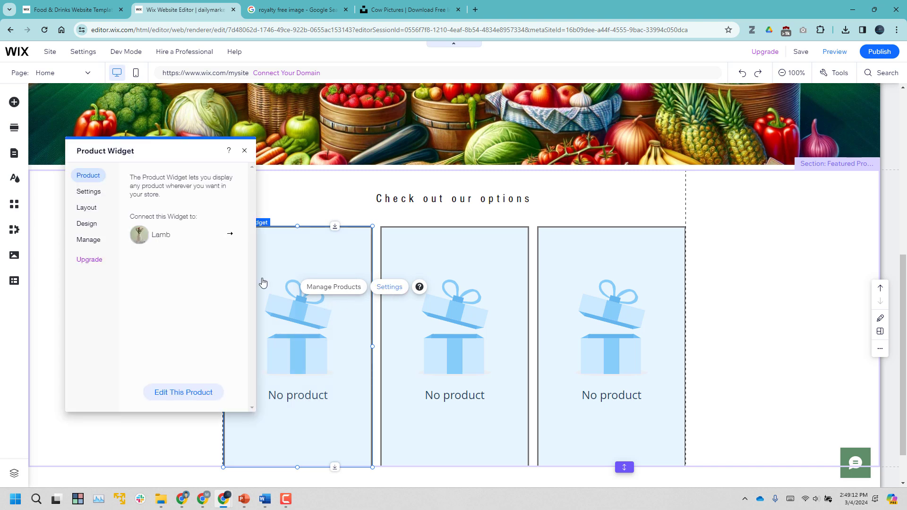
left_click(169, 237)
left_click(183, 255)
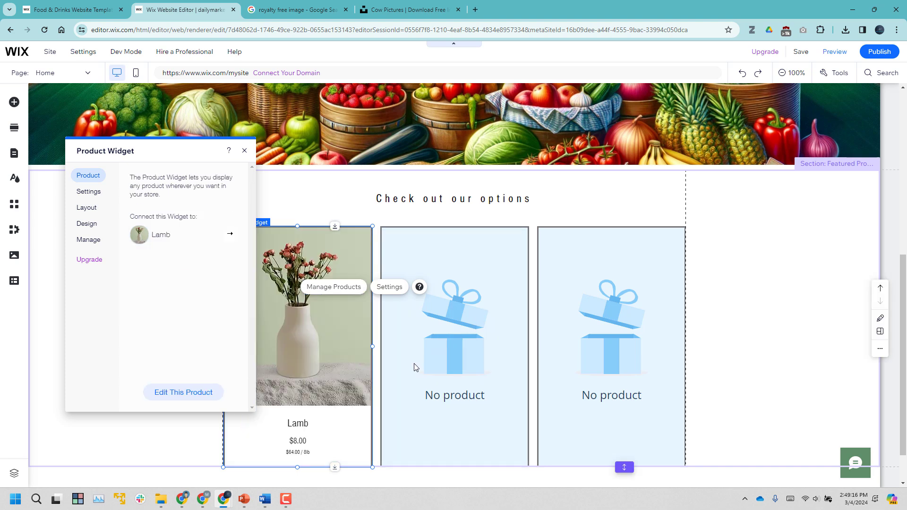
Connect the middle featured product widget to the Whole Chicken product.
left_click(472, 324)
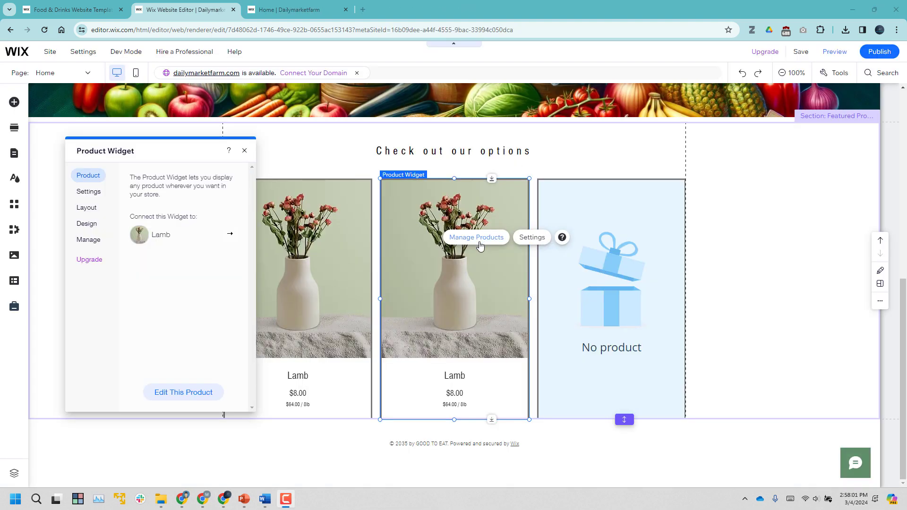
left_click(489, 225)
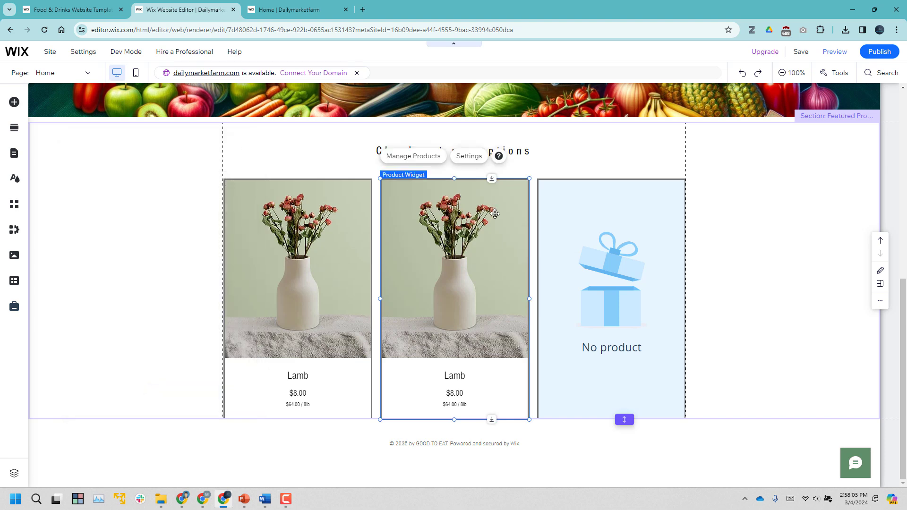
left_click(543, 193)
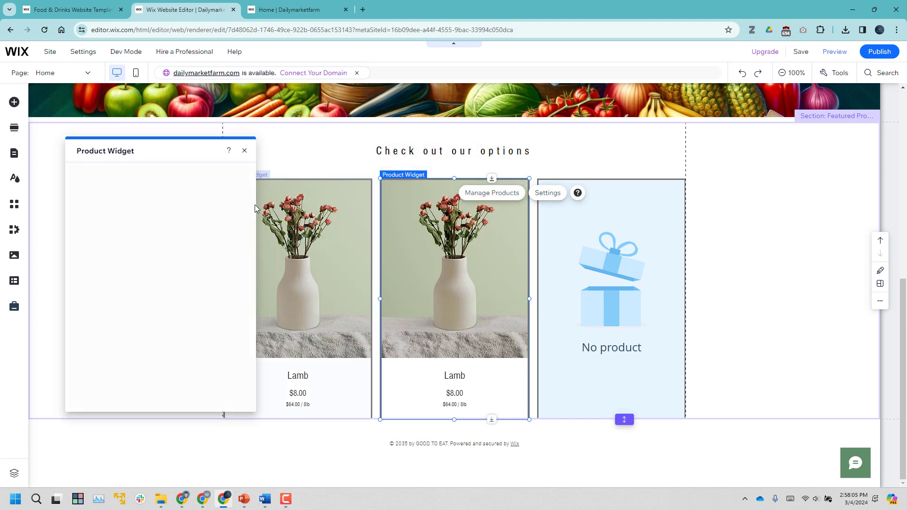
left_click(168, 237)
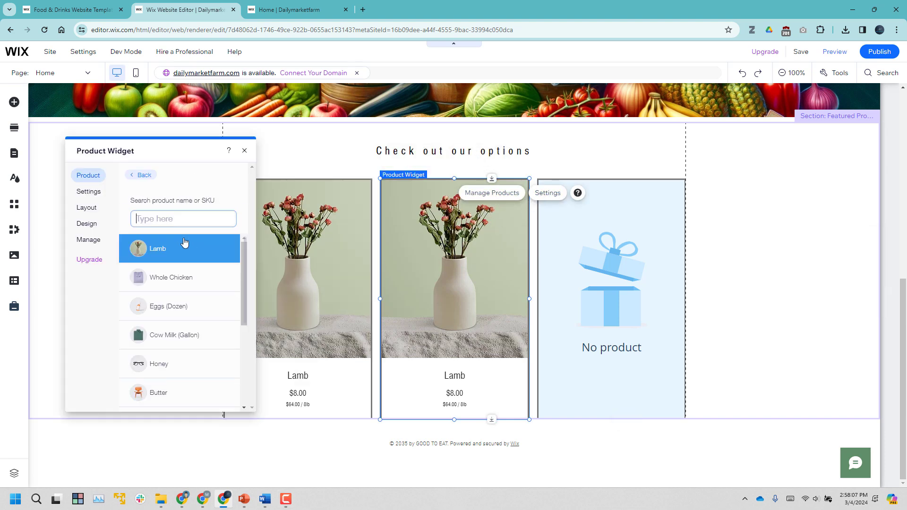
left_click(175, 286)
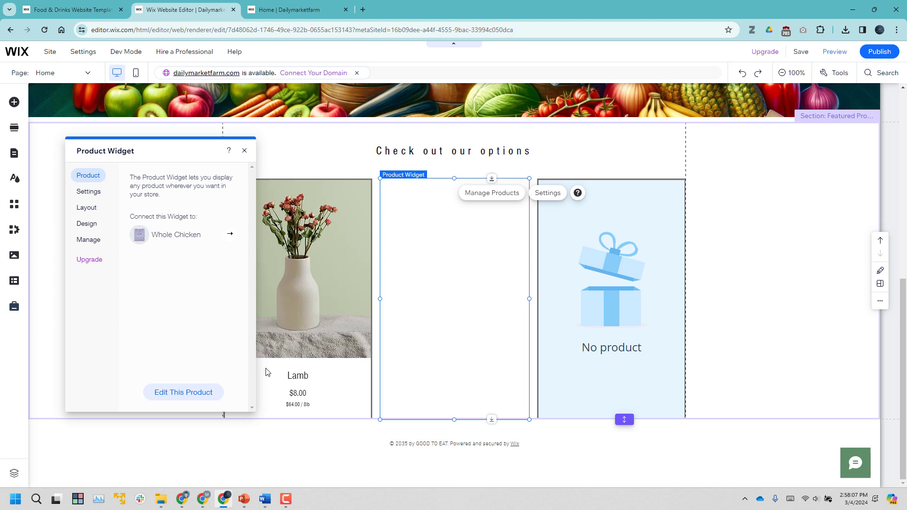
Connect the third featured product widget to the Eggs (Dozen) product and close the widget settings.
left_click(615, 257)
left_click(674, 243)
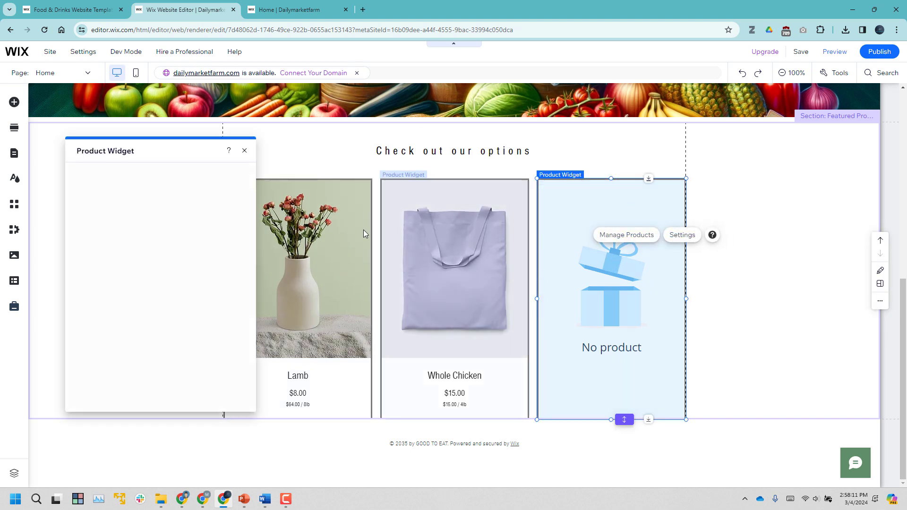
left_click(183, 239)
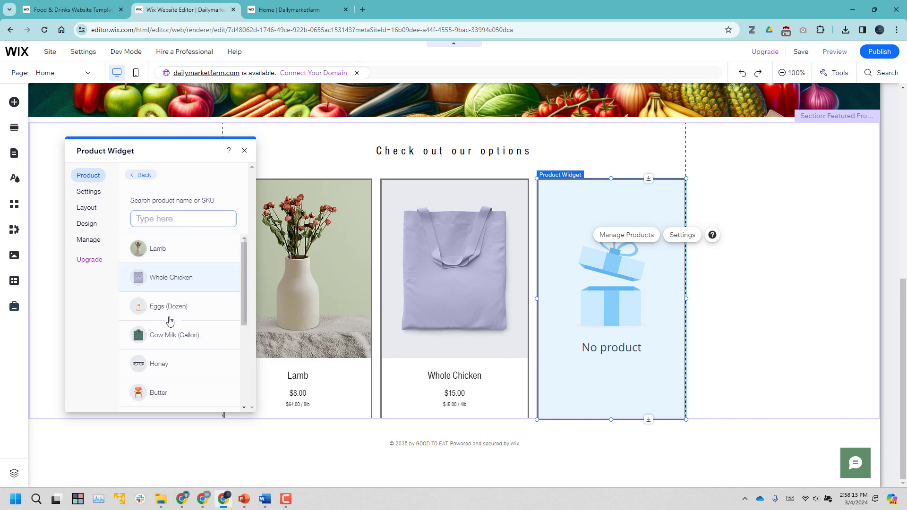
left_click(189, 314)
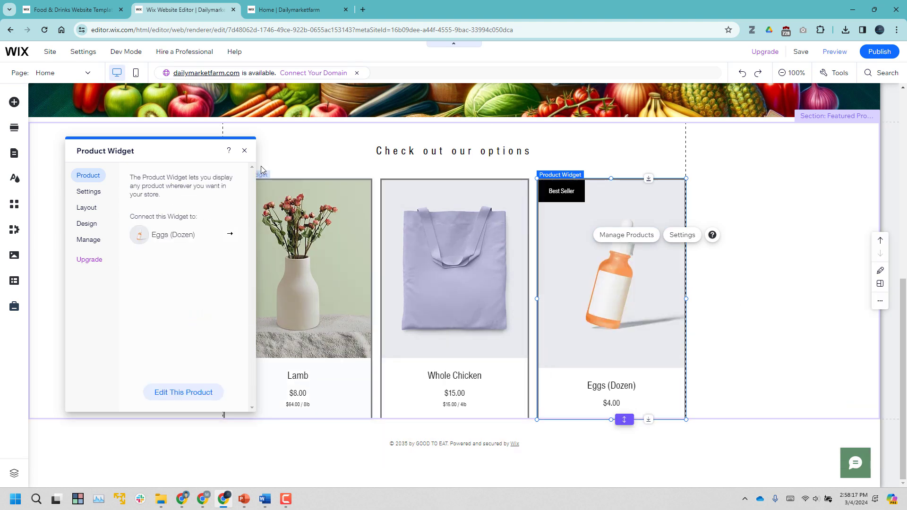
left_click(246, 151)
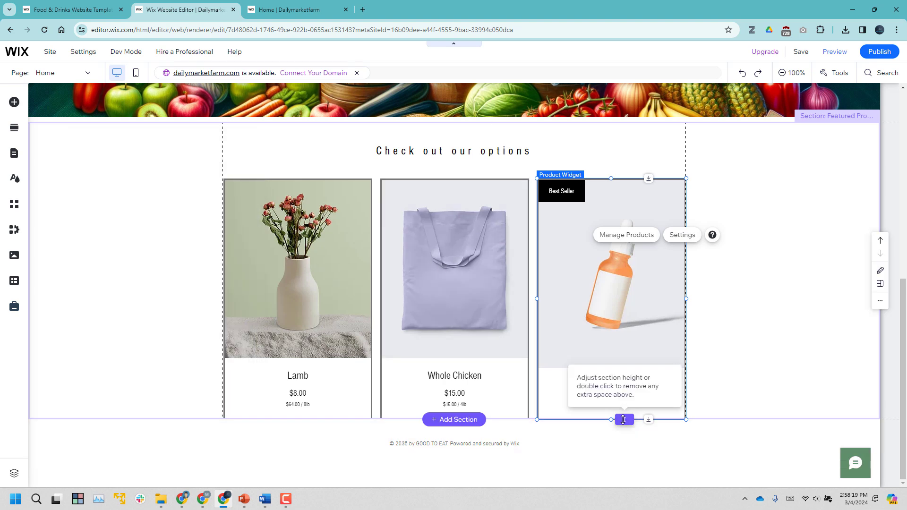
Extend the featured product section downward until there is room for a second row of product widgets.
left_click_drag(625, 418, 628, 486)
scroll(792, 262, "down", 2)
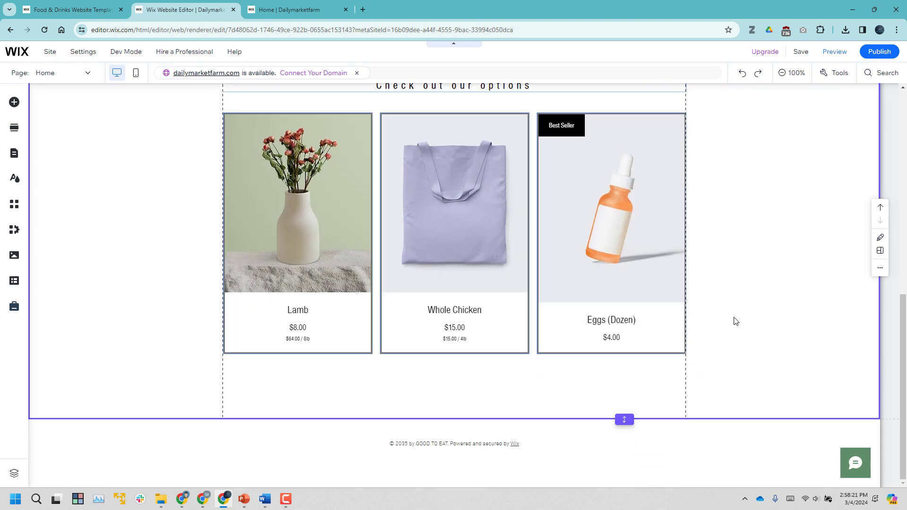
left_click_drag(625, 418, 625, 472)
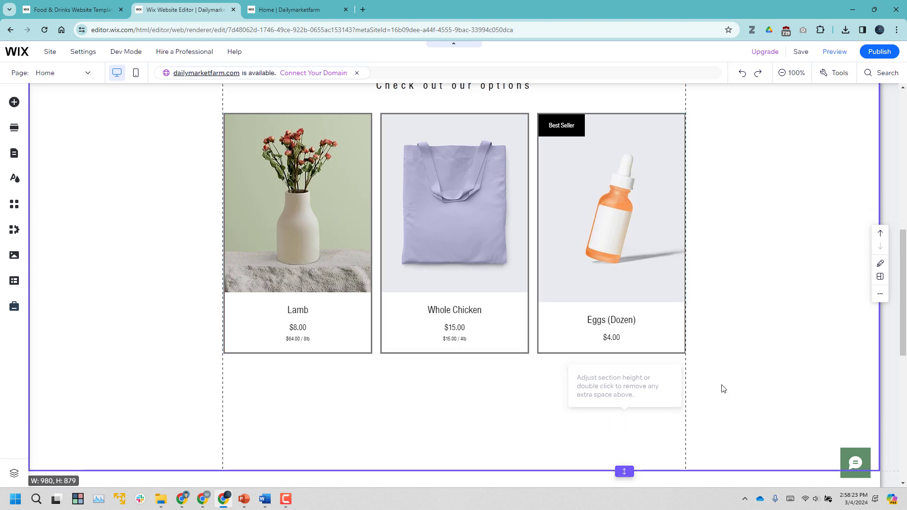
scroll(796, 253, "down", 2)
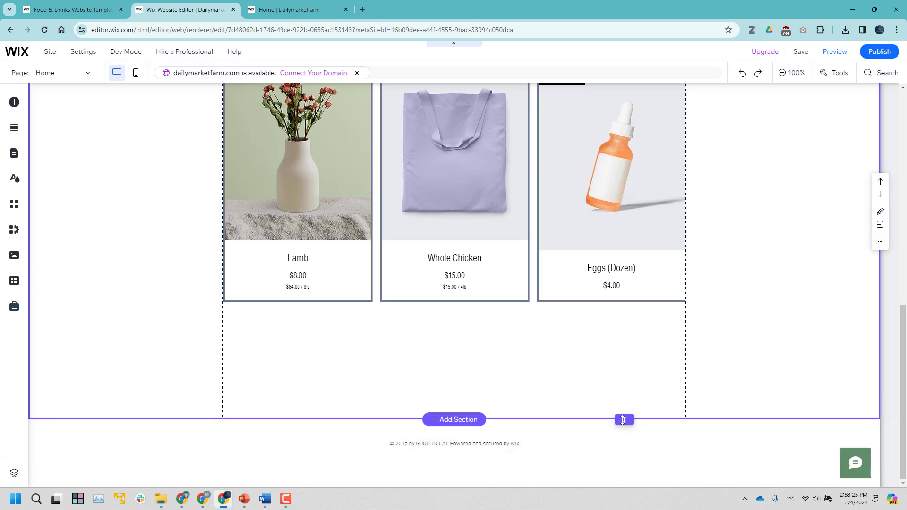
left_click_drag(623, 419, 624, 480)
scroll(806, 274, "down", 2)
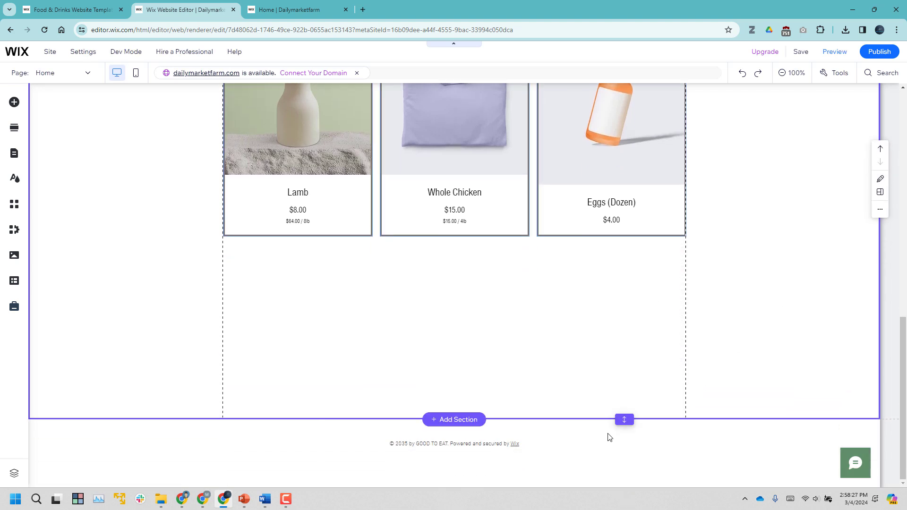
left_click_drag(625, 419, 626, 483)
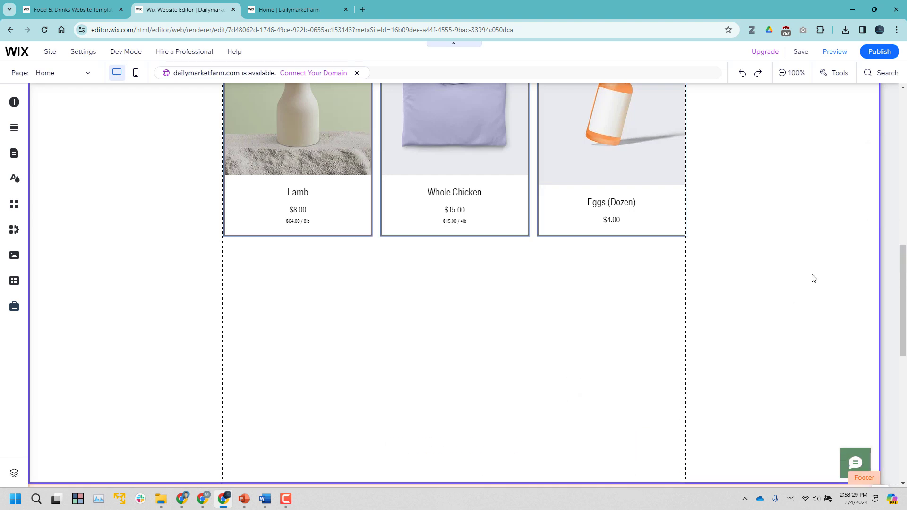
scroll(813, 274, "down", 2)
left_click_drag(625, 417, 620, 461)
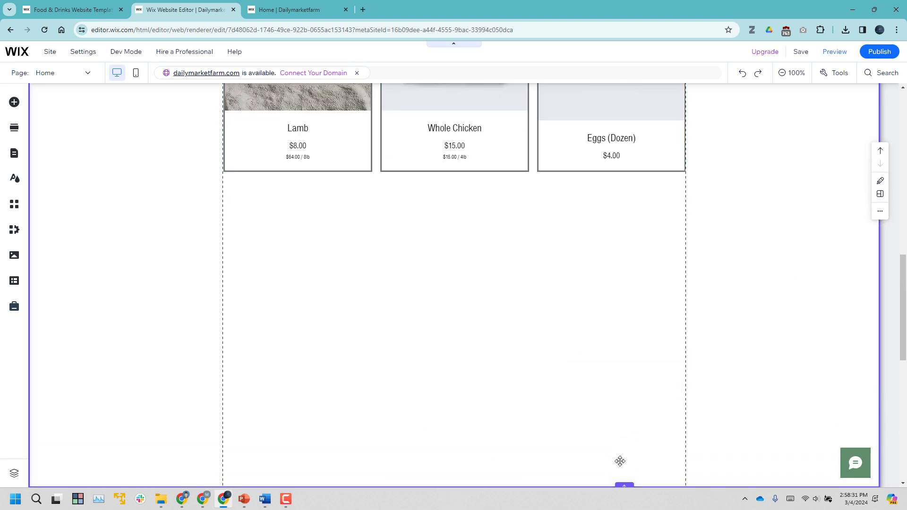
Add a second row of three copied product widgets, aligned beneath the Lamb, Whole Chicken and Eggs (Dozen) widgets.
left_click(364, 157)
left_click(426, 156, "shift")
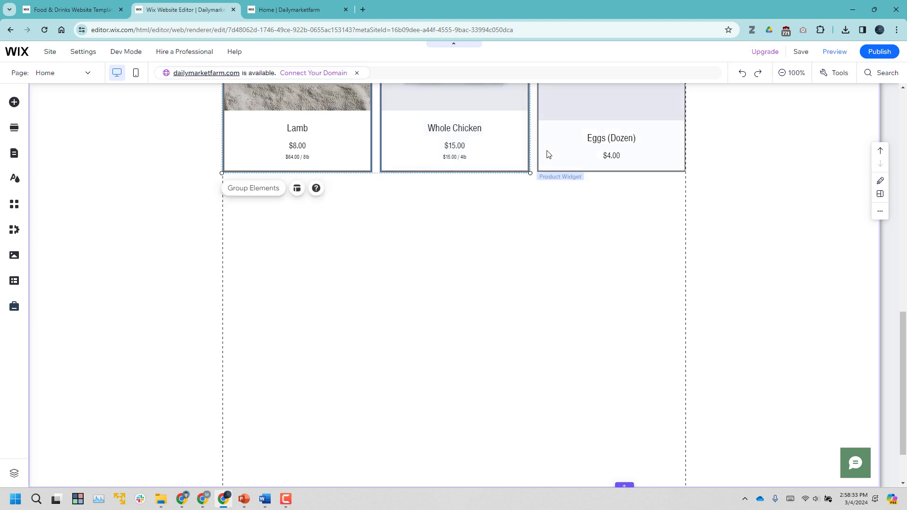
left_click(622, 163, "shift")
left_click_drag(624, 163, 325, 386)
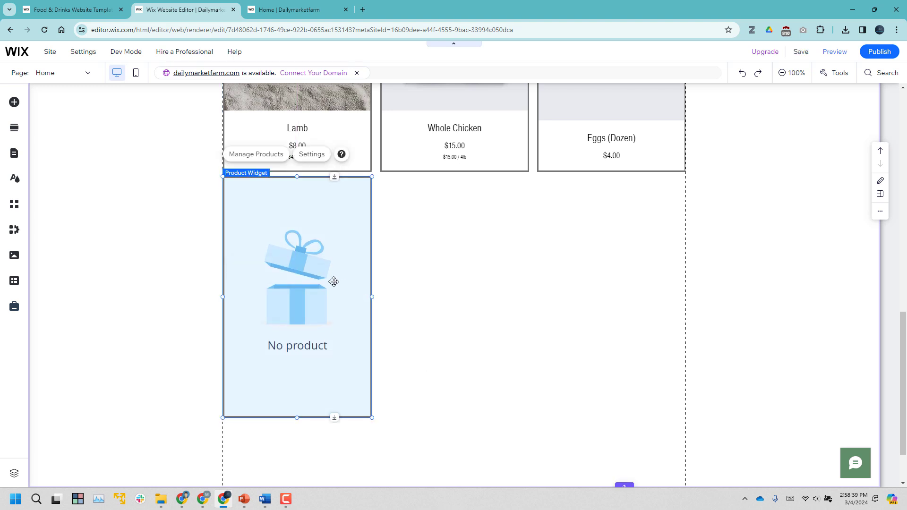
key("Down")
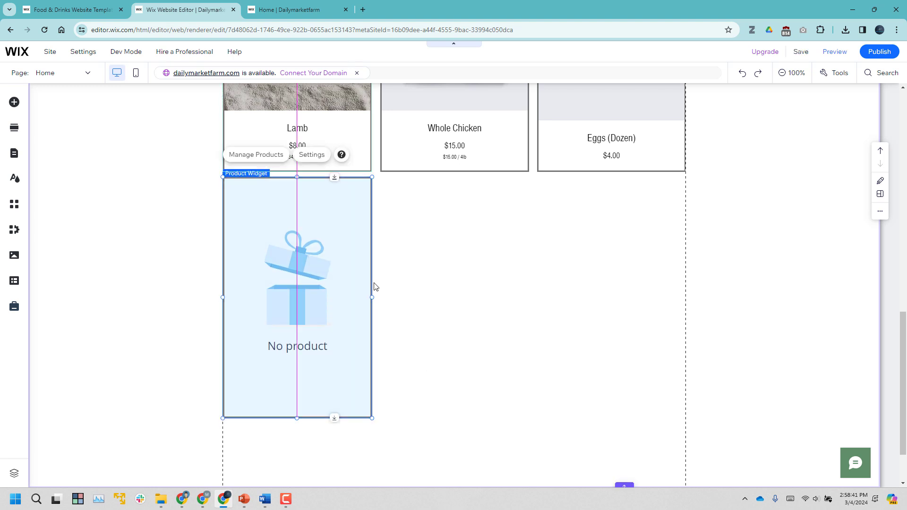
left_click_drag(326, 280, 484, 279)
left_click_drag(384, 202, 657, 393)
left_click_drag(494, 330, 496, 322)
left_click_drag(624, 311, 623, 317)
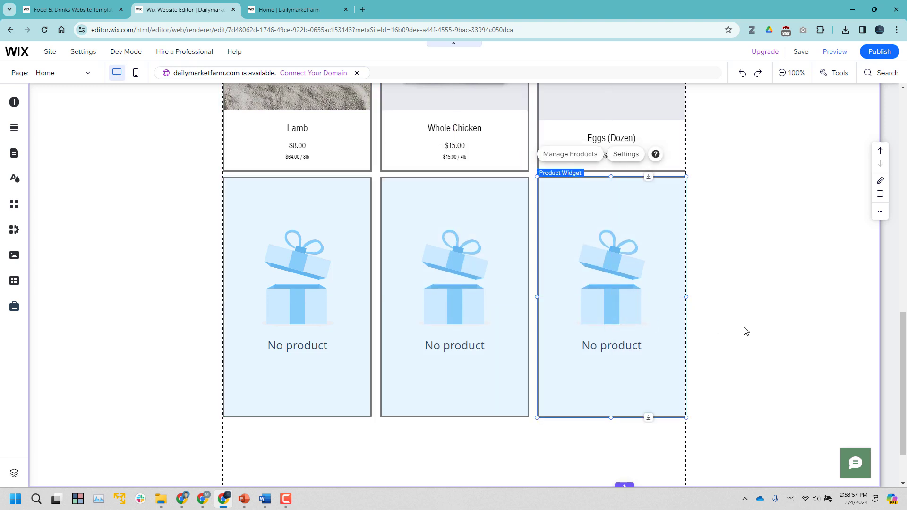
left_click(814, 296)
Connect the first product widget in the second row to the Cow Milk (Gallon) product.
scroll(812, 290, "up", 3)
scroll(419, 335, "down", 2)
left_click(312, 326)
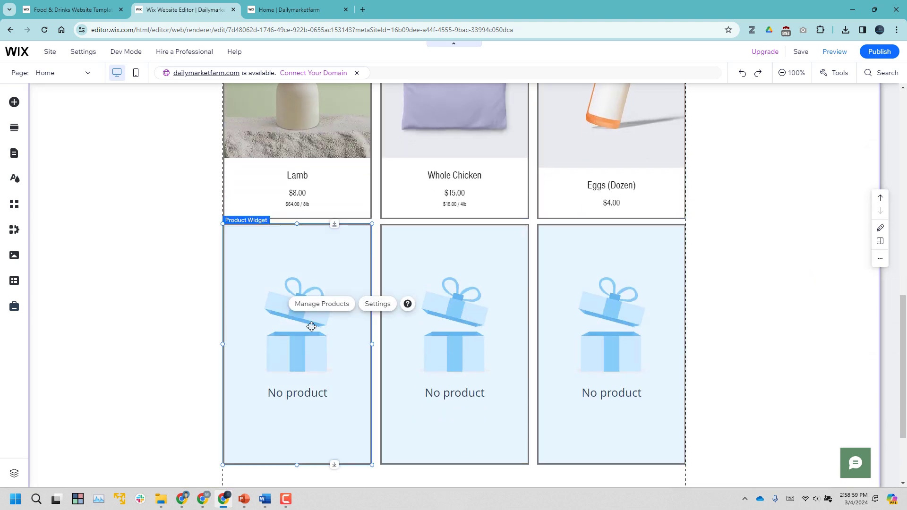
left_click(376, 304)
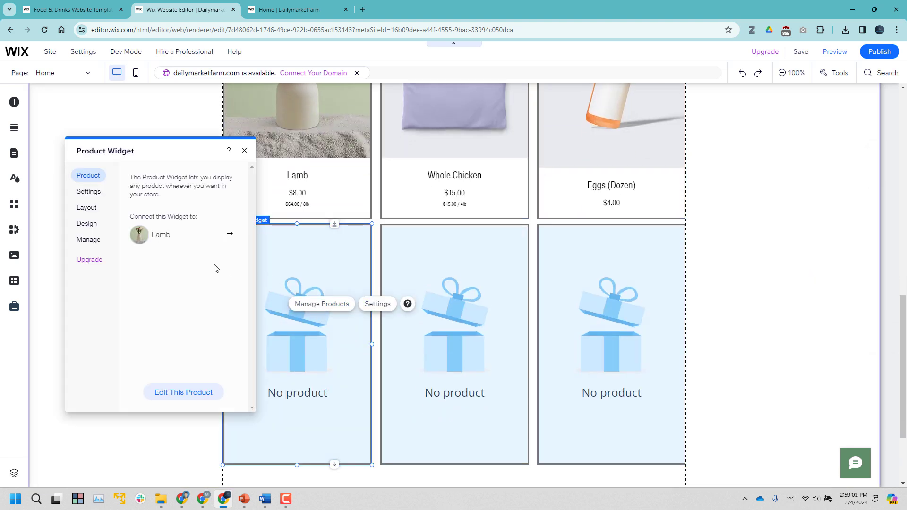
left_click(178, 238)
left_click(172, 336)
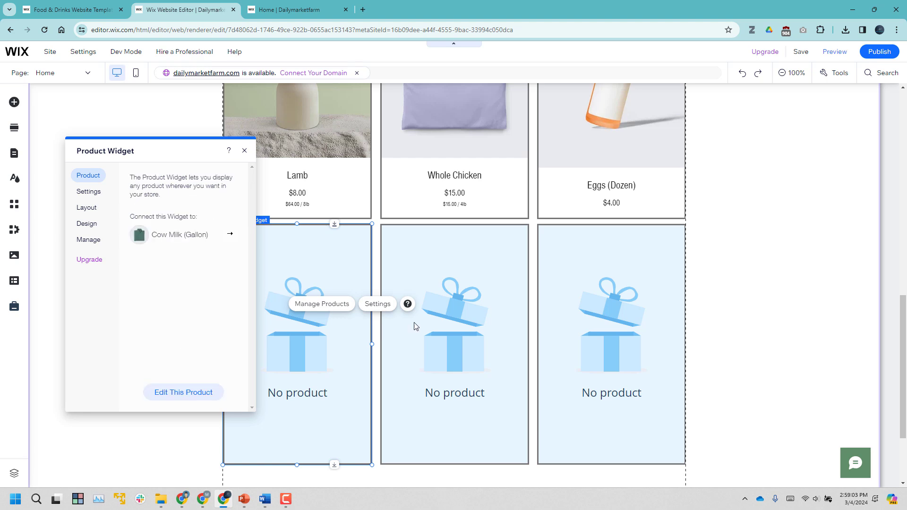
Connect the middle product widget in the second row to the Honey product.
left_click(407, 304)
left_click(562, 149)
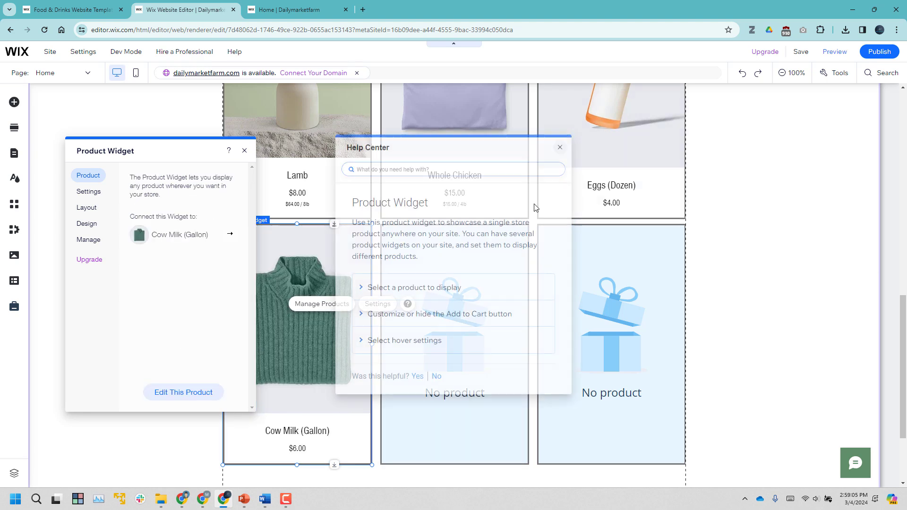
left_click(453, 324)
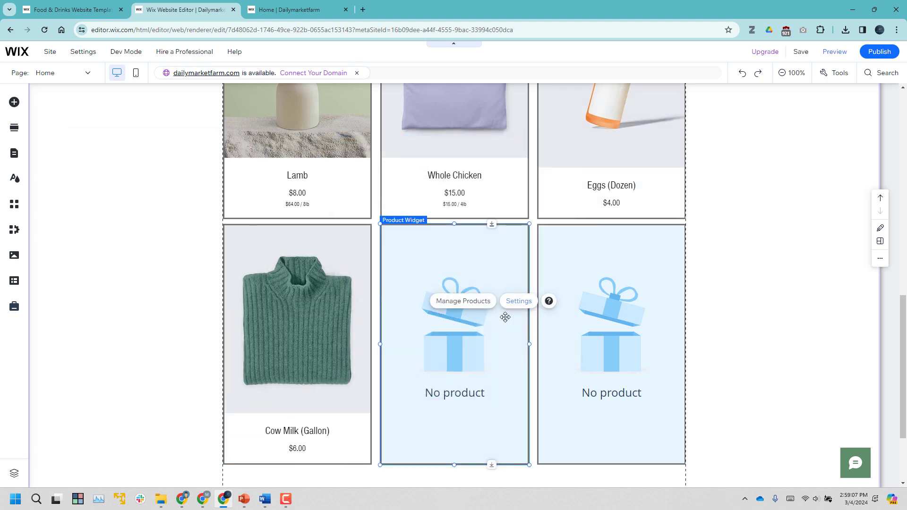
left_click(519, 301)
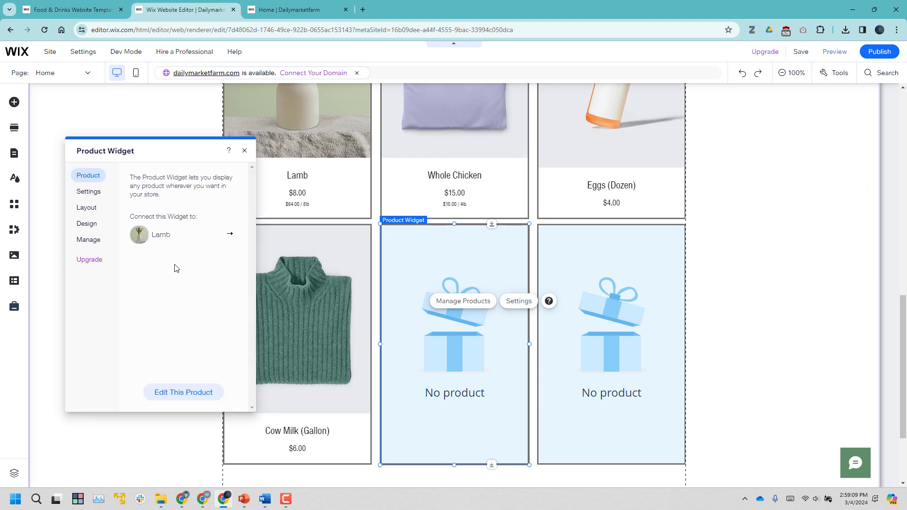
left_click(194, 240)
left_click(178, 367)
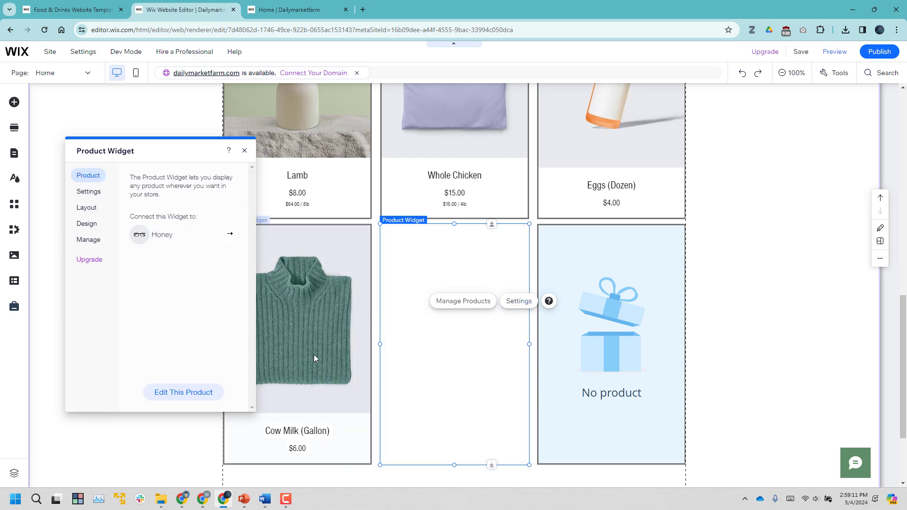
Connect the third product widget in the second row to the Butter product and close the widget settings.
left_click(596, 271)
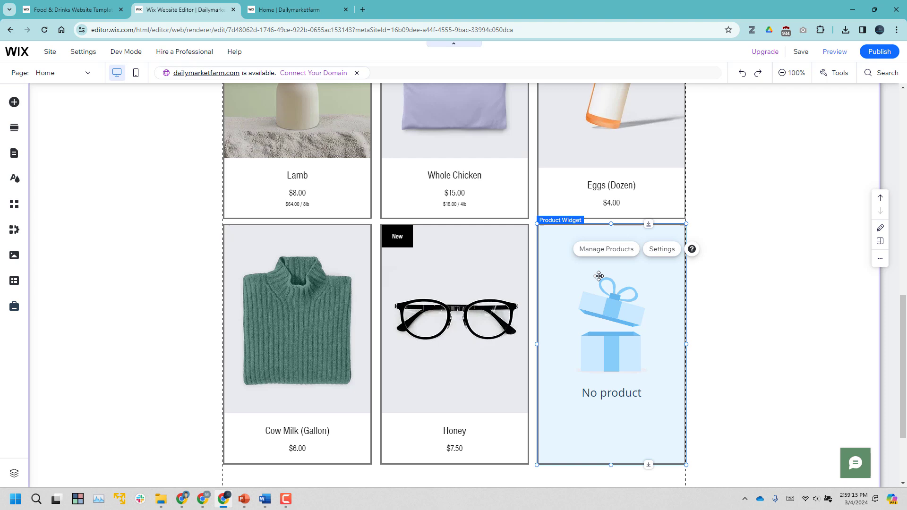
left_click(662, 249)
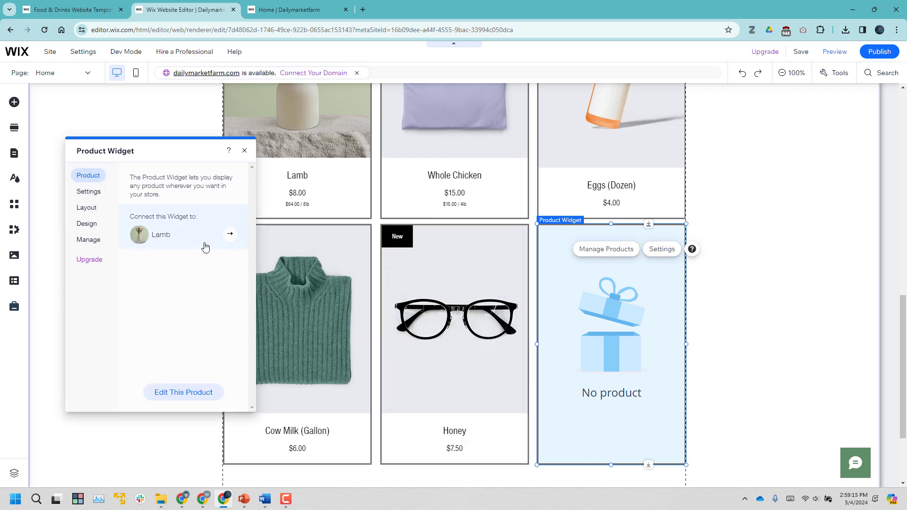
left_click(159, 235)
scroll(189, 312, "down", 3)
left_click(192, 300)
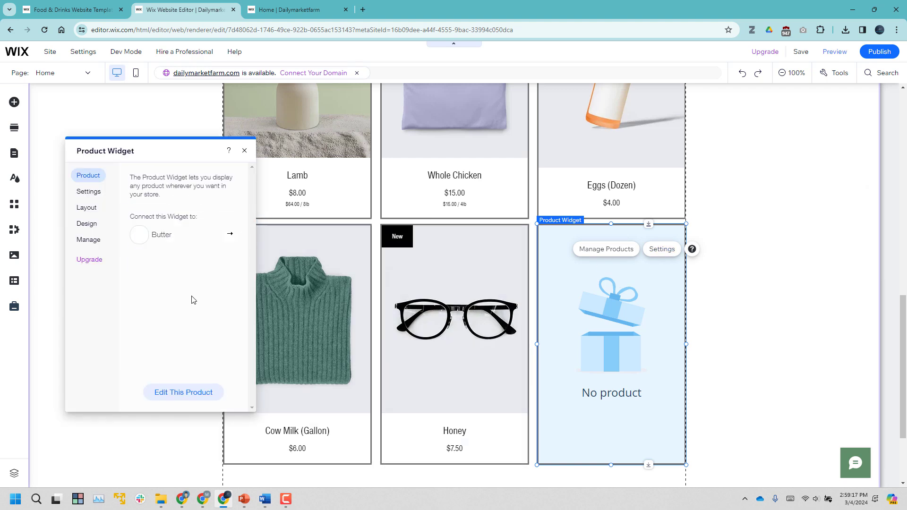
left_click(736, 297)
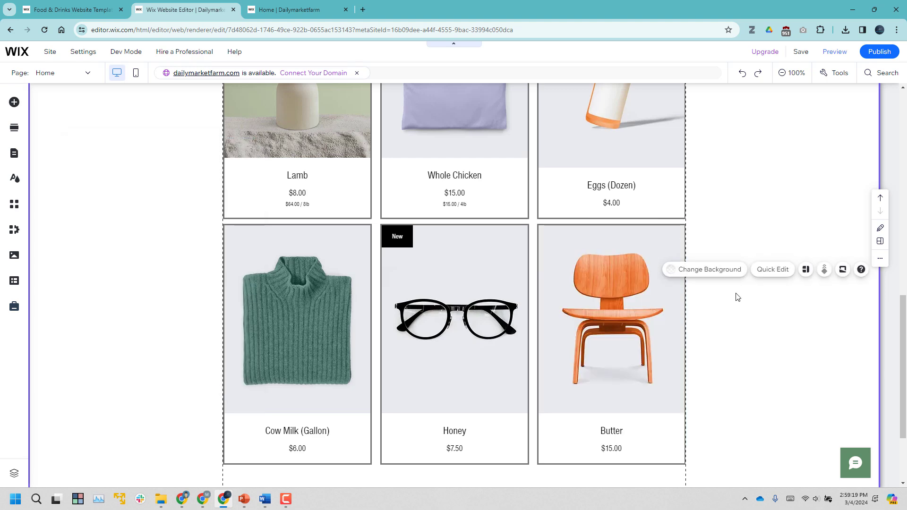
Select the Lamb product widget in the first row and open the management of its store products.
scroll(573, 296, "up", 4)
left_click(339, 172)
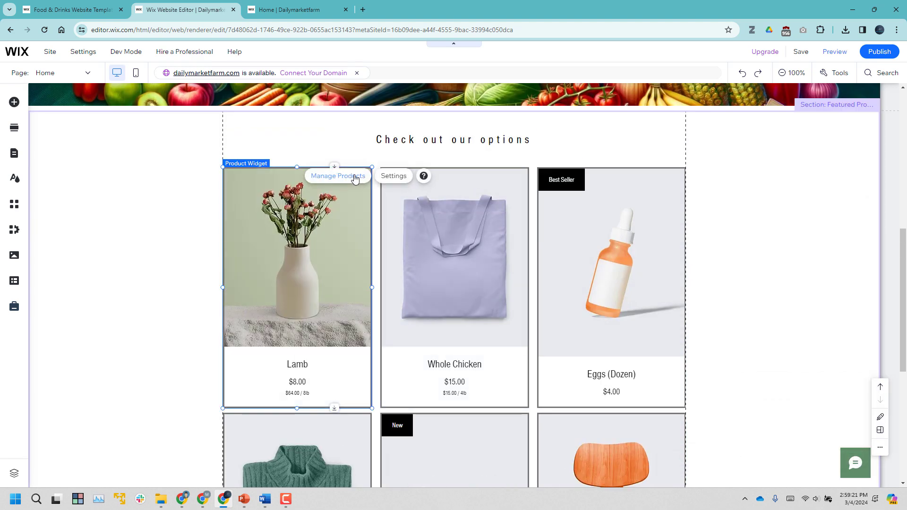
left_click(362, 178)
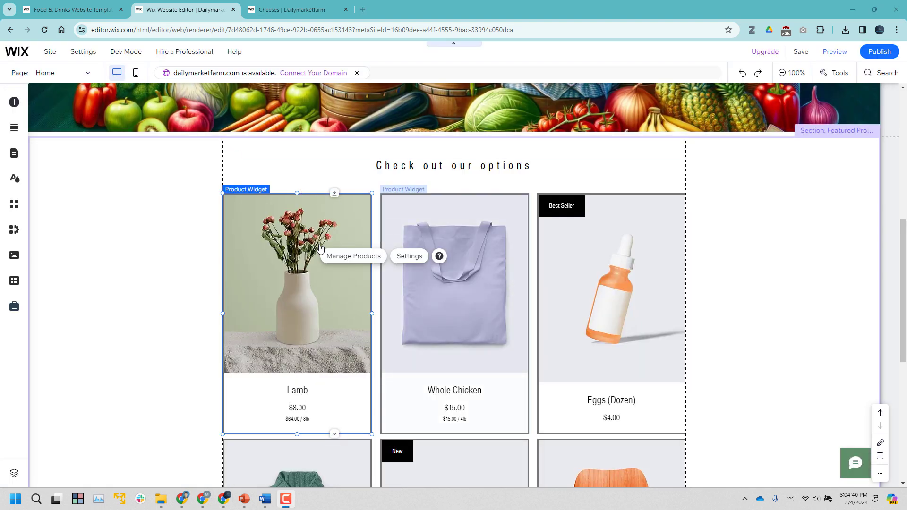
left_click(292, 221)
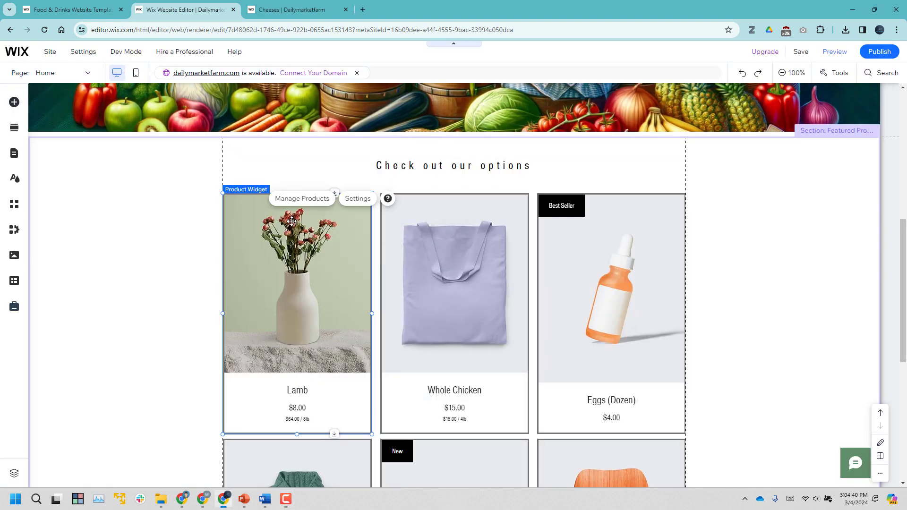
Open the Lamb product for editing and replace its main vase image with lamb-meat.jpg from the site files.
left_click(356, 200)
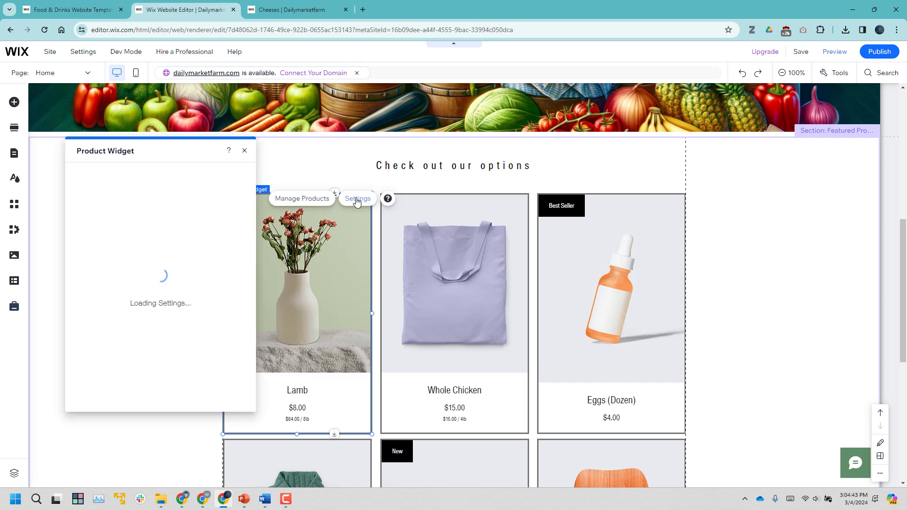
left_click(174, 235)
left_click(179, 252)
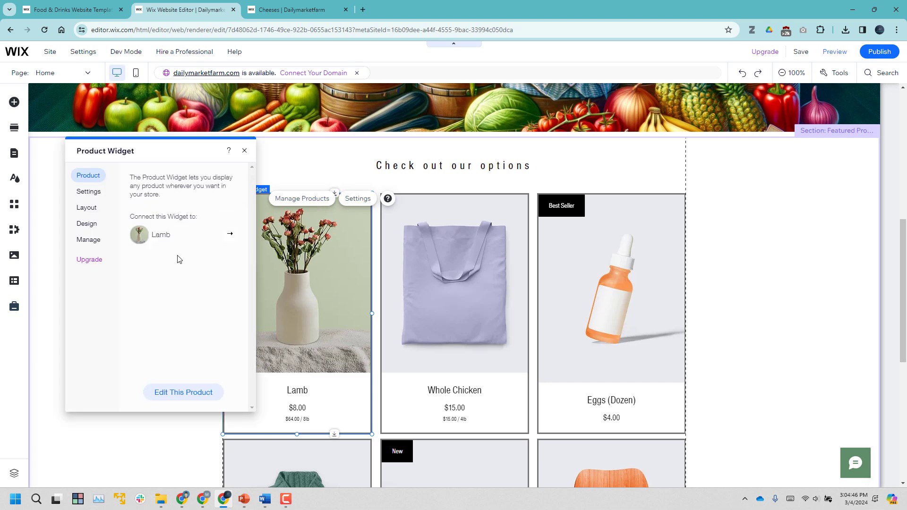
left_click(183, 394)
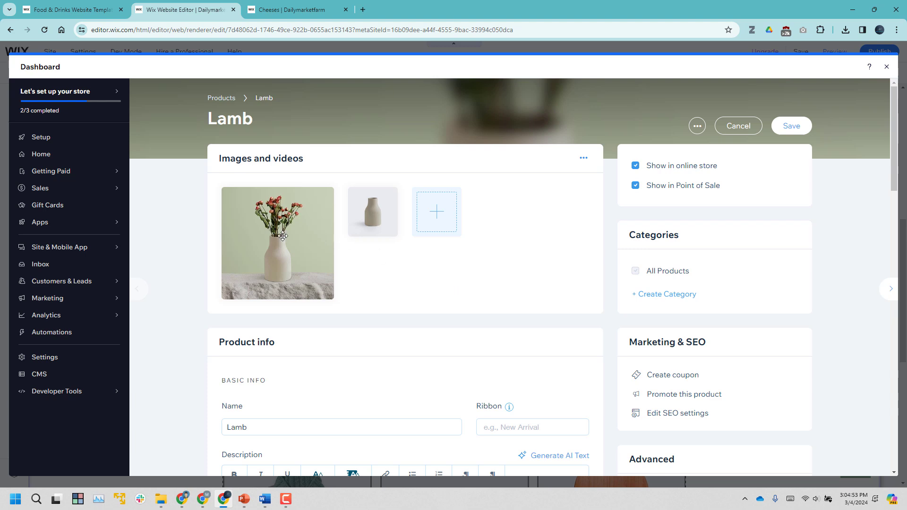
left_click(311, 194)
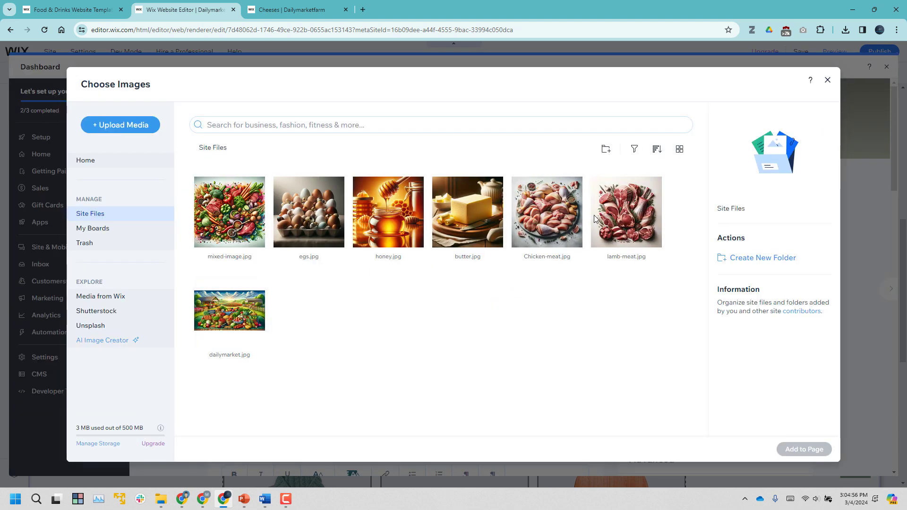
left_click(629, 219)
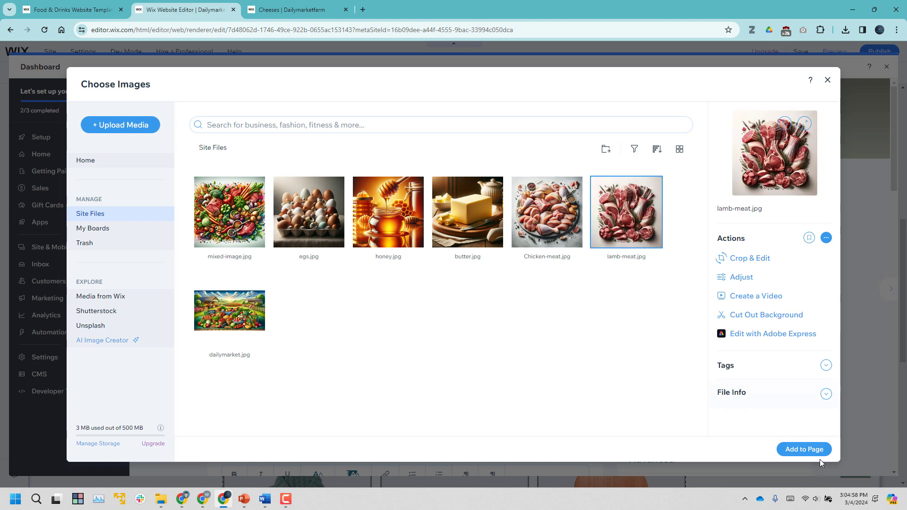
left_click(804, 449)
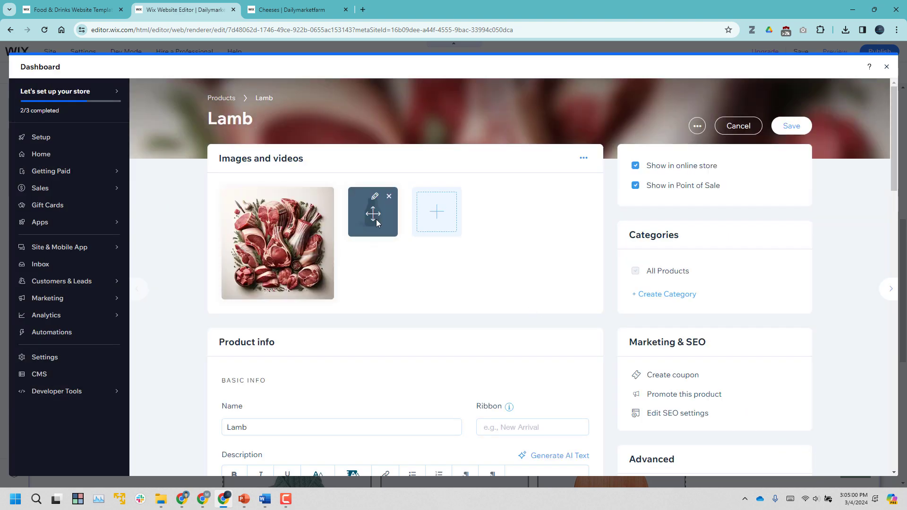
Remove the remaining vase image from the Lamb product, save it and return to the page editor.
left_click(378, 201)
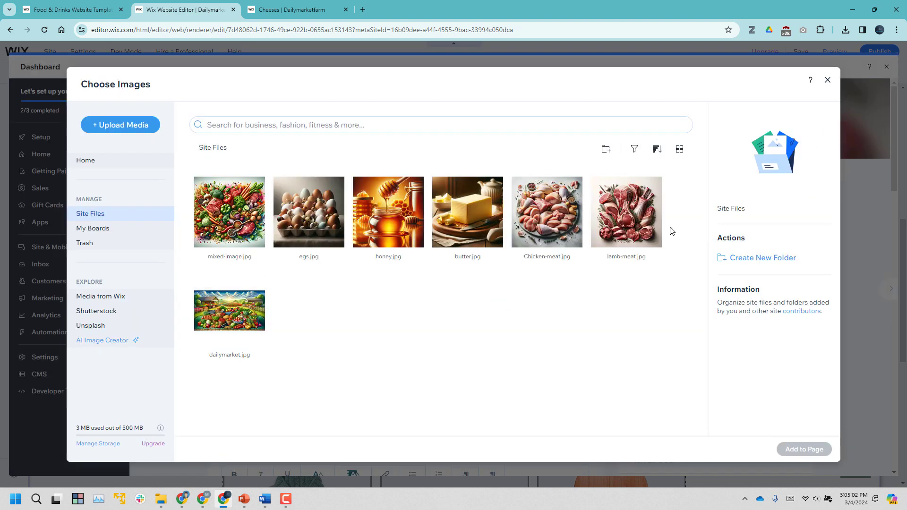
left_click(826, 81)
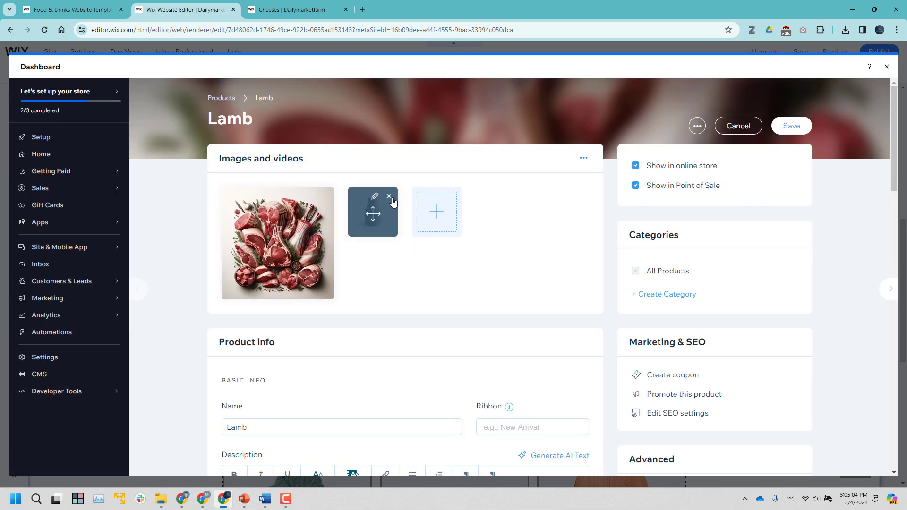
left_click(388, 195)
scroll(535, 334, "down", 5)
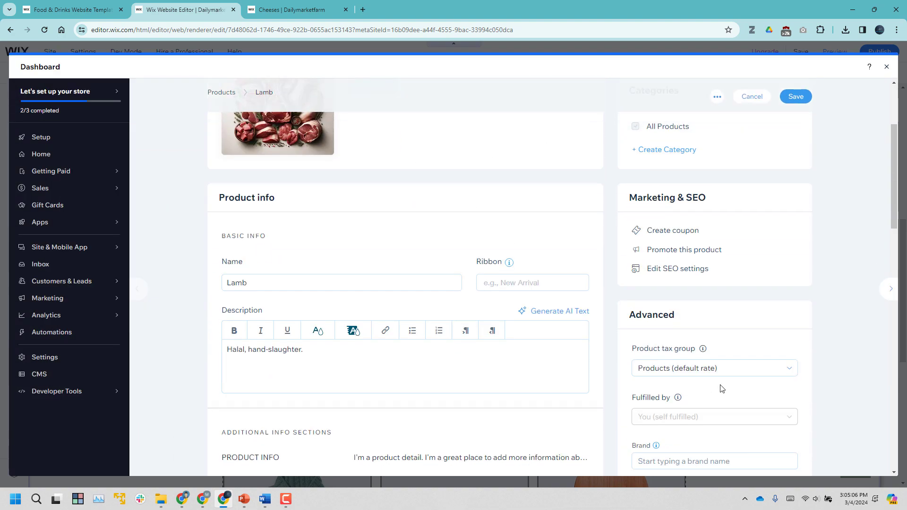
scroll(708, 274, "up", 2)
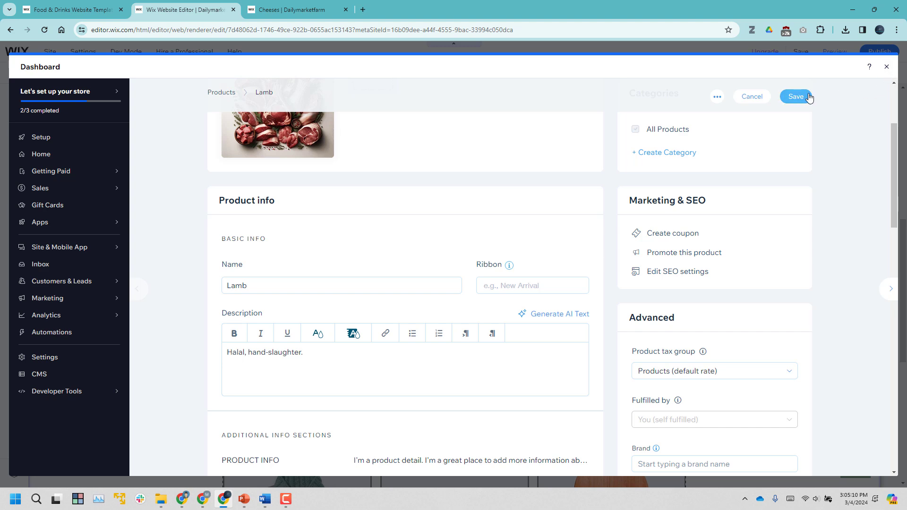
left_click(887, 67)
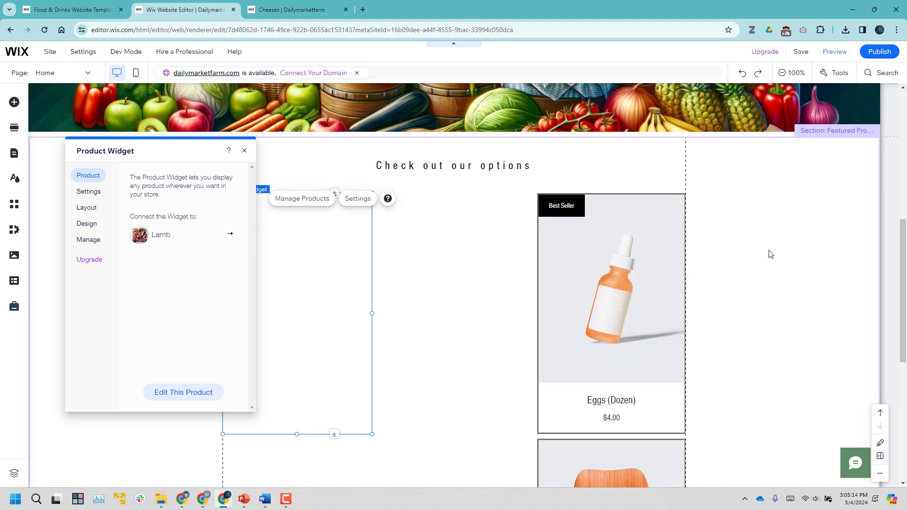
Open the Whole Chicken product for editing and remove all of its tote bag images.
left_click(473, 249)
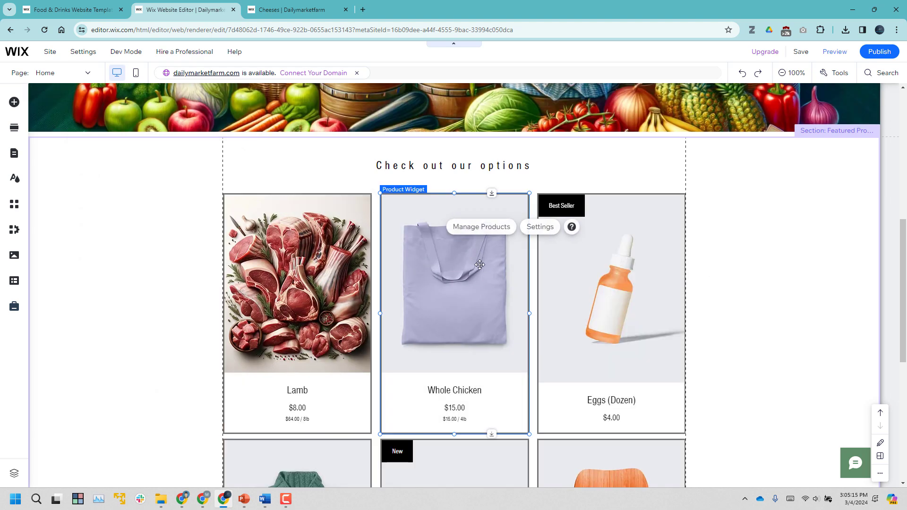
left_click(537, 227)
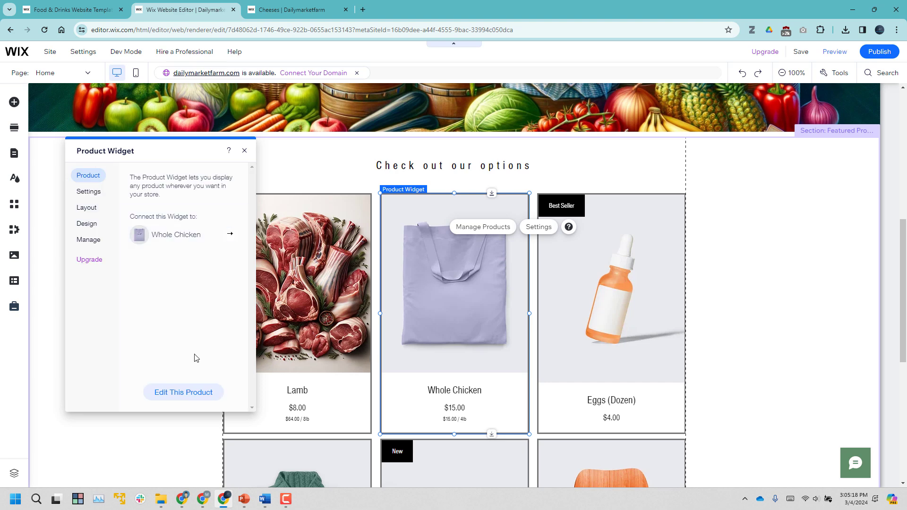
left_click(183, 391)
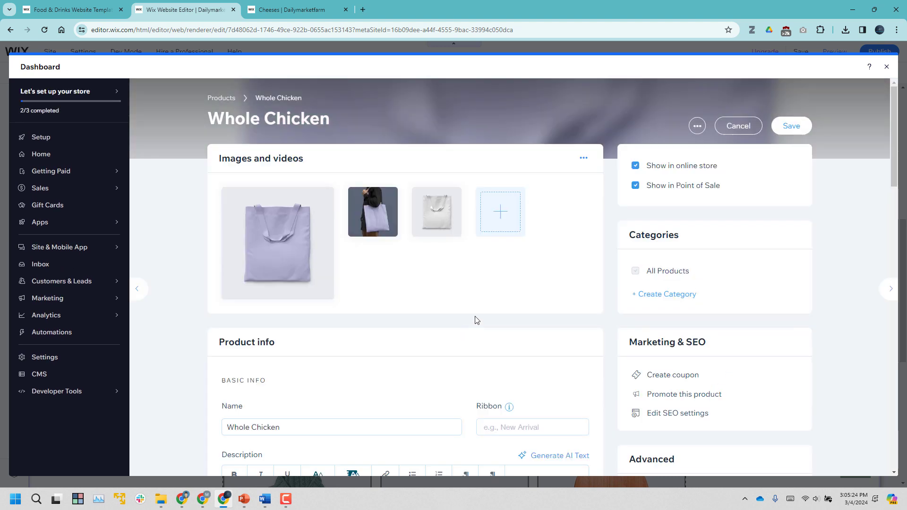
mouse_move(388, 202)
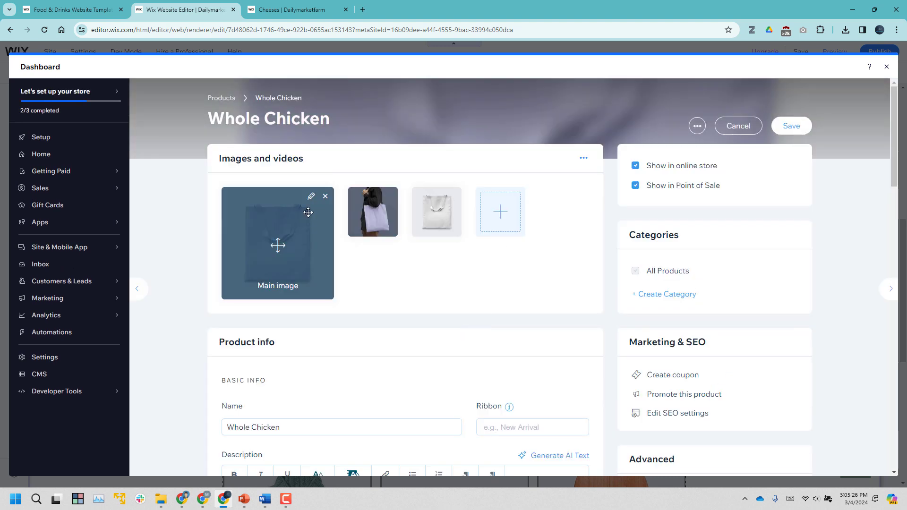
left_click(309, 197)
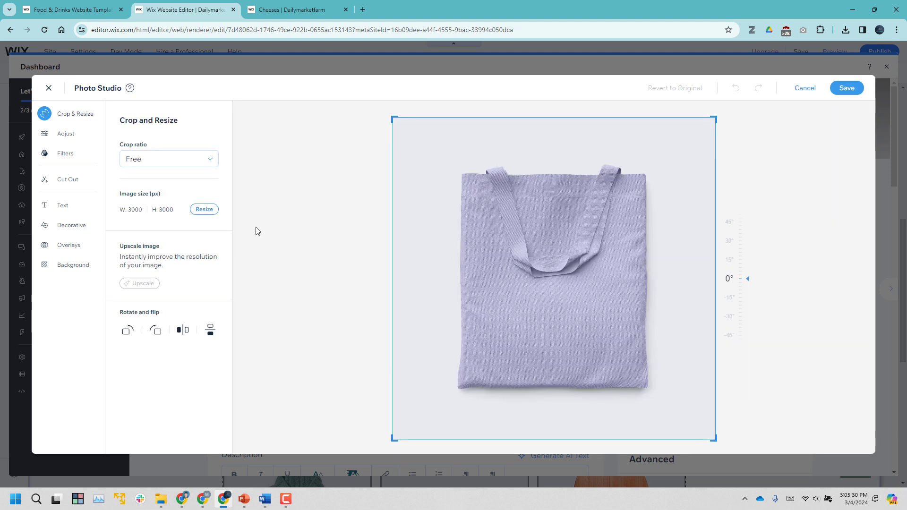
left_click(805, 88)
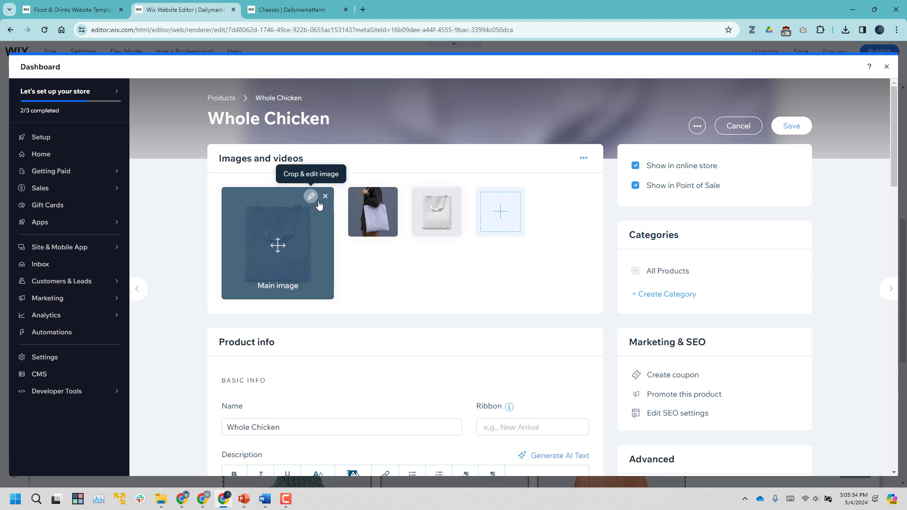
left_click(325, 196)
left_click(325, 196)
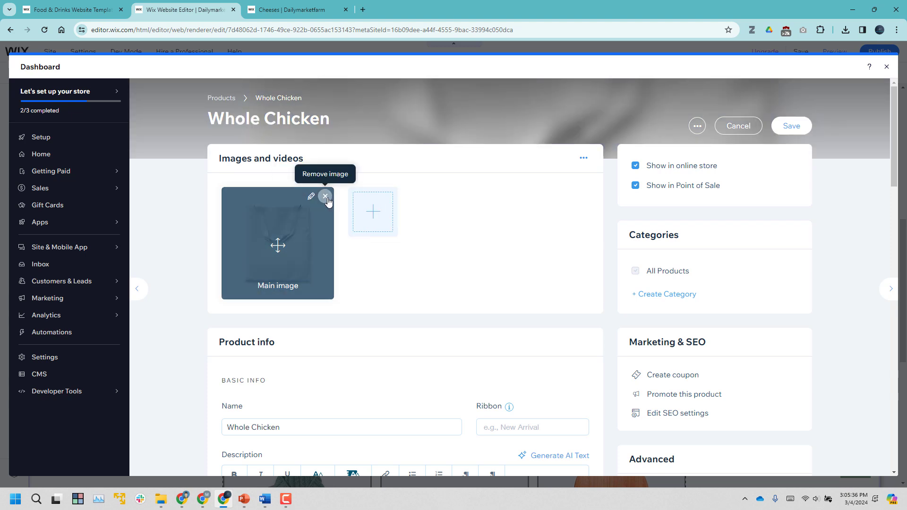
left_click(325, 196)
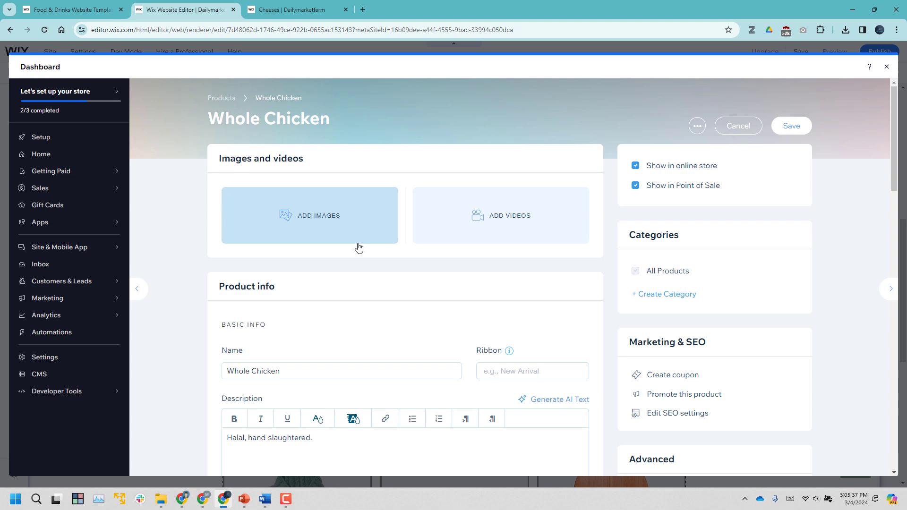
Add Chicken-meat.jpg from the site files as the Whole Chicken product's image and save the product.
left_click(332, 219)
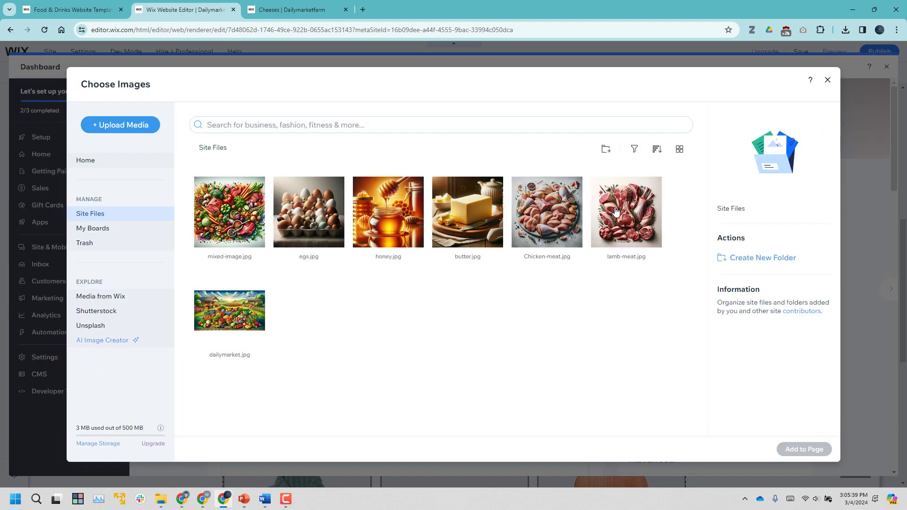
left_click(547, 211)
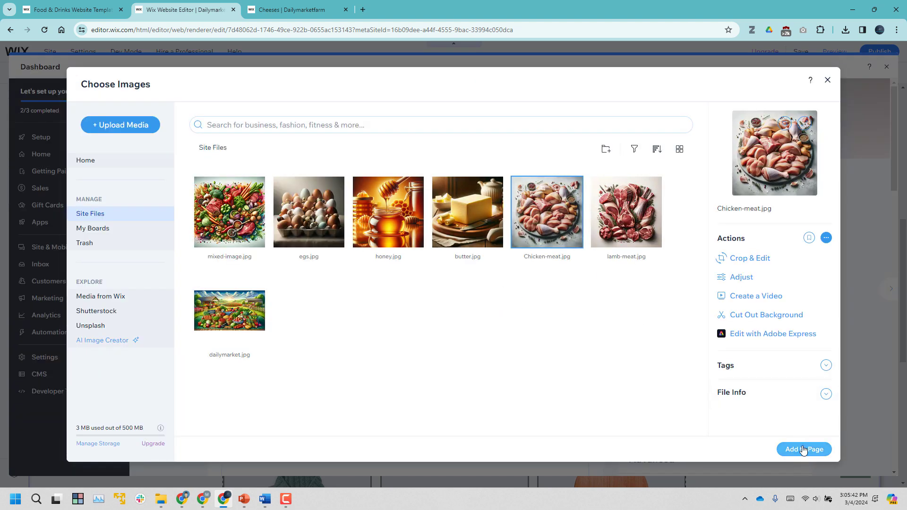
left_click(802, 449)
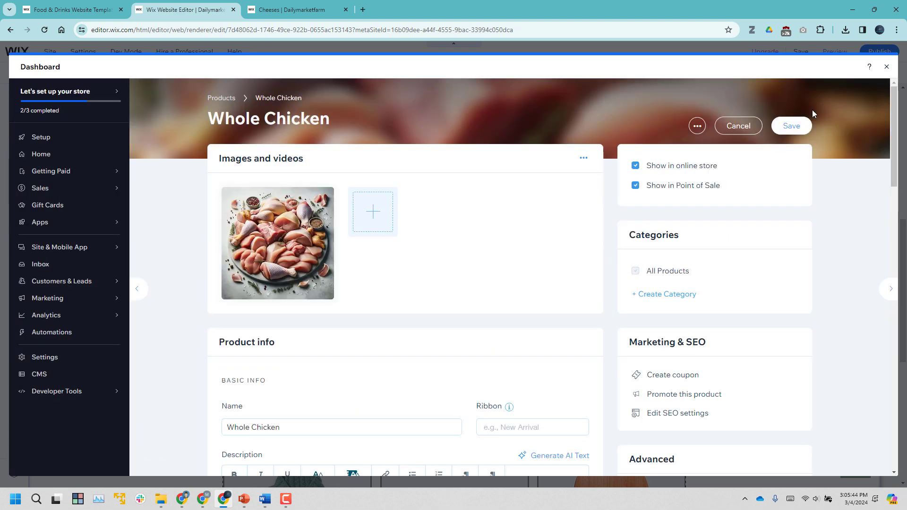
left_click(791, 125)
Shorten the product name to Chicken.
left_click(250, 427)
double_click(238, 427)
key("BackSpace")
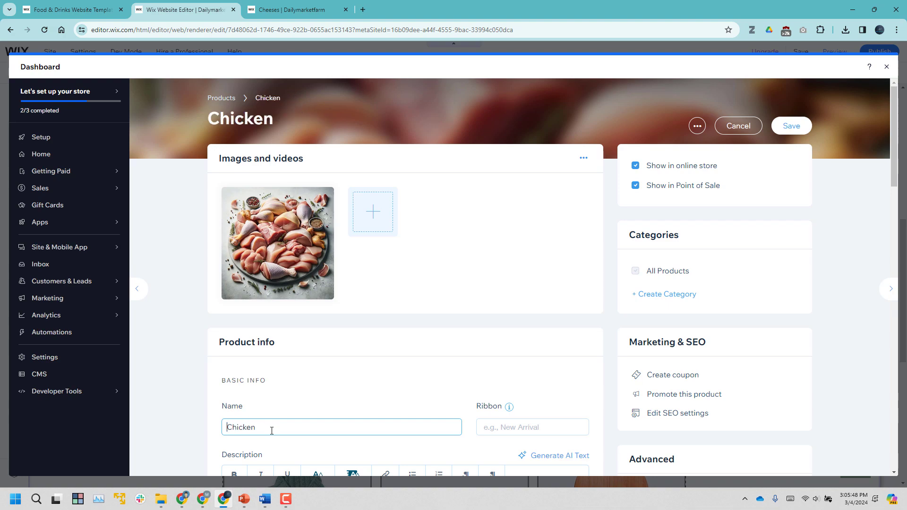
Append "Whole Chicken is around 4 lbs." to the Chicken product's description, save the product and return to the page editor.
scroll(312, 427, "down", 3)
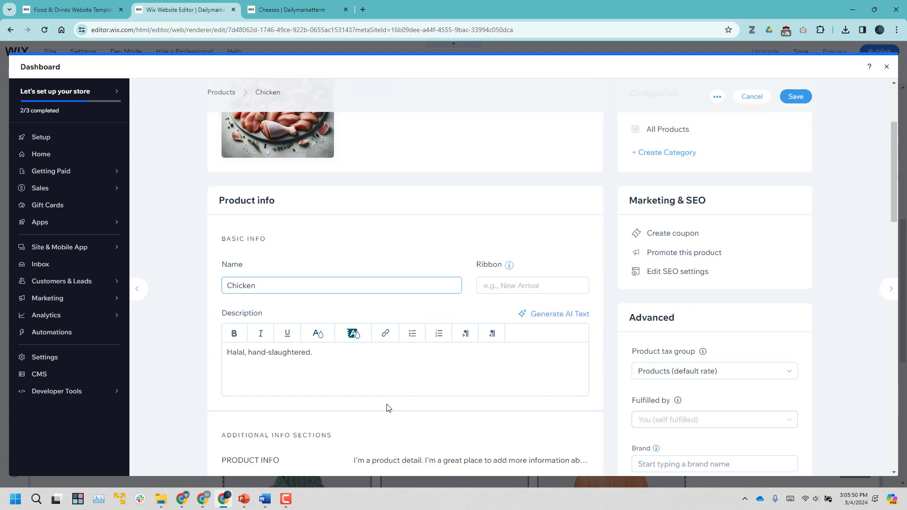
scroll(416, 366, "down", 5)
scroll(427, 371, "up", 4)
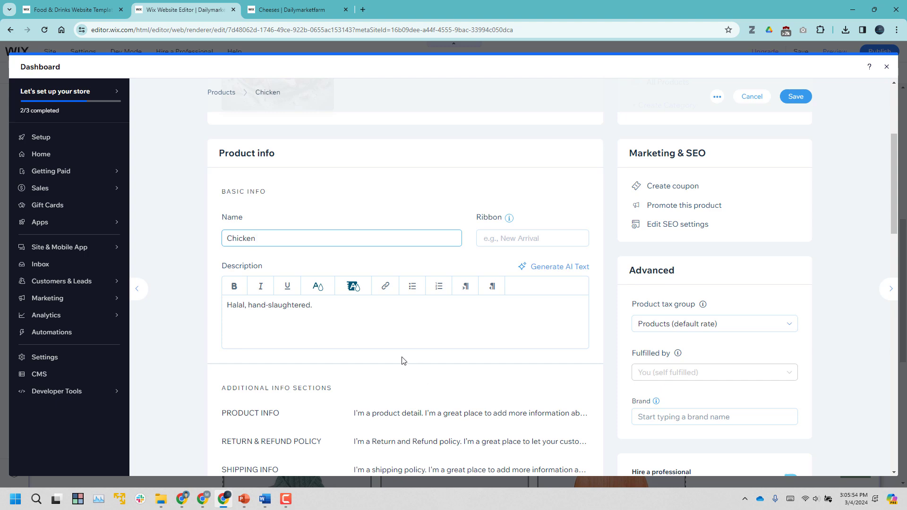
scroll(403, 361, "down", 8)
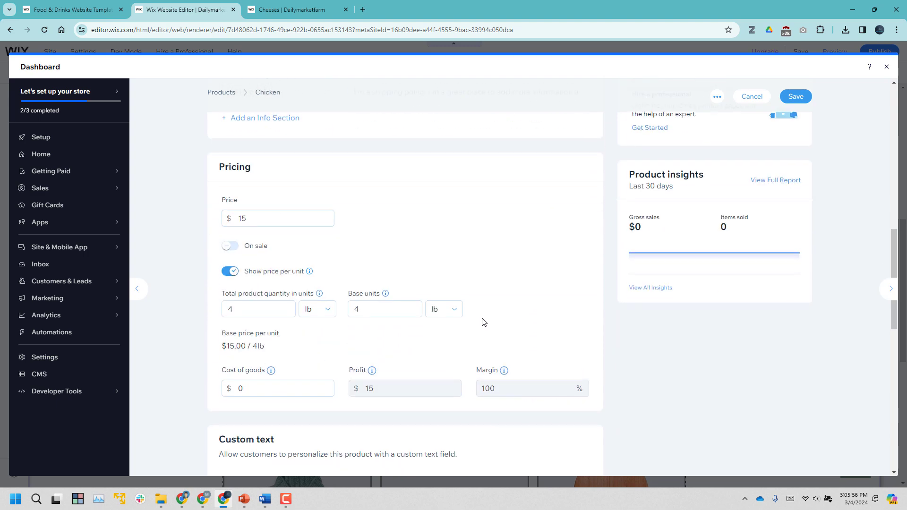
scroll(373, 276, "up", 9)
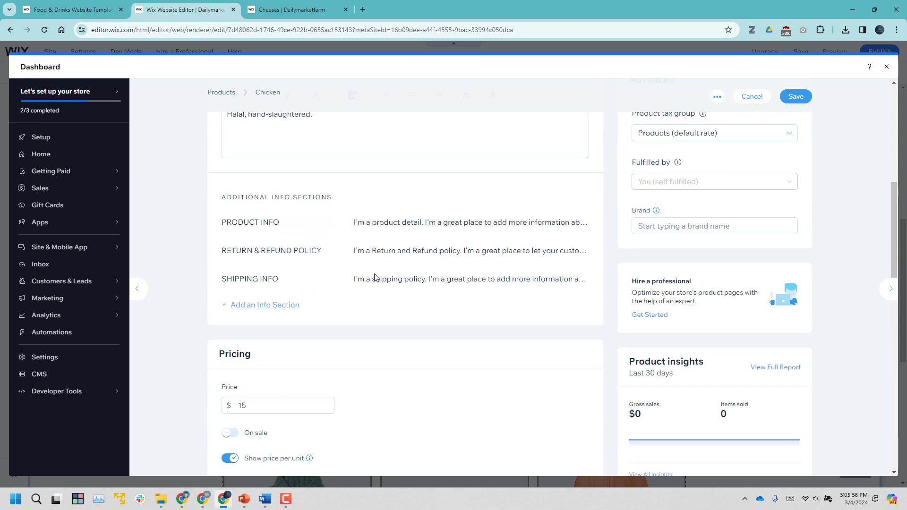
left_click(334, 360)
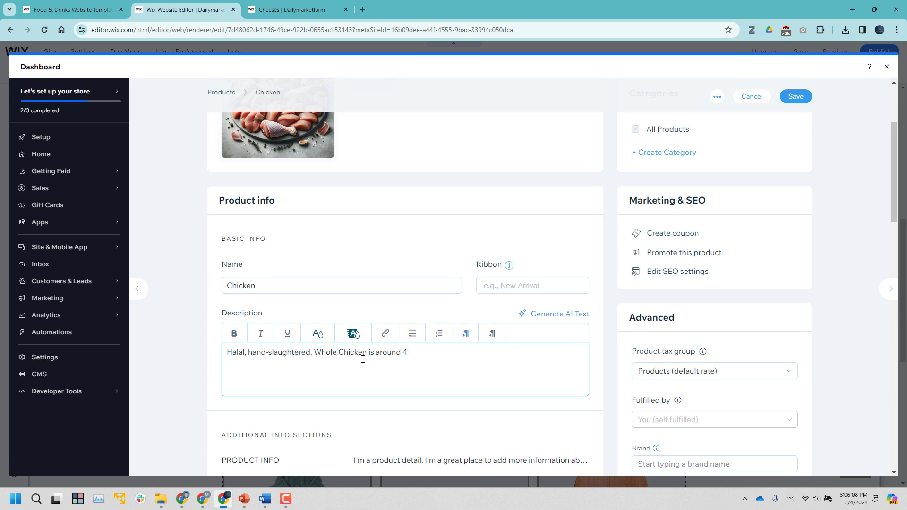
left_click(801, 102)
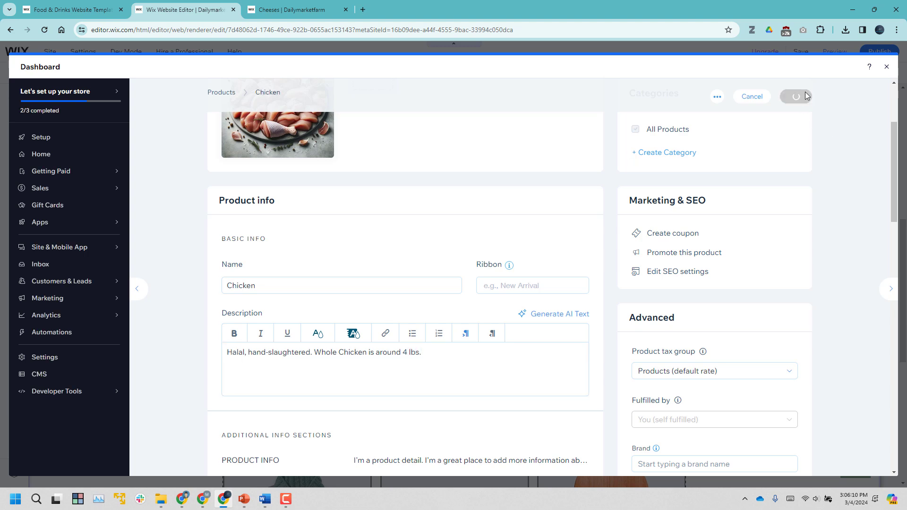
left_click(887, 69)
Open the Eggs (Dozen) product for editing and remove its bottle and portrait images.
left_click(618, 243)
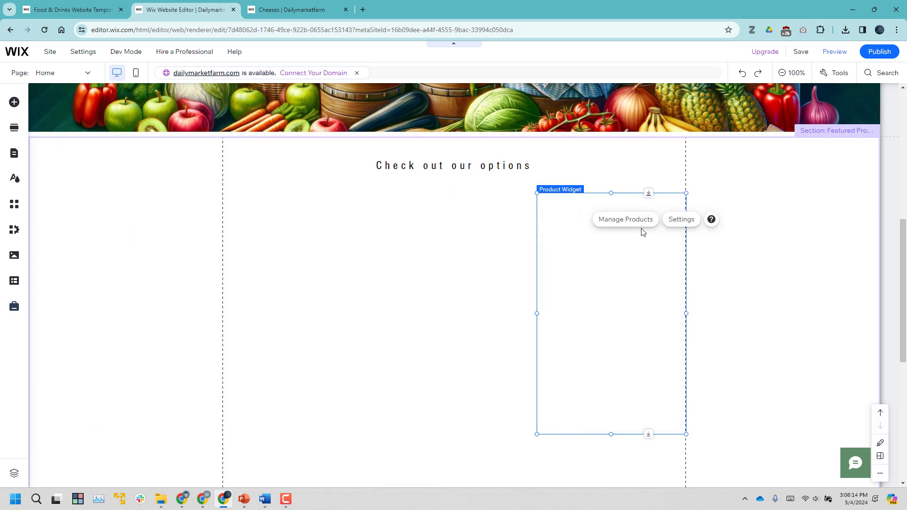
left_click(681, 221)
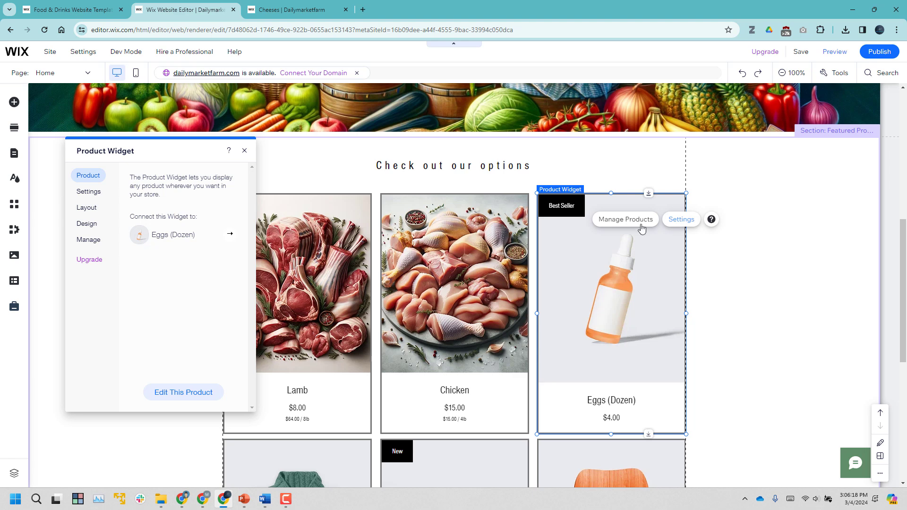
left_click(182, 397)
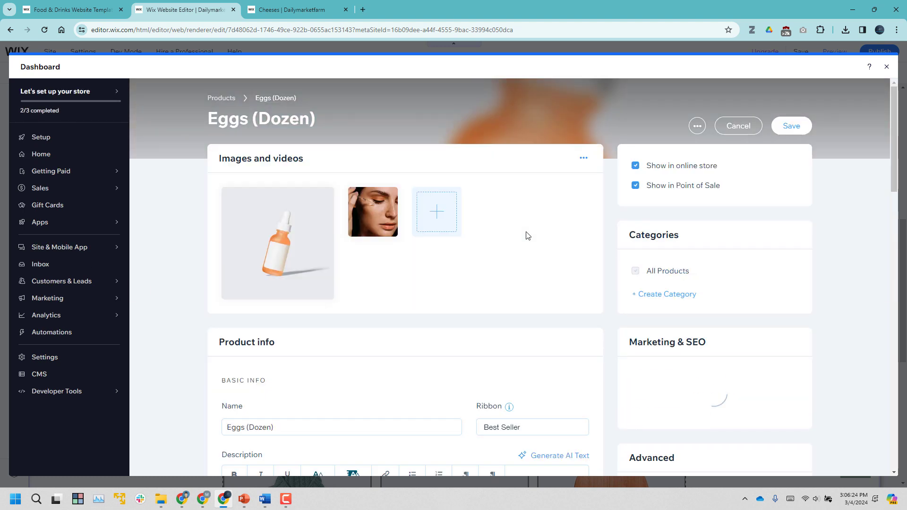
left_click(389, 196)
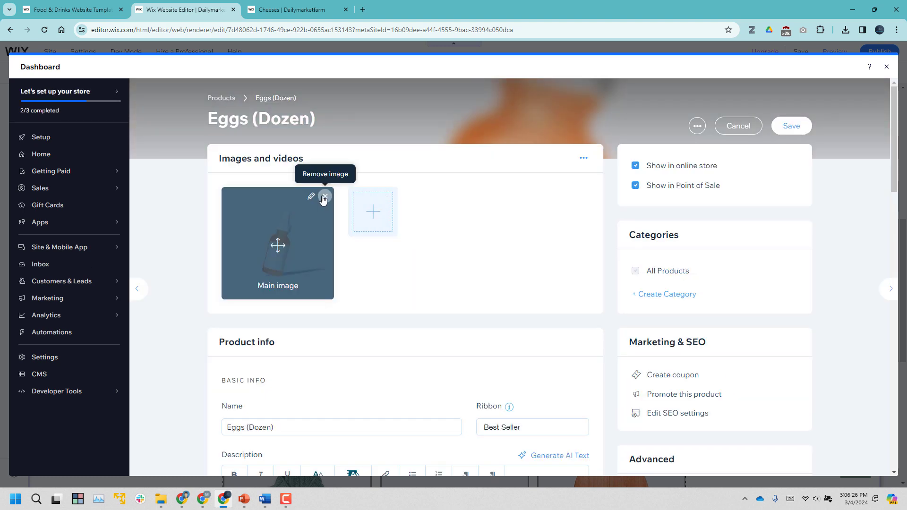
left_click(321, 196)
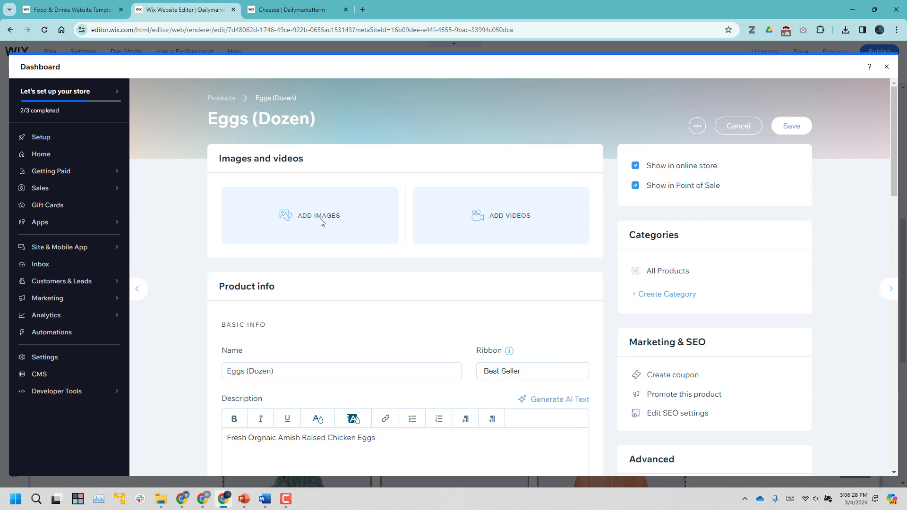
Add egs.jpg from the site files as the Eggs (Dozen) product's image, save the product and return to the page editor.
left_click(292, 216)
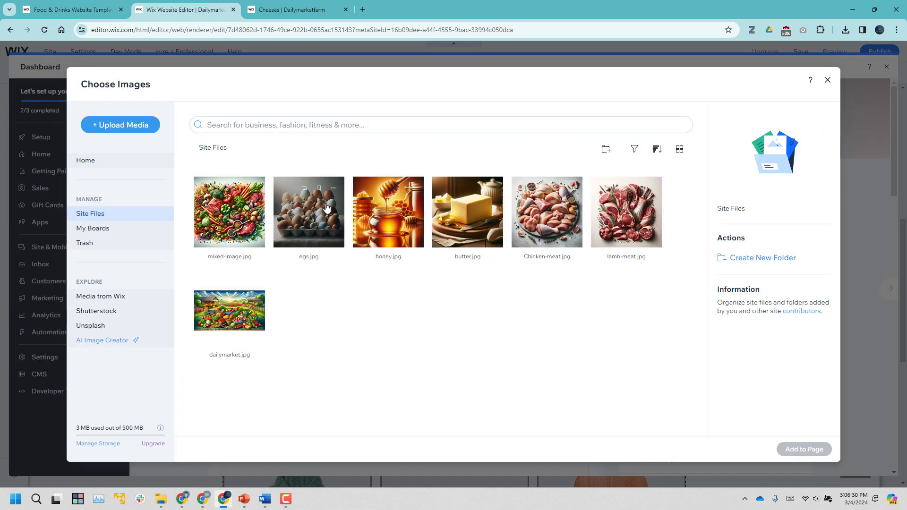
left_click(302, 220)
left_click(803, 448)
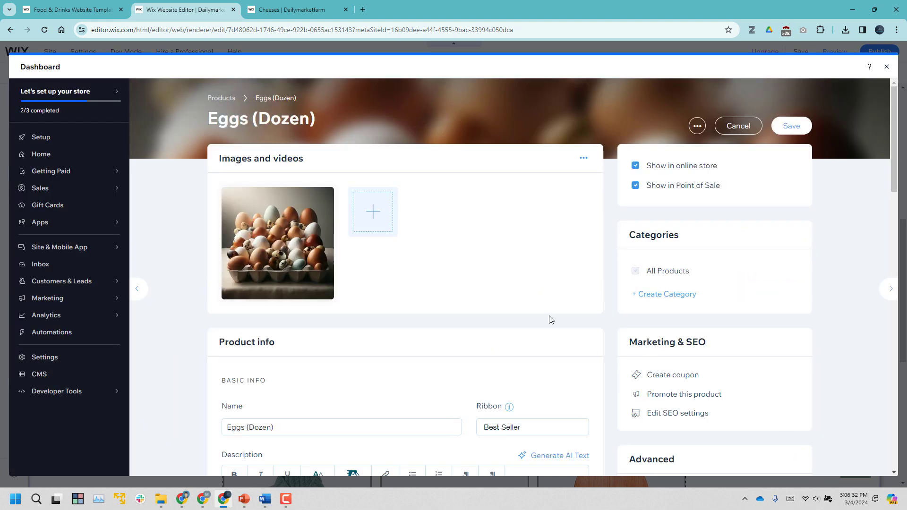
left_click(886, 70)
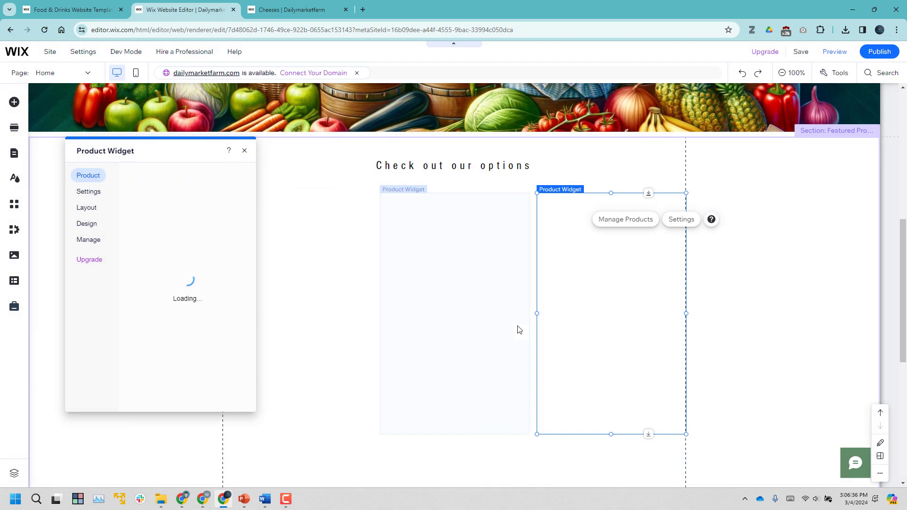
scroll(496, 326, "down", 4)
left_click(320, 322)
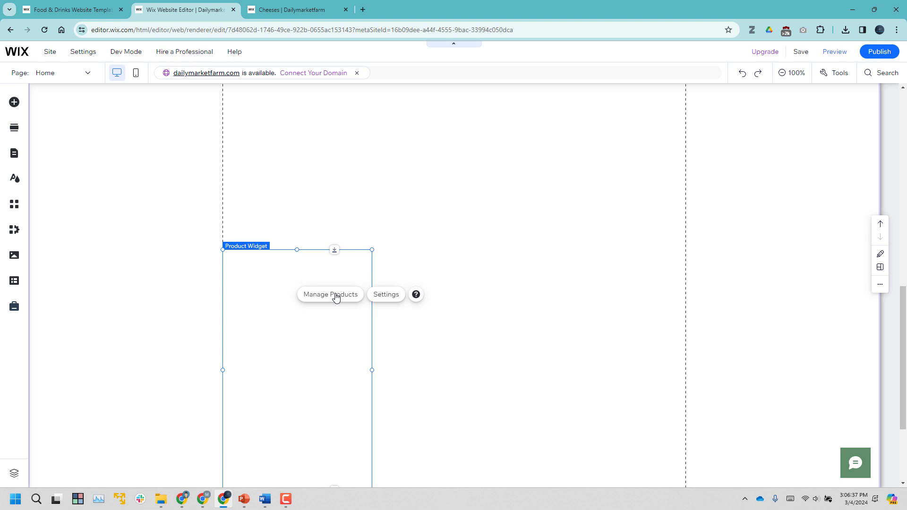
left_click(386, 295)
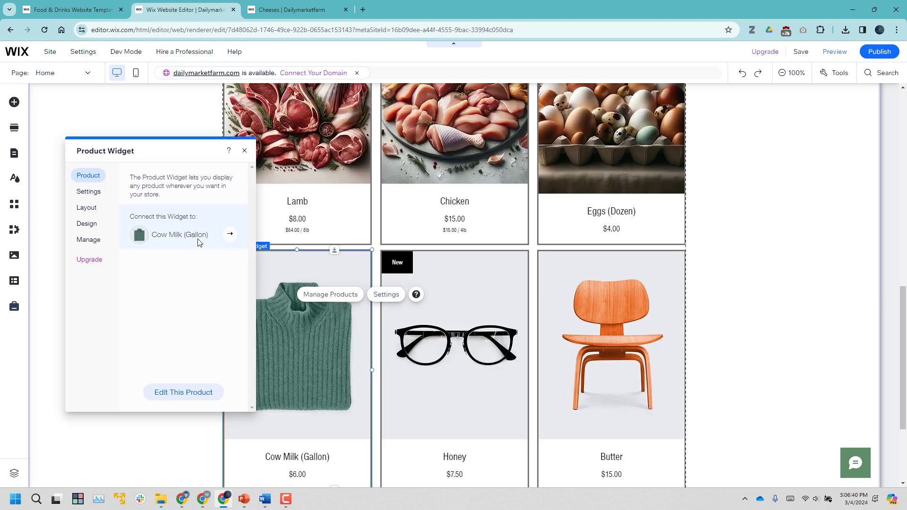
left_click(174, 396)
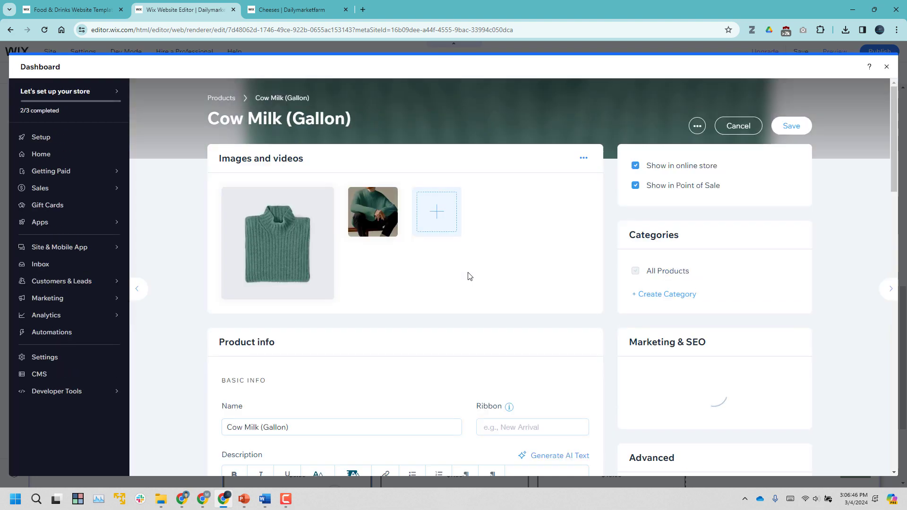
left_click(389, 194)
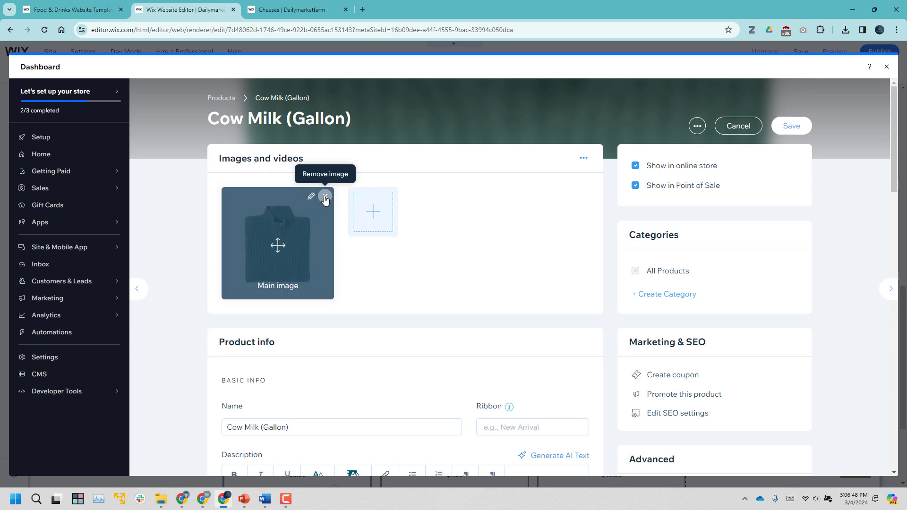
left_click(324, 197)
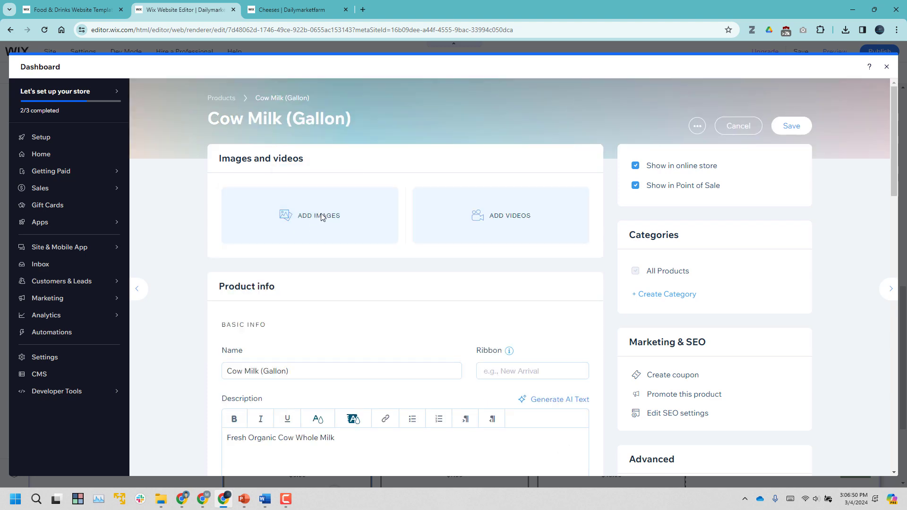
left_click(321, 217)
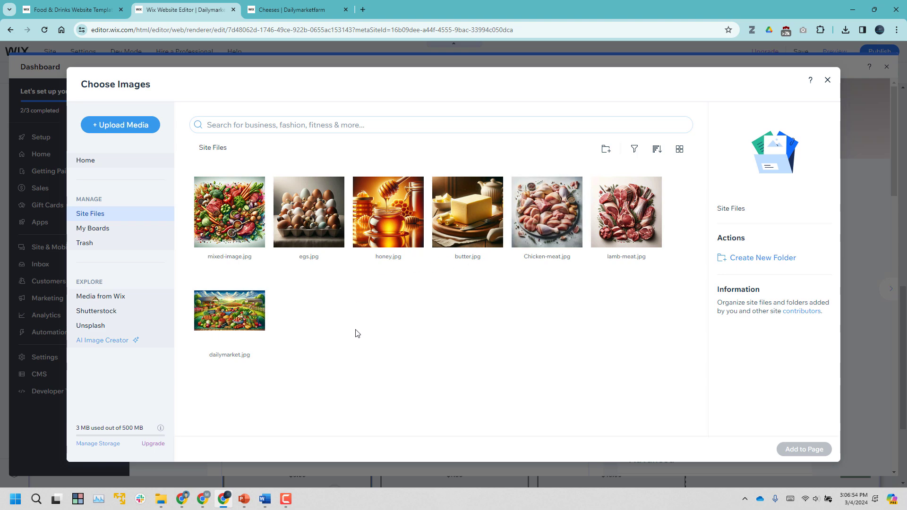
left_click(827, 81)
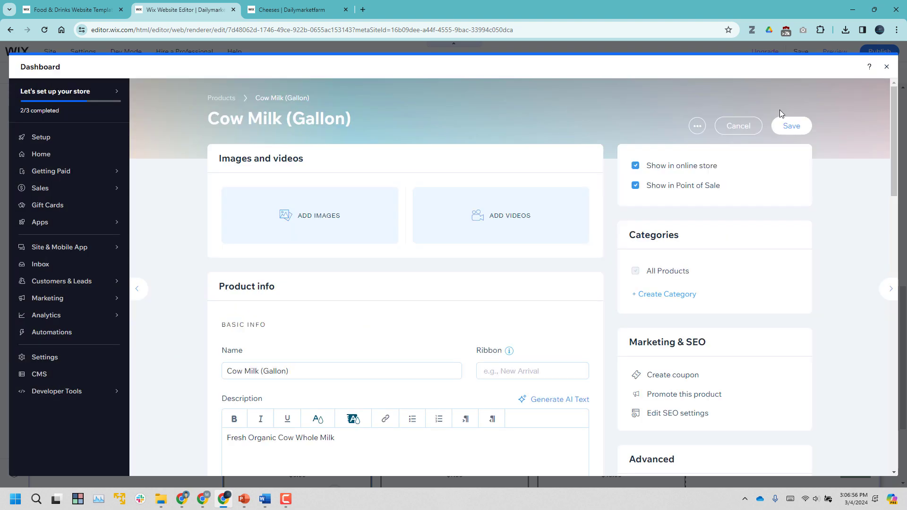
left_click(885, 67)
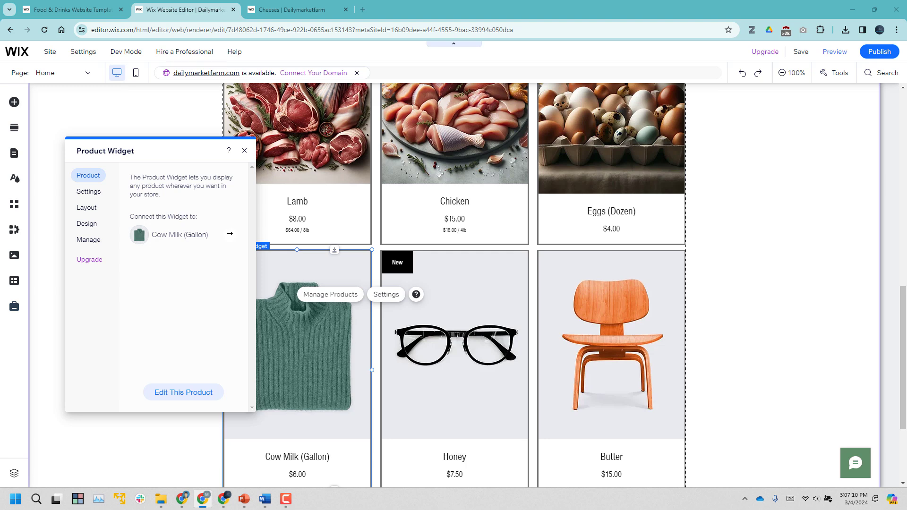
Open the Honey product for editing and remove its glasses and portrait images.
left_click(488, 264)
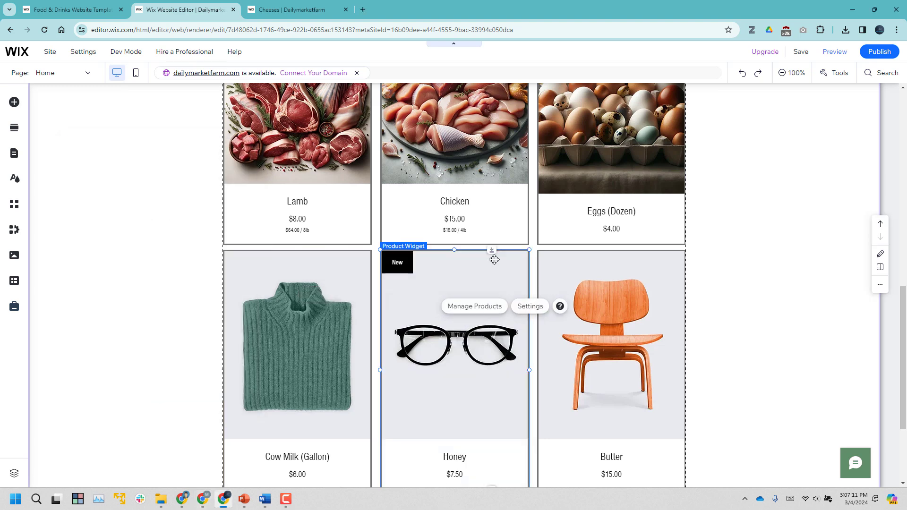
left_click(525, 308)
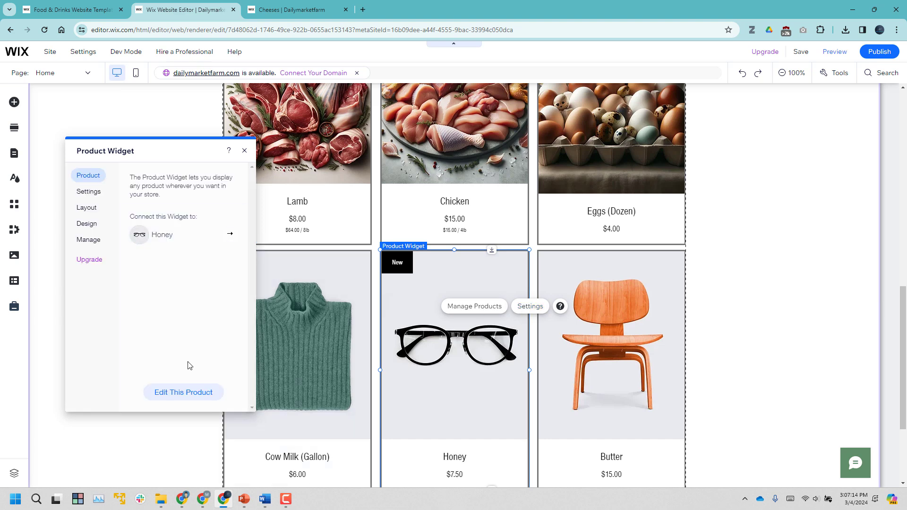
left_click(177, 392)
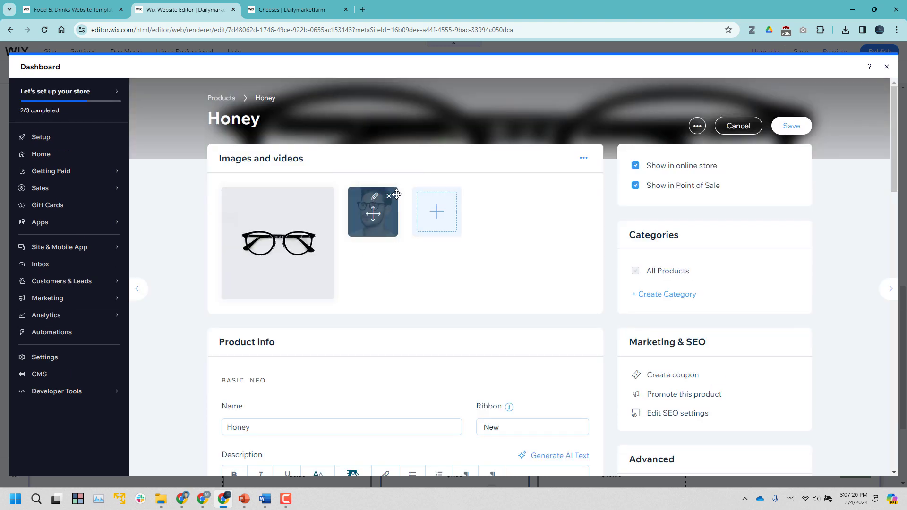
left_click(389, 195)
left_click(323, 199)
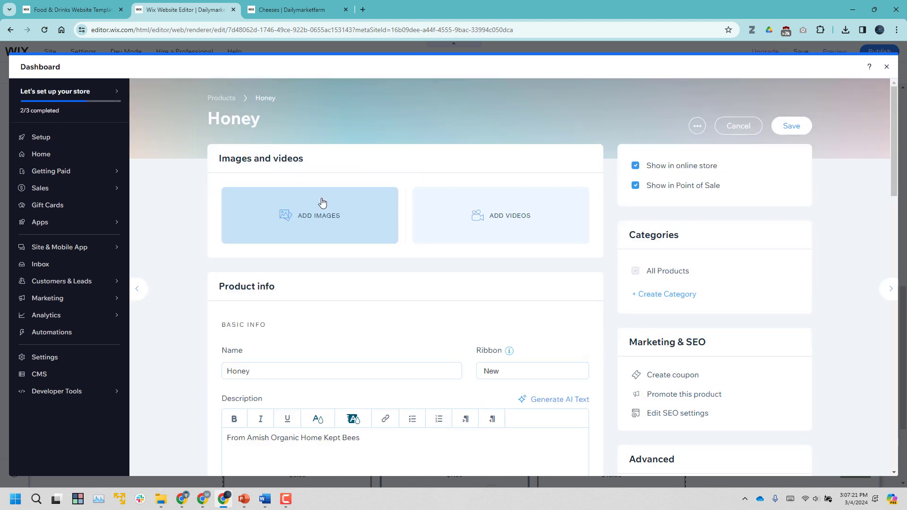
Add honey.jpg from the site files as the Honey product's image, save the product and return to the page editor.
left_click(289, 207)
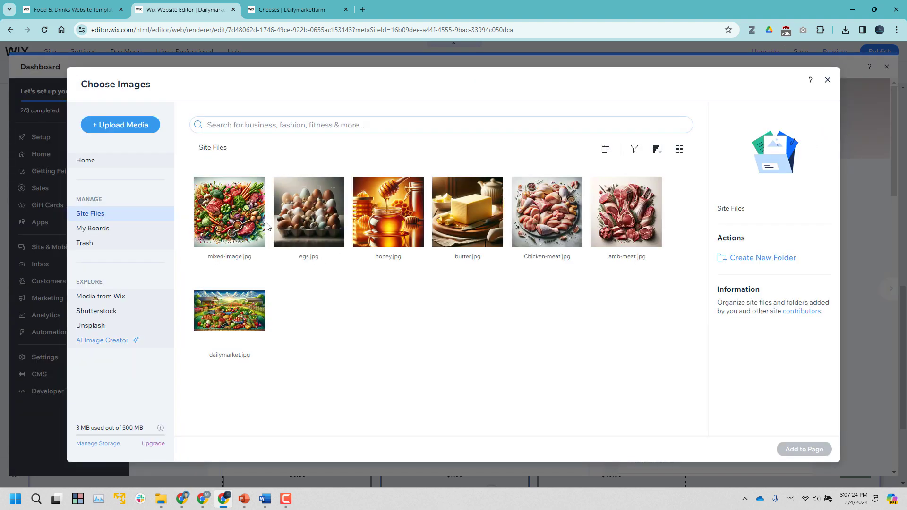
left_click(388, 213)
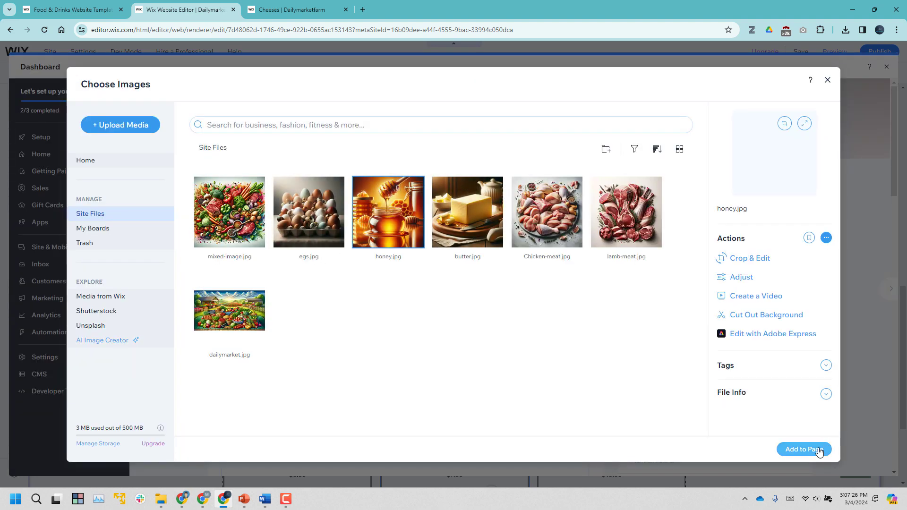
left_click(803, 449)
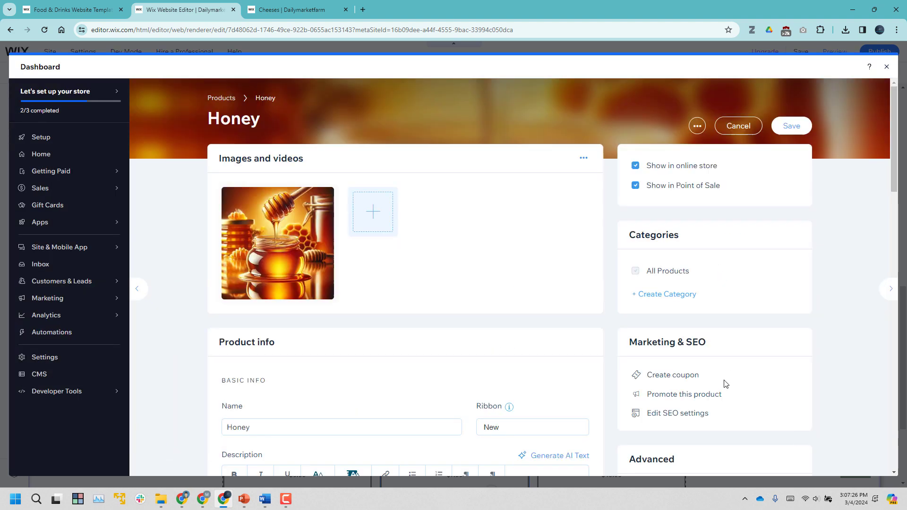
left_click(887, 67)
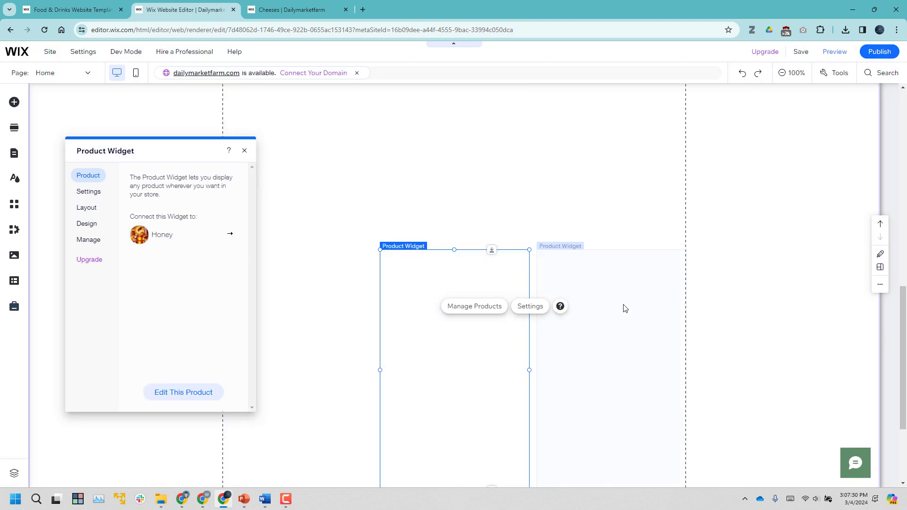
Open the Butter product for editing and replace its main chair image with butter.jpg from the site files.
left_click(690, 282)
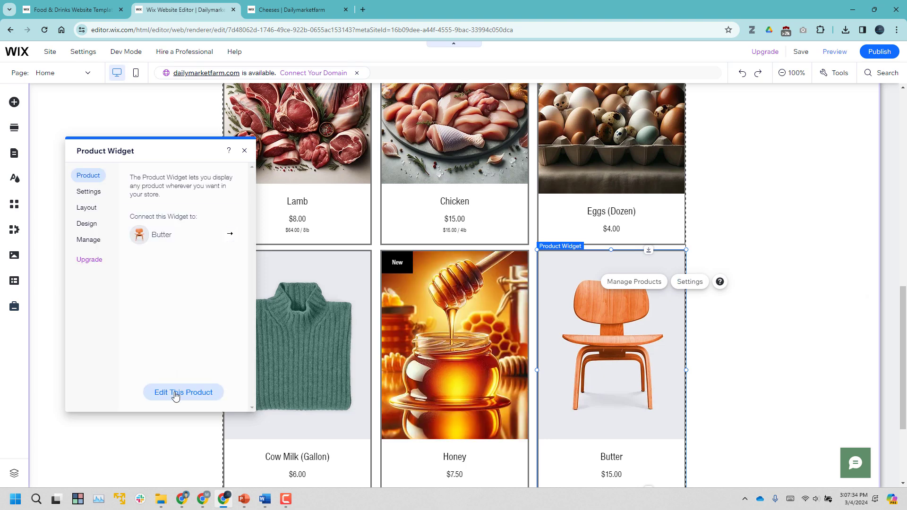
left_click(175, 397)
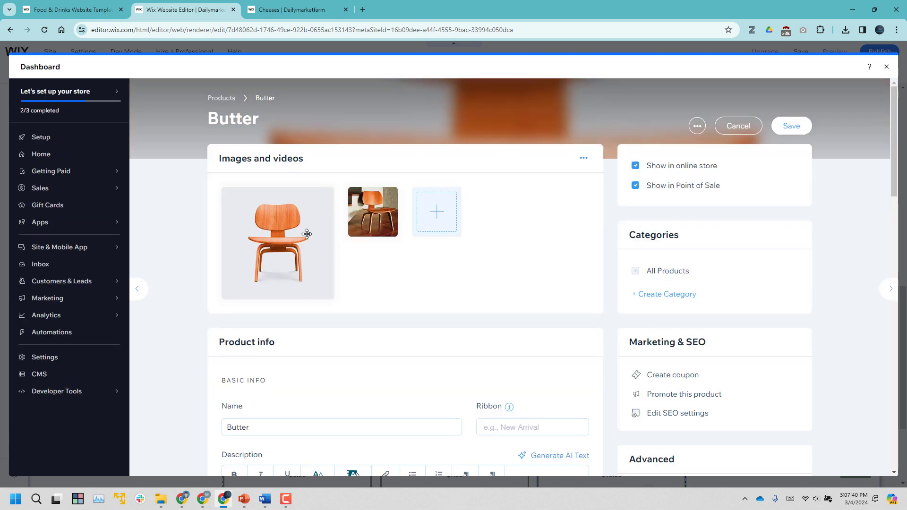
left_click(323, 206)
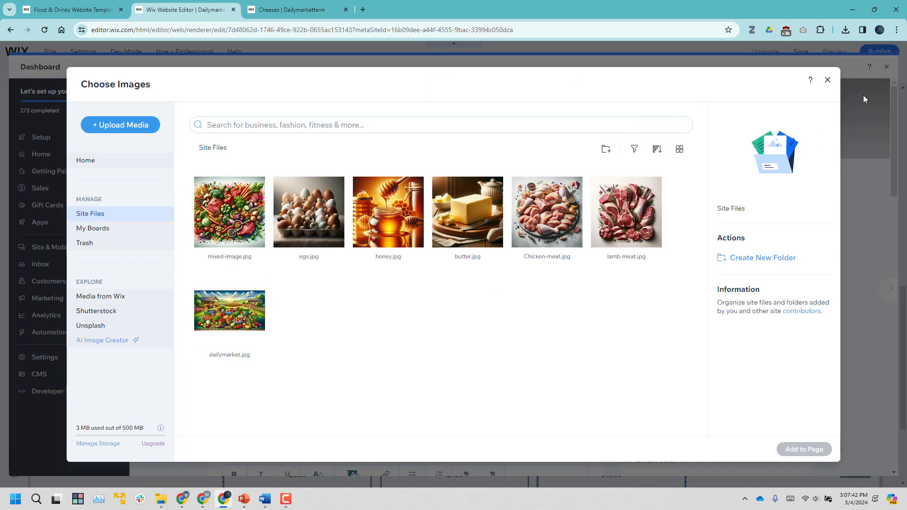
left_click(388, 215)
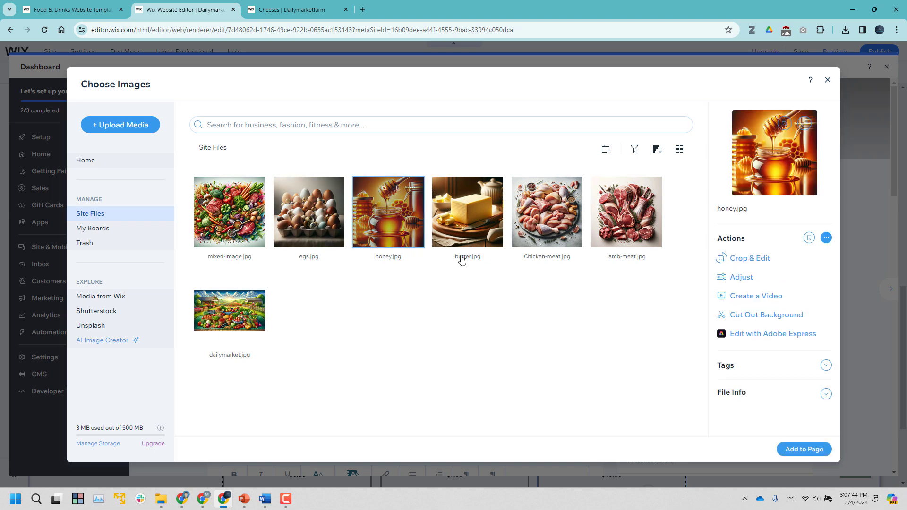
left_click(473, 220)
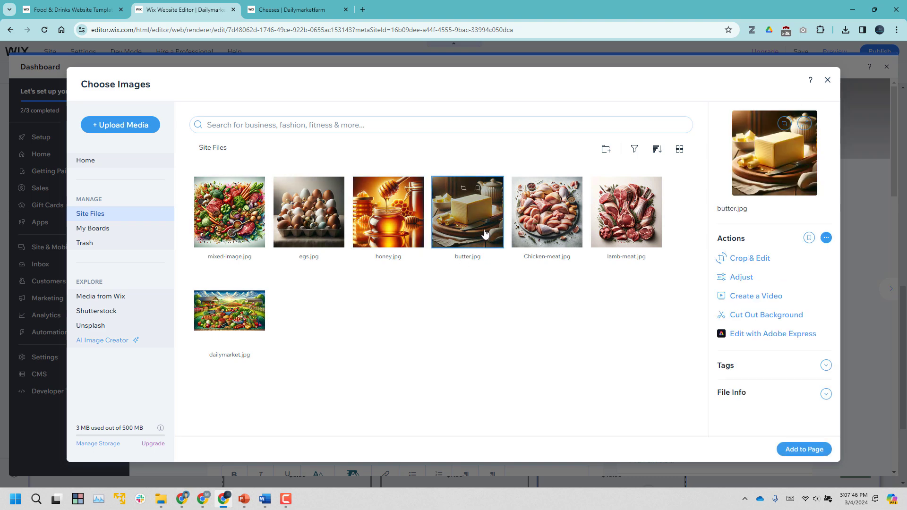
left_click(387, 213)
left_click(468, 213)
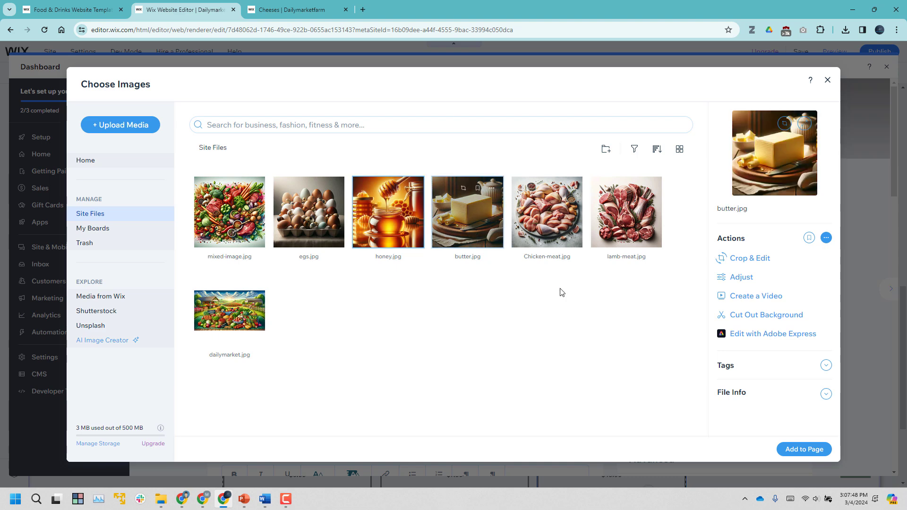
left_click(795, 449)
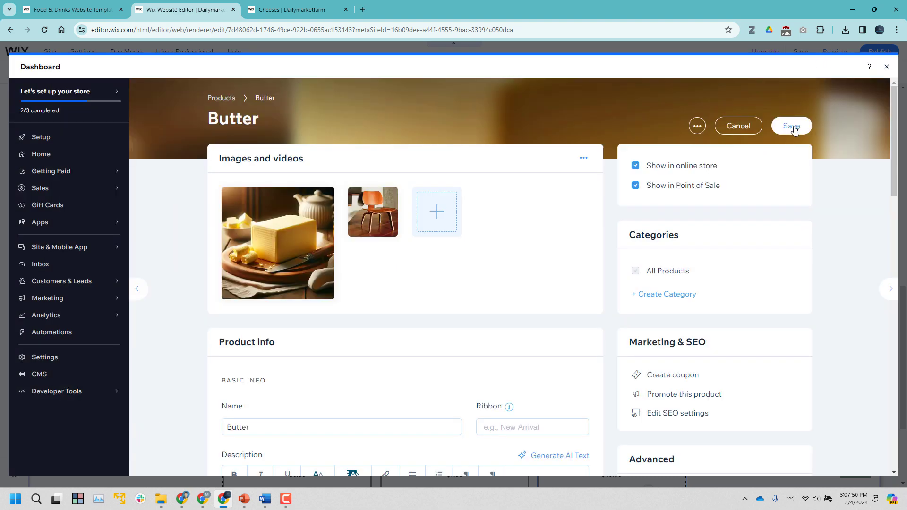
Save the Butter product, return to the page editor and close the product widget's settings.
left_click(793, 126)
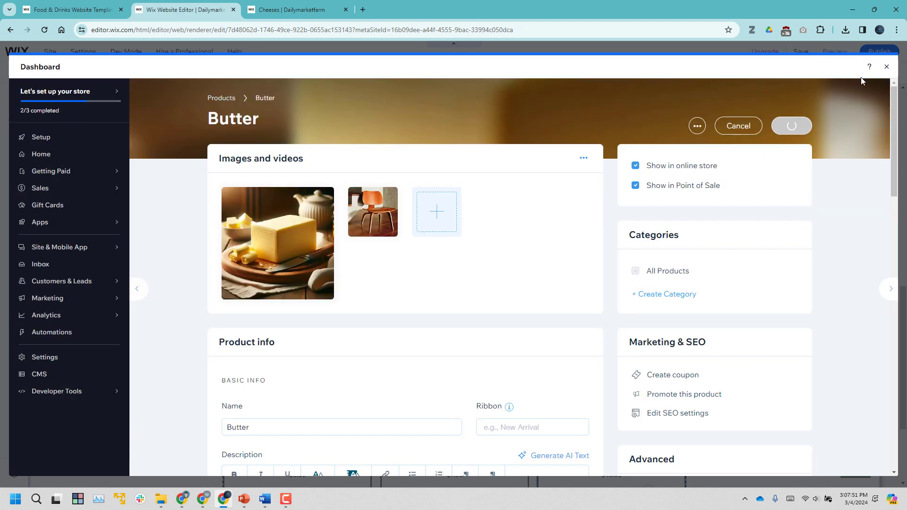
left_click(887, 67)
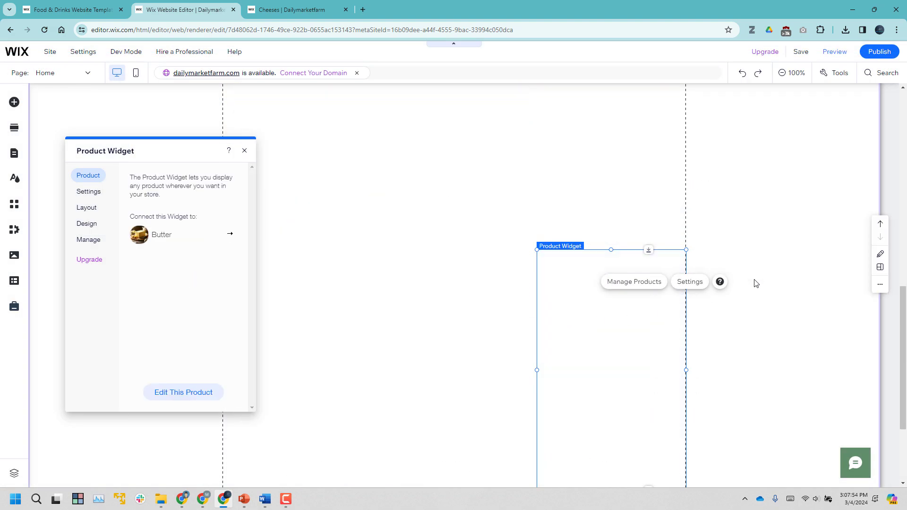
left_click(244, 150)
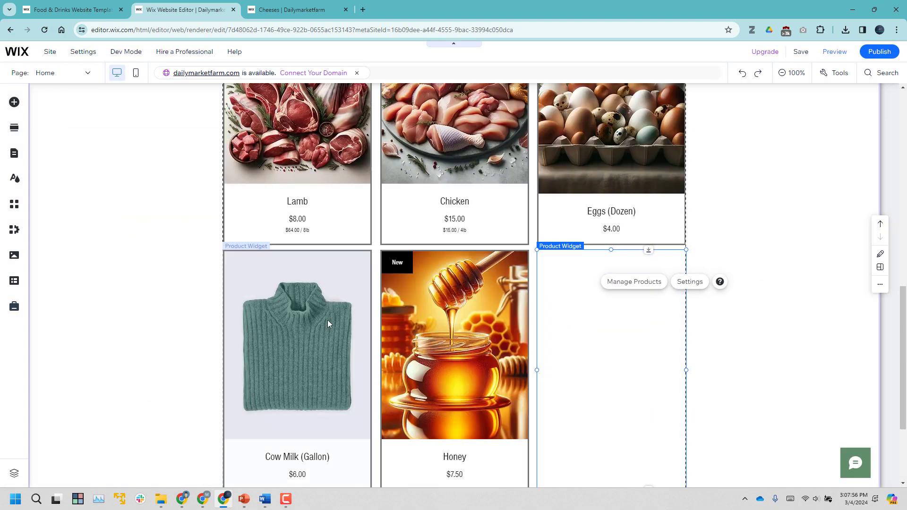
Open the Cow Milk (Gallon) product for editing and remove both of its sweater images.
left_click(328, 312)
left_click(395, 289)
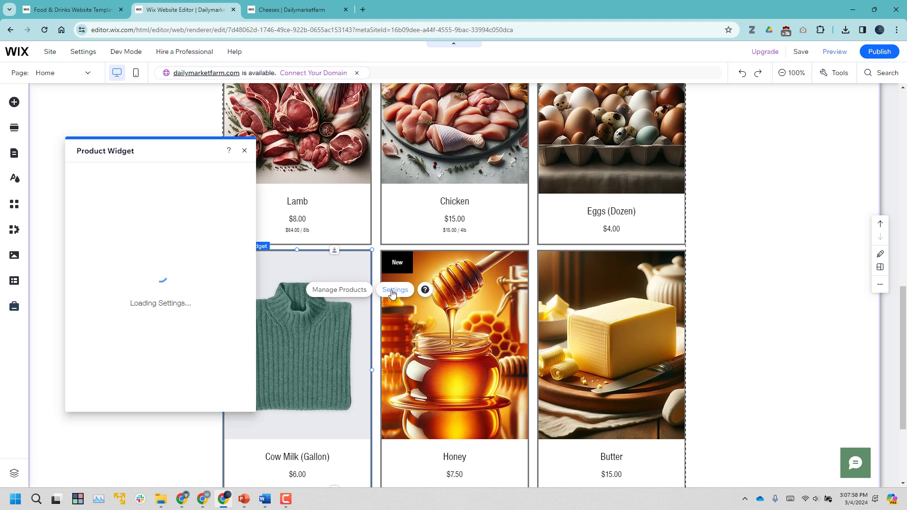
left_click(201, 393)
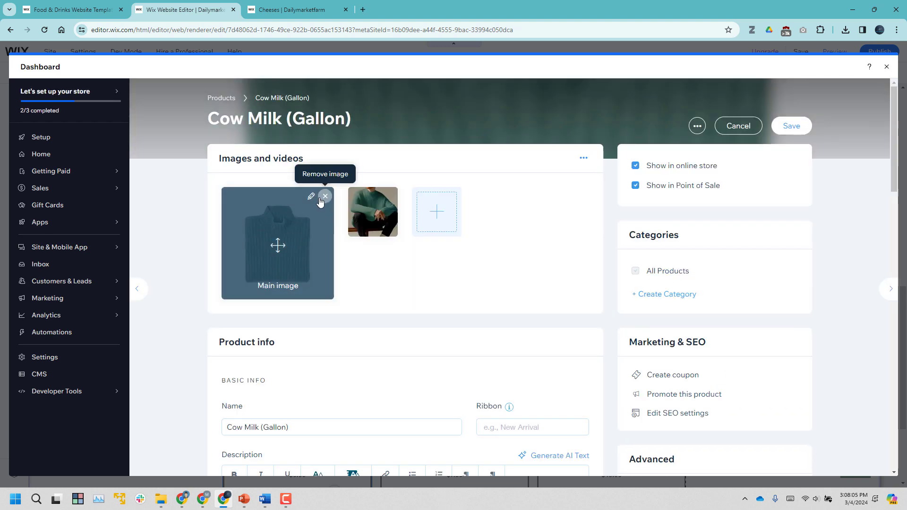
left_click(324, 196)
left_click(324, 196)
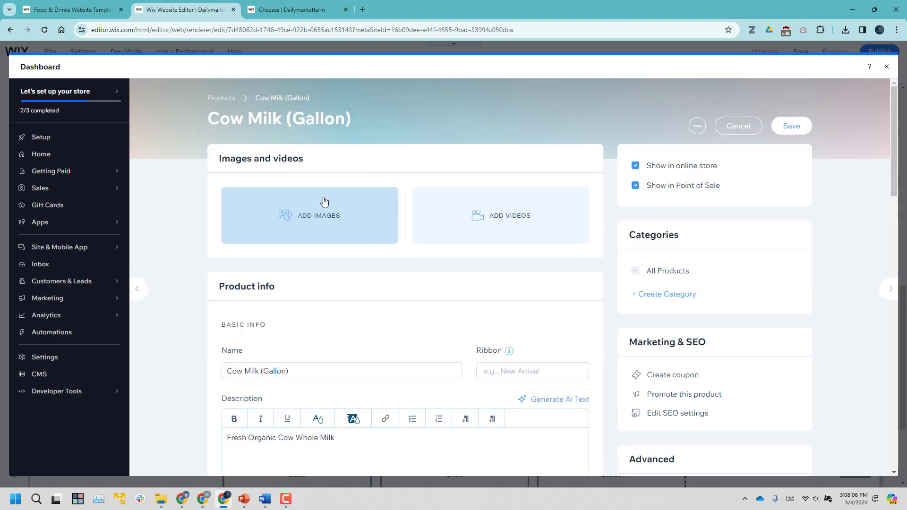
Upload cow-milk.jpg from the Desktop folder and add it as the Cow Milk (Gallon) product's image.
left_click(308, 223)
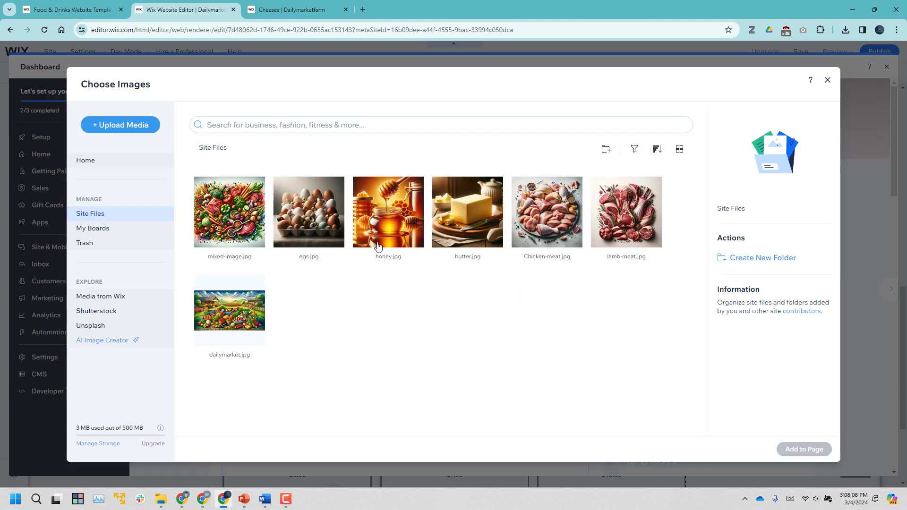
right_click(458, 326)
left_click(505, 375)
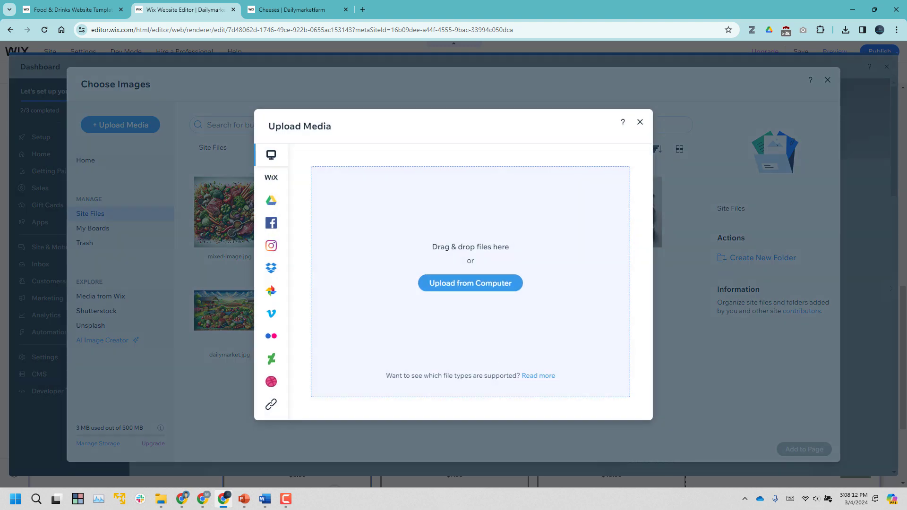
left_click(202, 499)
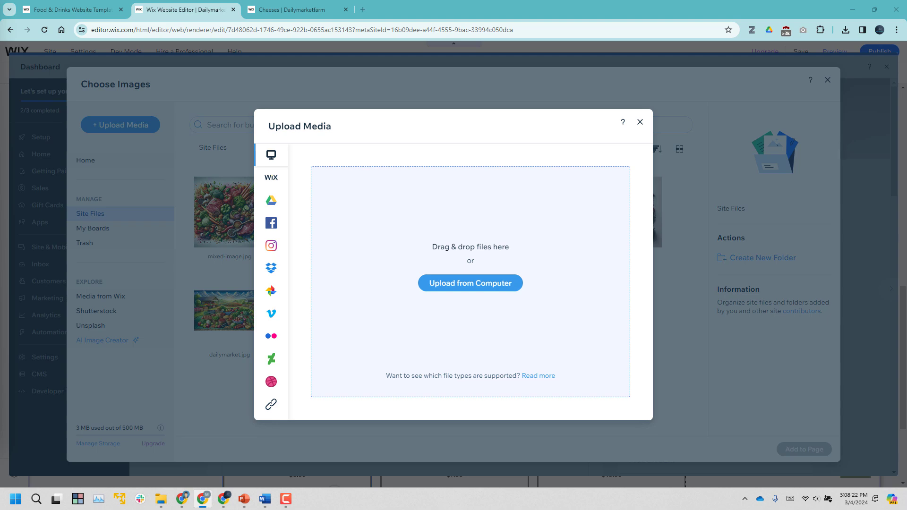
left_click(475, 287)
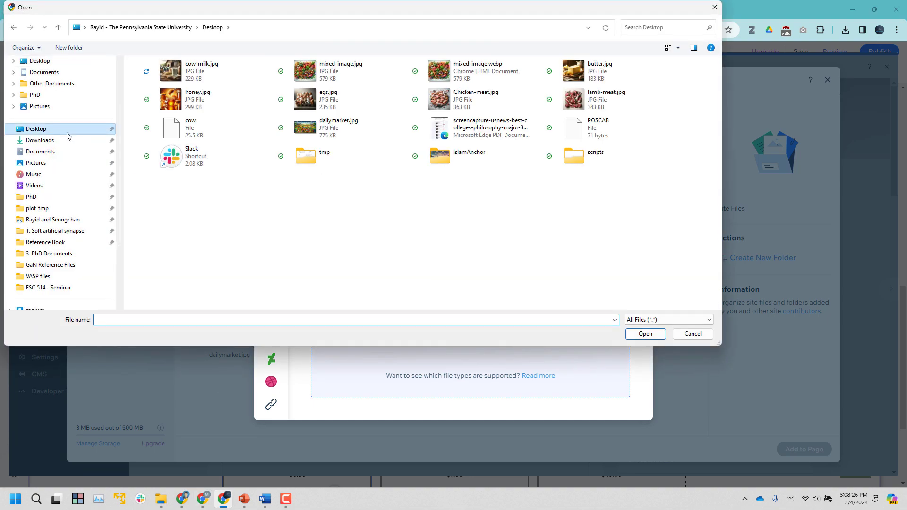
double_click(203, 73)
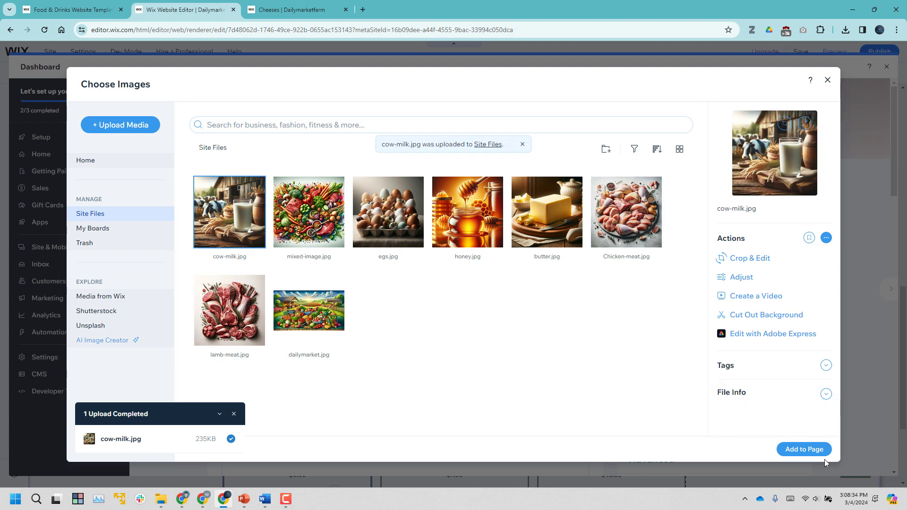
left_click(821, 453)
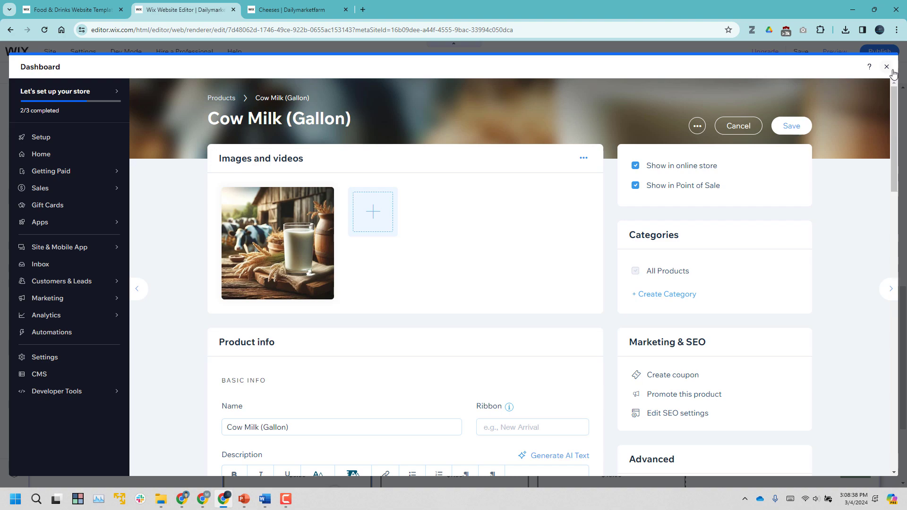
Close the Cow Milk product's dashboard page and the product widget's settings to return to the page editor.
scroll(489, 364, "down", 15)
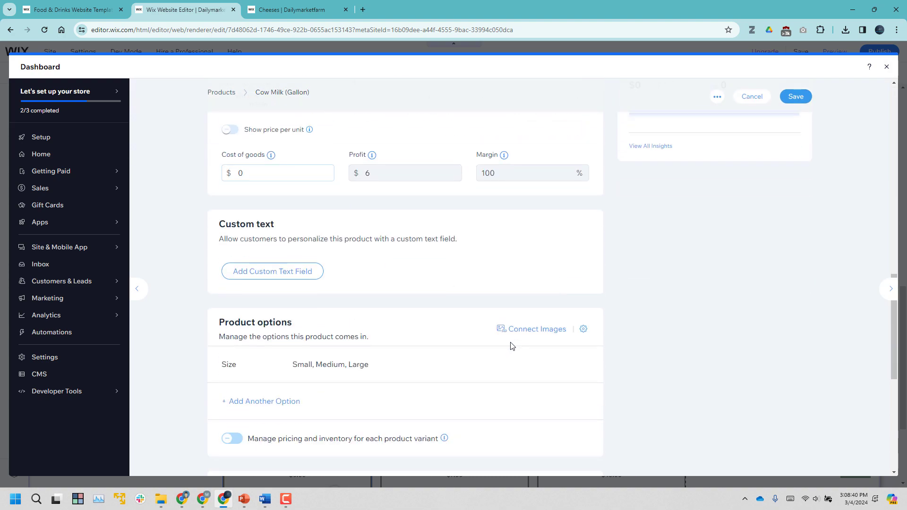
scroll(521, 341, "down", 2)
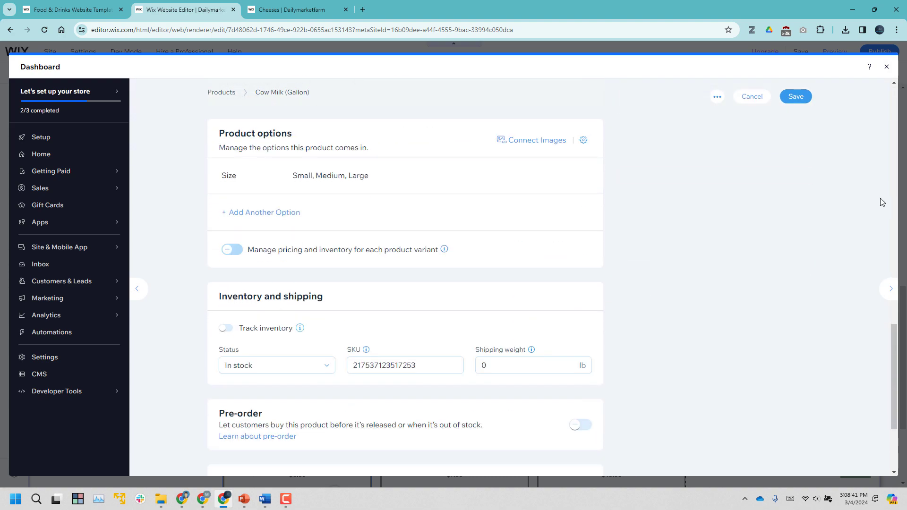
left_click(888, 67)
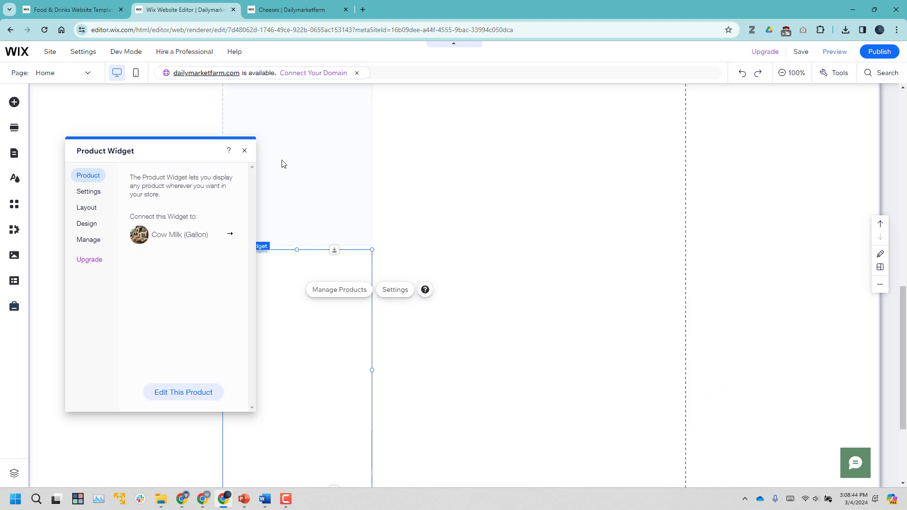
left_click(245, 150)
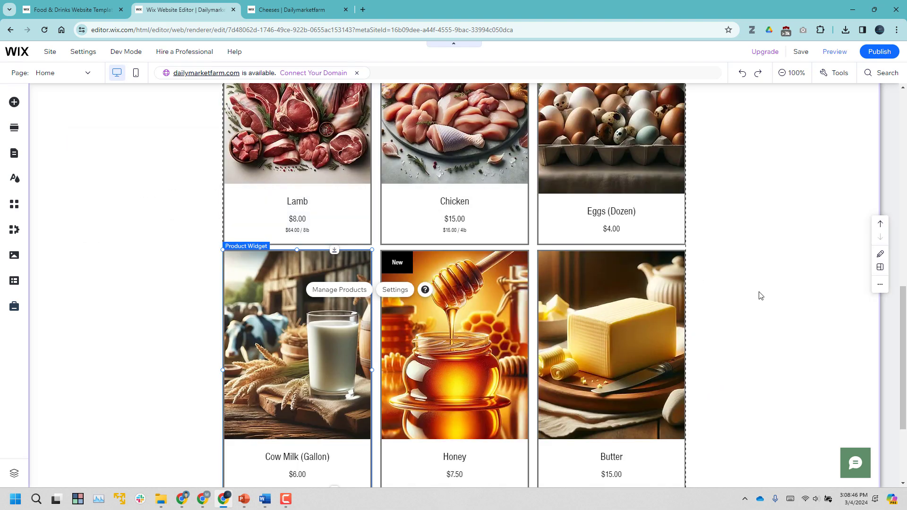
Shorten the Featured Products section so its lower edge sits just below the second row of products.
scroll(761, 296, "down", 3)
scroll(761, 297, "up", 1)
scroll(624, 479, "down", 1)
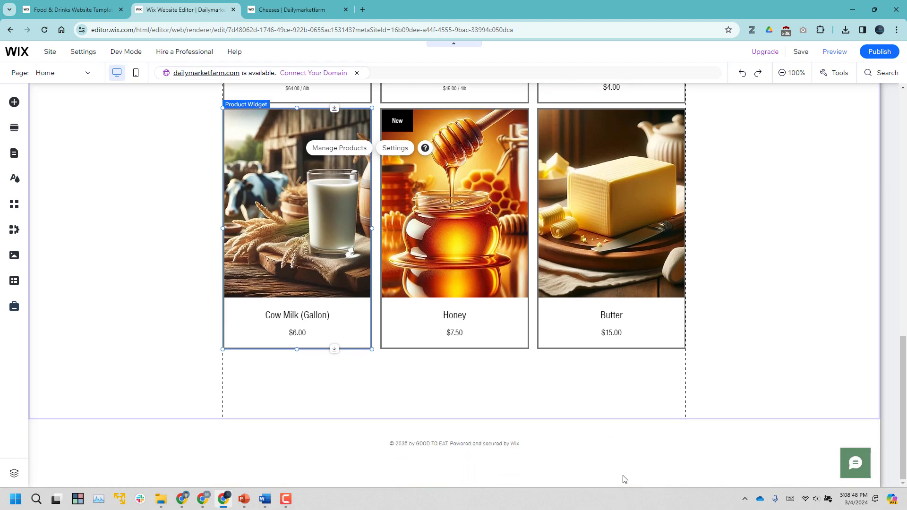
left_click_drag(626, 419, 632, 349)
Replace the heading text above the featured products with "Taking Orders of -".
scroll(743, 344, "up", 9)
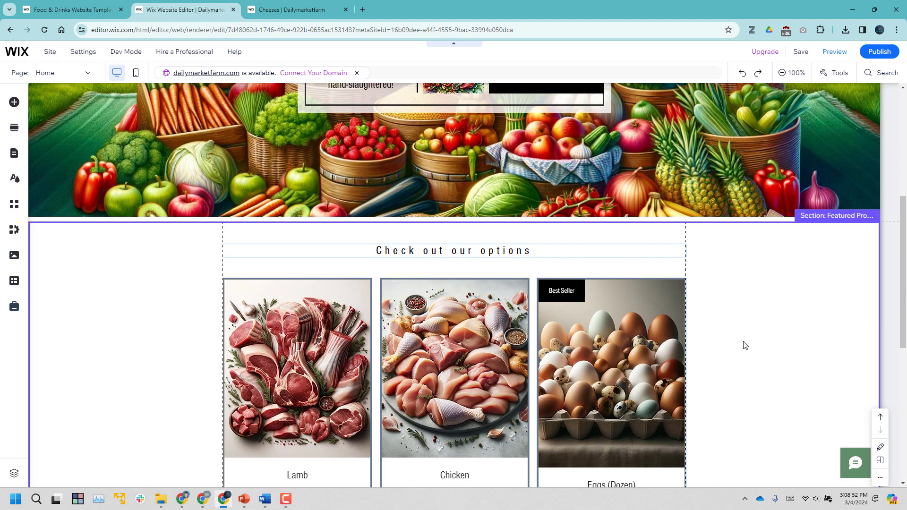
scroll(745, 345, "up", 1)
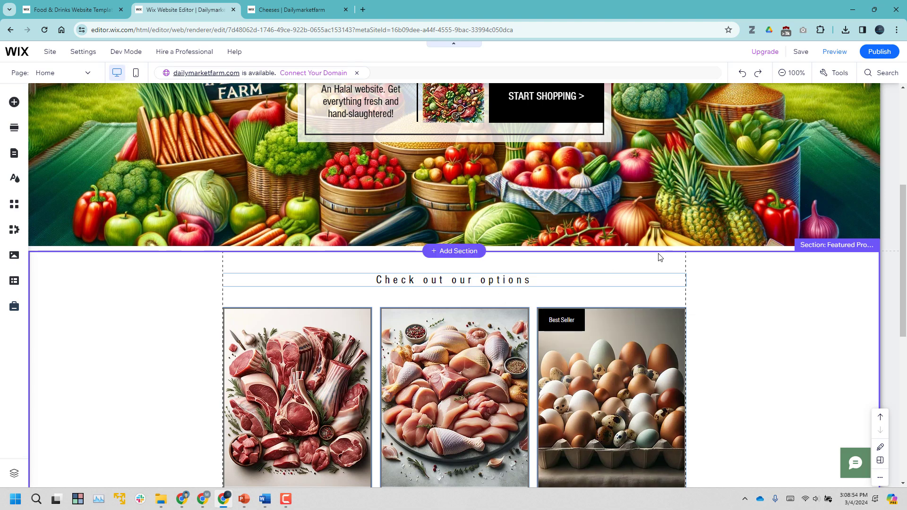
double_click(429, 279)
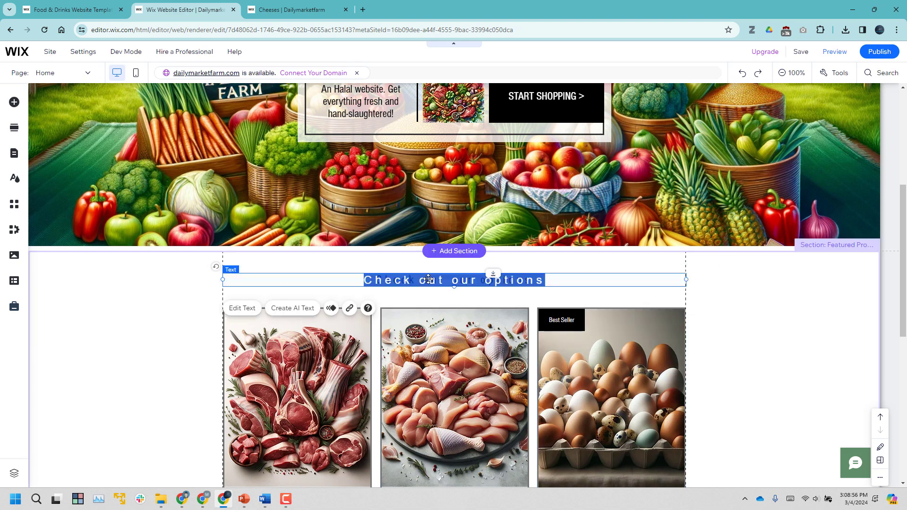
type("Current")
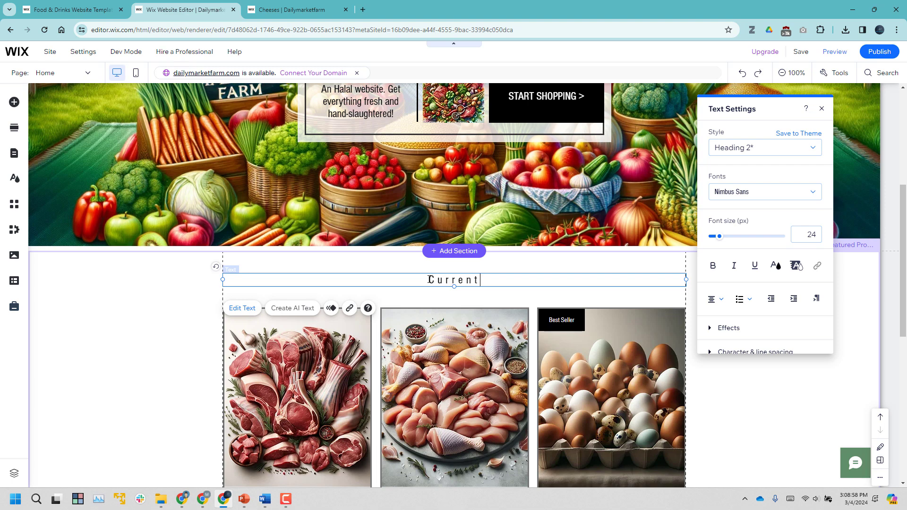
key("ctrl+a")
type("Taking Cu")
key("BackSpace")
key("BackSpace")
type("Orders of -")
left_click(100, 314)
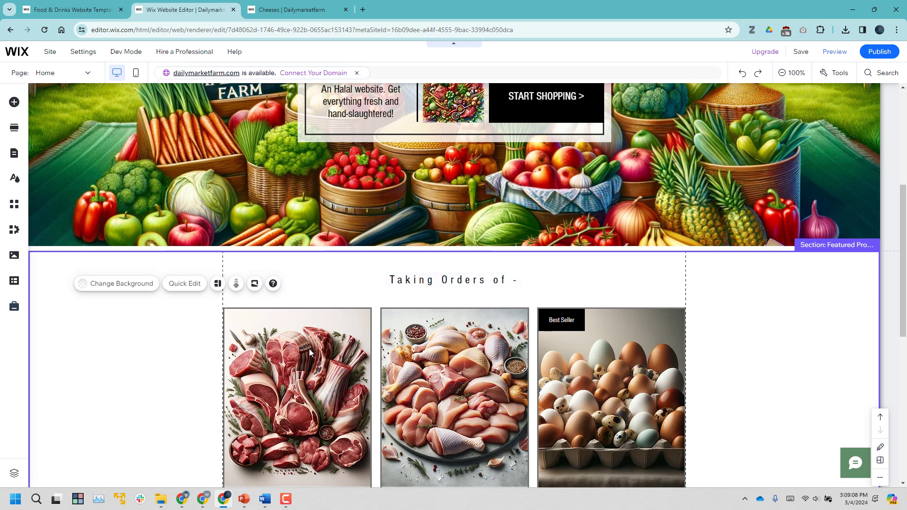
Publish the site and open its live version.
left_click(359, 338)
scroll(764, 285, "up", 5)
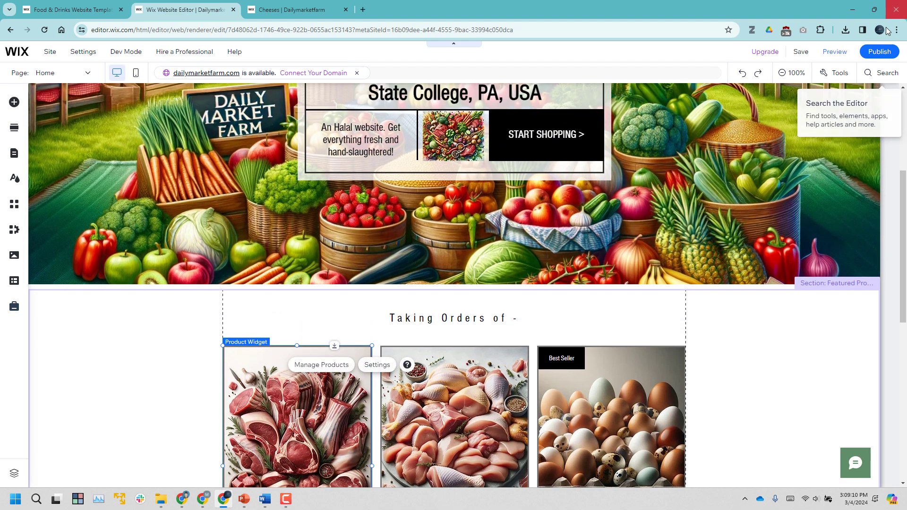
left_click(883, 53)
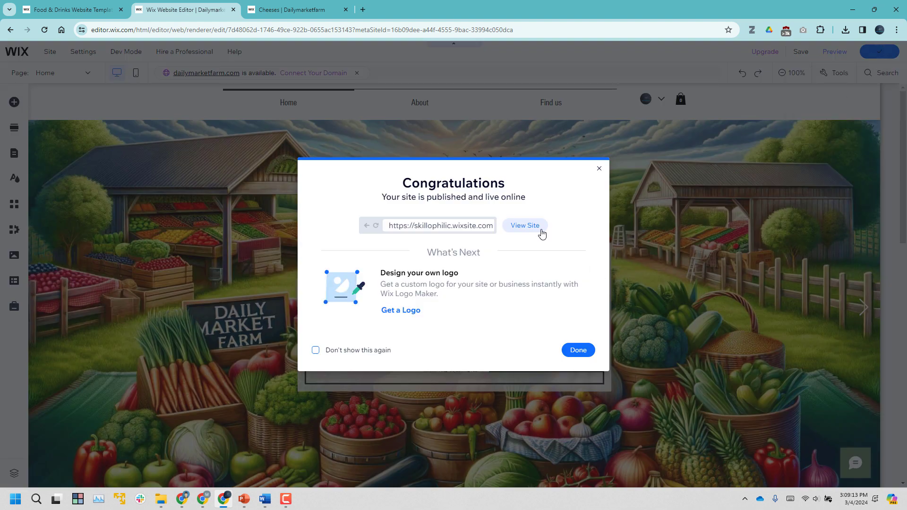
left_click(540, 230)
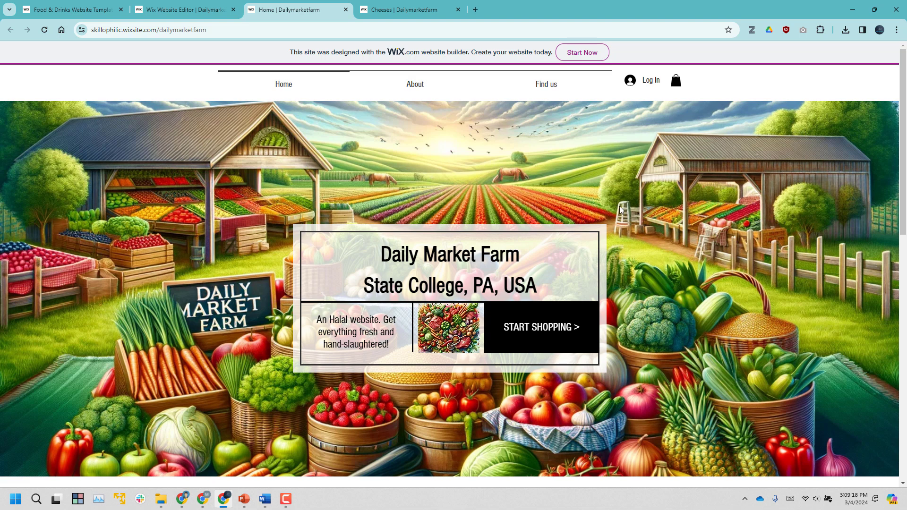
Check the featured products on the live home page and view the Honey product's details page.
scroll(841, 172, "down", 5)
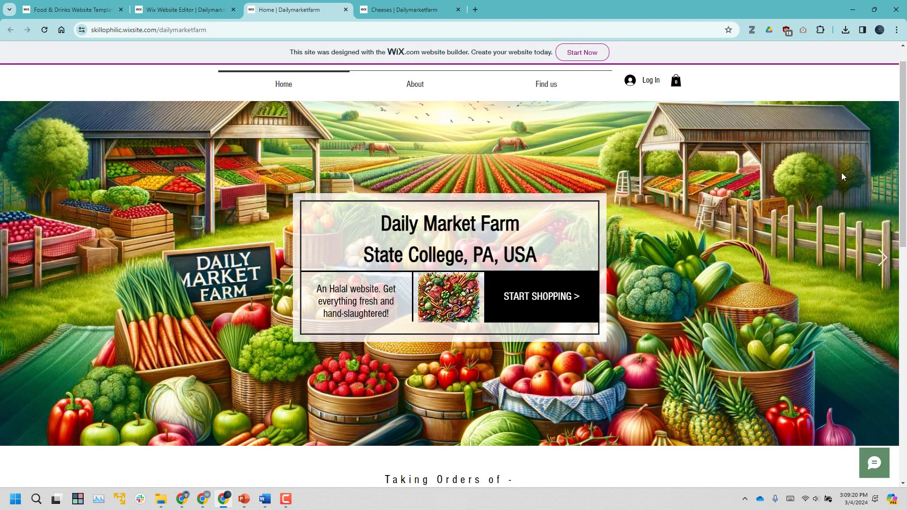
scroll(840, 175, "down", 8)
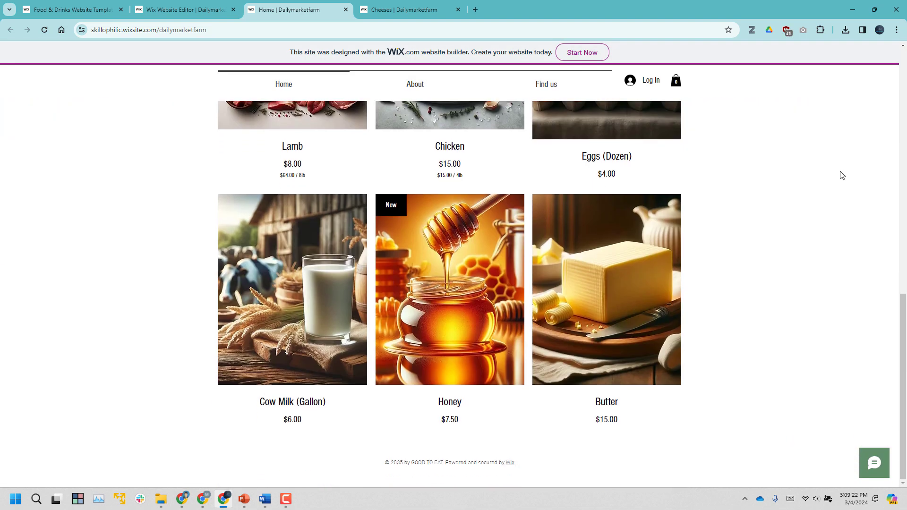
mouse_move(466, 304)
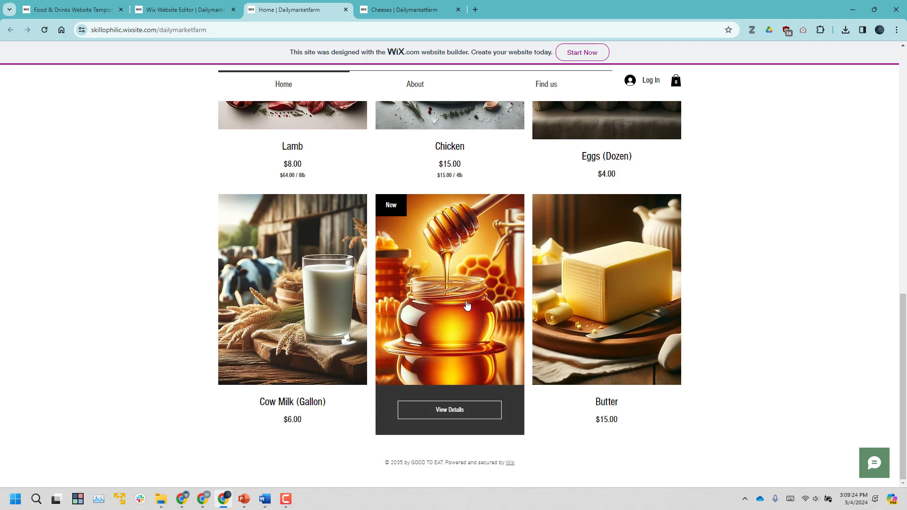
left_click(459, 411)
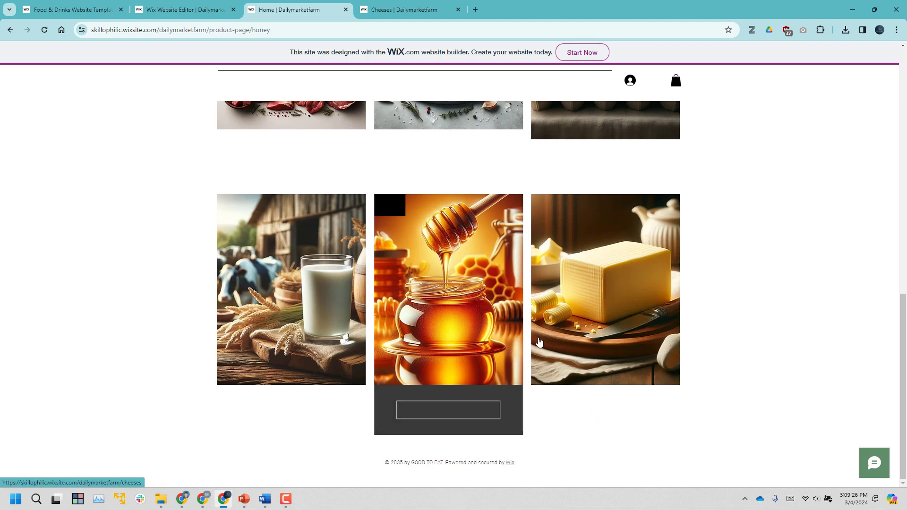
scroll(595, 265, "down", 3)
scroll(595, 265, "up", 2)
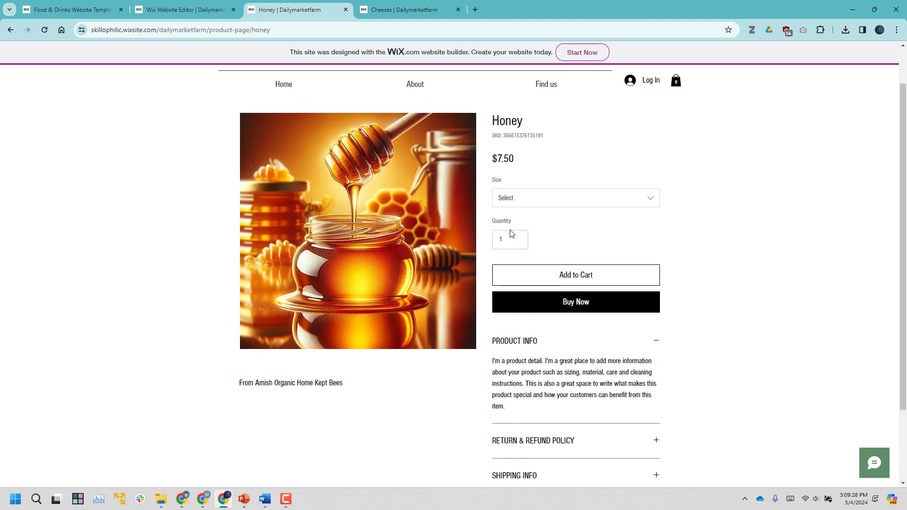
Choose the Small size for the Honey product and try adding one to the cart.
left_click(580, 286)
left_click(603, 198)
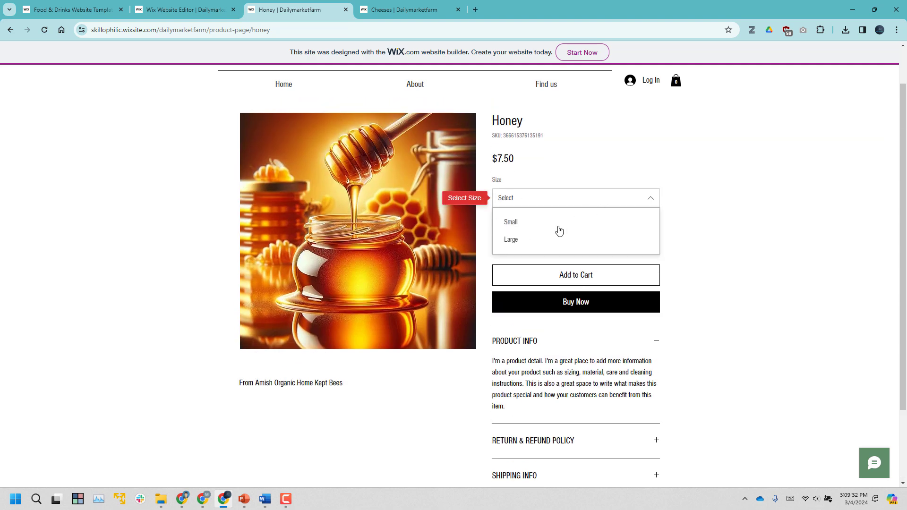
left_click(562, 229)
left_click(583, 276)
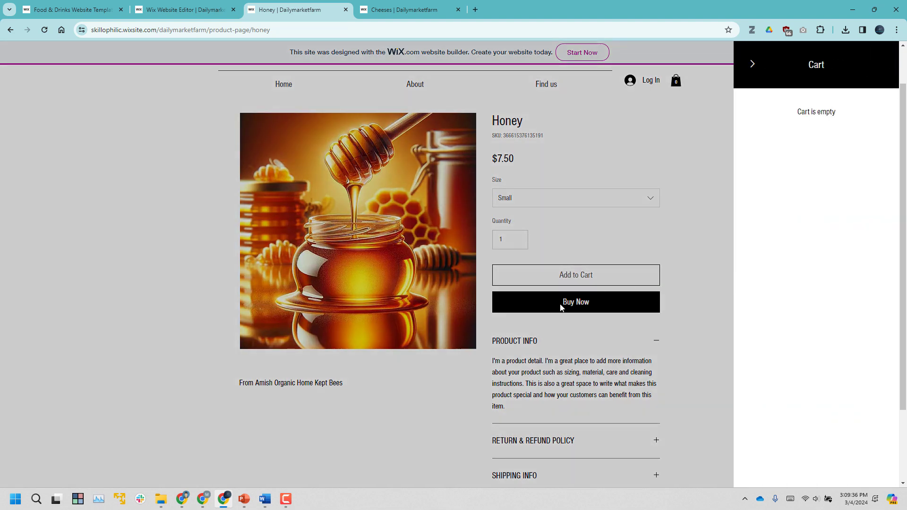
Try to buy the Honey product directly and dismiss the resulting notice.
left_click(566, 304)
left_click(583, 306)
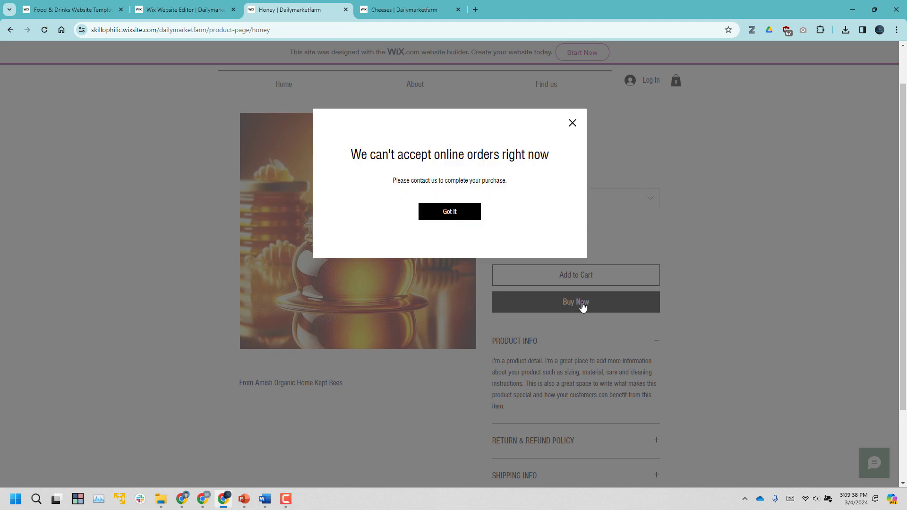
left_click(467, 217)
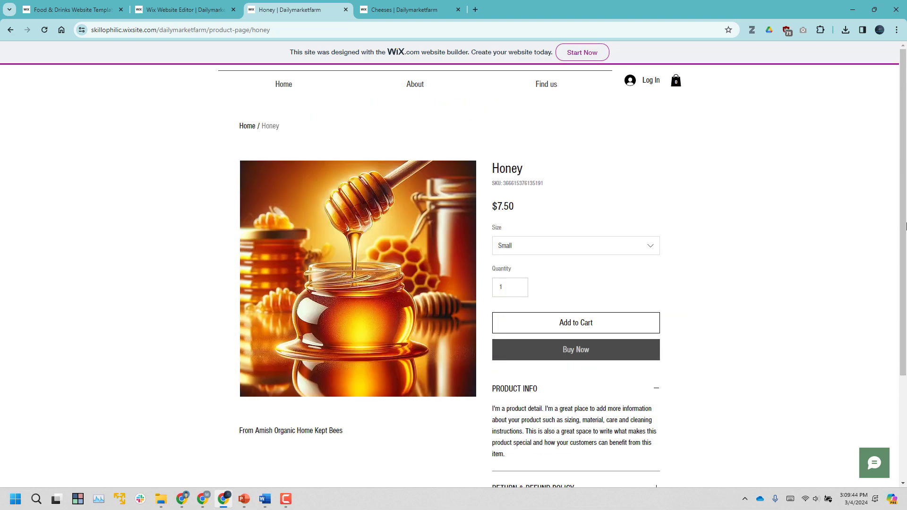
Return to the live home page and review the banner, the section heading and all six products.
left_click(285, 85)
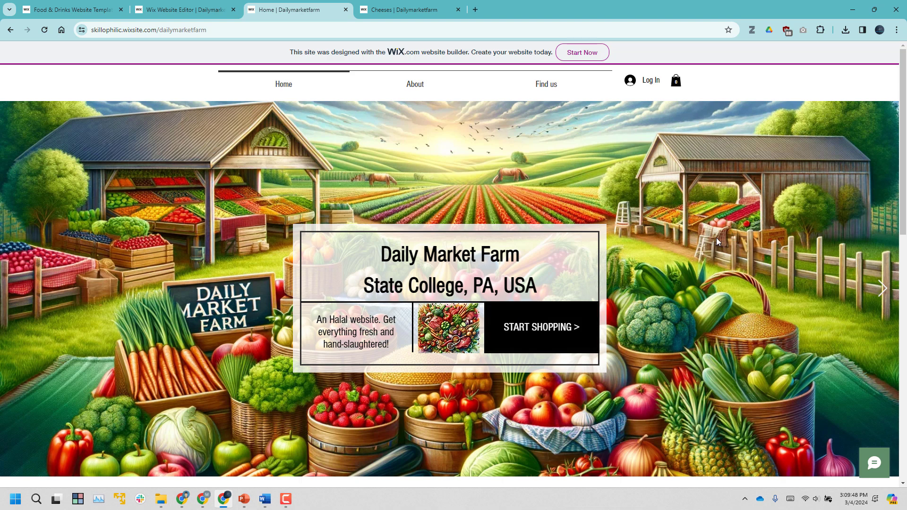
scroll(716, 237, "down", 10)
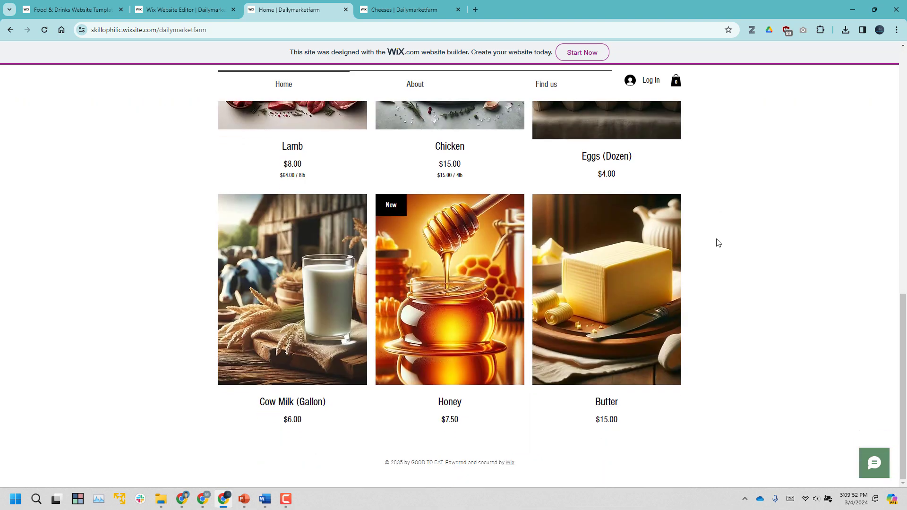
scroll(717, 241, "up", 10)
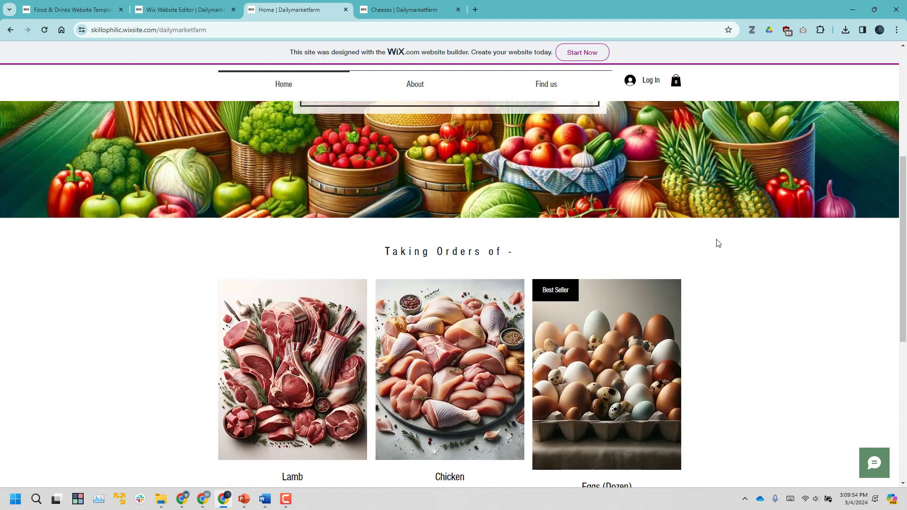
Switch to the Wix editor, dismiss the publishing confirmation and change the footer's year and business name to "2024 Daily Market Farm.".
left_click(184, 9)
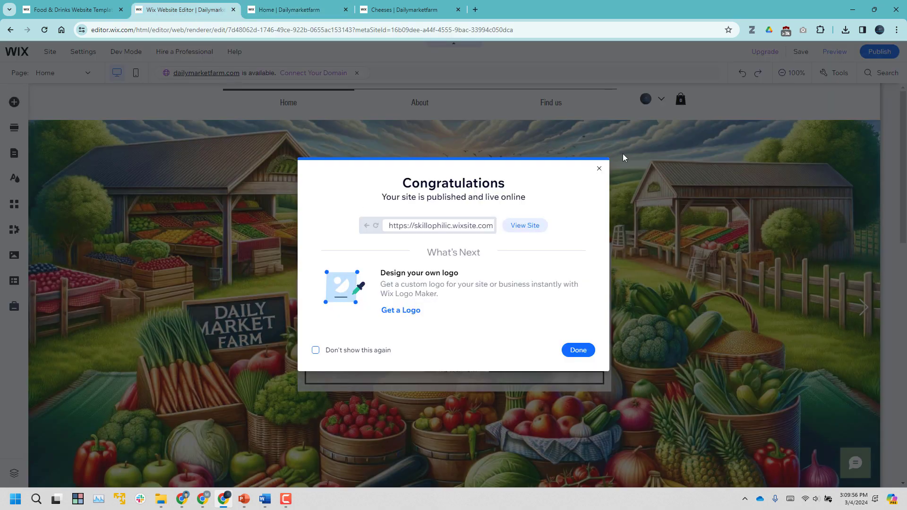
left_click(597, 170)
scroll(611, 296, "down", 10)
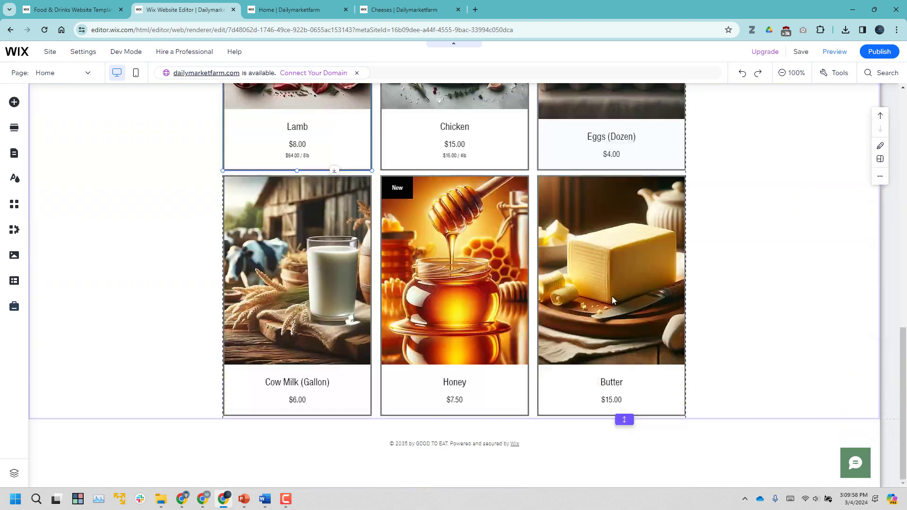
left_click(423, 444)
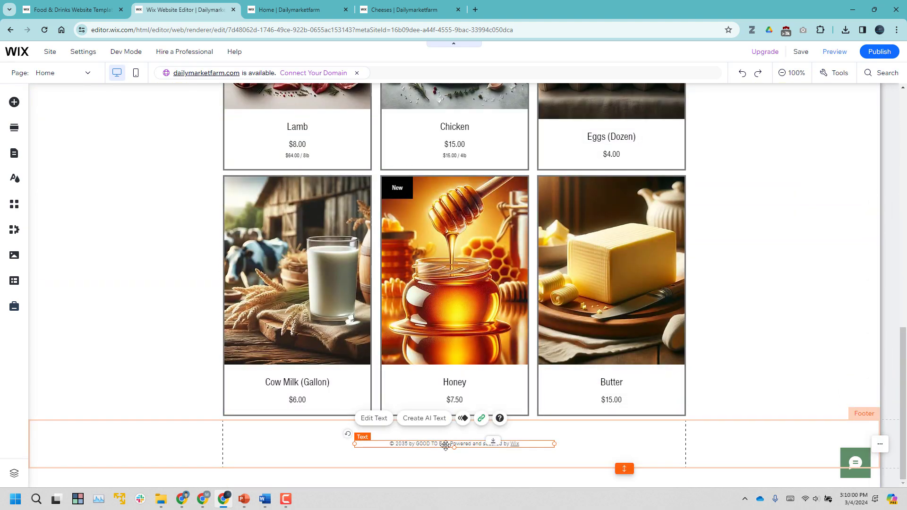
double_click(439, 441)
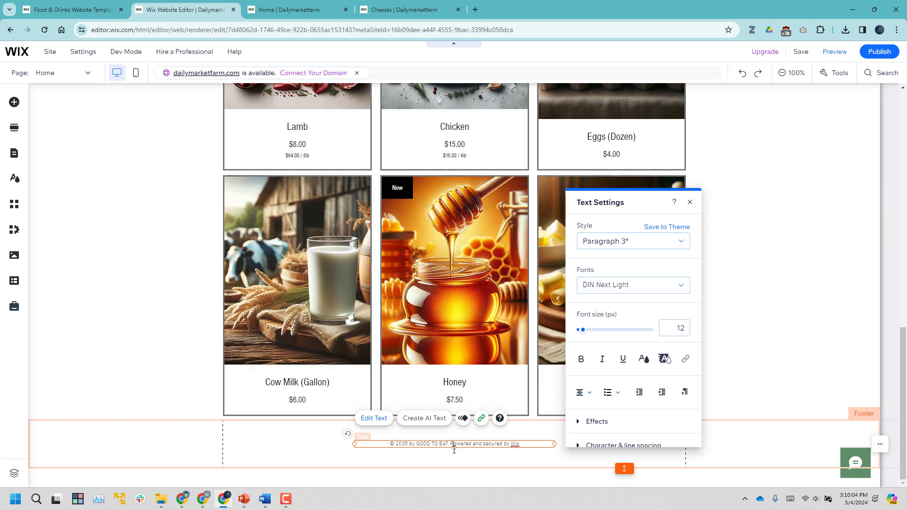
key("BackSpace")
key("BackSpace")
key("BackSpace")
key("BackSpace")
key("BackSpace")
key("BackSpace")
key("BackSpace")
key("BackSpace")
key("BackSpace")
key("BackSpace")
key("BackSpace")
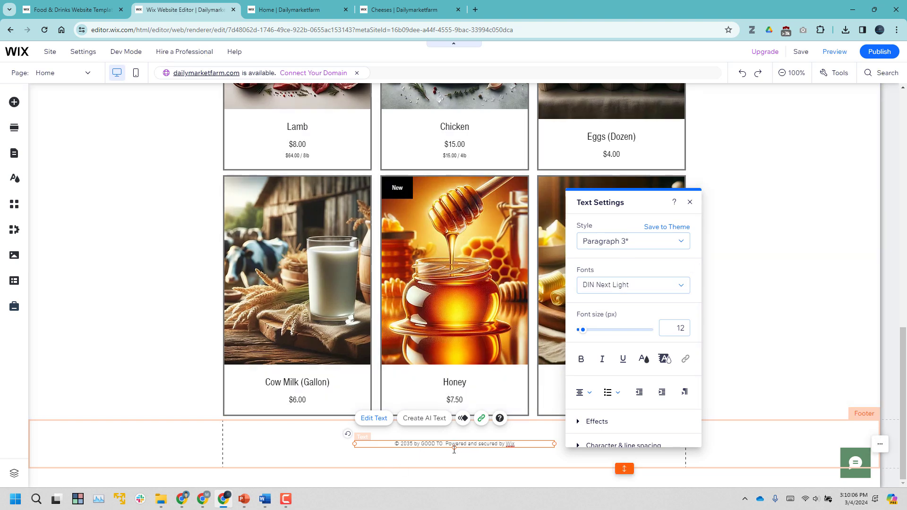
key("BackSpace")
key("BackSpace")
key("BackSpace")
key("BackSpace")
key("BackSpace")
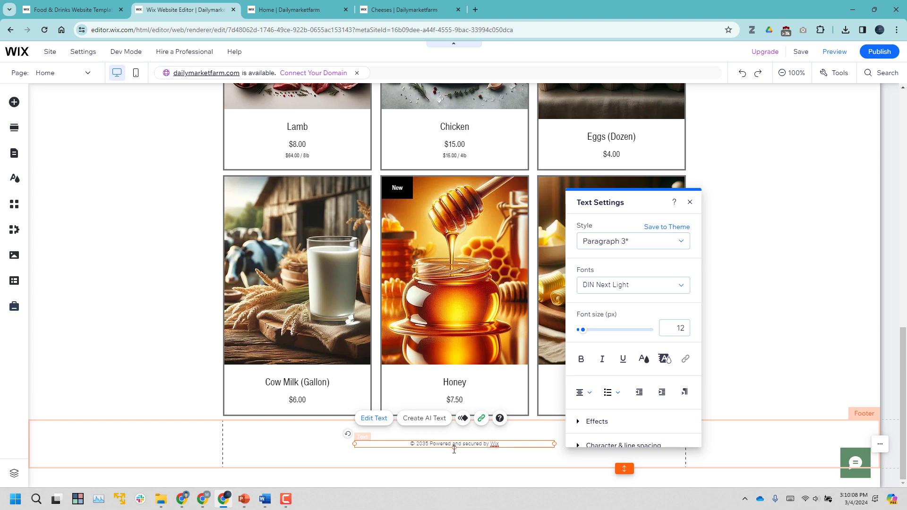
type("23")
type(" Daily Mark")
type("et Farm ")
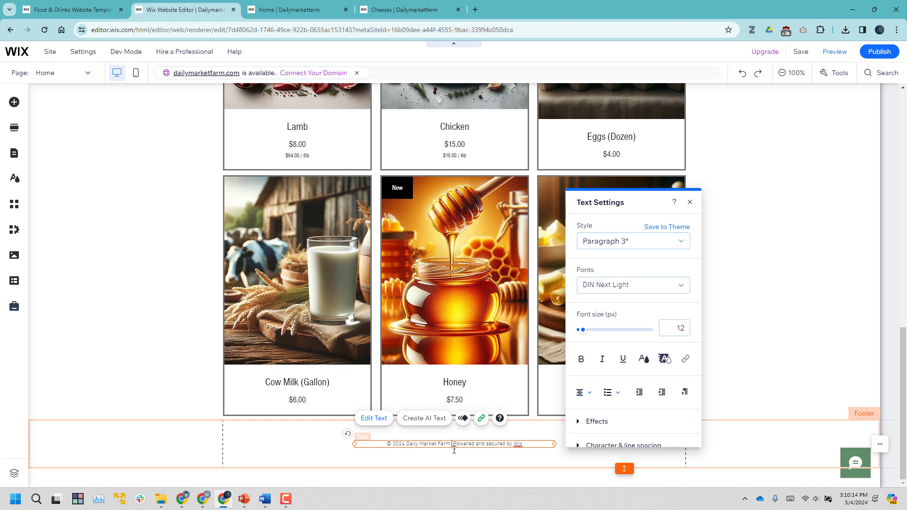
type(".")
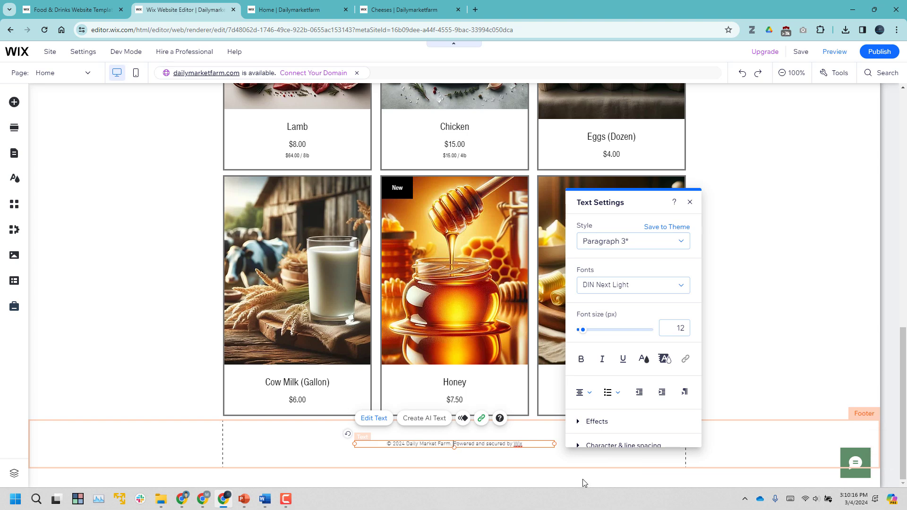
Remove "Powered and secured by Wix" from the footer and finish editing the text.
key("ctrl+shift+Right")
key("ctrl+shift+Right")
key("ctrl+shift+Right")
key("ctrl+shift+Right")
key("ctrl+shift+Right")
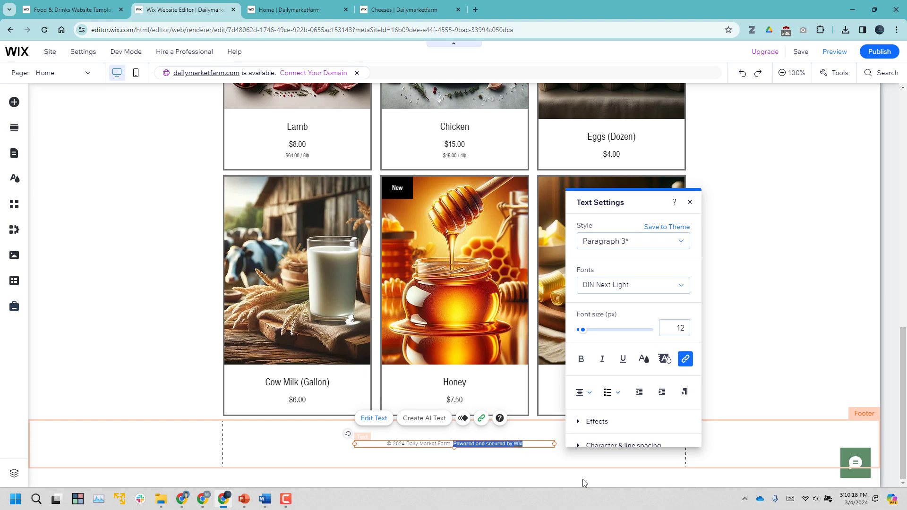
key("BackSpace")
key("BackSpace")
key("BackSpace")
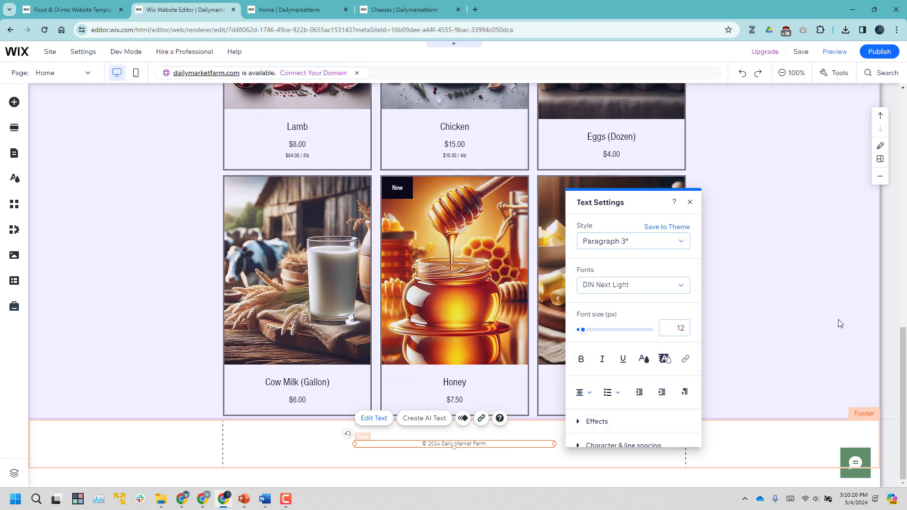
left_click(838, 320)
Open the About page through the header menu's page management and bring its image into view.
scroll(775, 314, "up", 8)
scroll(774, 314, "up", 5)
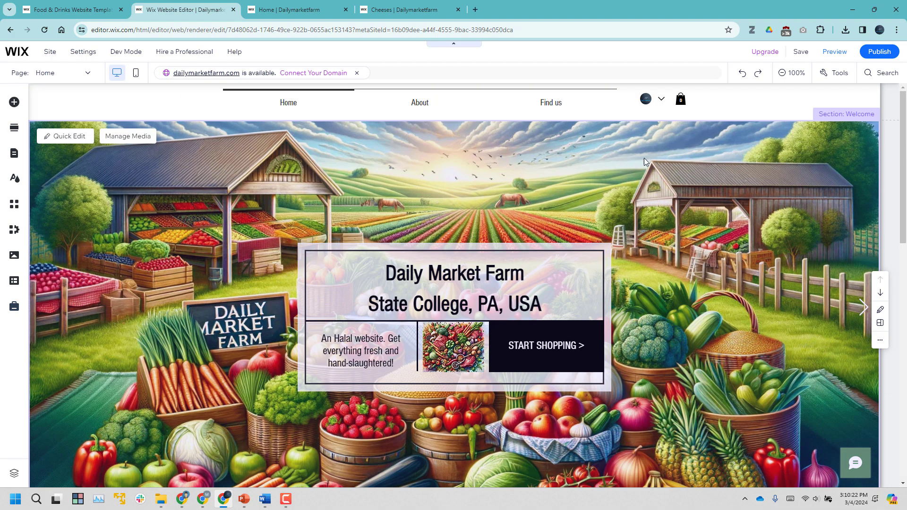
left_click(424, 105)
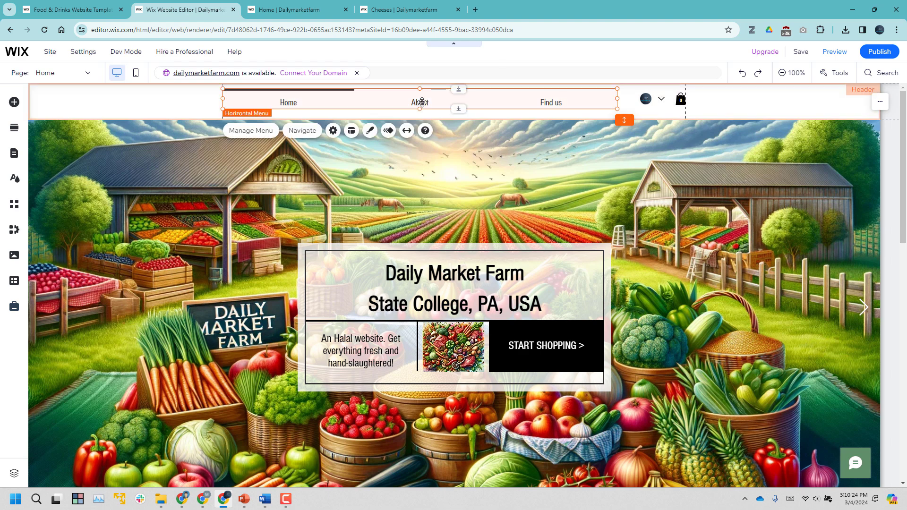
left_click(249, 129)
left_click(156, 170)
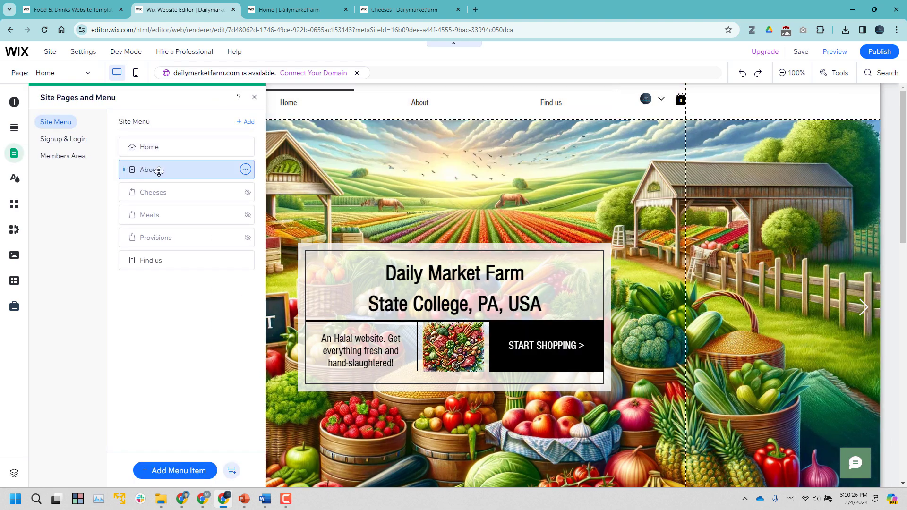
double_click(158, 171)
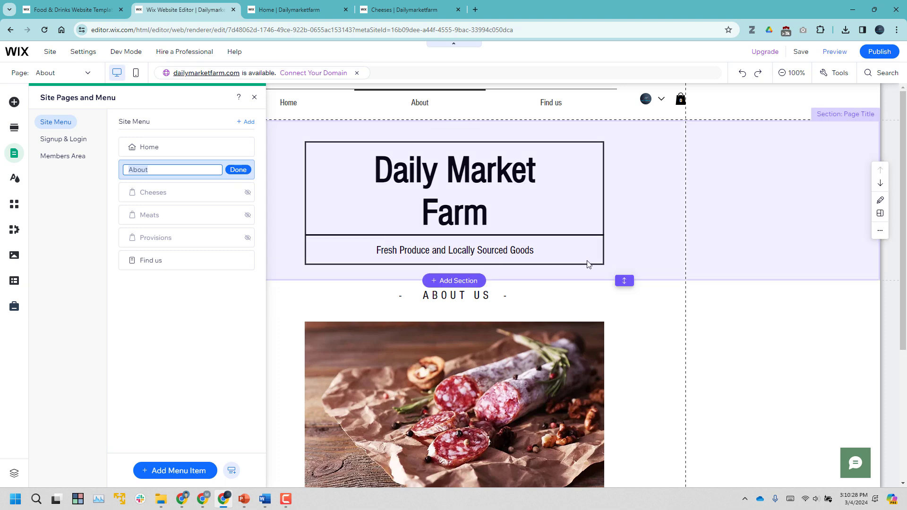
scroll(776, 337, "down", 4)
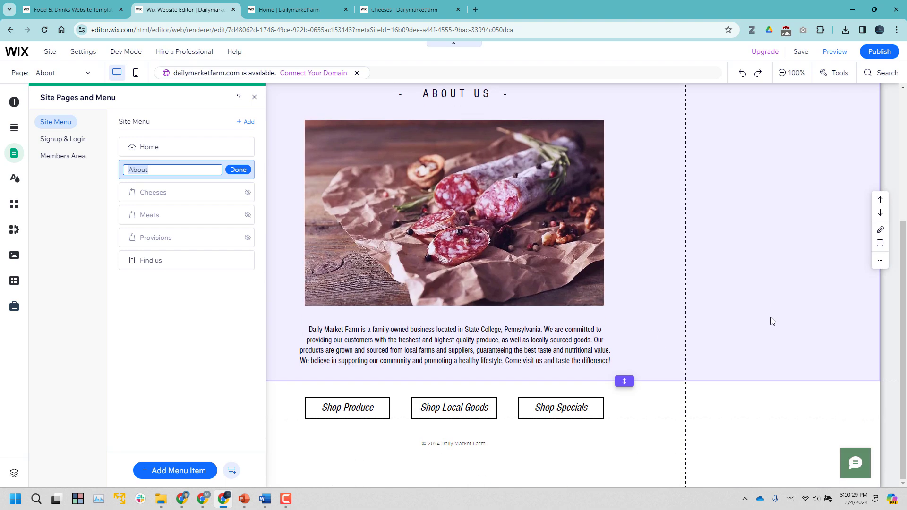
Try replacing the sausage image in the About Us section with mixed-image.jpg from the site files.
left_click(556, 239)
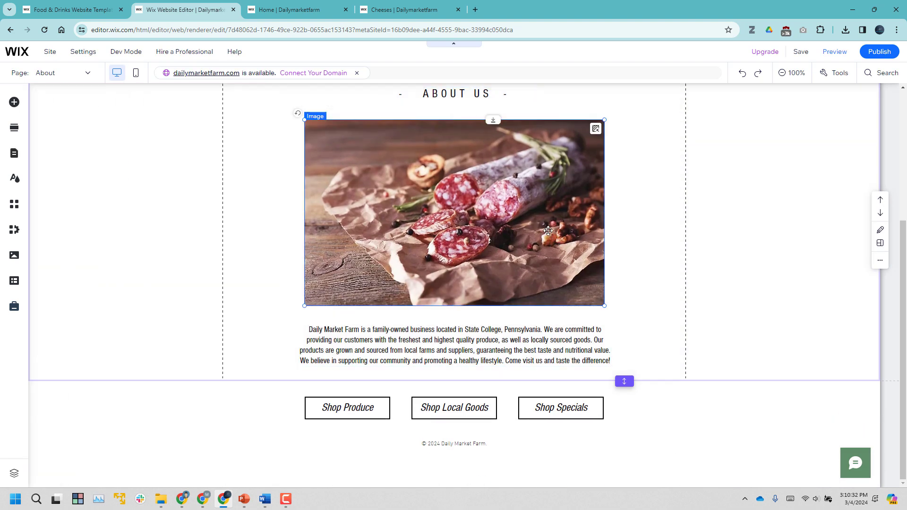
double_click(541, 177)
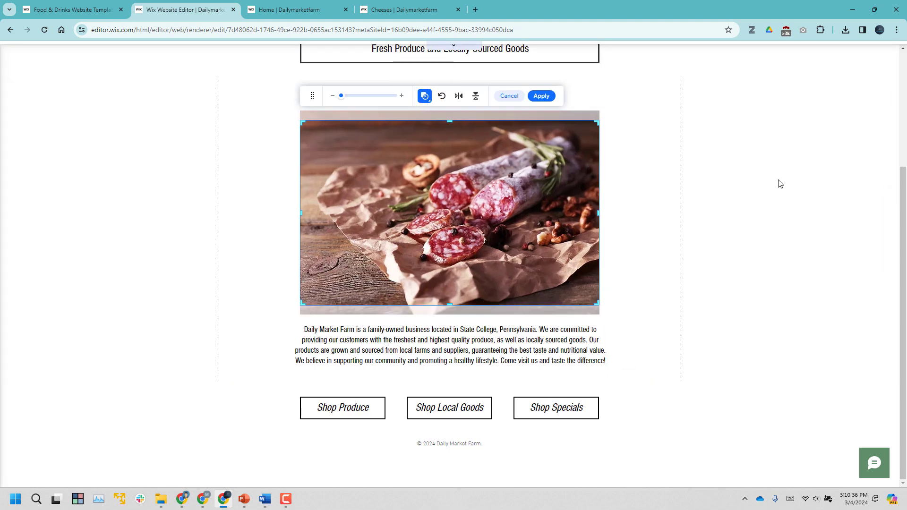
left_click(722, 200)
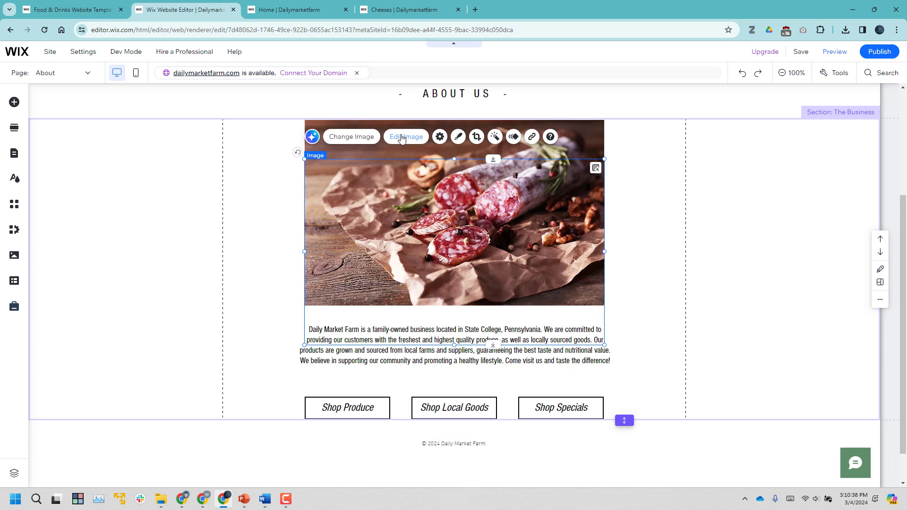
left_click(357, 137)
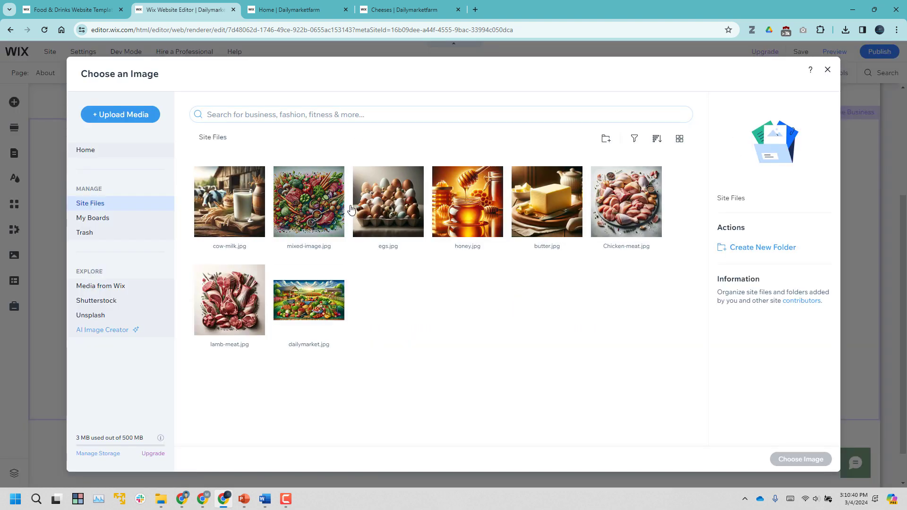
left_click(341, 208)
left_click(801, 459)
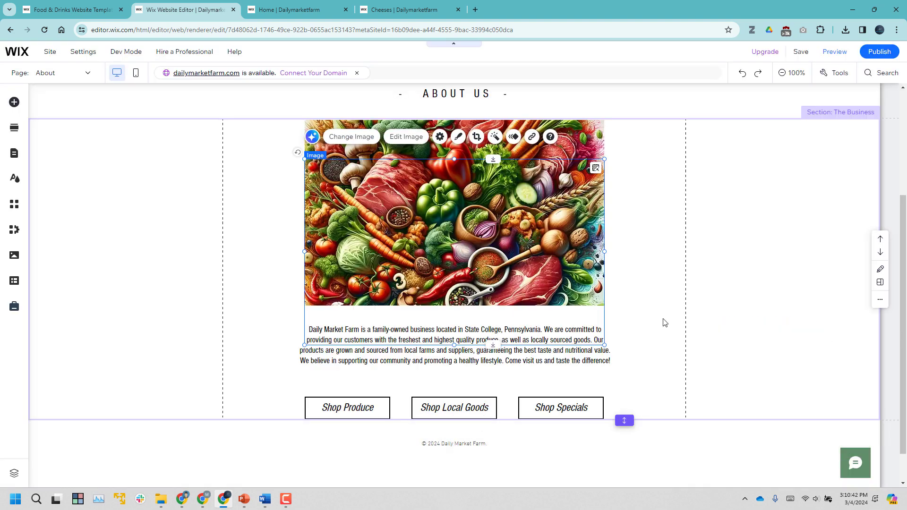
left_click(721, 302)
key("Tab")
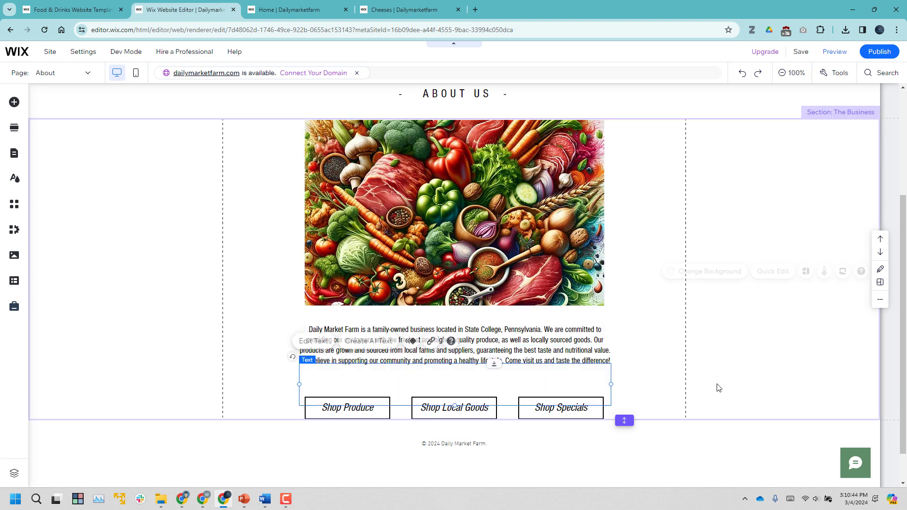
Undo the About page image replacement and the layout shifts made with it.
left_click(660, 354)
key("ctrl+z")
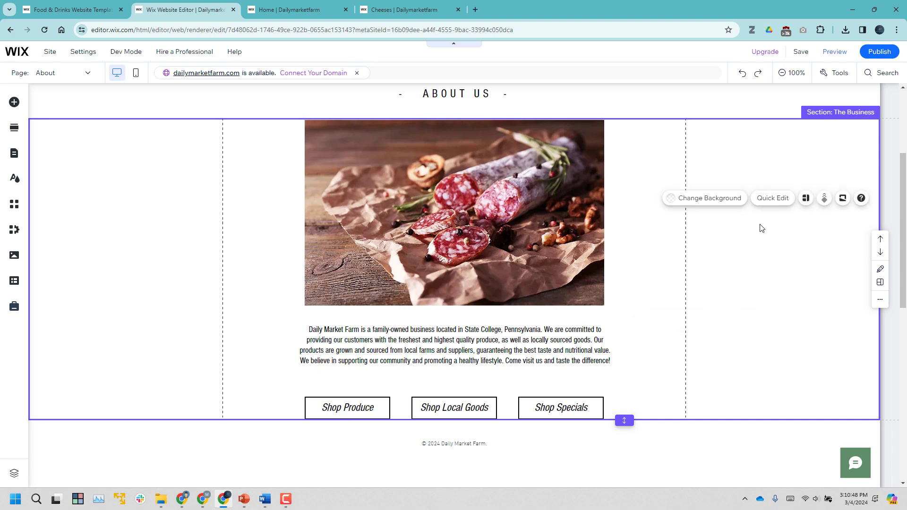
key("ctrl+z")
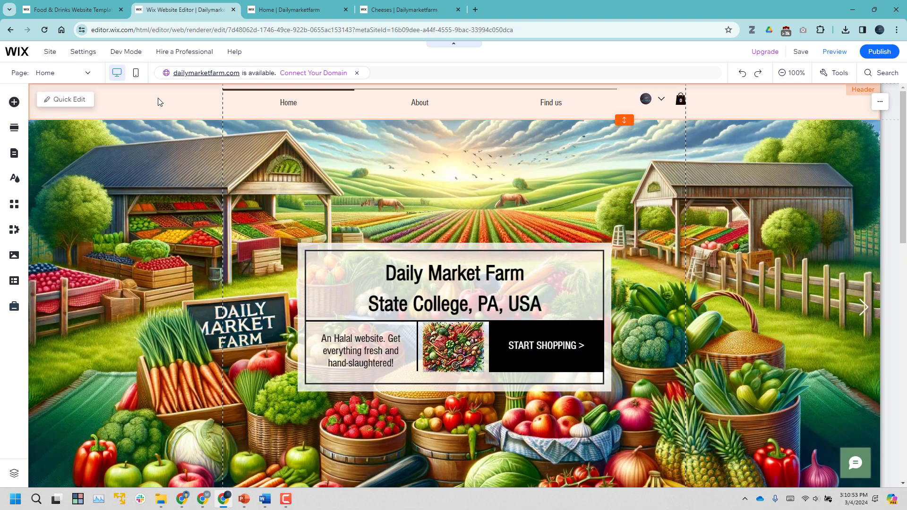
Open the About page and replace the About Us section's sausage image with mixed-image.jpg from the site files.
left_click(86, 73)
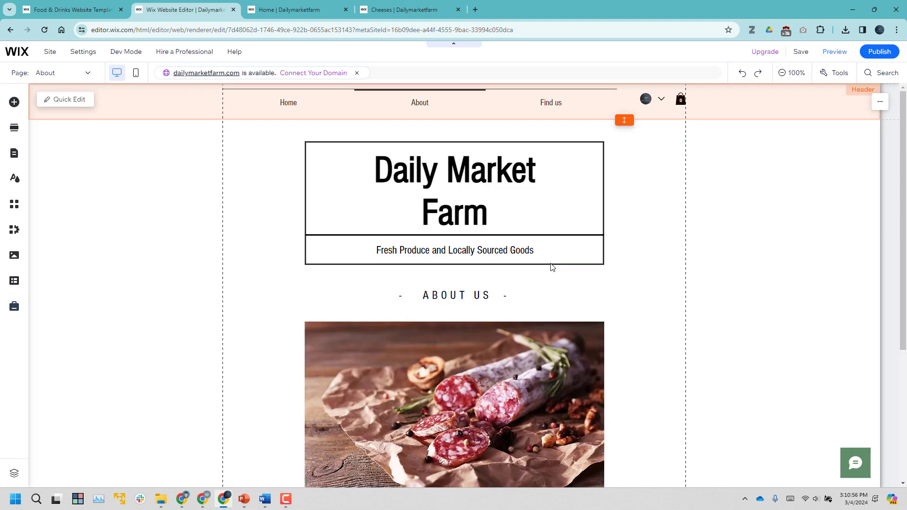
scroll(541, 264, "down", 3)
scroll(541, 265, "down", 1)
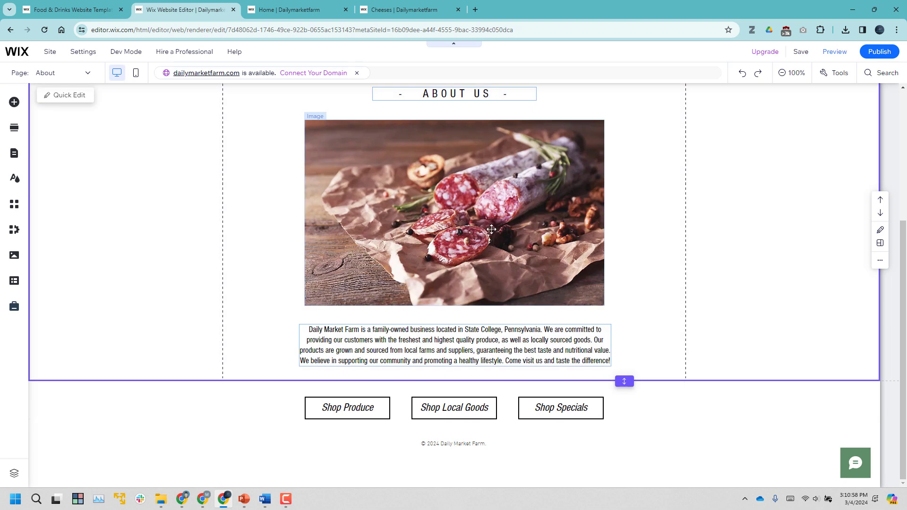
left_click(415, 179)
left_click(346, 101)
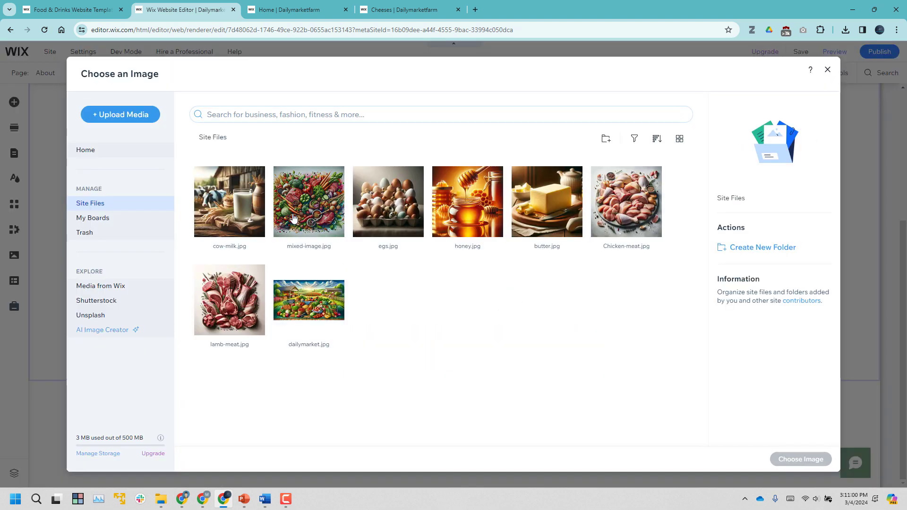
left_click(309, 201)
left_click(801, 460)
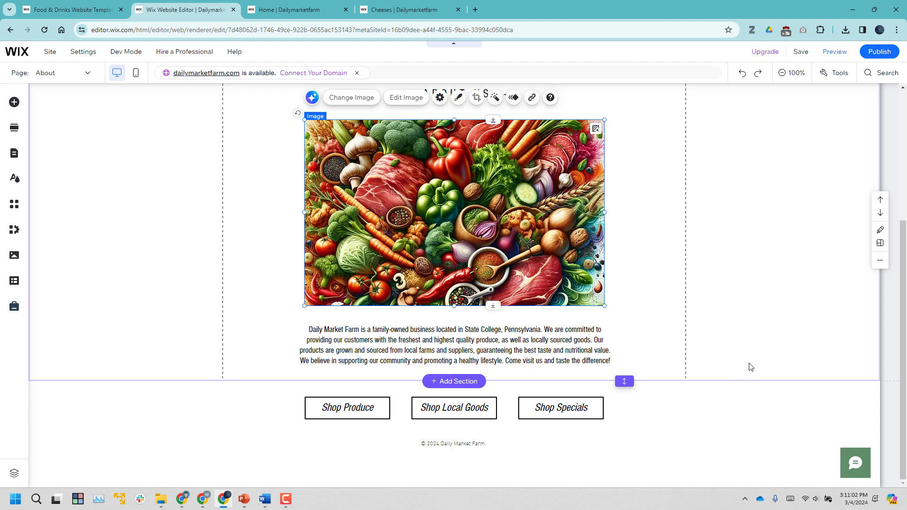
Open the Find us page for editing.
scroll(717, 334, "up", 4)
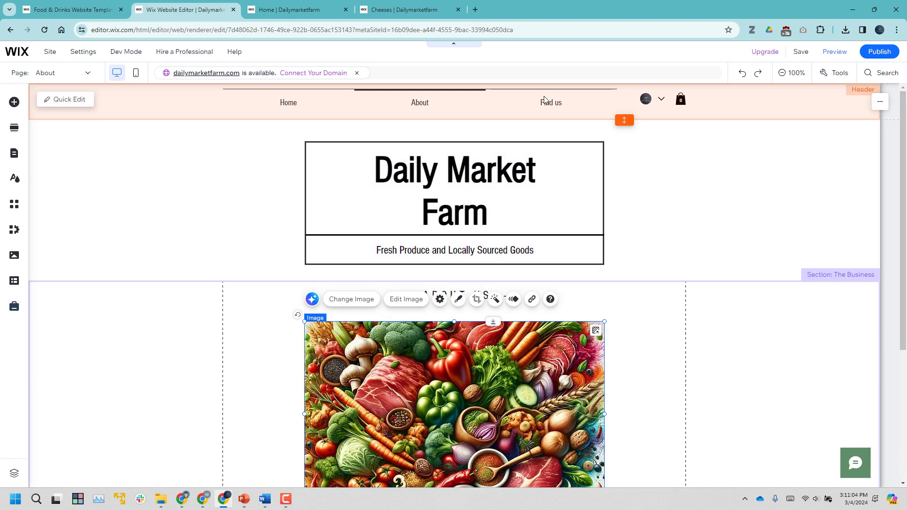
left_click(67, 73)
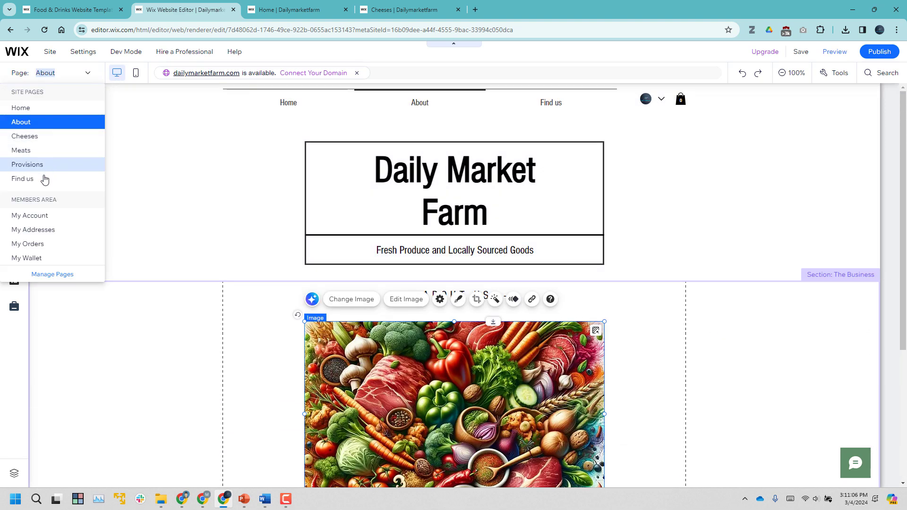
left_click(661, 185)
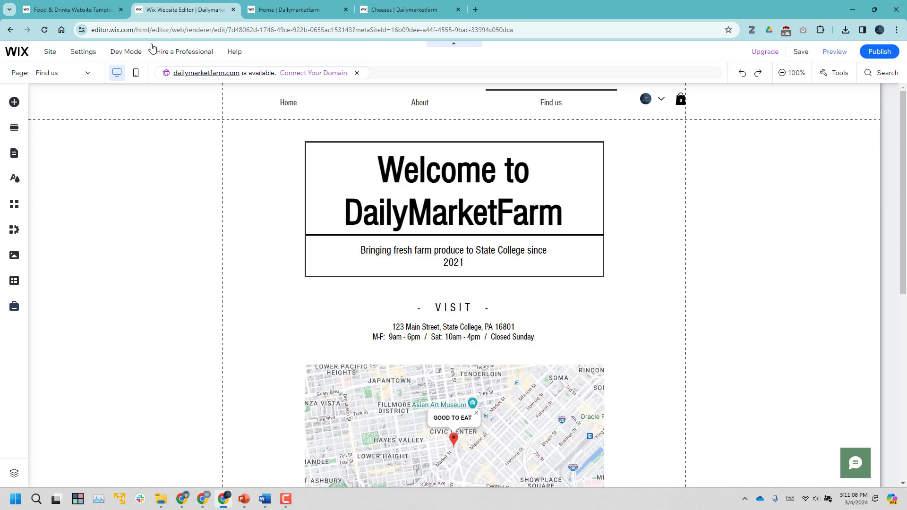
Hide the Find us page from the site menu and open the About page.
left_click(73, 76)
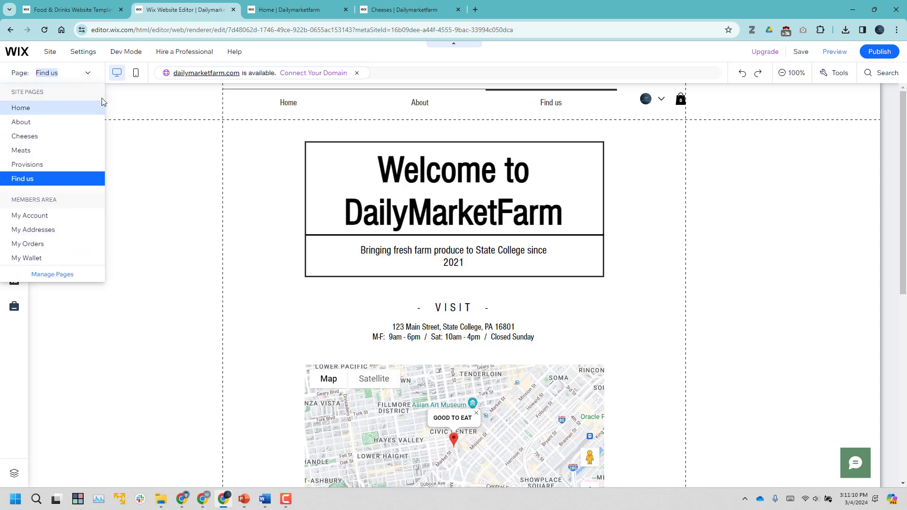
left_click(158, 110)
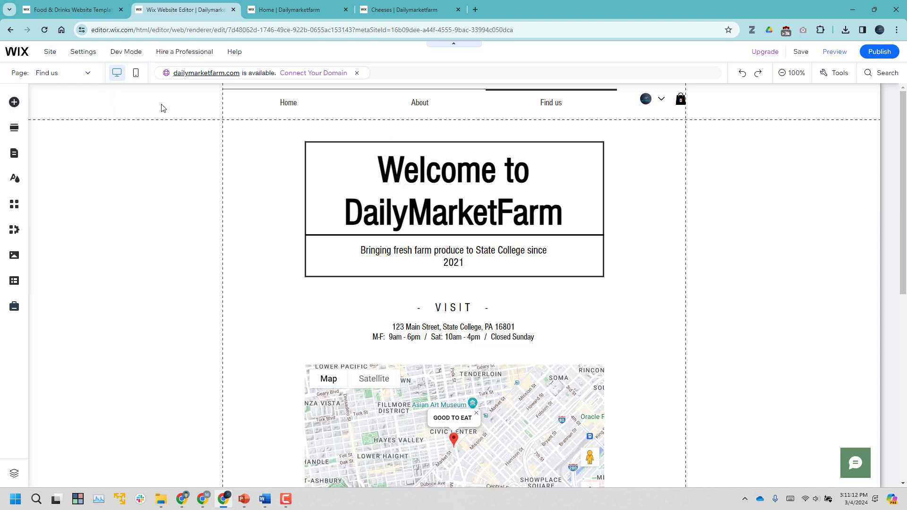
left_click(220, 107)
left_click(354, 104)
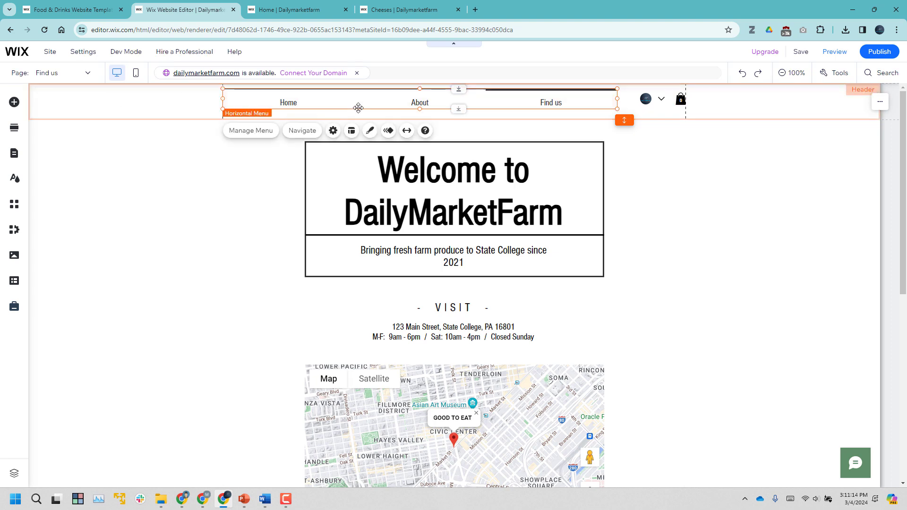
left_click(249, 132)
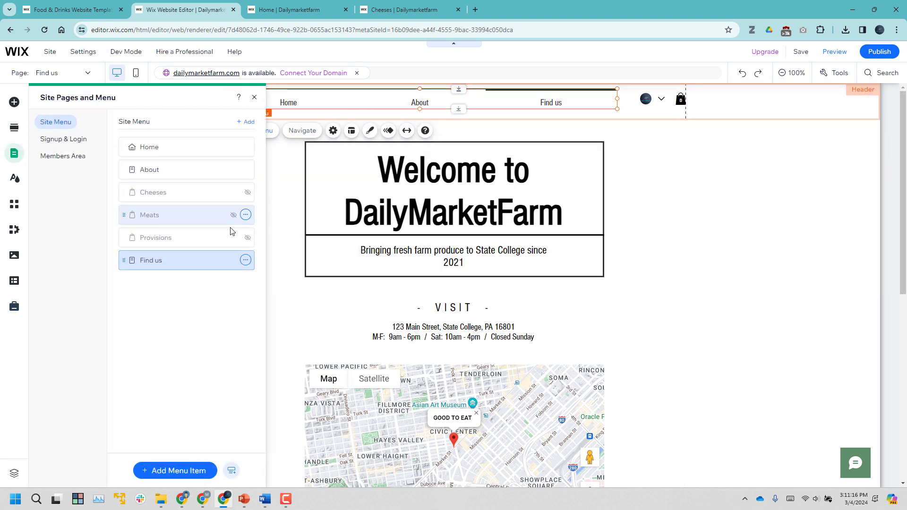
left_click(246, 264)
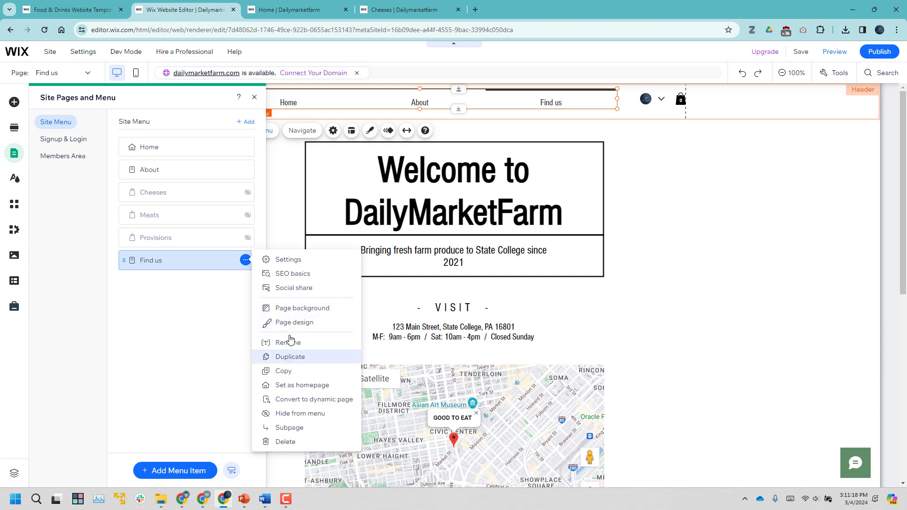
left_click(293, 413)
left_click(194, 171)
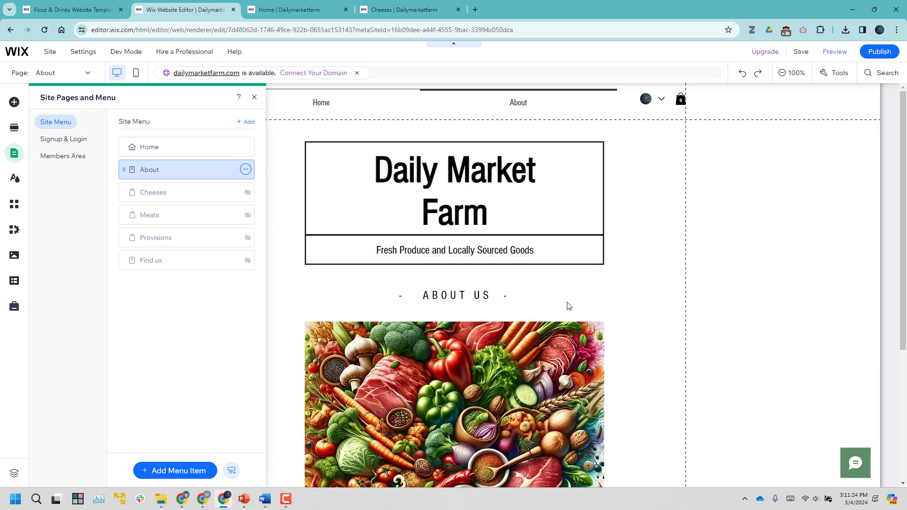
scroll(568, 306, "down", 5)
scroll(569, 306, "up", 5)
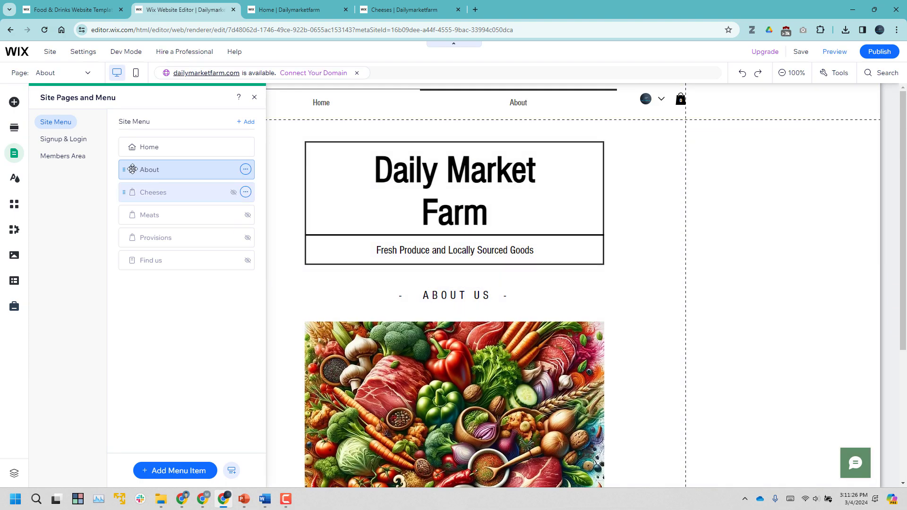
left_click(76, 143)
left_click(72, 157)
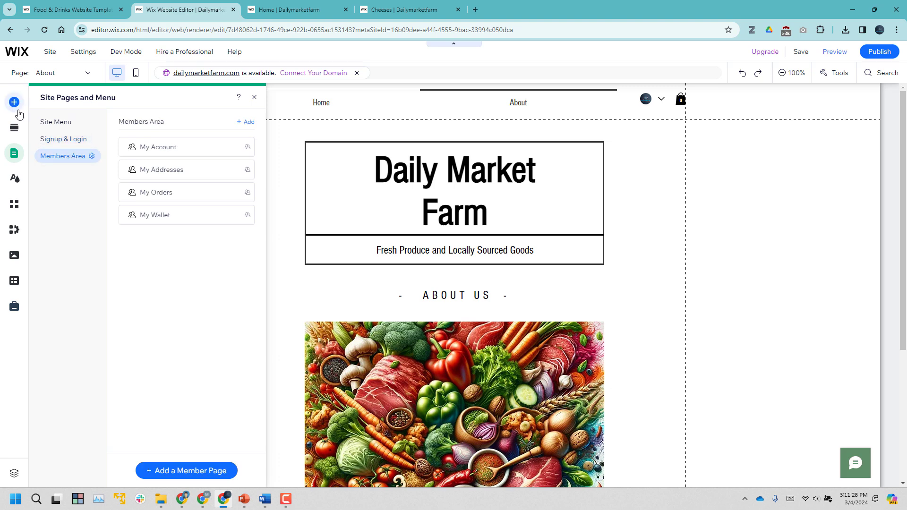
left_click(16, 128)
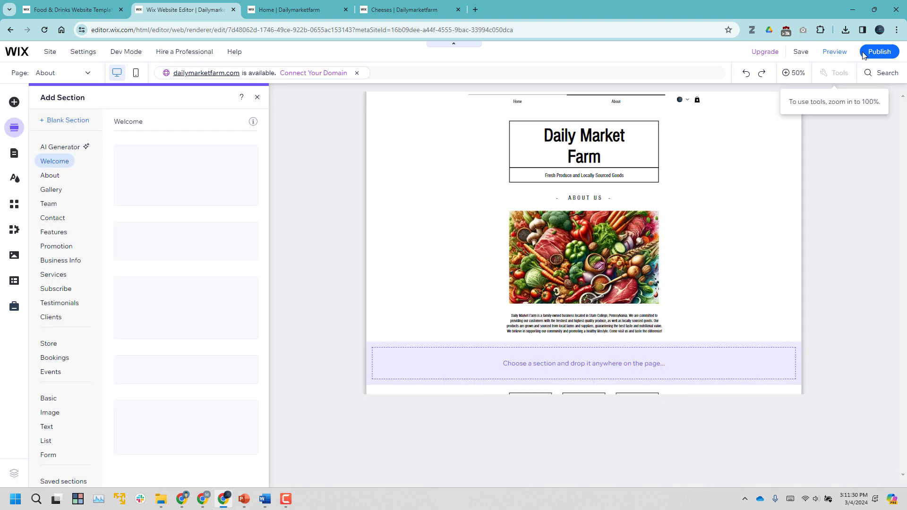
Publish the updated site and dismiss the publishing dialog.
mouse_move(878, 52)
left_click(279, 184)
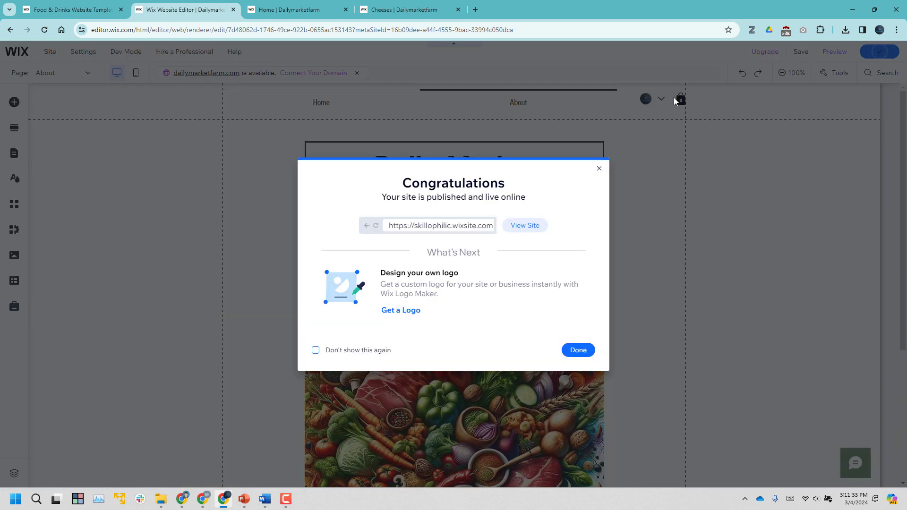
left_click(627, 184)
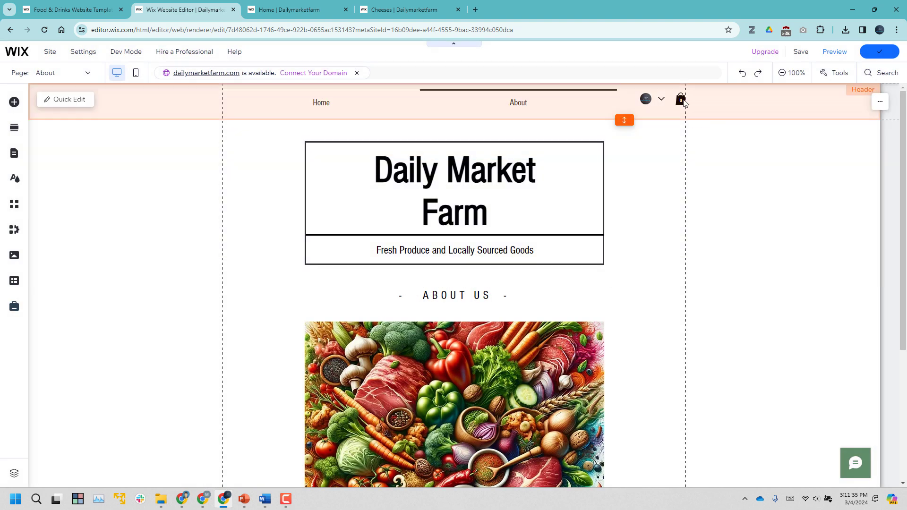
Review the header cart icon's mini cart, settings and management options, open the store dashboard and close it.
left_click(682, 101)
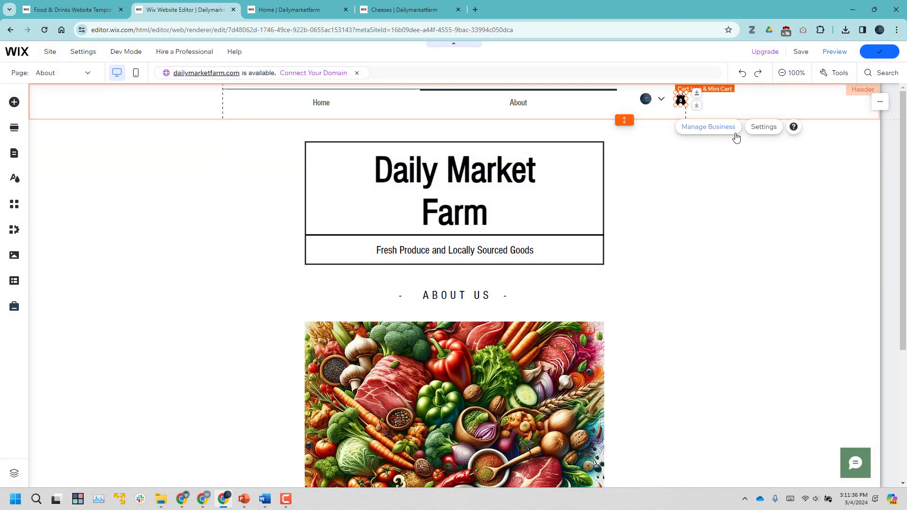
left_click(764, 128)
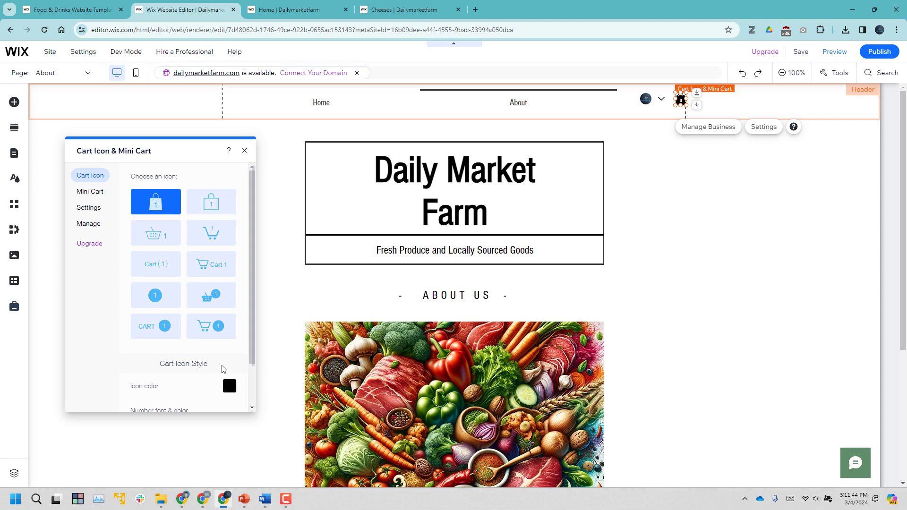
left_click(90, 191)
left_click(88, 208)
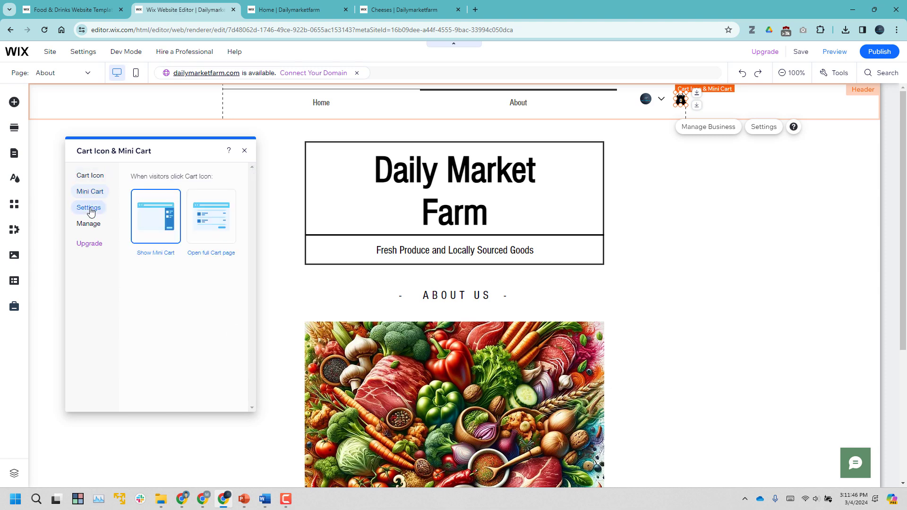
left_click(105, 226)
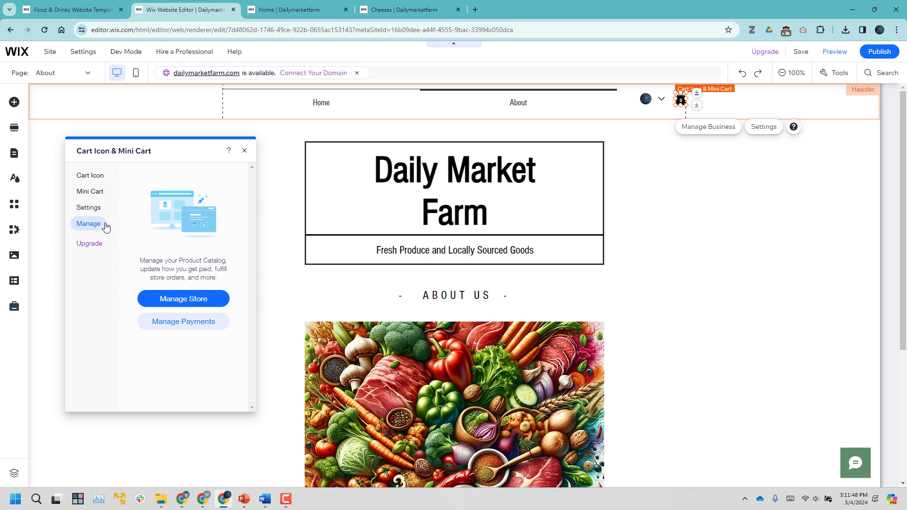
left_click(196, 302)
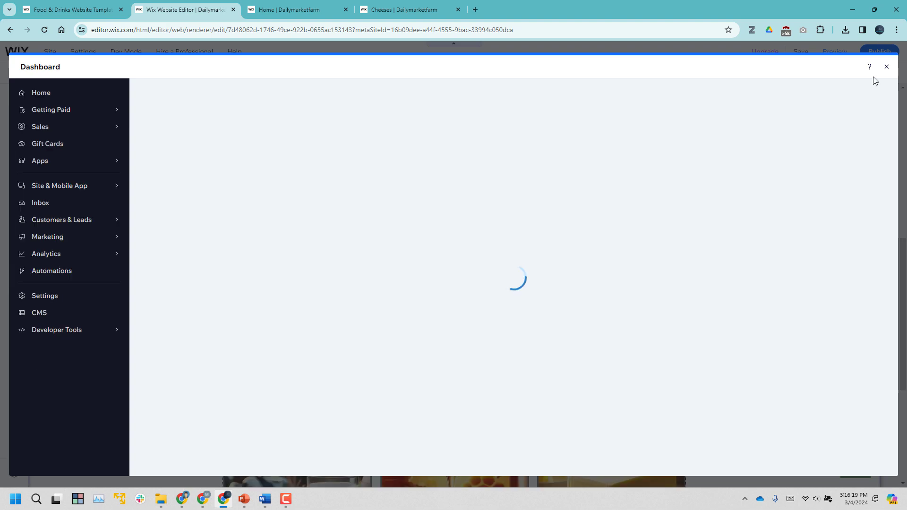
left_click(887, 68)
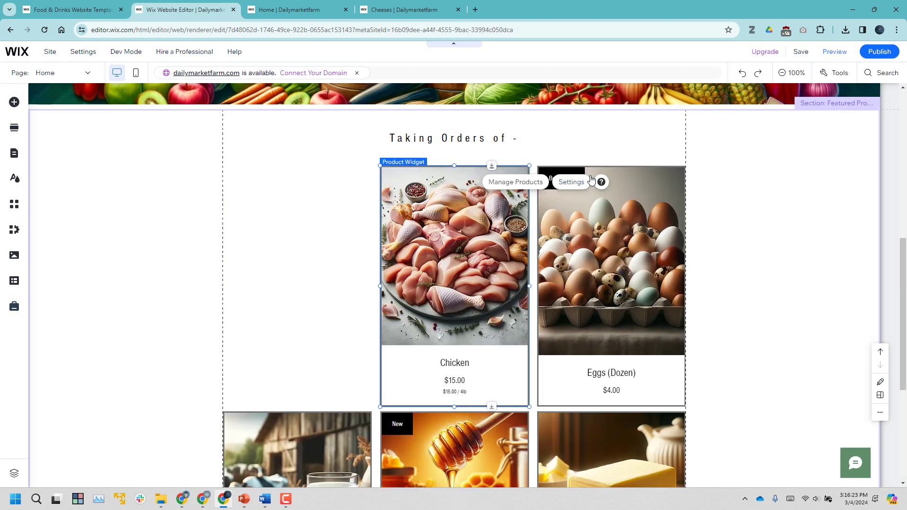
Open the Chicken product for editing from its Home page widget and go to its pricing.
left_click(581, 184)
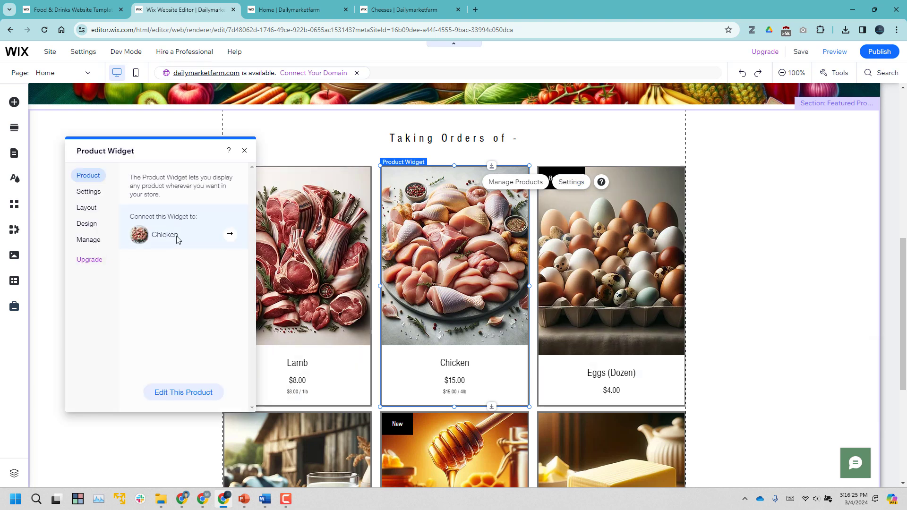
left_click(159, 399)
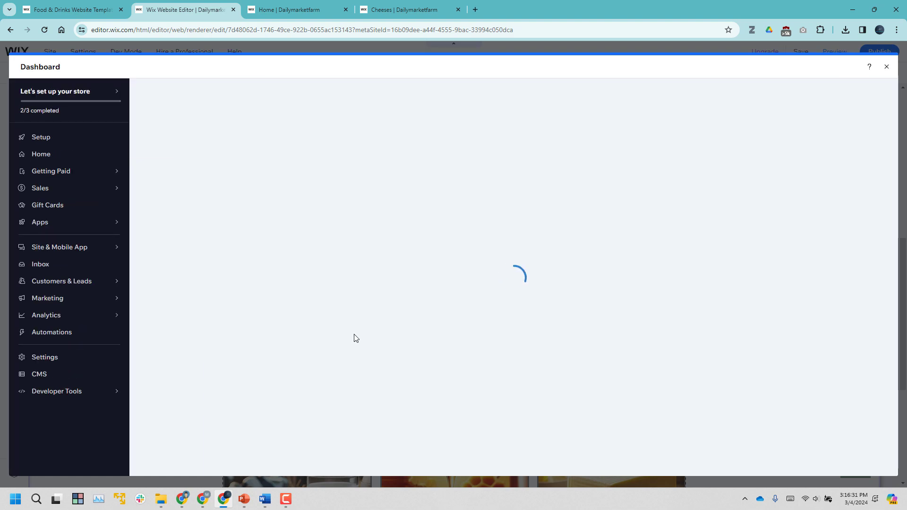
scroll(354, 337, "down", 4)
scroll(314, 337, "down", 5)
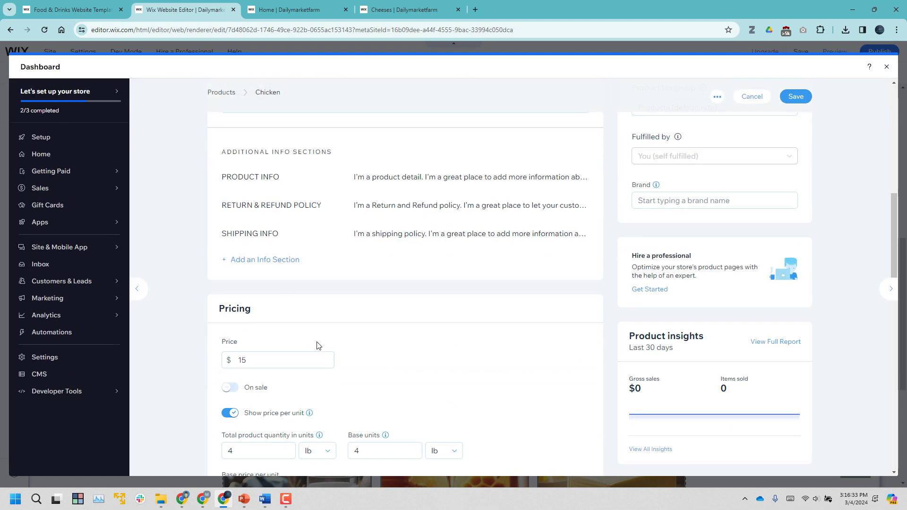
left_click(263, 365)
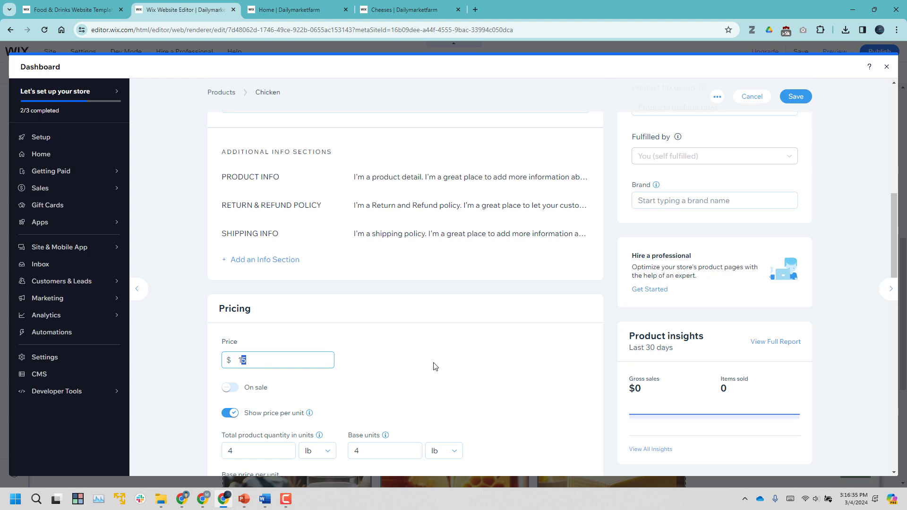
left_click(462, 366)
Try 1 lb as the chicken's total product quantity and restore it to 4 lb.
scroll(468, 352, "down", 4)
left_click(273, 263)
left_click_drag(274, 263, 207, 268)
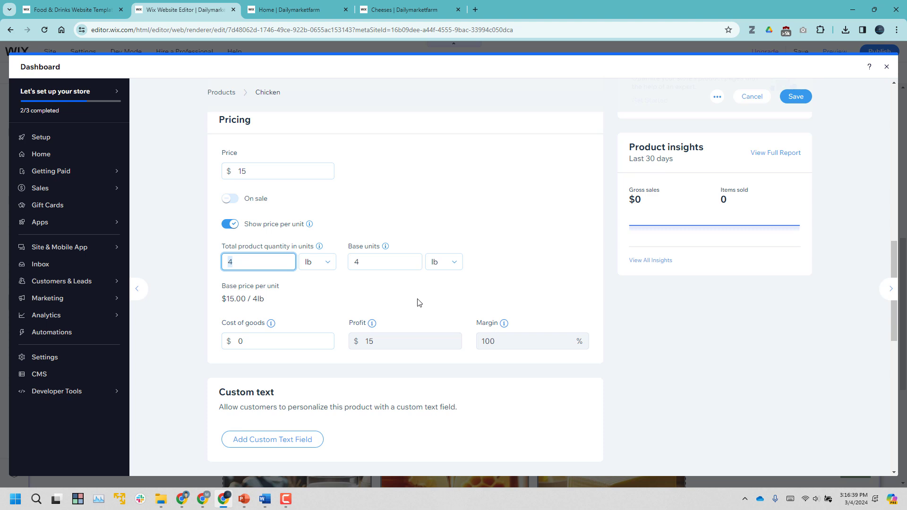
type("1")
left_click(486, 276)
left_click(244, 262)
left_click_drag(244, 263, 221, 264)
key("BackSpace")
type("4")
Set the chicken's base units to 1 lb for the price per unit.
double_click(373, 263)
type("1")
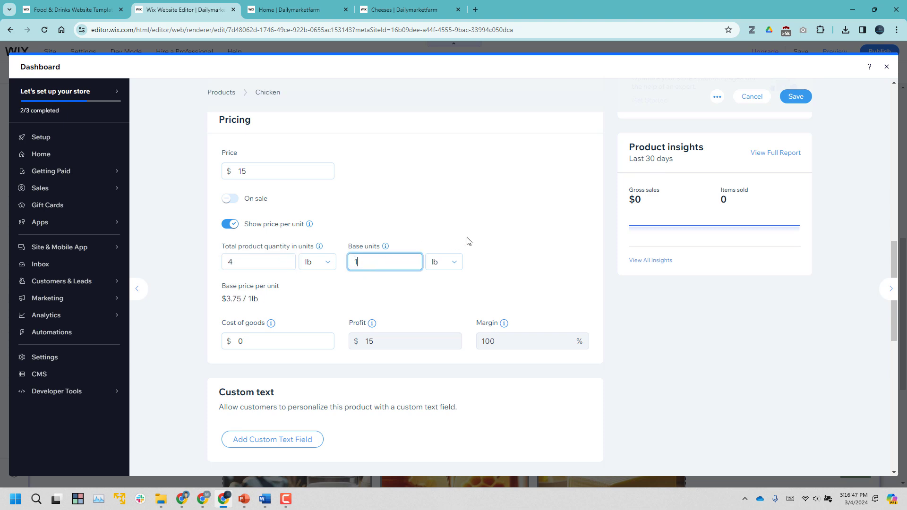
left_click(502, 228)
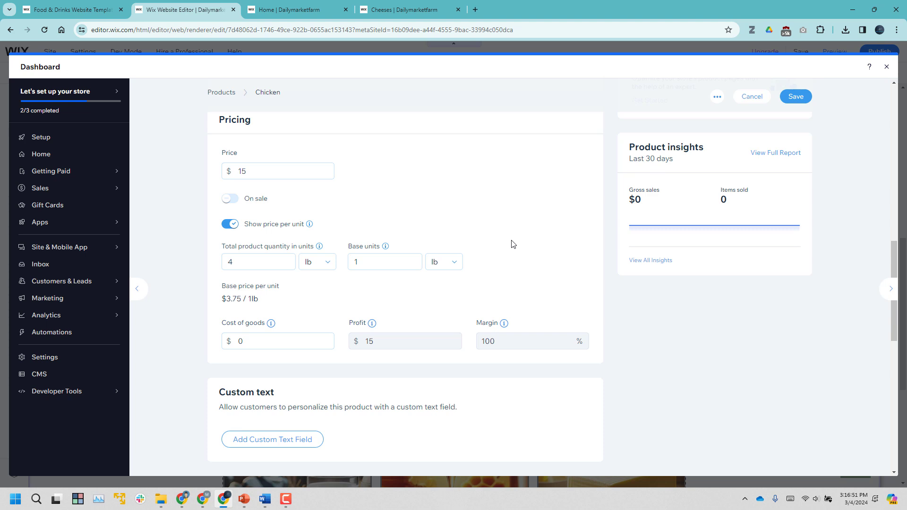
scroll(513, 244, "down", 1)
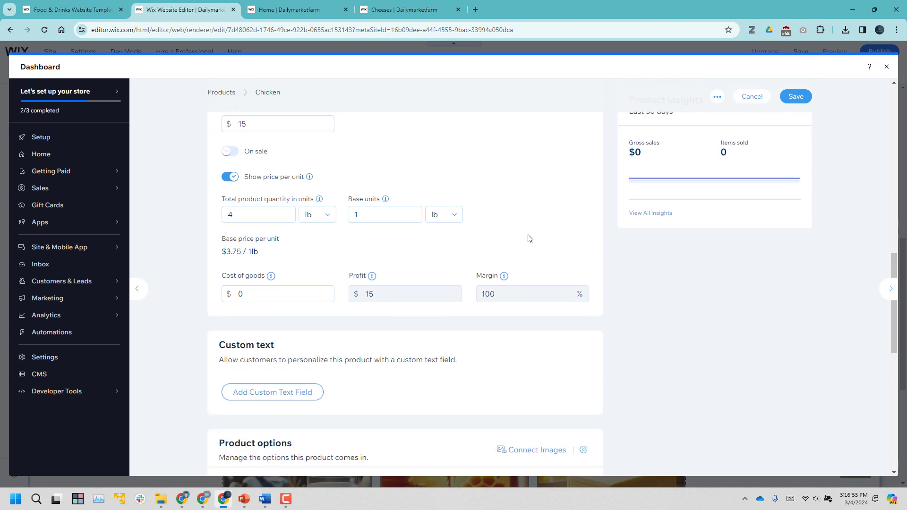
Remove the Color option with White and Purple from the chicken's product options.
scroll(530, 239, "down", 4)
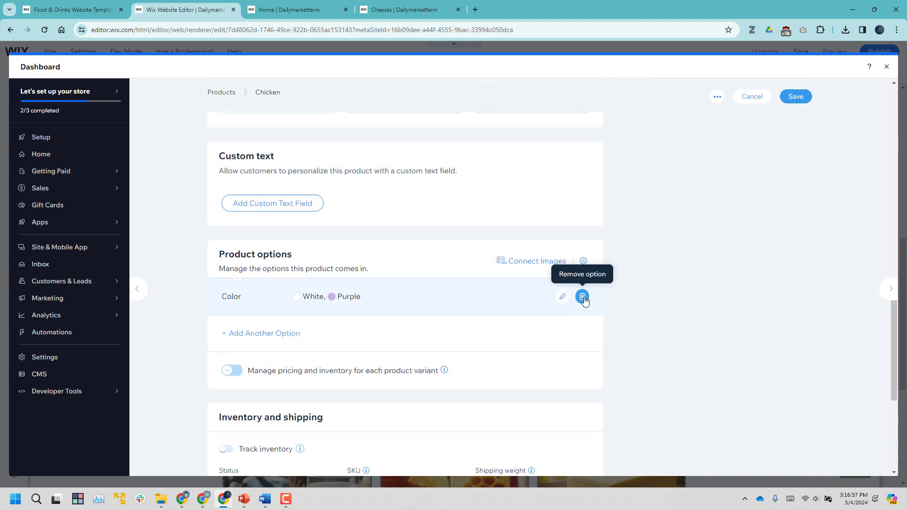
left_click(582, 297)
left_click(520, 292)
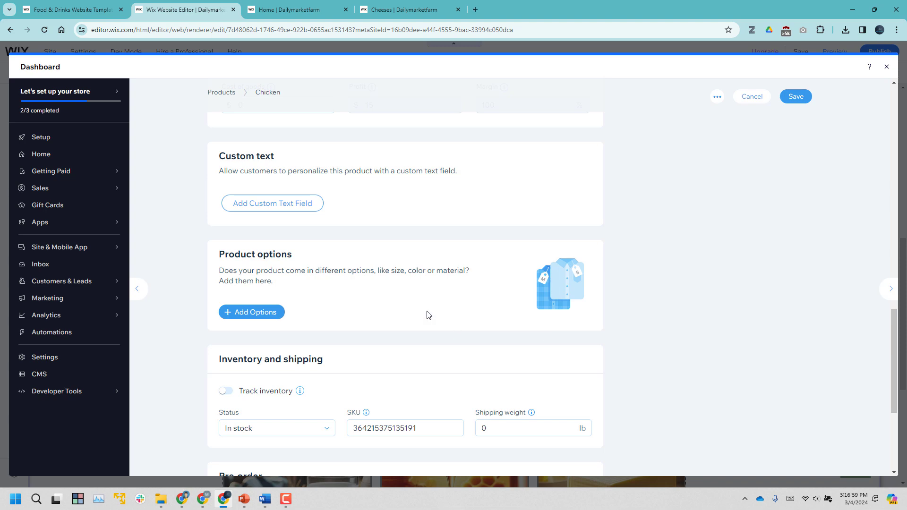
Assign the chicken to the Meat category, save the product and close the dashboard.
scroll(449, 306, "down", 2)
scroll(449, 306, "up", 4)
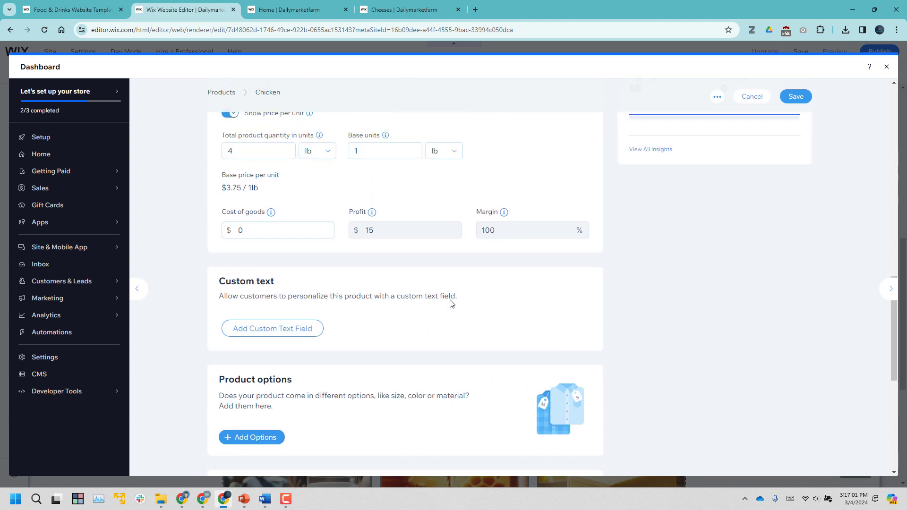
scroll(716, 227, "up", 9)
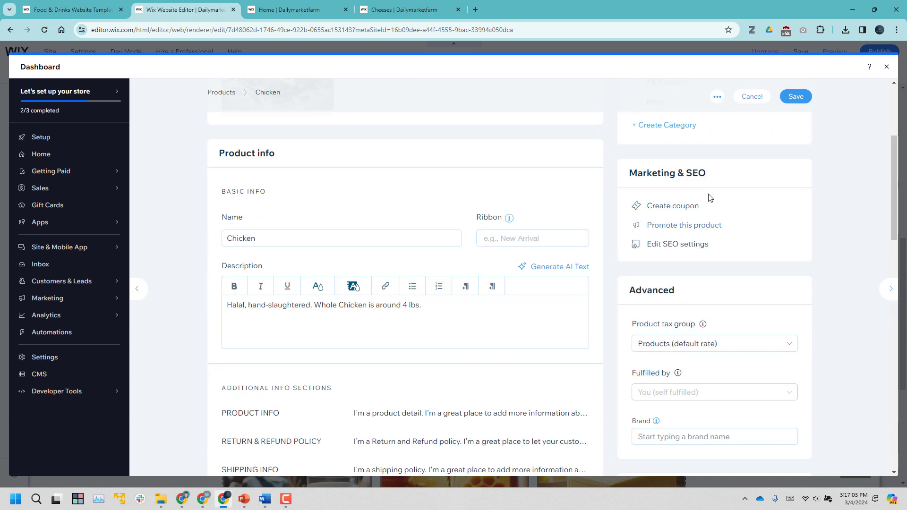
scroll(710, 197, "up", 4)
left_click(652, 291)
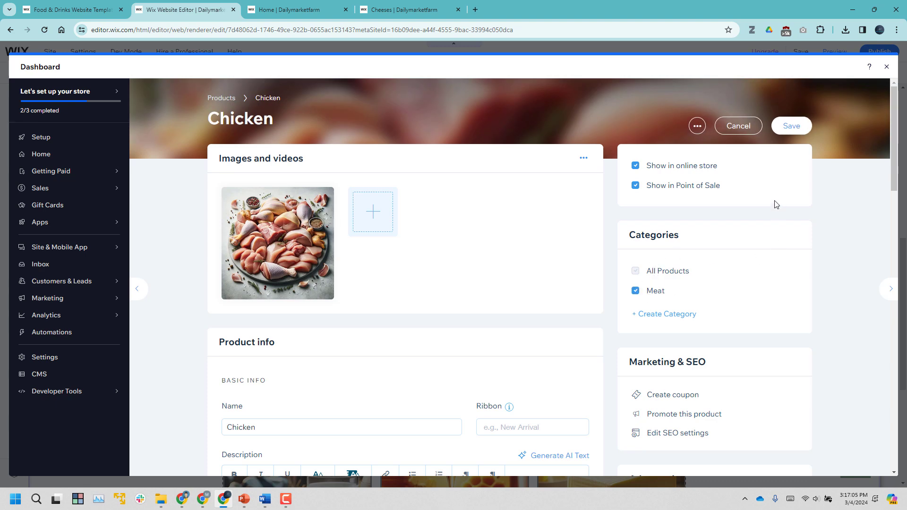
left_click(798, 126)
left_click(887, 67)
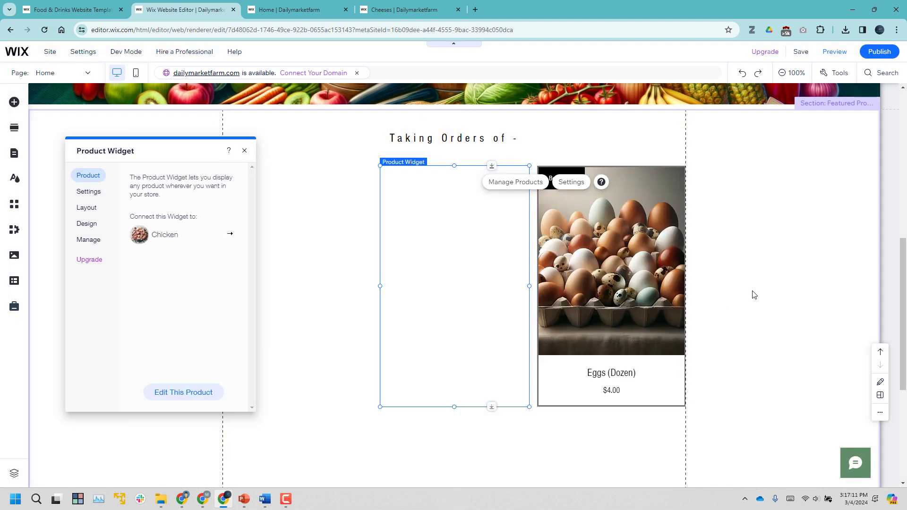
Open the Lamb product for editing, review its category, unit pricing and product options, and close the dashboard.
left_click(347, 326)
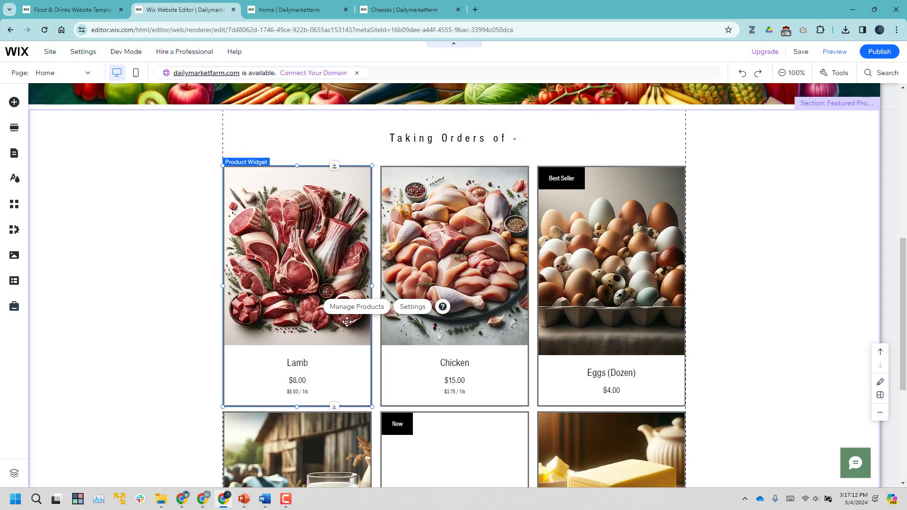
left_click(412, 306)
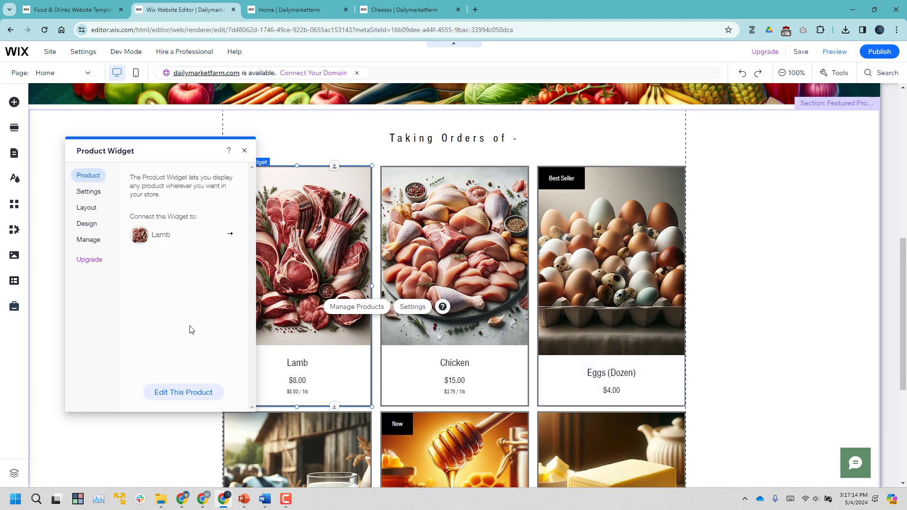
left_click(185, 395)
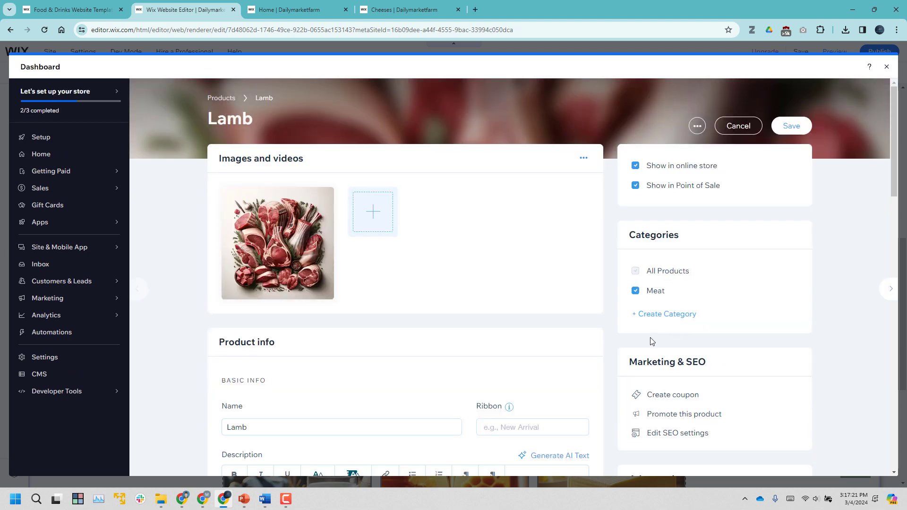
scroll(566, 359, "down", 12)
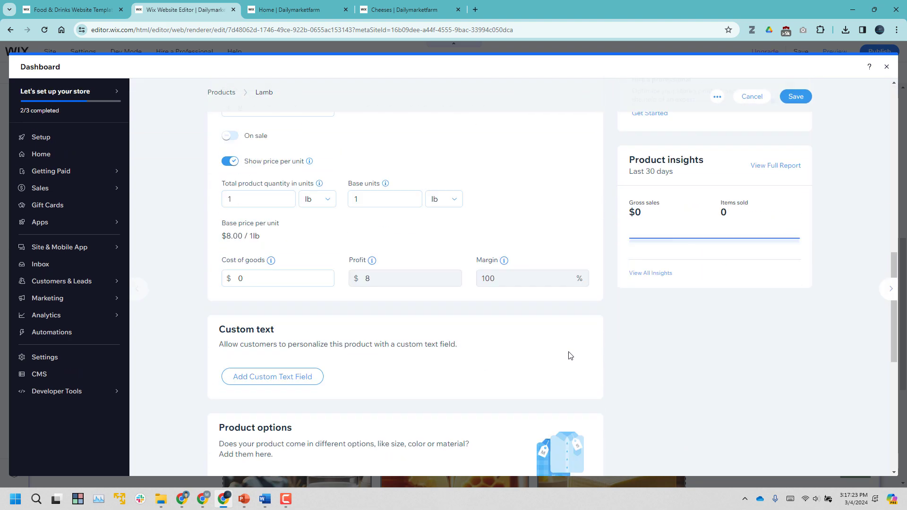
scroll(570, 355, "down", 5)
scroll(571, 355, "down", 2)
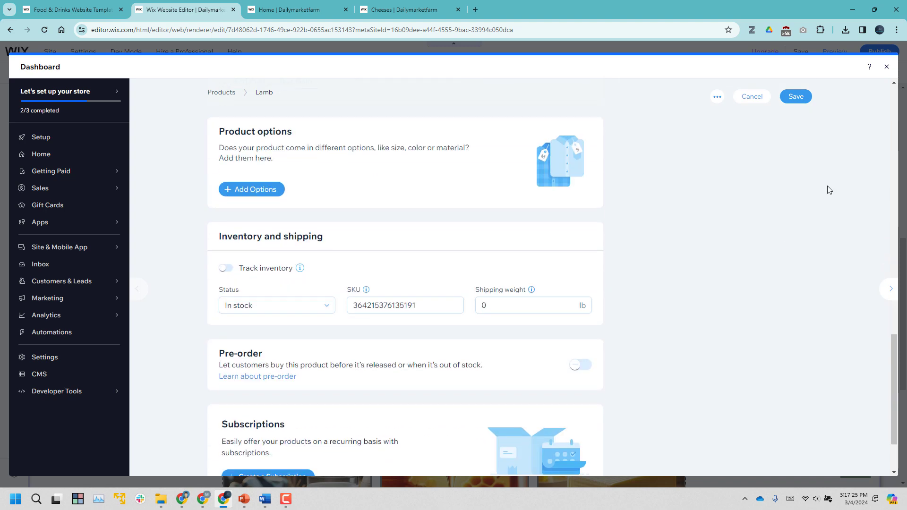
left_click(887, 69)
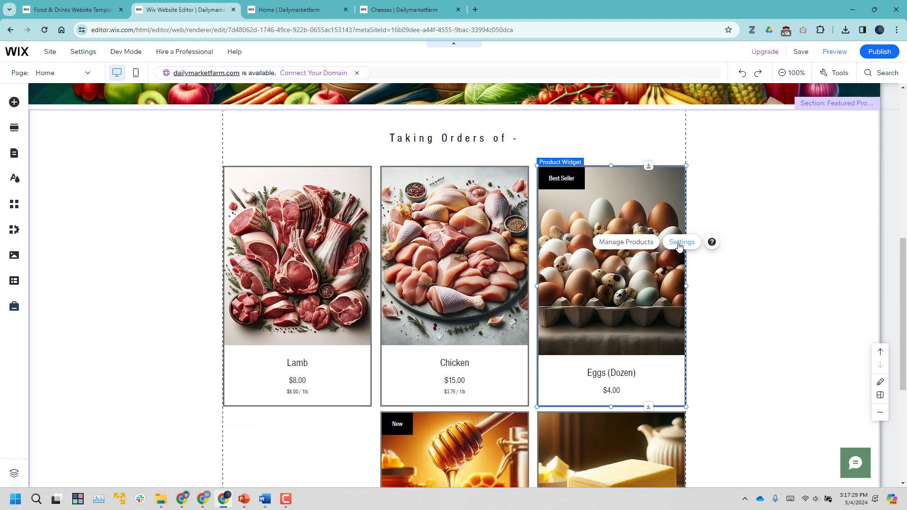
Open the Eggs (Dozen) product for editing and remove its Color option with Black and White.
left_click(698, 244)
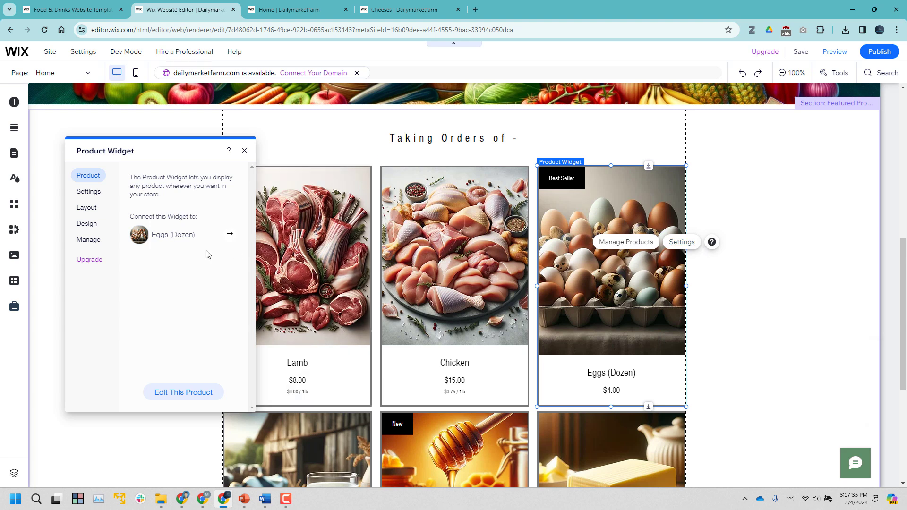
left_click(184, 391)
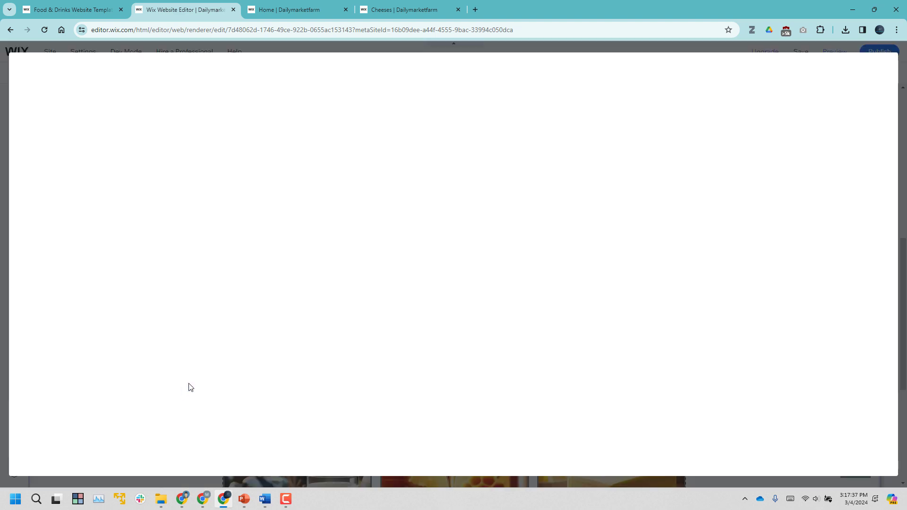
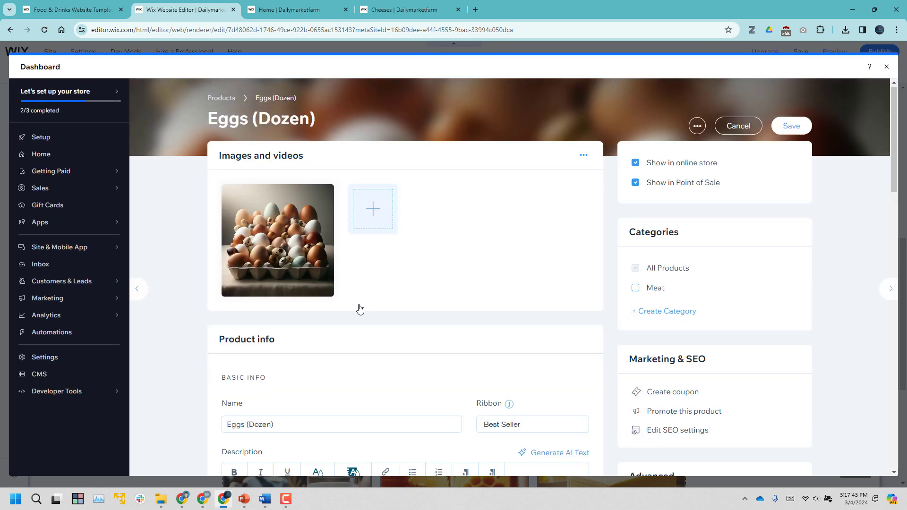
scroll(358, 308, "down", 10)
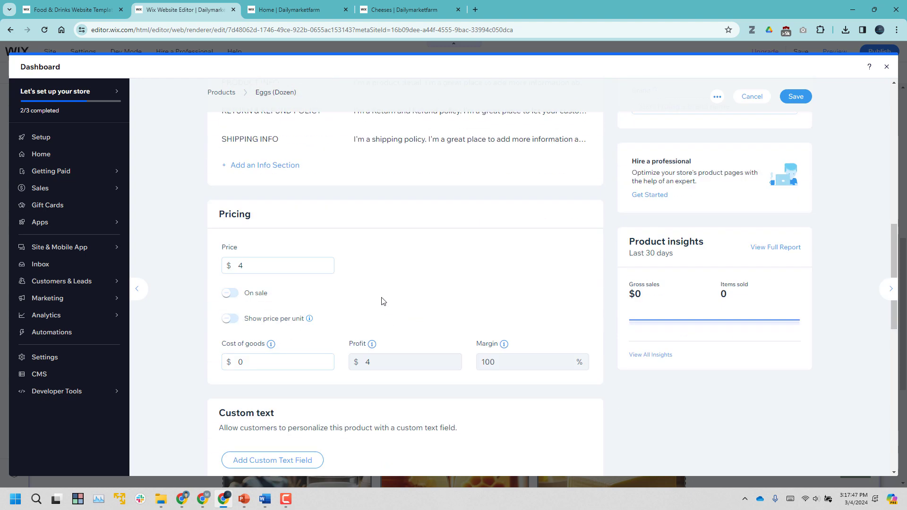
scroll(428, 291, "down", 5)
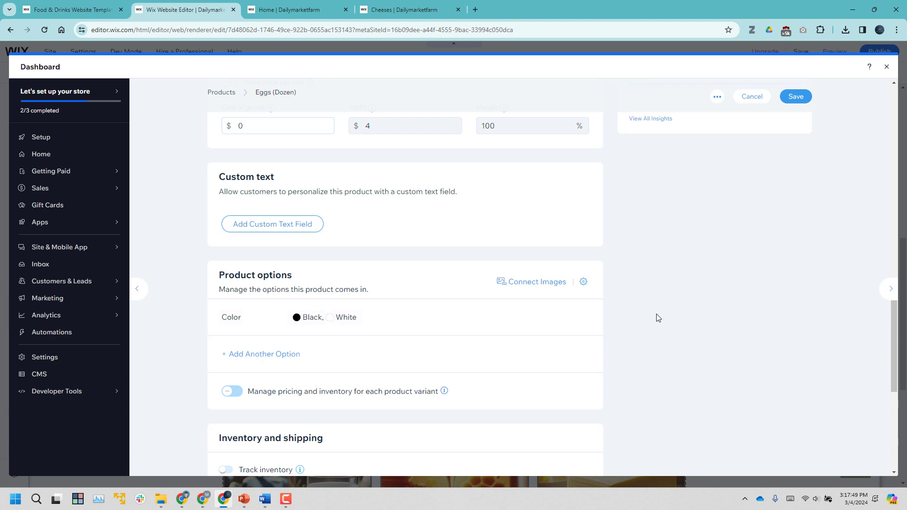
left_click(582, 316)
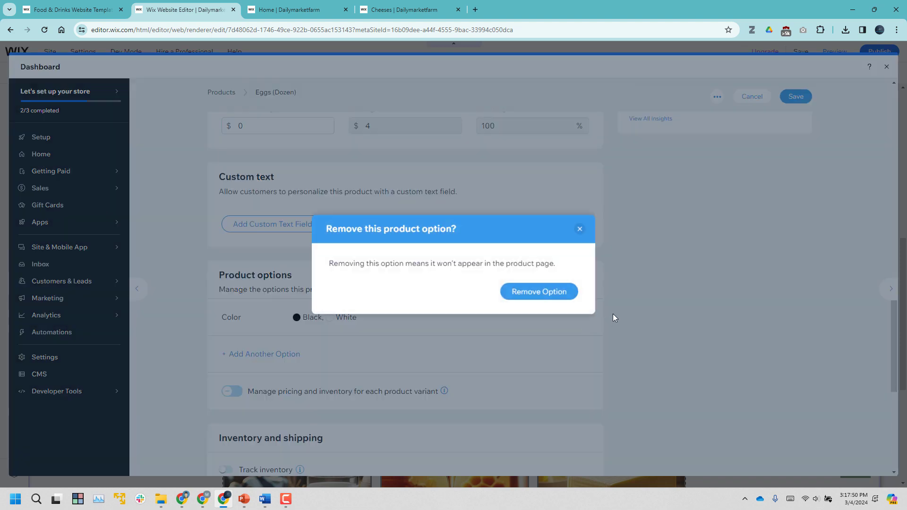
left_click(560, 291)
scroll(623, 293, "down", 5)
Create a Produce category with Eggs (Dozen) assigned to it and save the product.
scroll(823, 150, "up", 15)
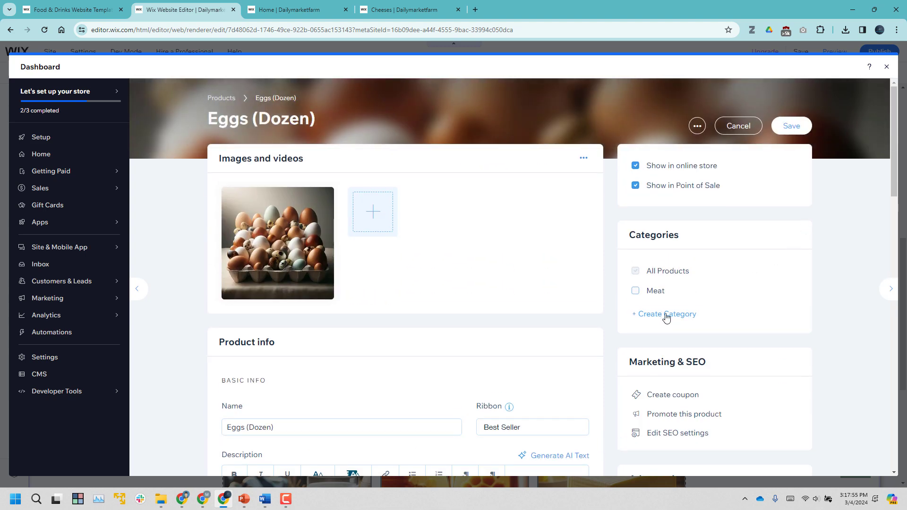
left_click(666, 315)
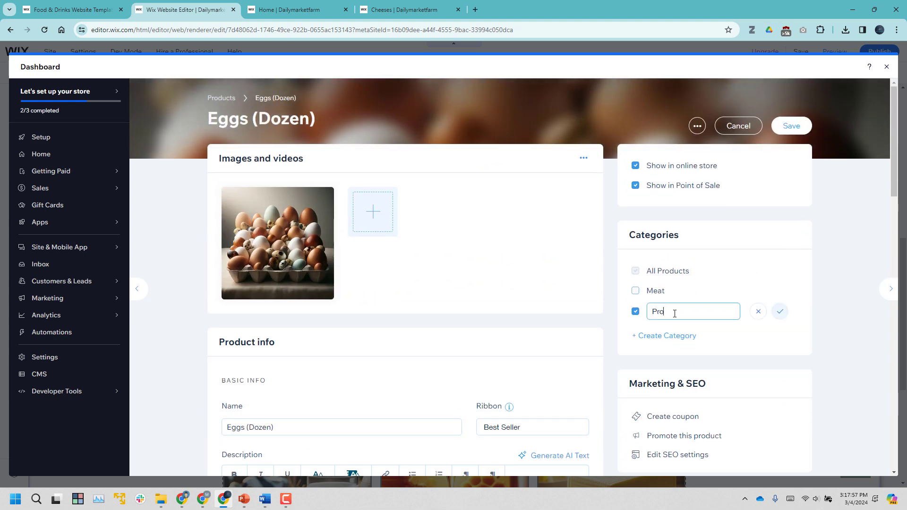
left_click(780, 312)
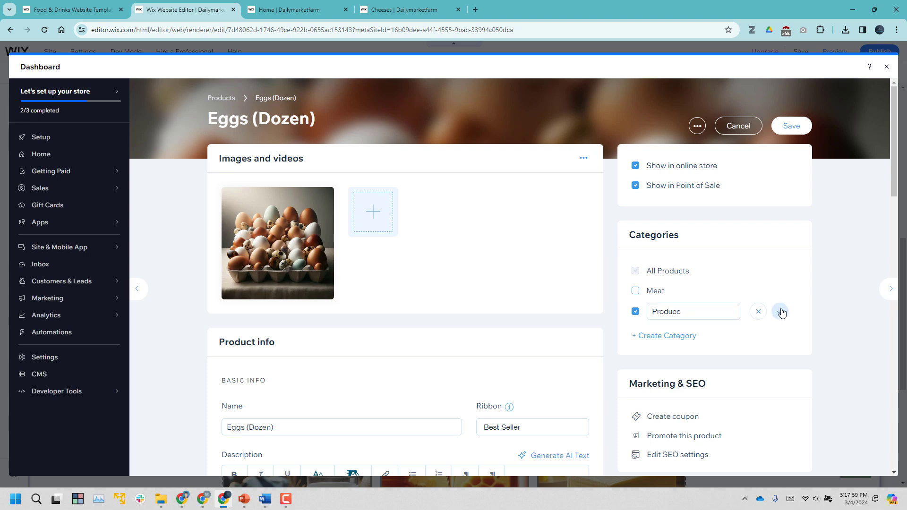
left_click(791, 126)
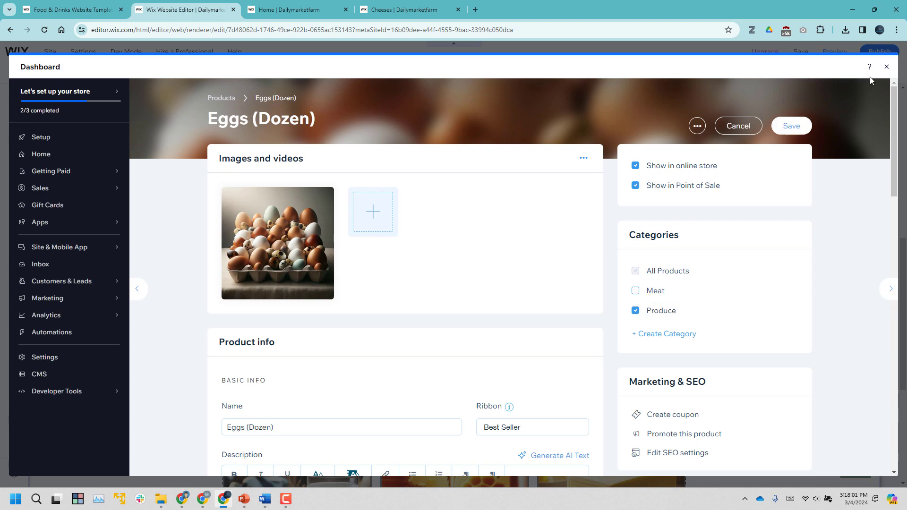
Create a Dairy category for Eggs (Dozen), take the product out of Produce, save it and close the dashboard.
left_click(666, 313)
left_click(669, 334)
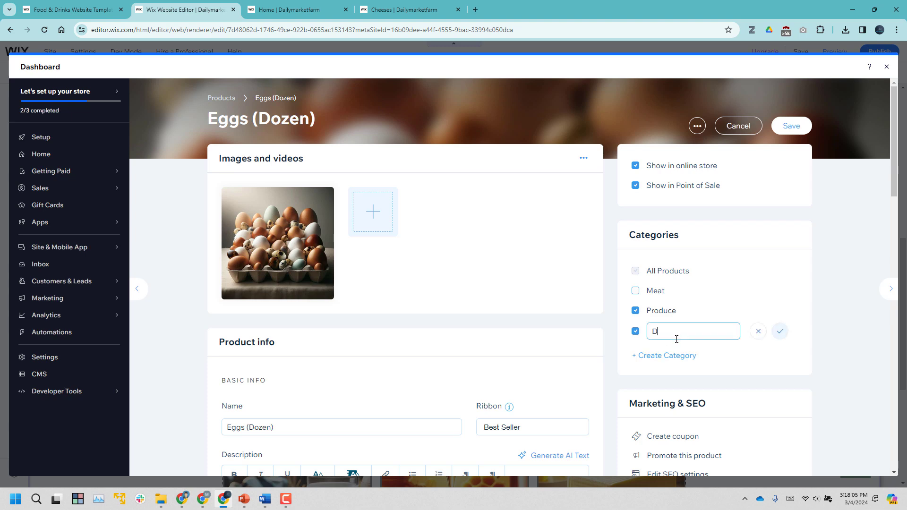
left_click(643, 314)
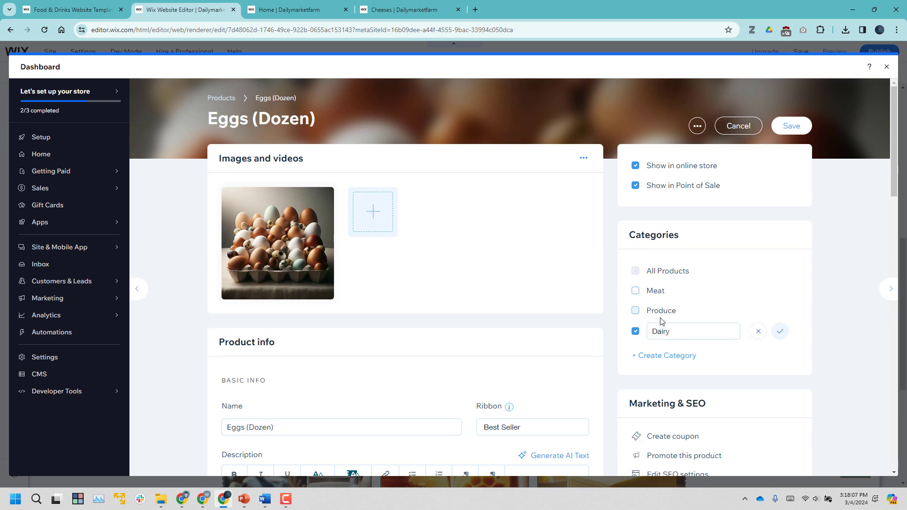
left_click(780, 331)
left_click(802, 129)
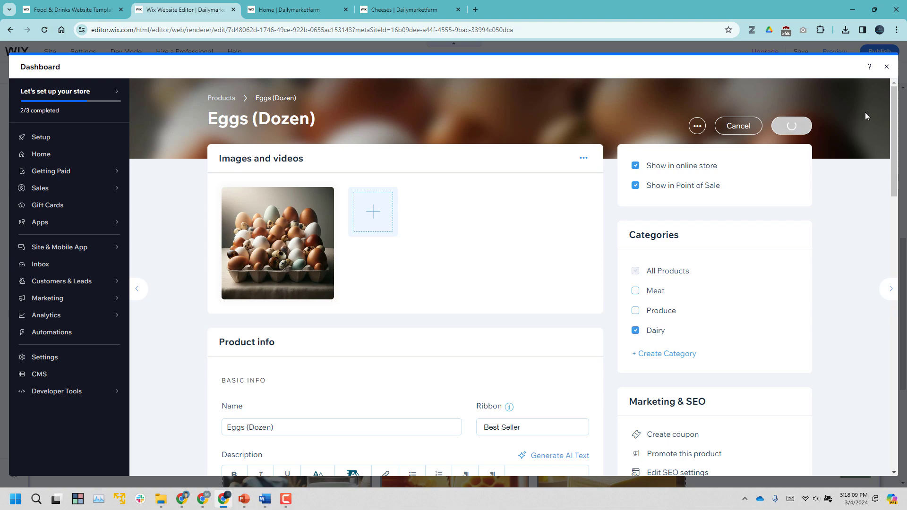
left_click(886, 67)
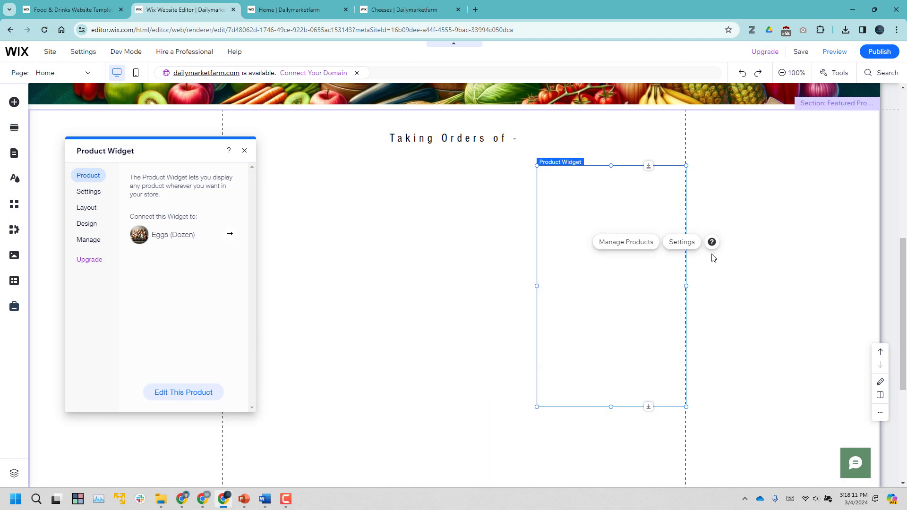
Open the Cow Milk (Gallon) product for editing and remove its Size option with Small, Medium and Large.
scroll(634, 296, "down", 2)
left_click(762, 279)
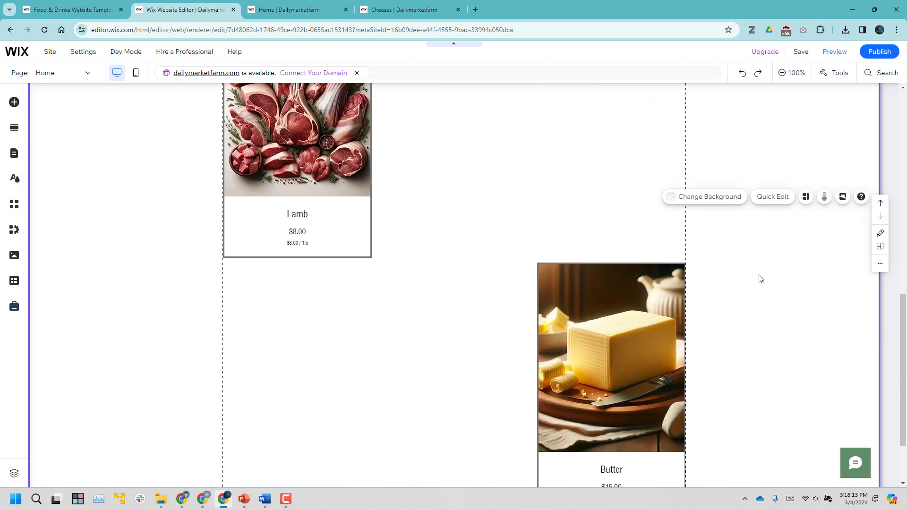
left_click(334, 273)
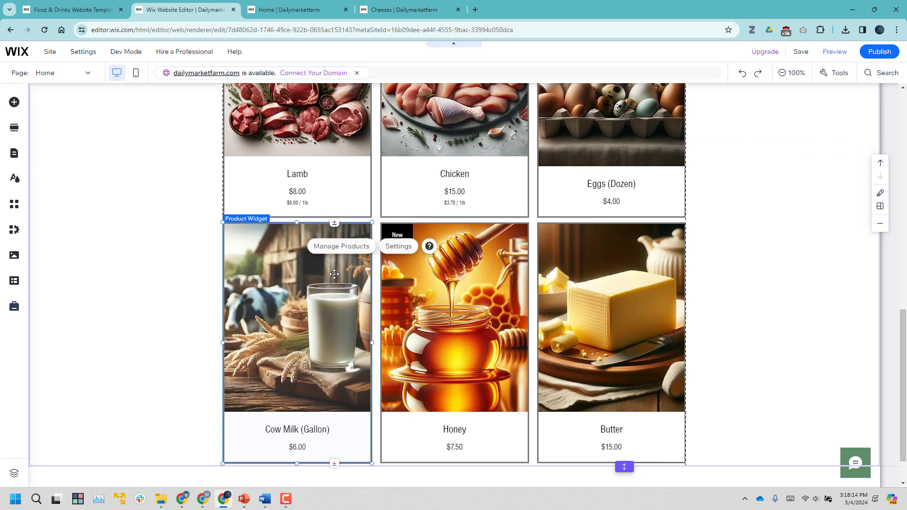
left_click(409, 246)
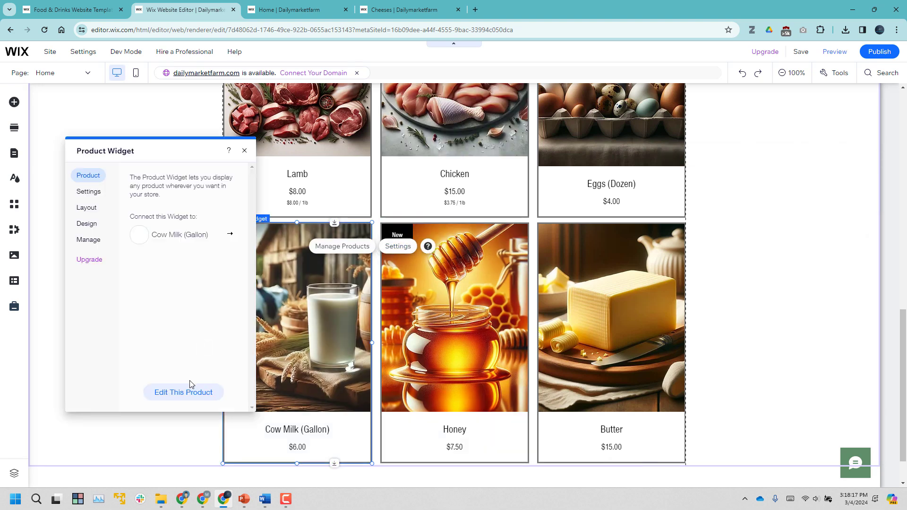
left_click(189, 392)
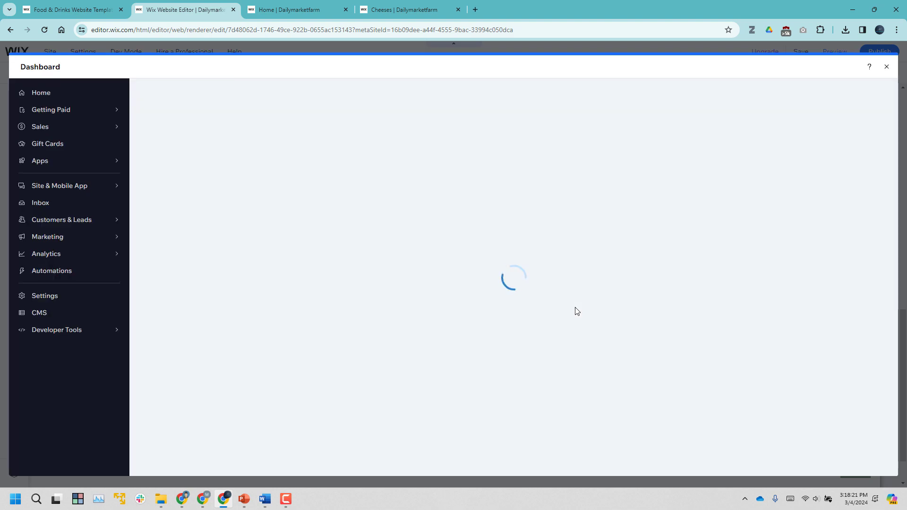
scroll(472, 344, "down", 3)
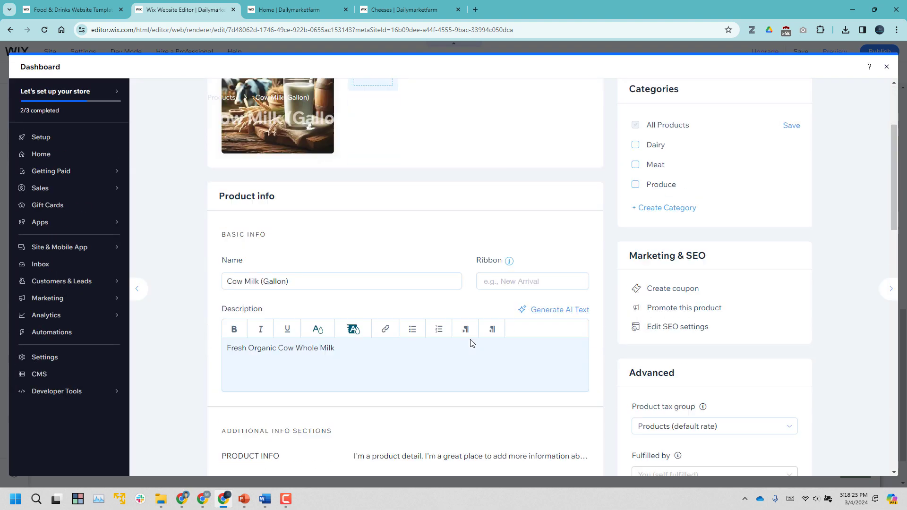
scroll(392, 350, "down", 8)
scroll(422, 348, "down", 6)
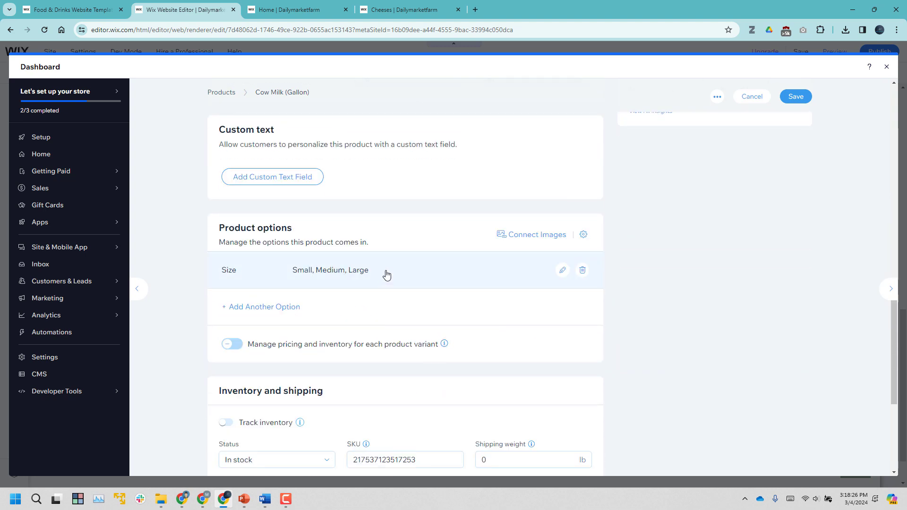
left_click(583, 269)
left_click(548, 293)
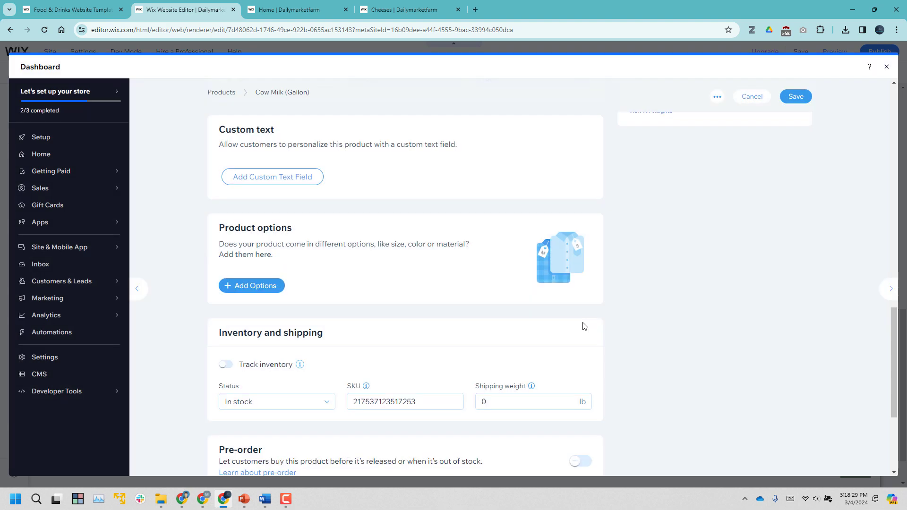
Assign Cow Milk (Gallon) to the Dairy category, save the product and close the dashboard.
scroll(586, 322, "up", 5)
scroll(590, 322, "up", 6)
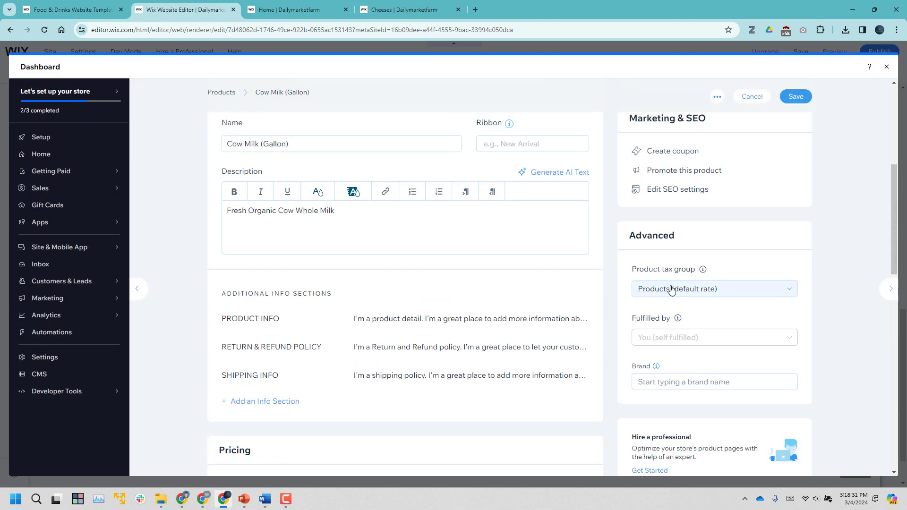
mouse_move(703, 269)
scroll(795, 203, "up", 4)
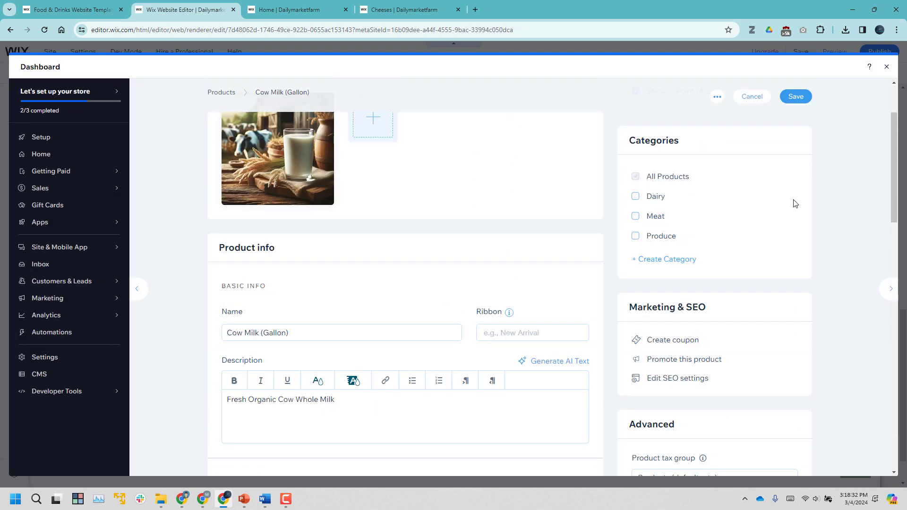
left_click(663, 236)
left_click(660, 236)
left_click(659, 198)
scroll(760, 200, "up", 2)
left_click(787, 131)
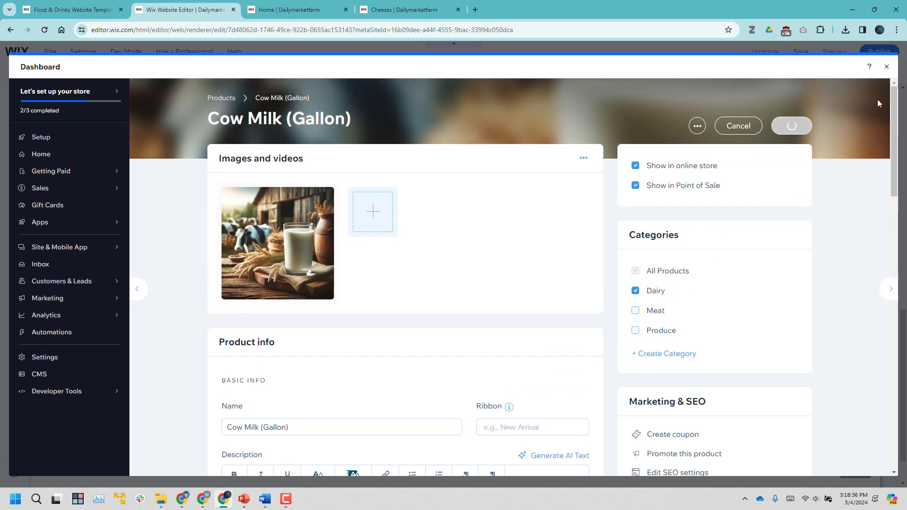
left_click(887, 66)
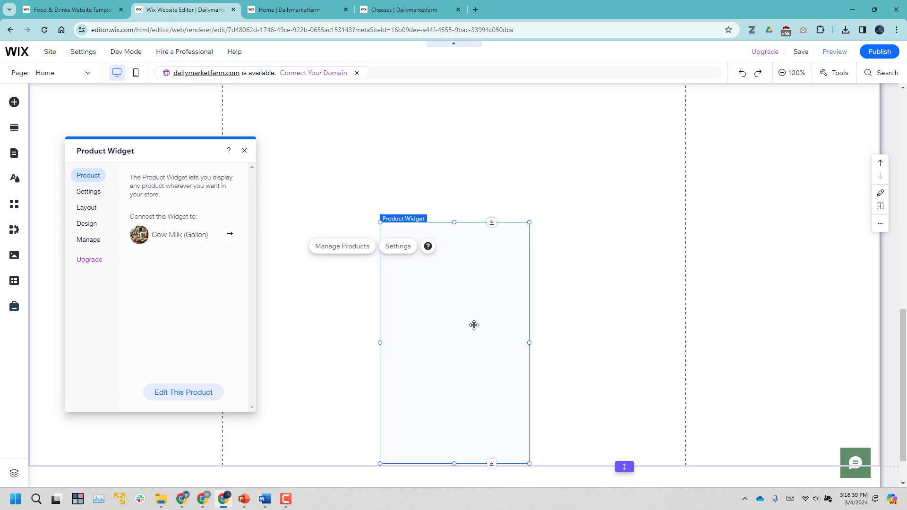
Open the Honey product for editing and delete its PRODUCT INFO section.
left_click(551, 307)
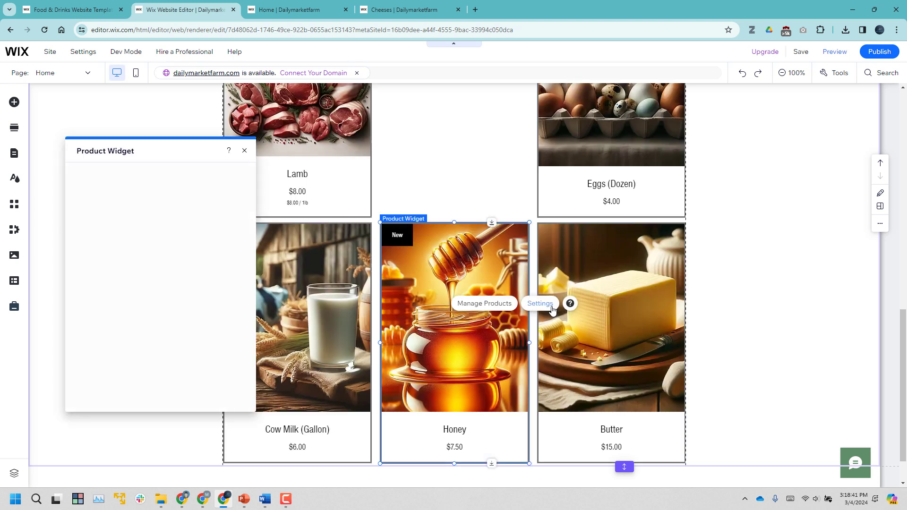
left_click(186, 396)
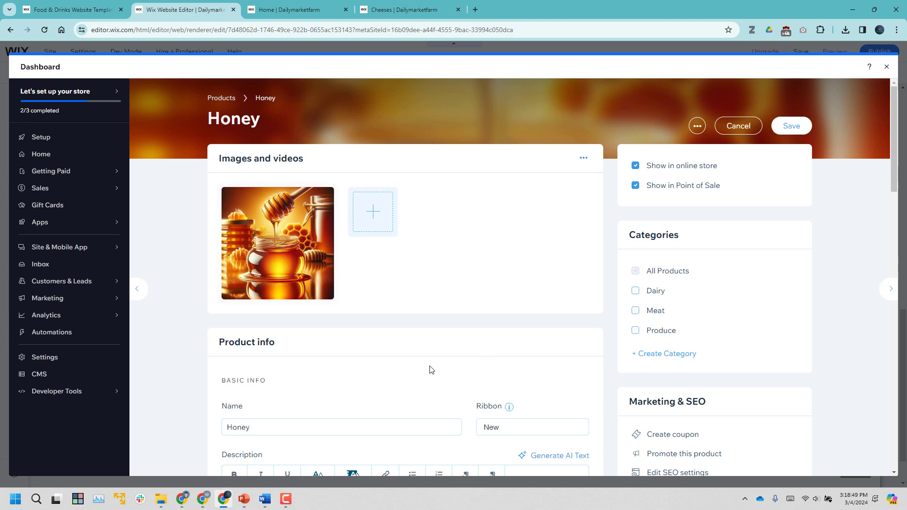
scroll(432, 370, "down", 9)
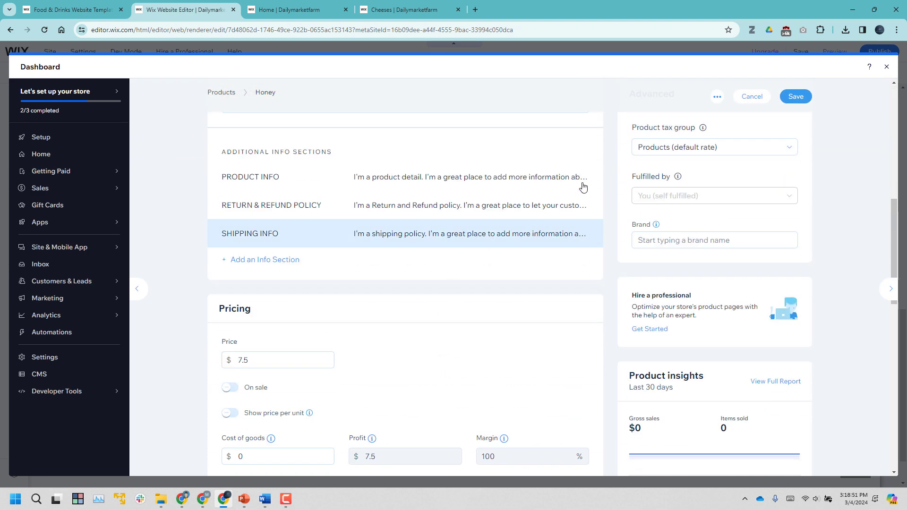
left_click(572, 177)
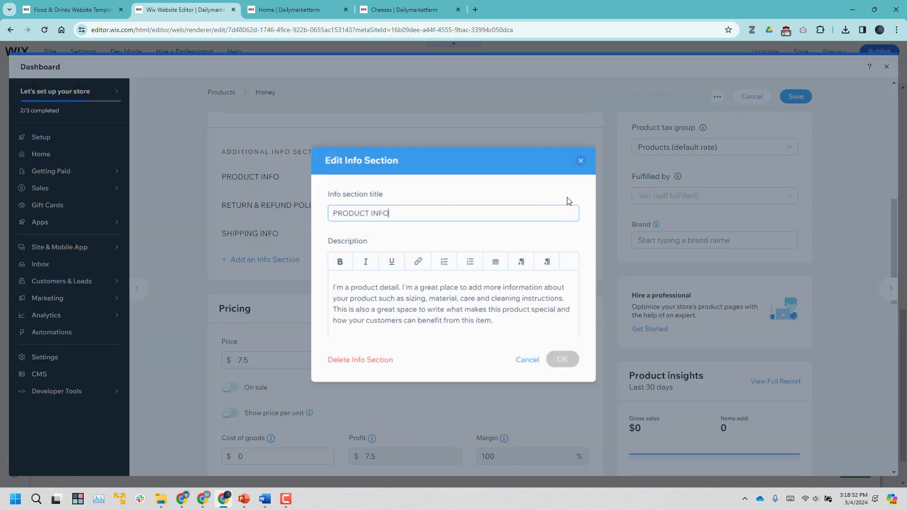
left_click(383, 364)
left_click(547, 310)
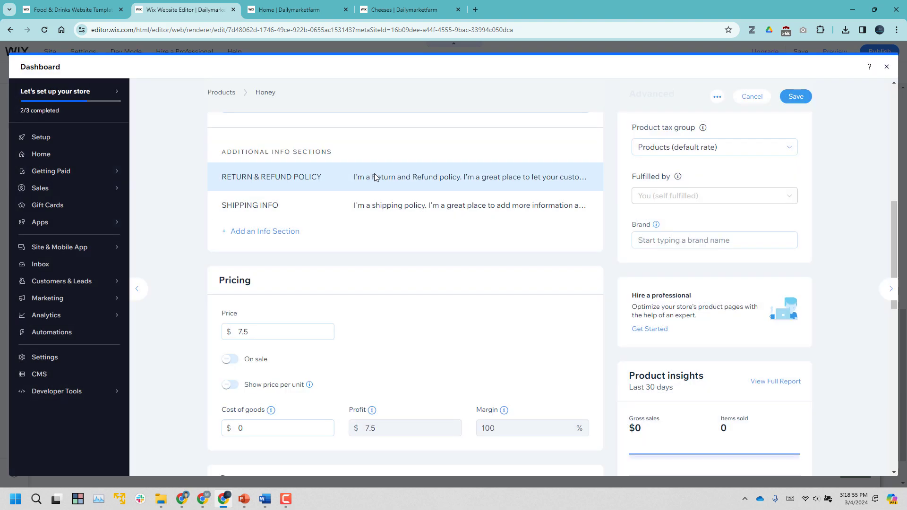
Delete the RETURN & REFUND POLICY and SHIPPING INFO sections from the Honey product.
left_click(375, 177)
left_click(359, 368)
left_click(547, 310)
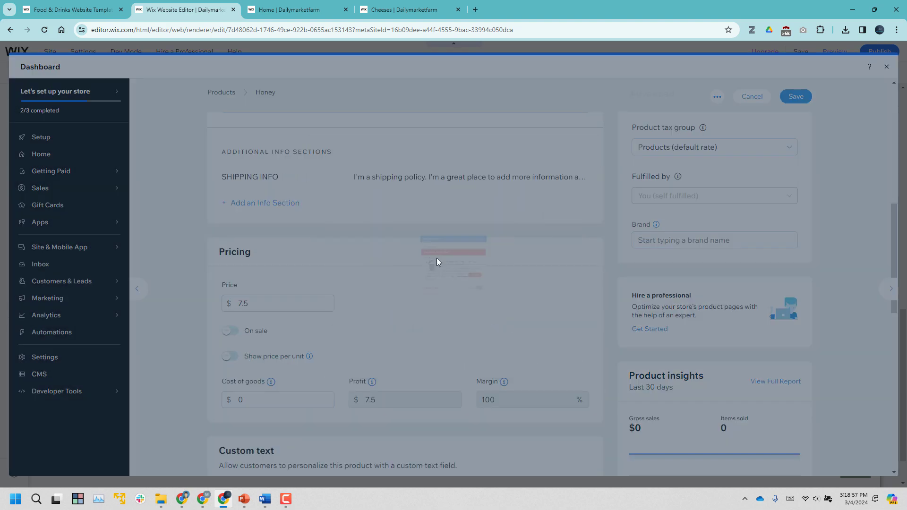
left_click(372, 177)
left_click(369, 364)
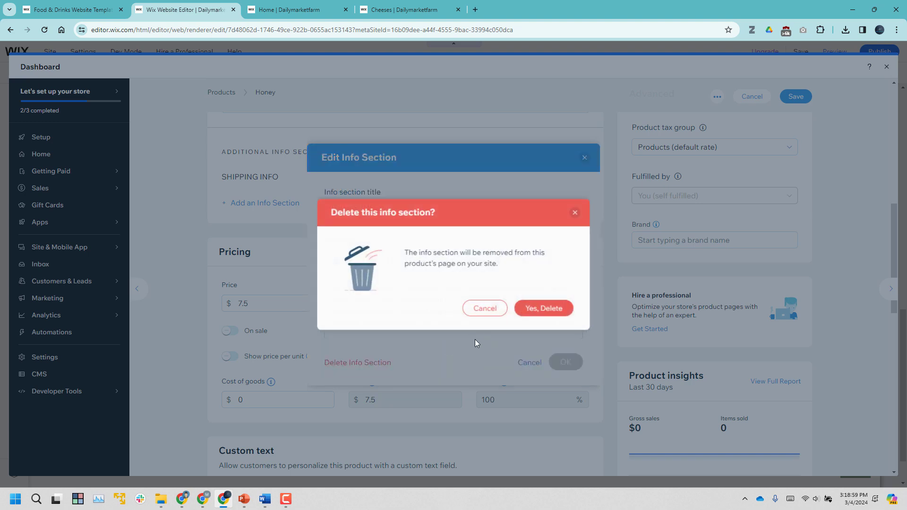
left_click(543, 310)
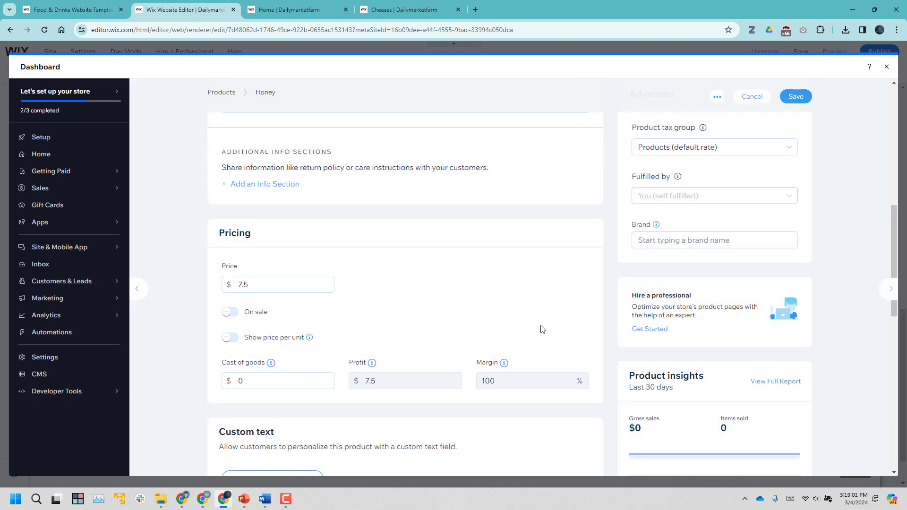
Remove the Size option with Small and Large from the Honey product.
scroll(542, 330, "down", 5)
left_click(581, 336)
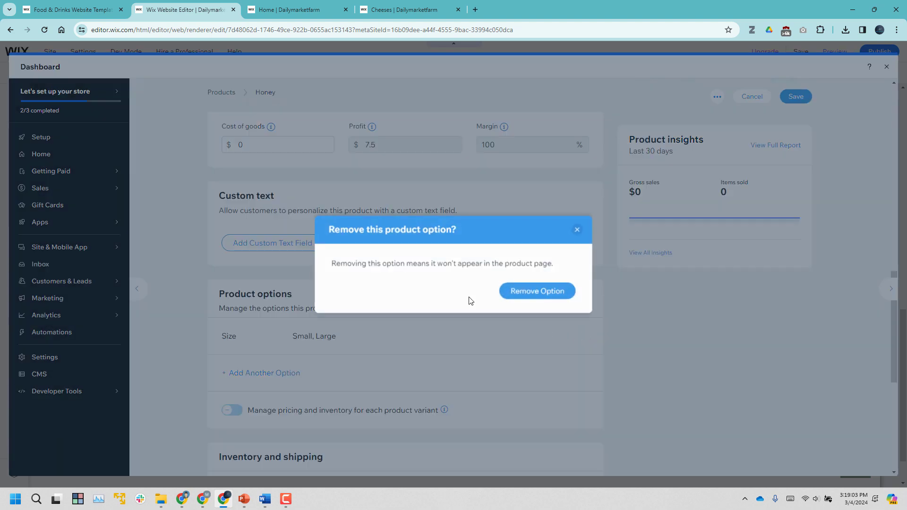
left_click(537, 291)
Assign Honey to the Dairy category instead of Produce, save the product and close the dashboard.
scroll(614, 295, "down", 5)
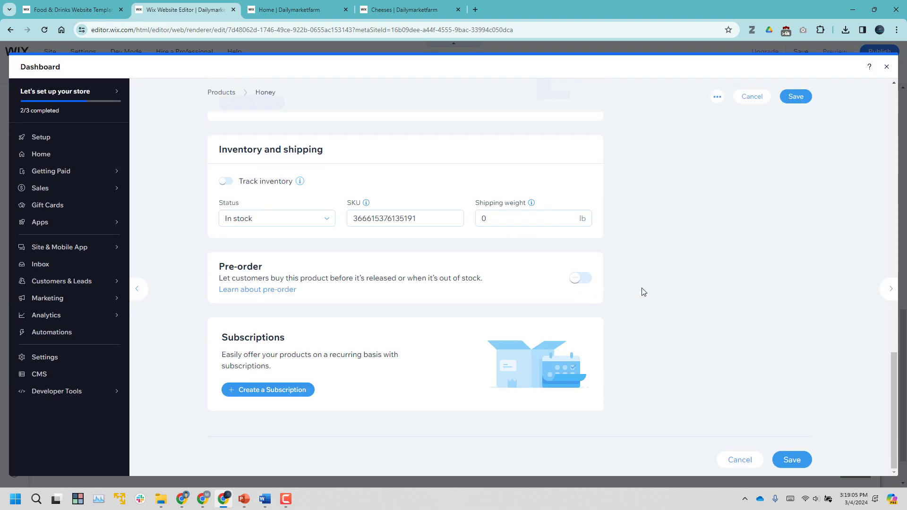
scroll(642, 292, "up", 15)
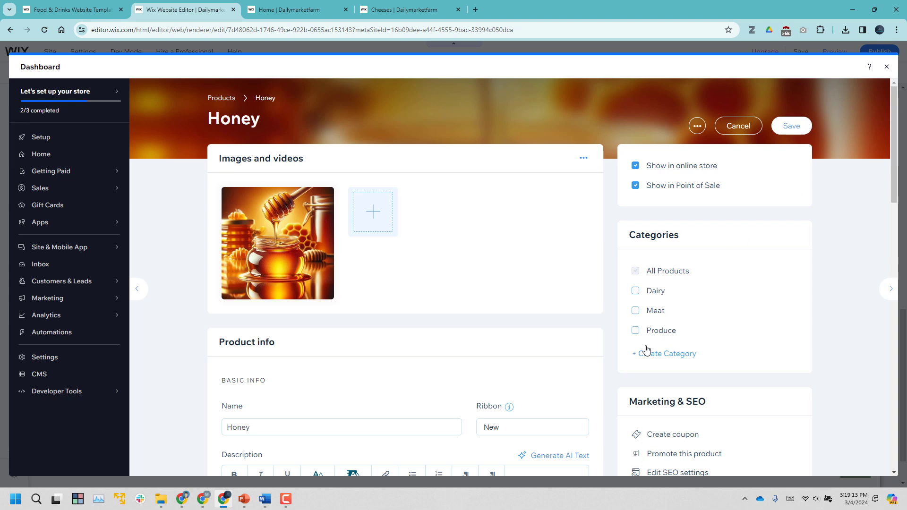
left_click(664, 331)
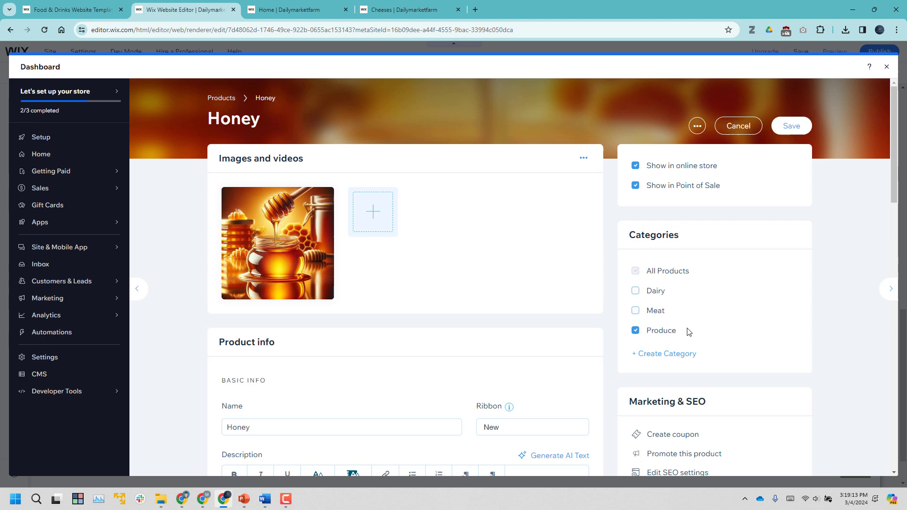
left_click(638, 331)
left_click(657, 292)
left_click(785, 128)
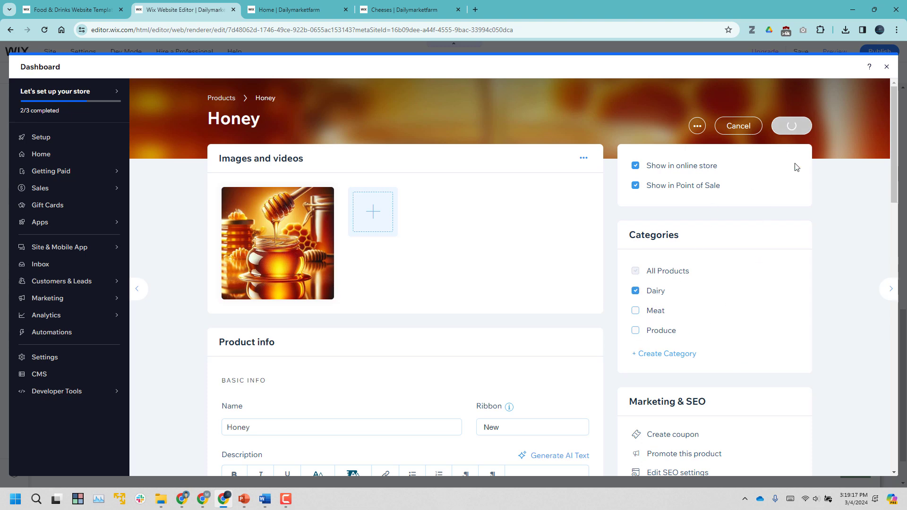
left_click(886, 67)
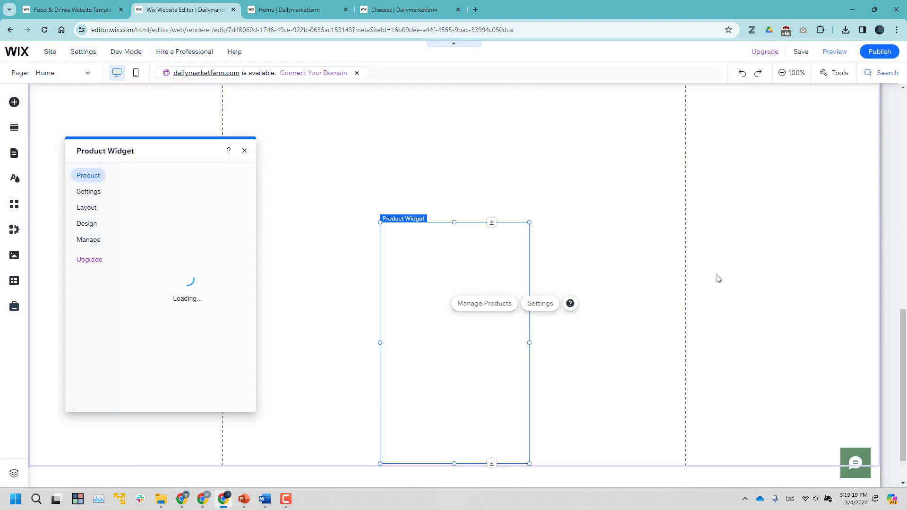
Open the Butter product for editing and remove the chair image from its media.
left_click(659, 322)
left_click(718, 295)
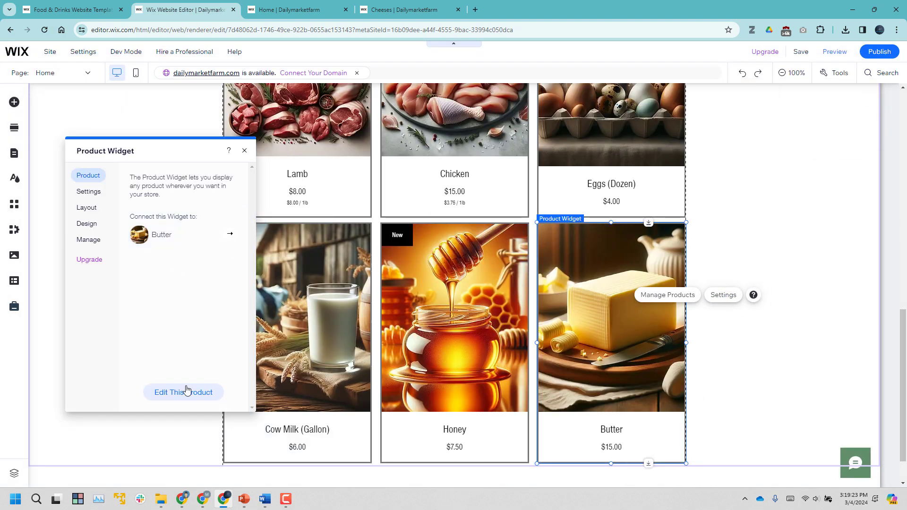
left_click(186, 390)
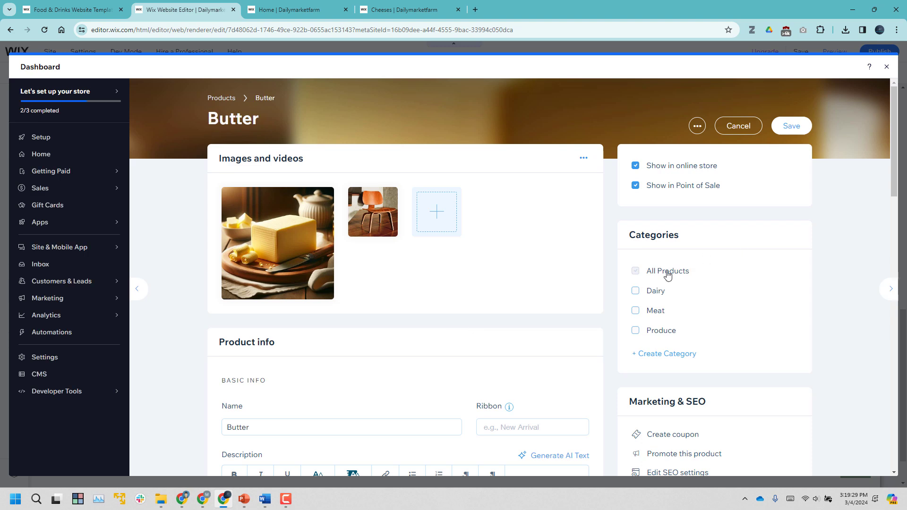
scroll(504, 318, "down", 3)
scroll(451, 265, "up", 3)
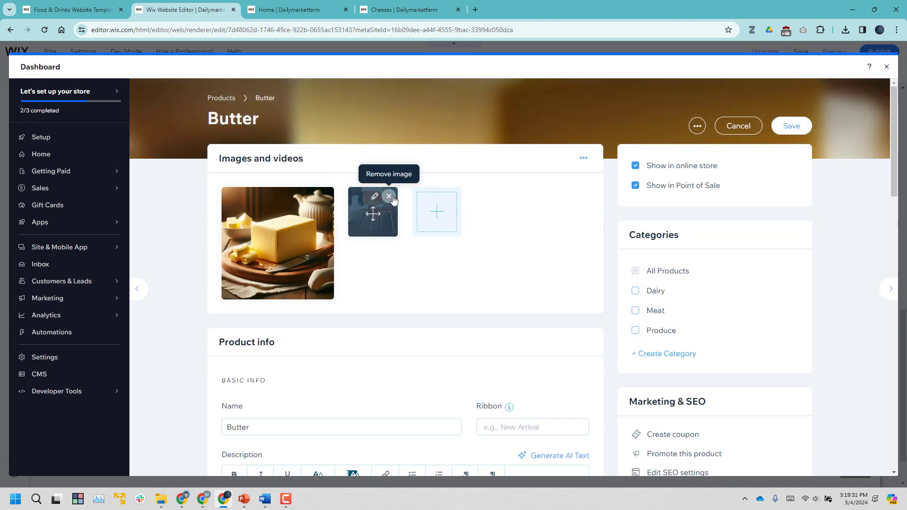
left_click(392, 200)
Delete the PRODUCT INFO, RETURN & REFUND POLICY and SHIPPING INFO sections from the Butter product.
scroll(473, 281, "down", 7)
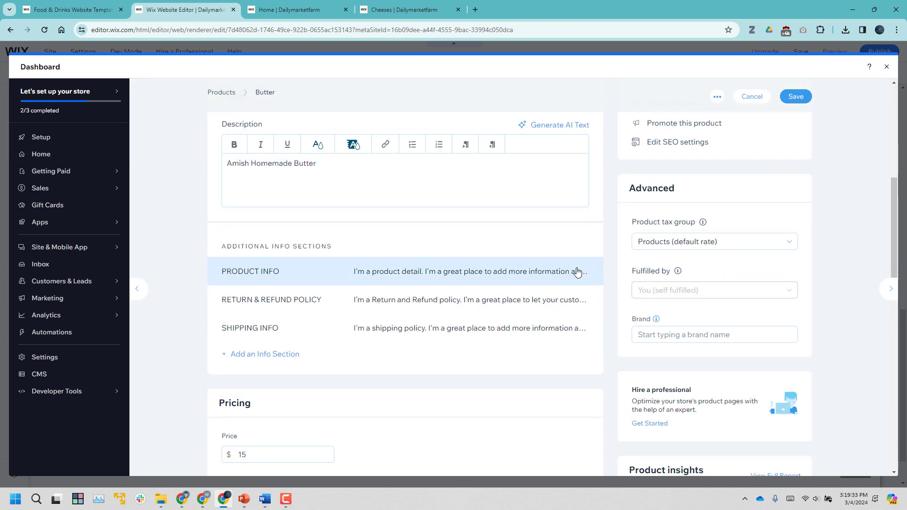
left_click(520, 270)
left_click(364, 356)
left_click(546, 365)
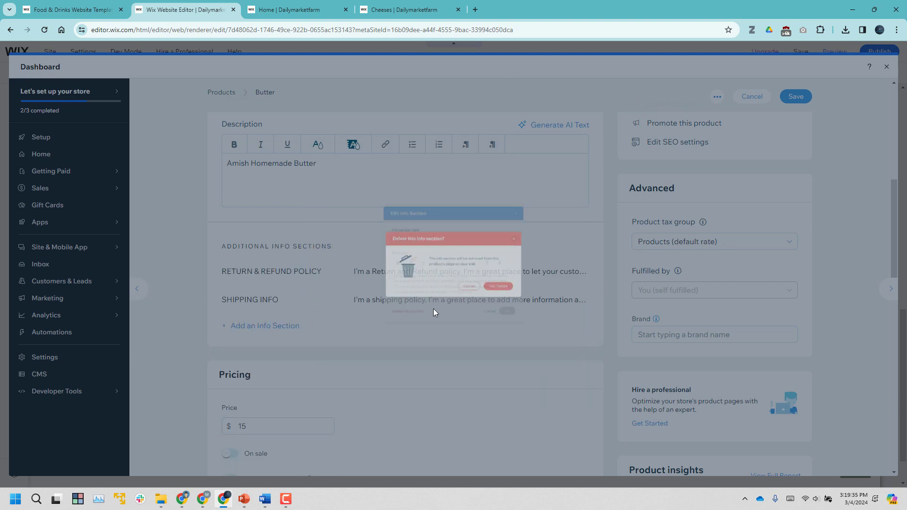
left_click(321, 272)
left_click(364, 367)
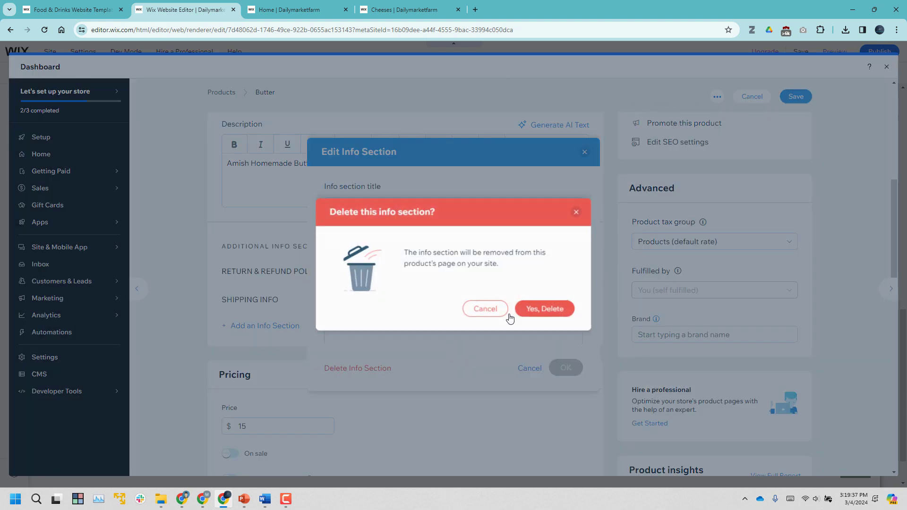
left_click(534, 304)
left_click(303, 270)
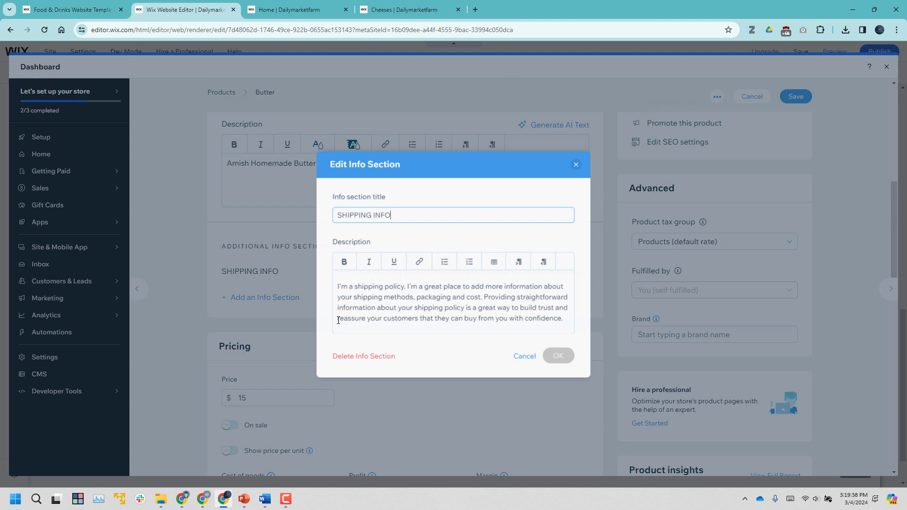
left_click(369, 363)
left_click(543, 311)
Assign Butter to the Dairy category, save the product and close the dashboard.
scroll(461, 339, "down", 4)
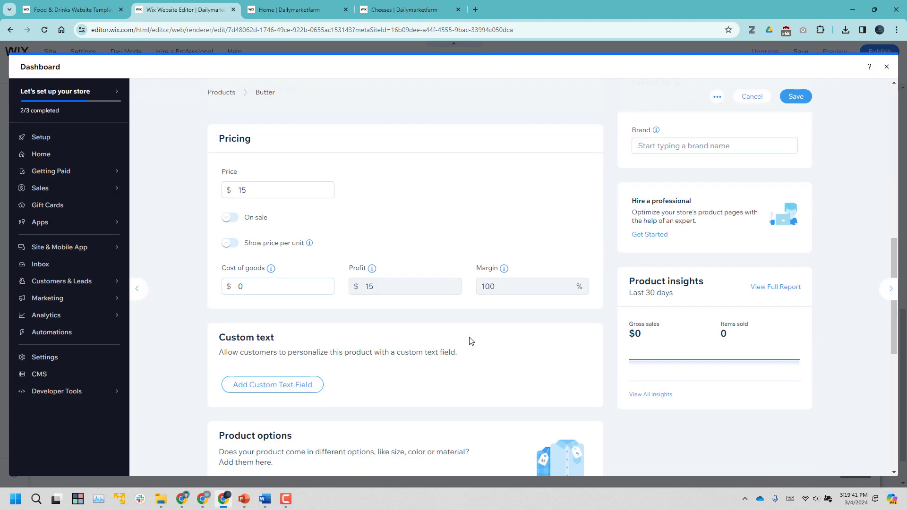
scroll(741, 265, "up", 10)
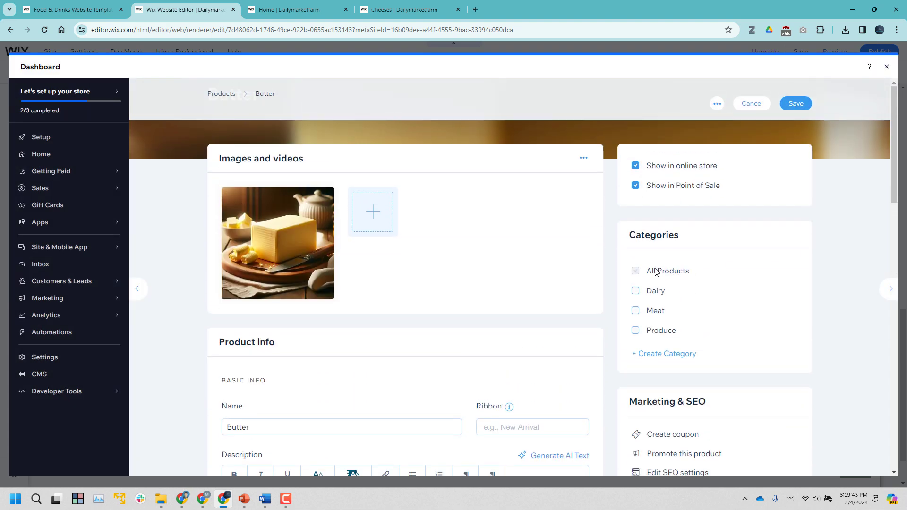
left_click(645, 291)
left_click(795, 126)
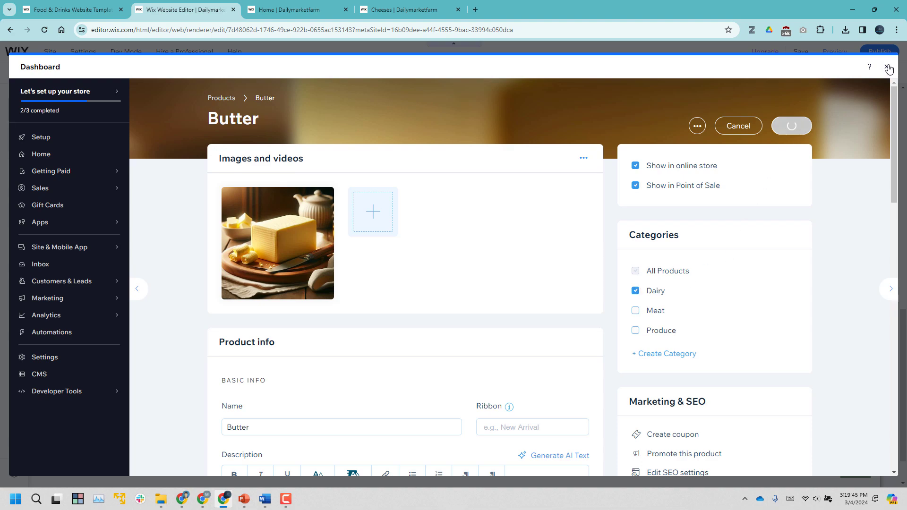
left_click(886, 66)
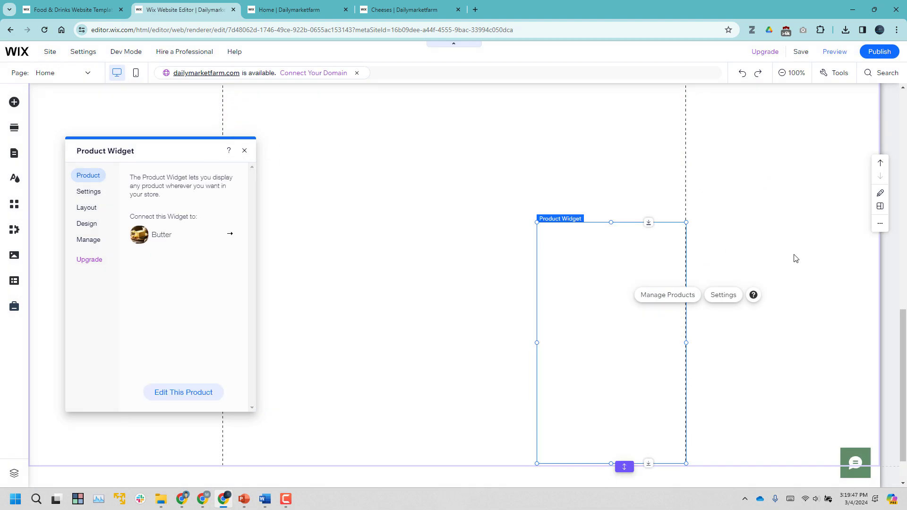
Publish the site and dismiss the publishing confirmation.
left_click(827, 188)
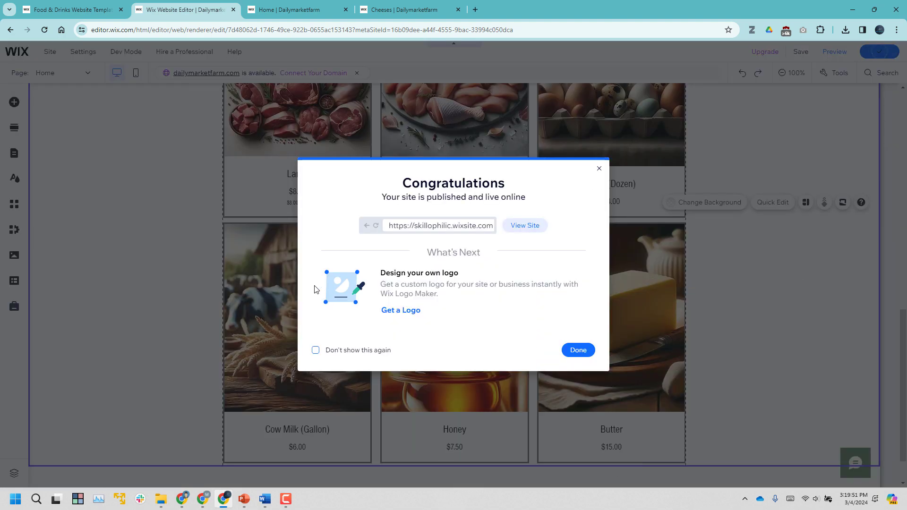
left_click(577, 356)
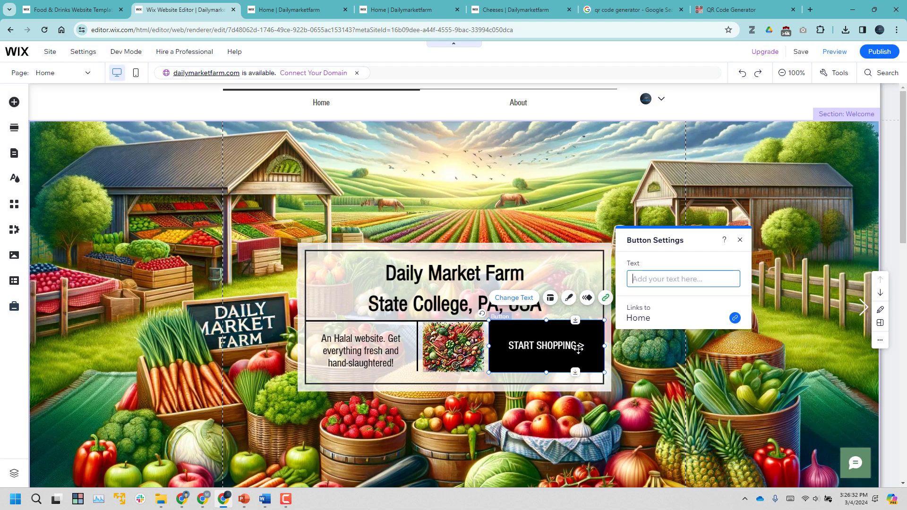
Delete the START SHOPPING button from the Welcome section's box and paste it back.
key("Delete")
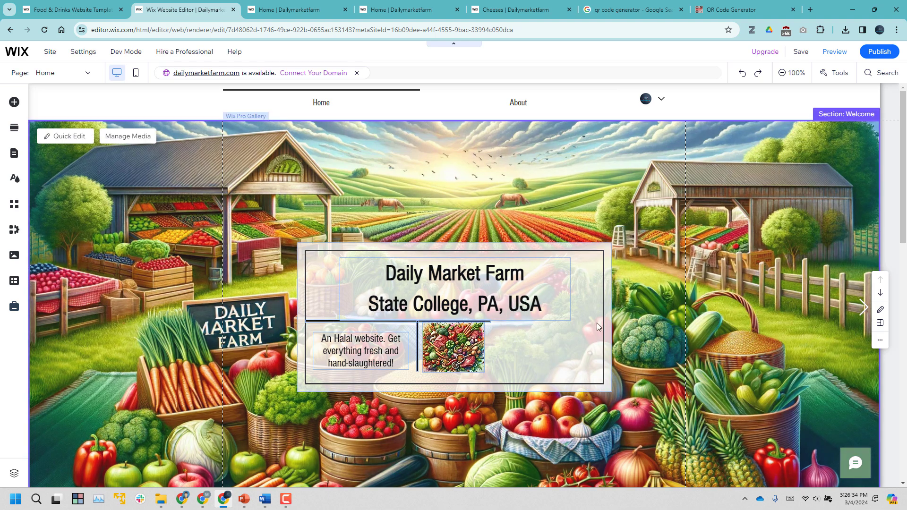
right_click(557, 347)
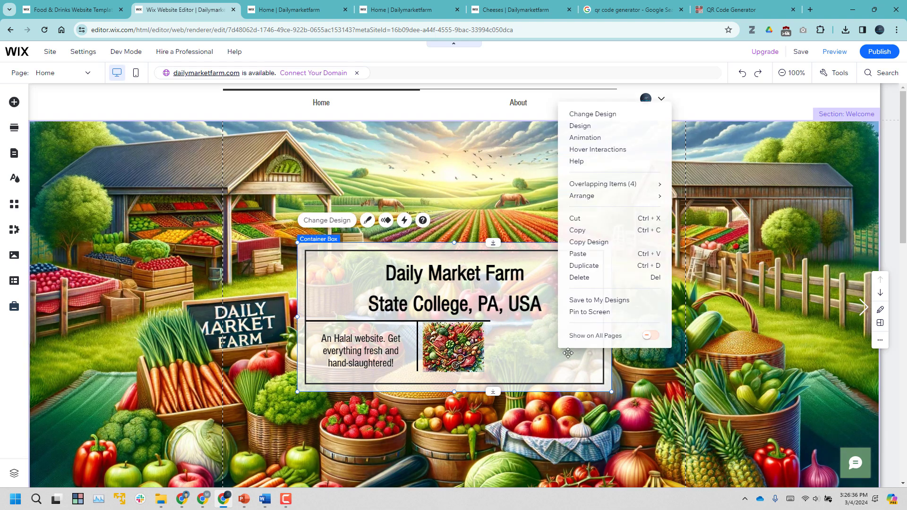
key("ctrl+v")
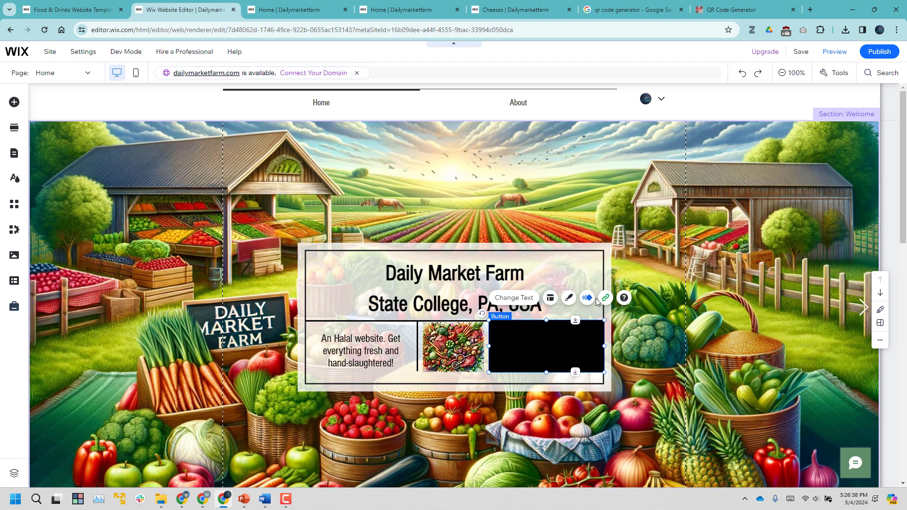
left_click(550, 298)
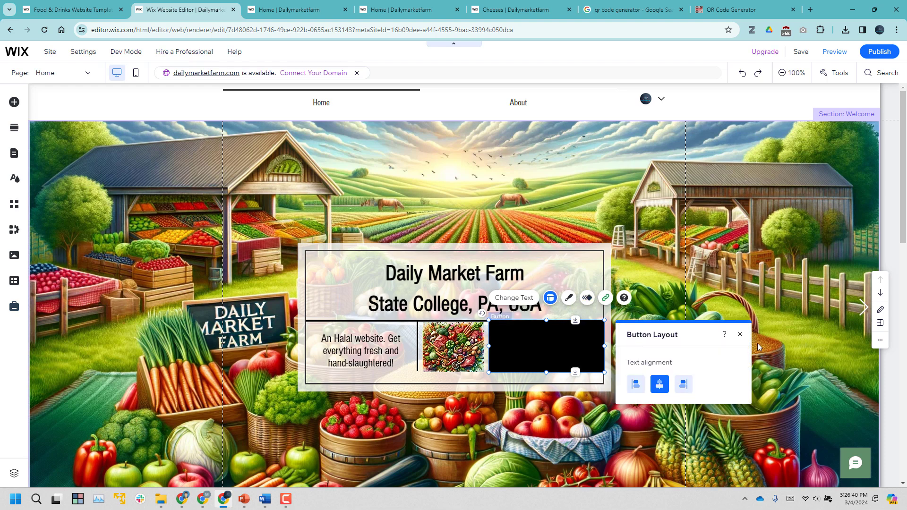
left_click(739, 335)
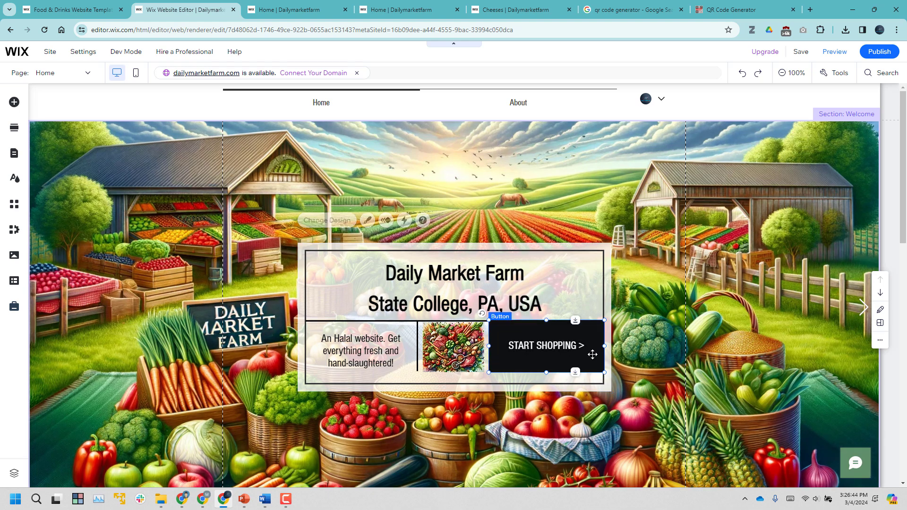
key("Delete")
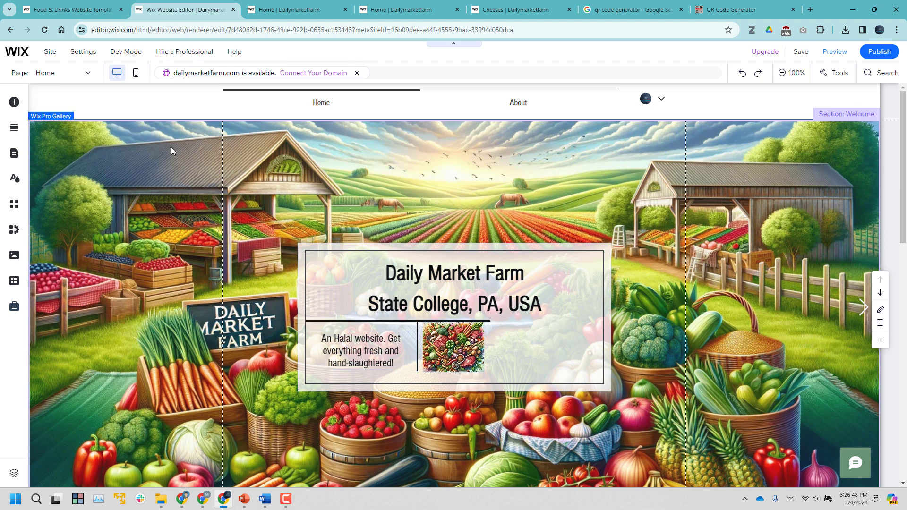
left_click(532, 309)
left_click(586, 317)
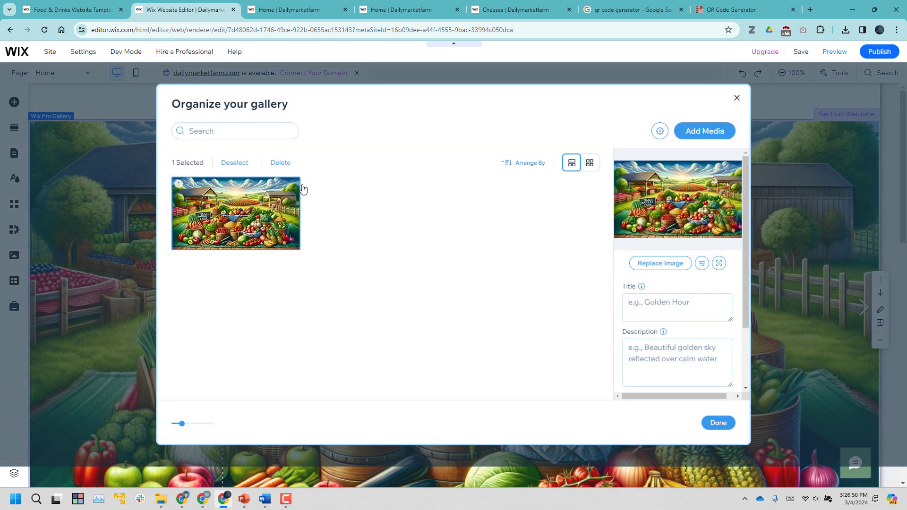
right_click(364, 215)
left_click(532, 214)
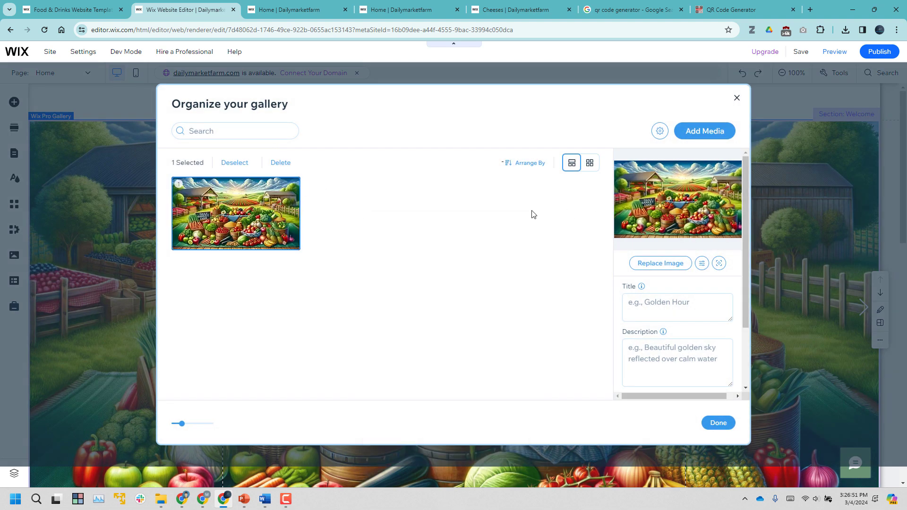
left_click(737, 99)
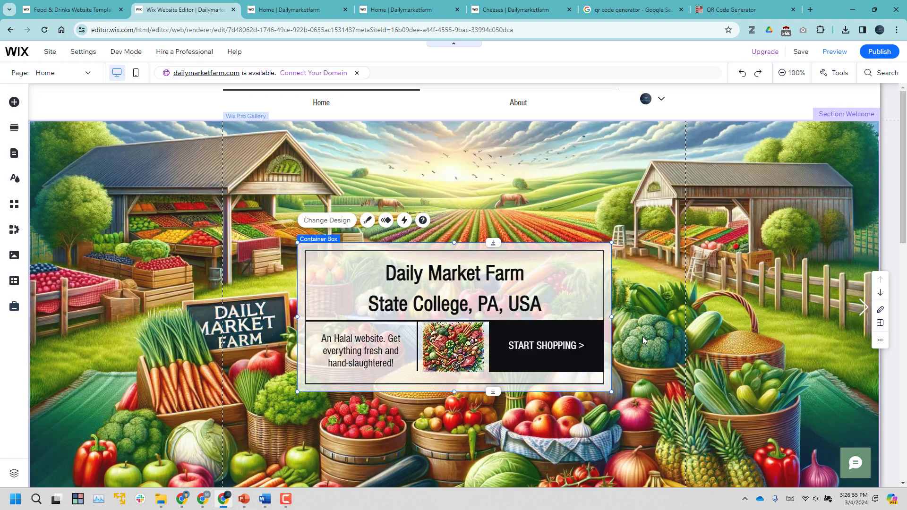
Change the START SHOPPING button's text to "To Order Join Whatsapp group".
left_click(584, 345)
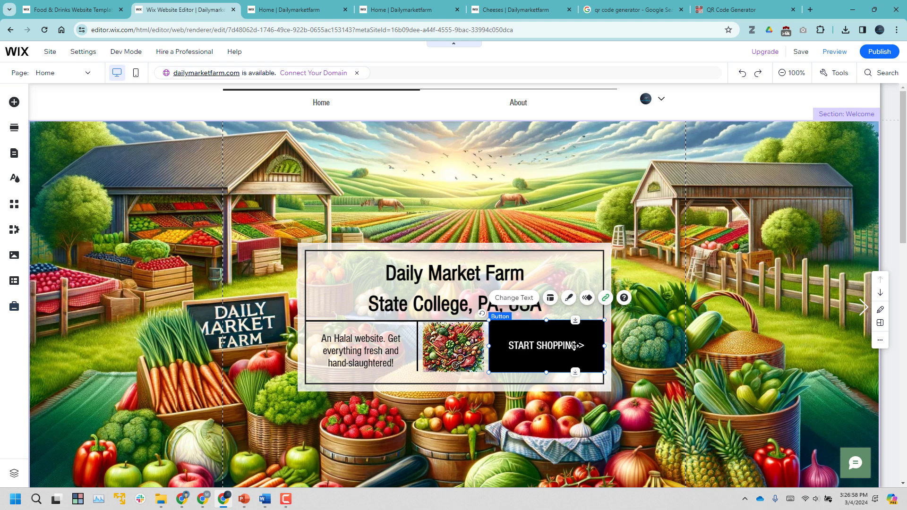
double_click(573, 346)
left_click(738, 335)
double_click(571, 346)
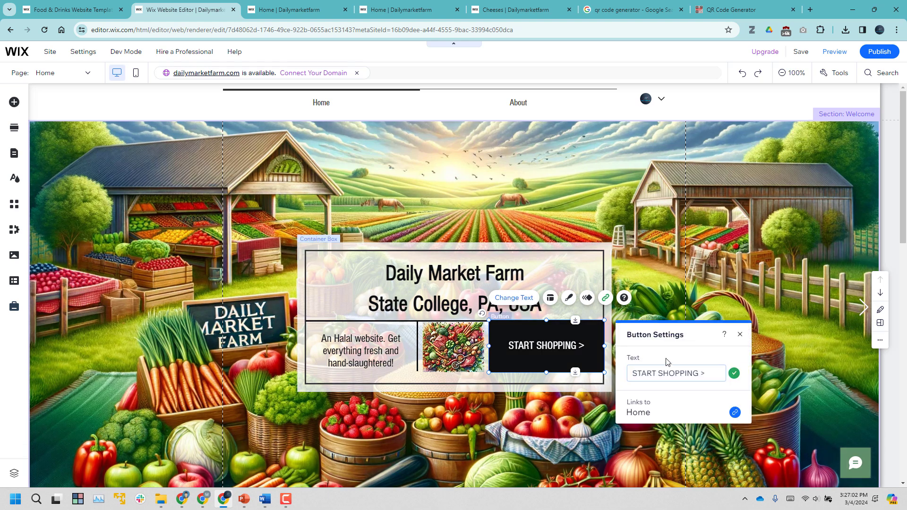
left_click(666, 373)
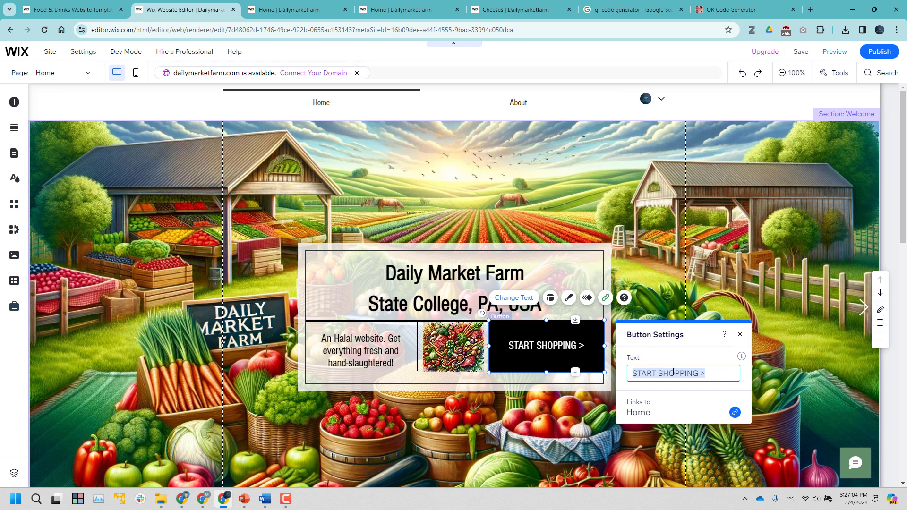
type("To ")
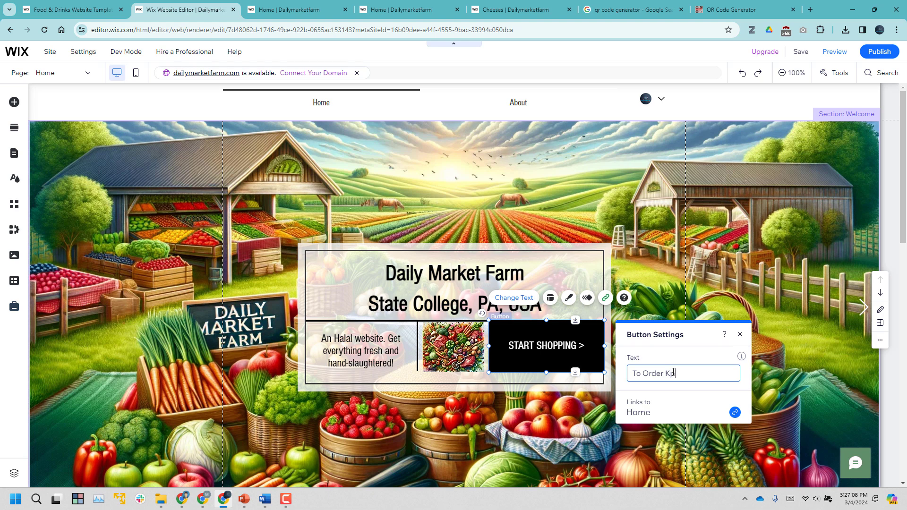
type("Order K")
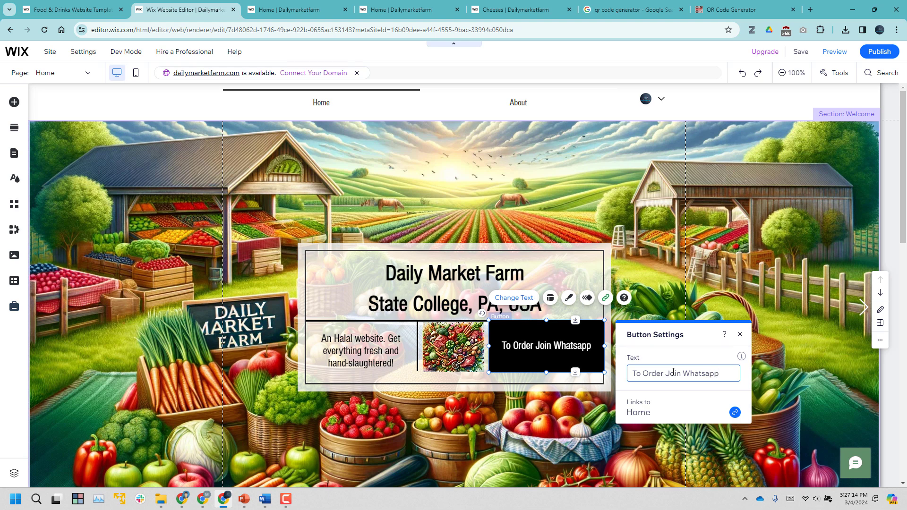
key("ctrl+a")
type("TO")
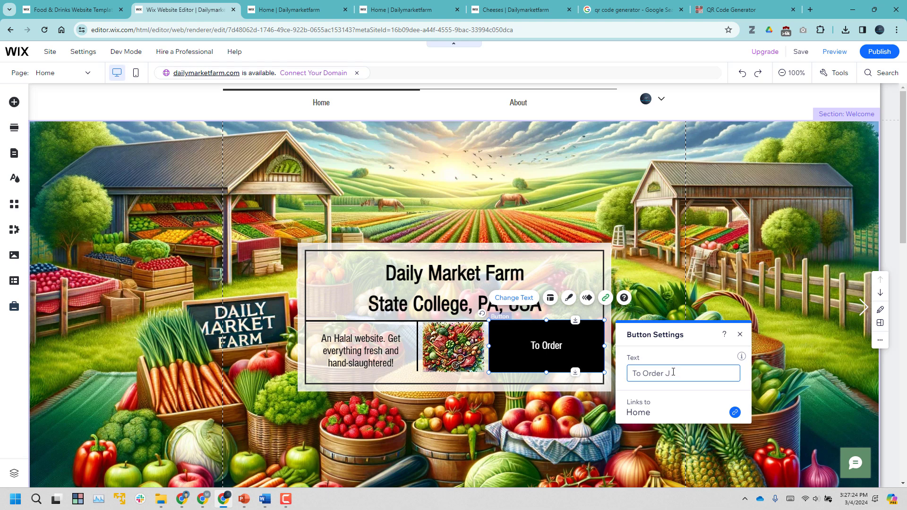
type("oin W")
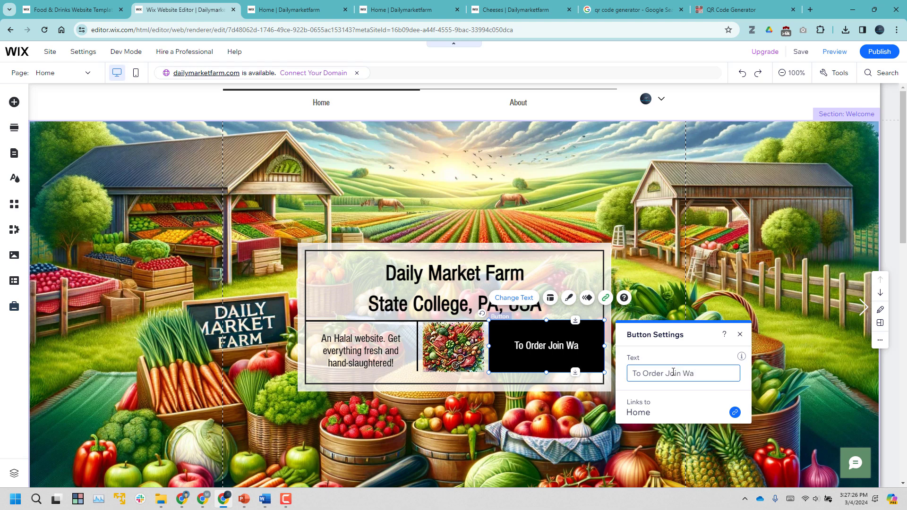
key("ctrl+a")
key("End")
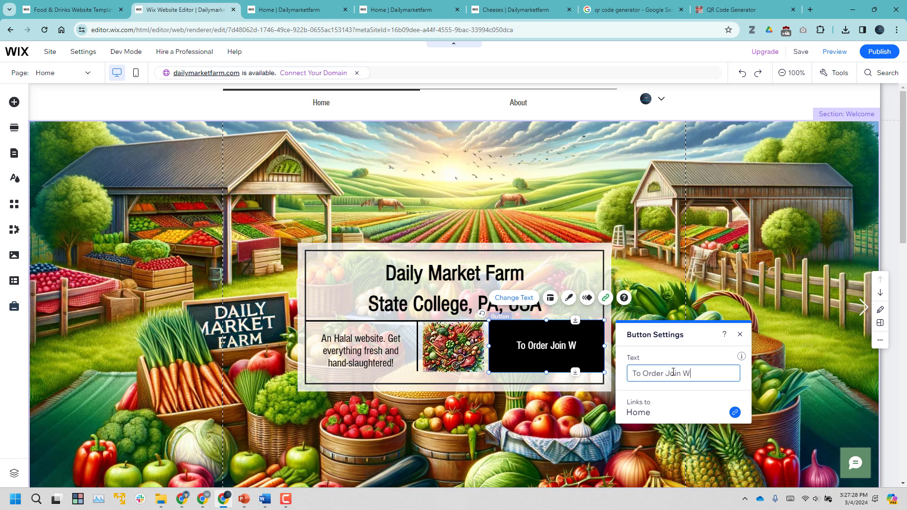
type("hatsapp group")
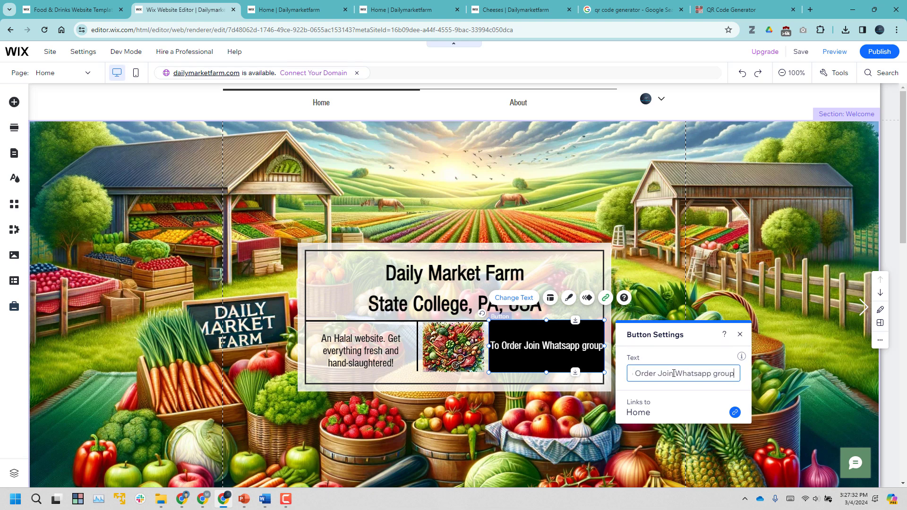
Link the Welcome section's button to the copied WhatsApp chat web address, opening in a new window.
left_click(734, 412)
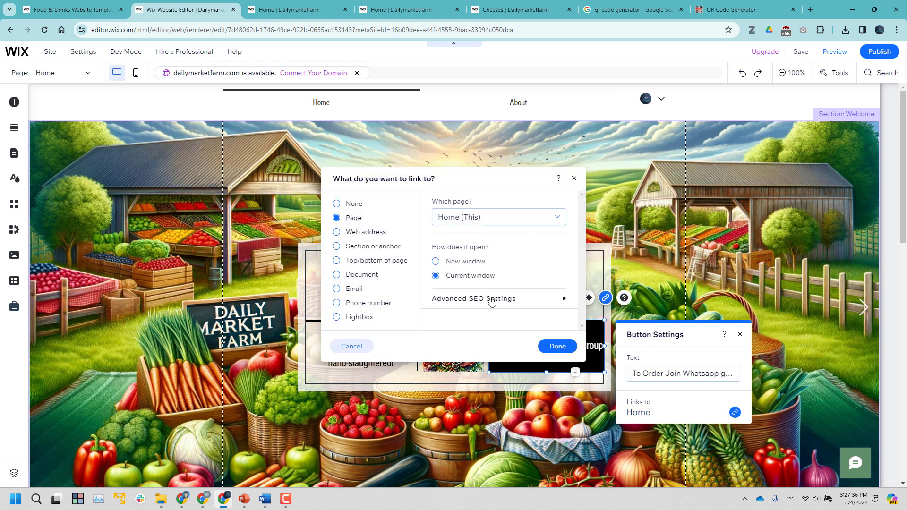
left_click(491, 218)
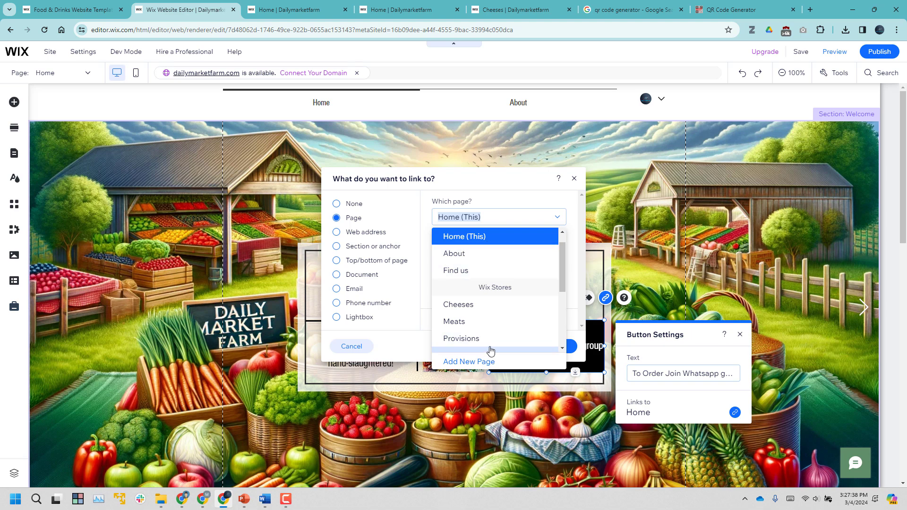
scroll(491, 350, "down", 2)
left_click(482, 363)
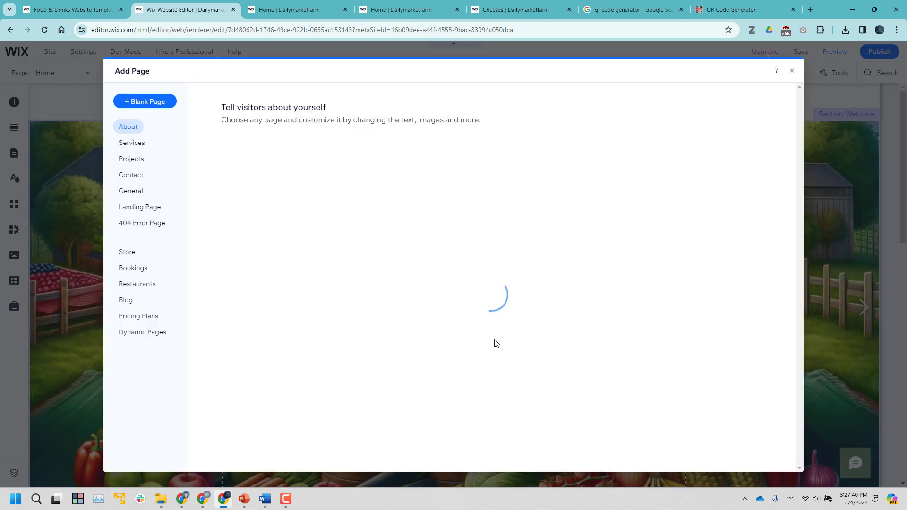
left_click(789, 73)
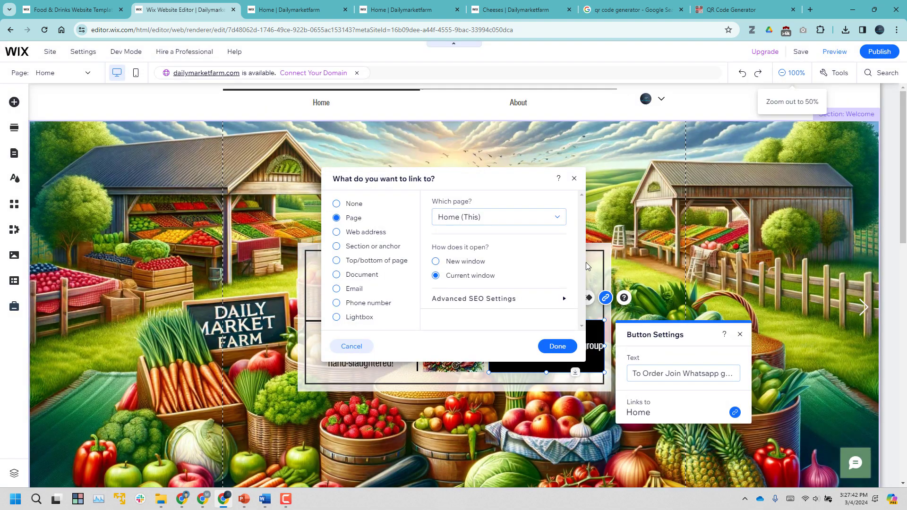
left_click(350, 232)
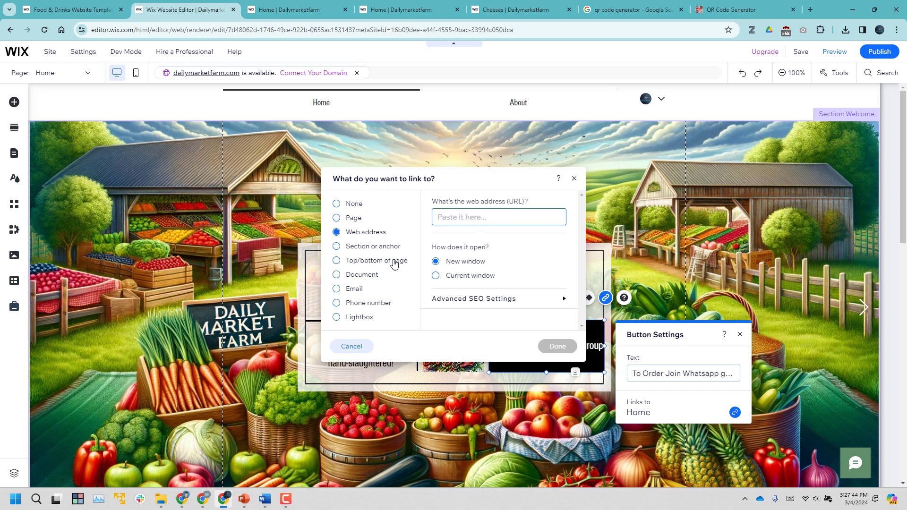
key("ctrl+v")
left_click(557, 347)
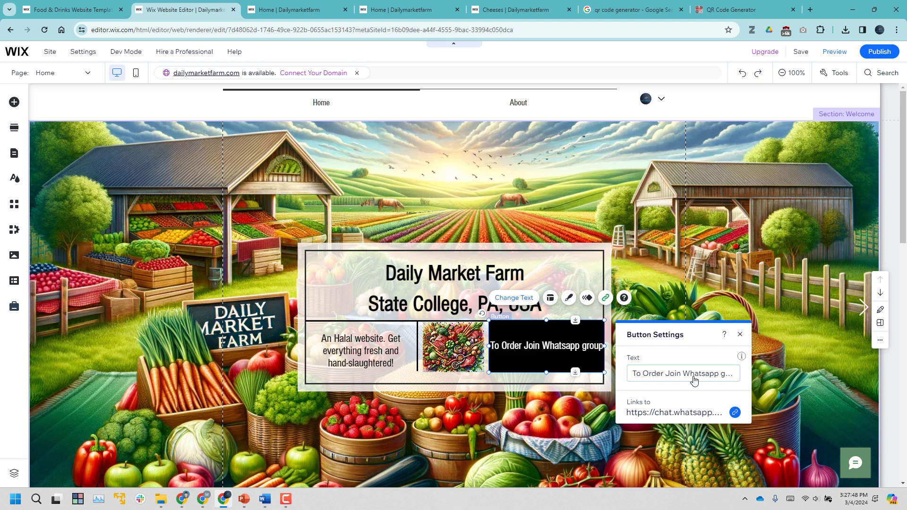
left_click(735, 413)
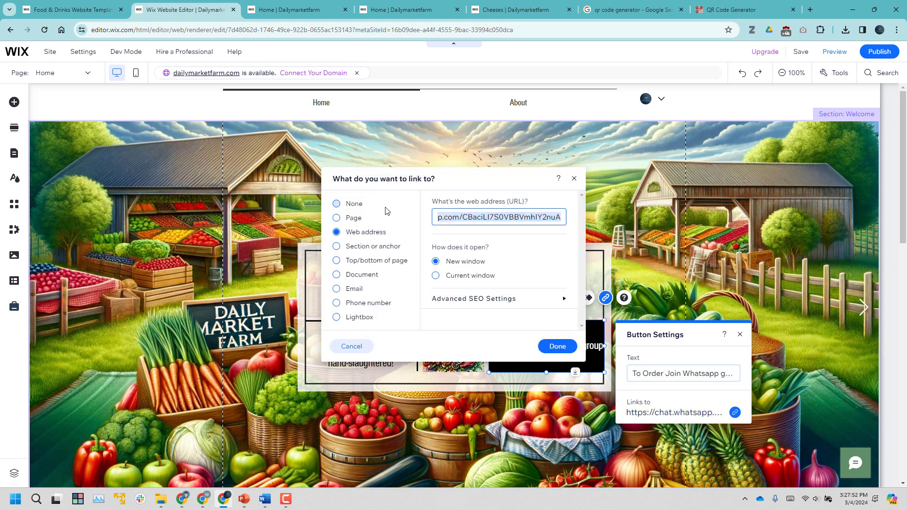
left_click(380, 248)
left_click(507, 273)
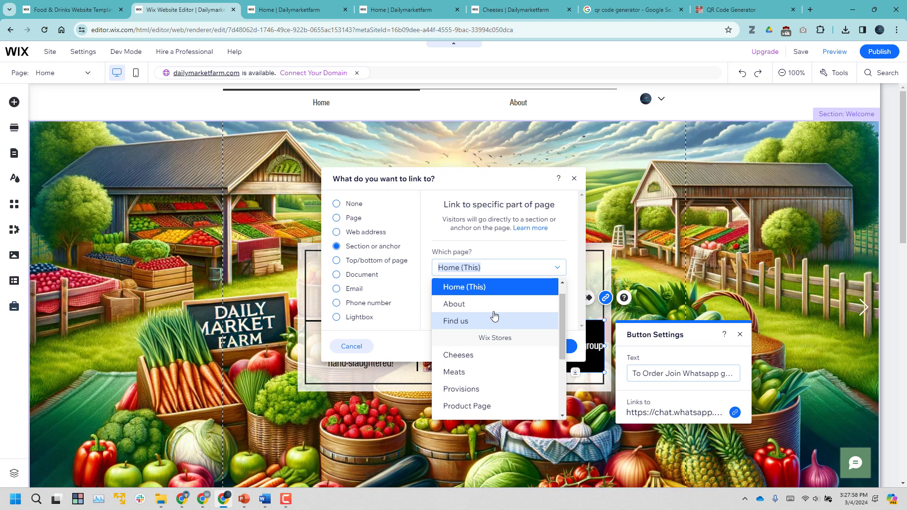
scroll(472, 364, "down", 3)
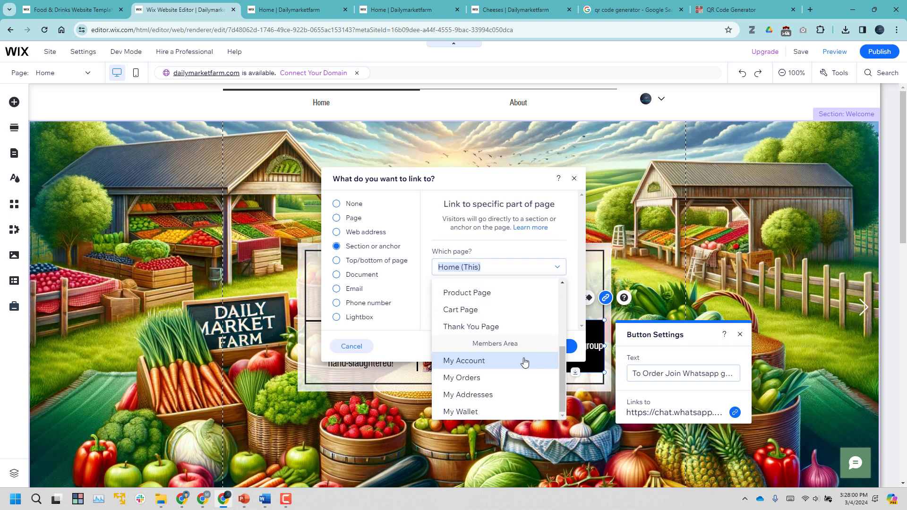
scroll(518, 354, "up", 3)
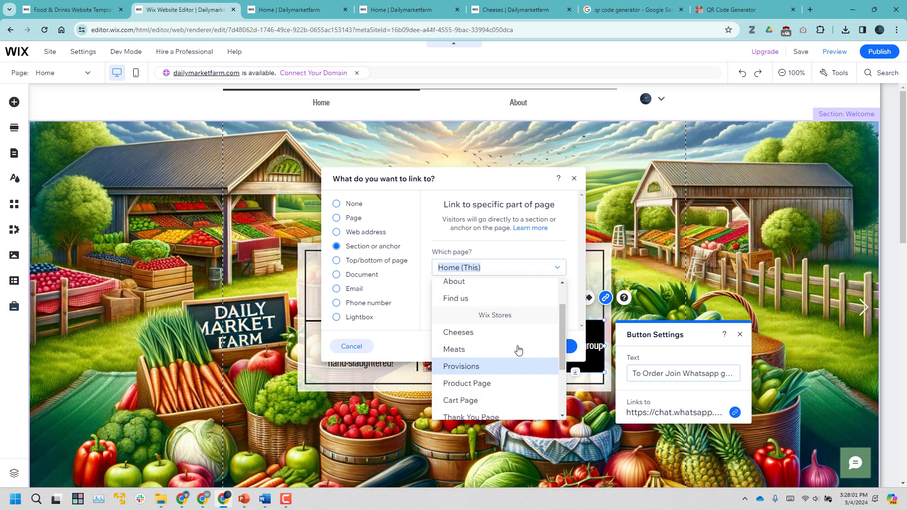
left_click(575, 181)
left_click(575, 180)
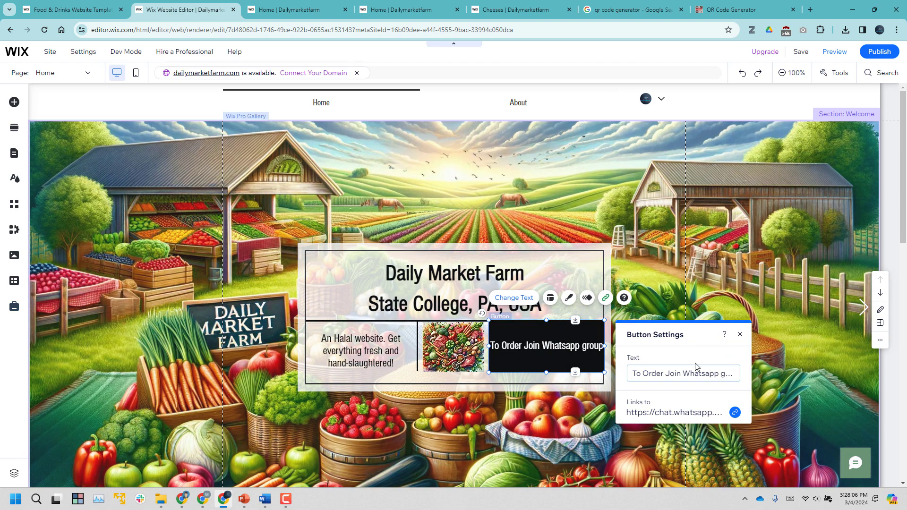
Set the Welcome section button's text to "Order Here!" and close its settings.
left_click(556, 348)
double_click(545, 352)
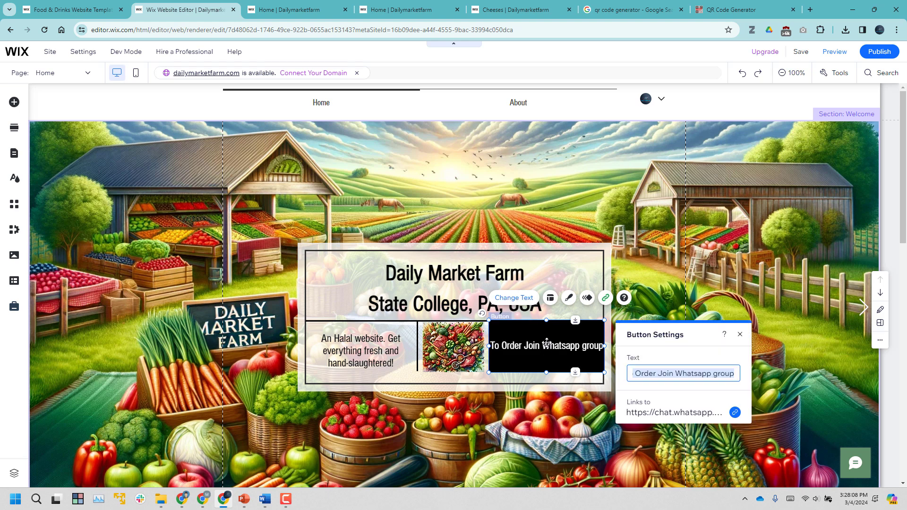
left_click(673, 373)
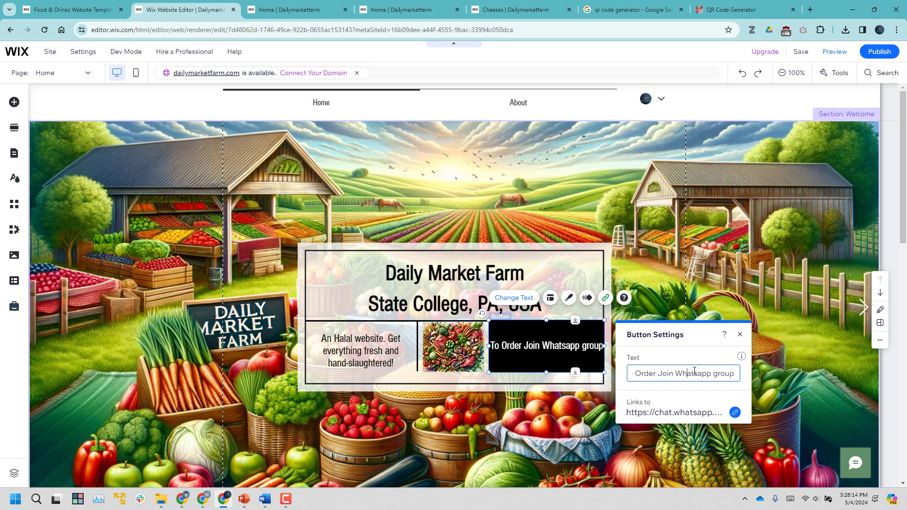
key("Return")
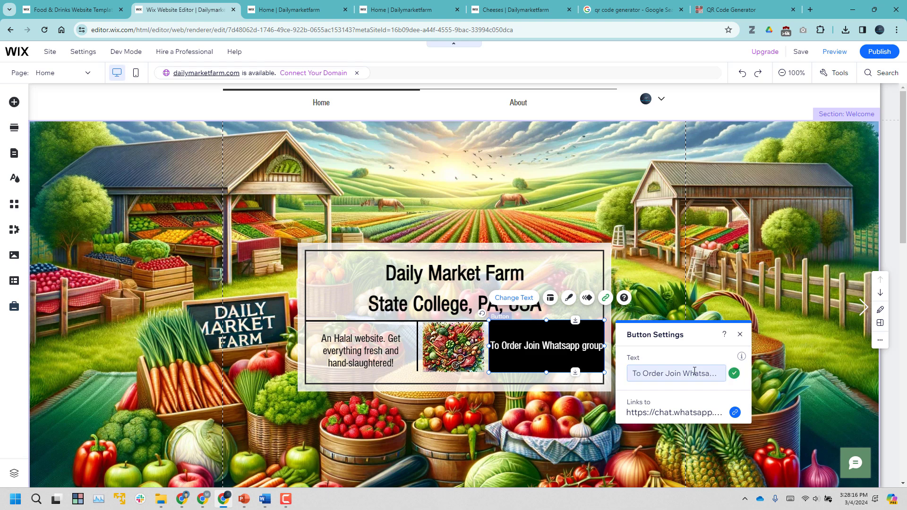
triple_click(680, 373)
left_click(682, 374)
triple_click(681, 374)
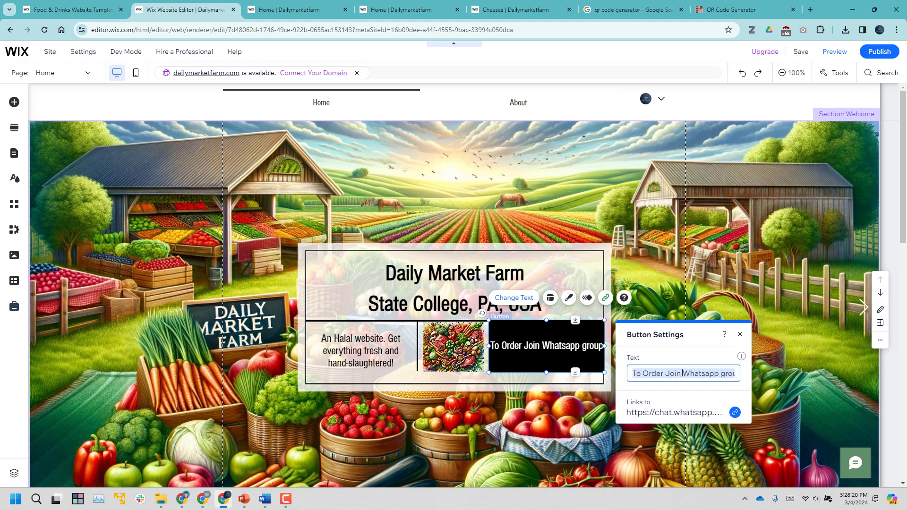
type("Ot")
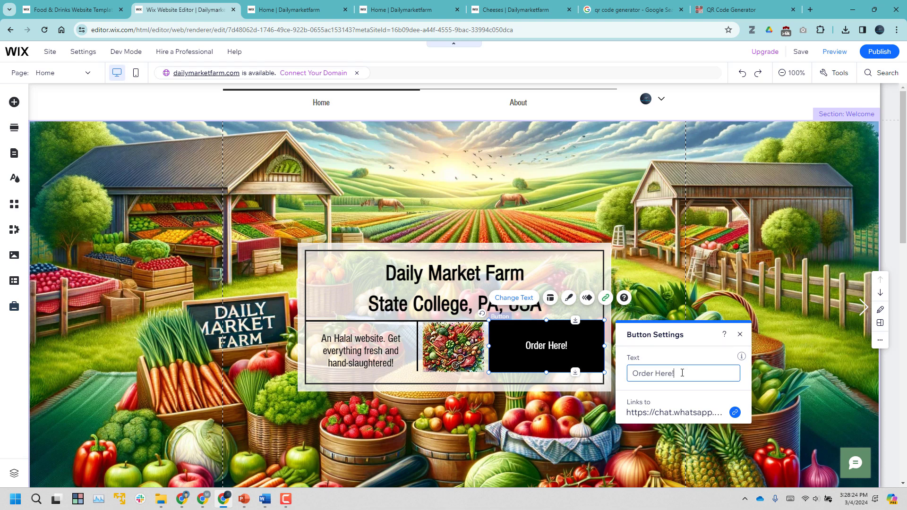
left_click(706, 426)
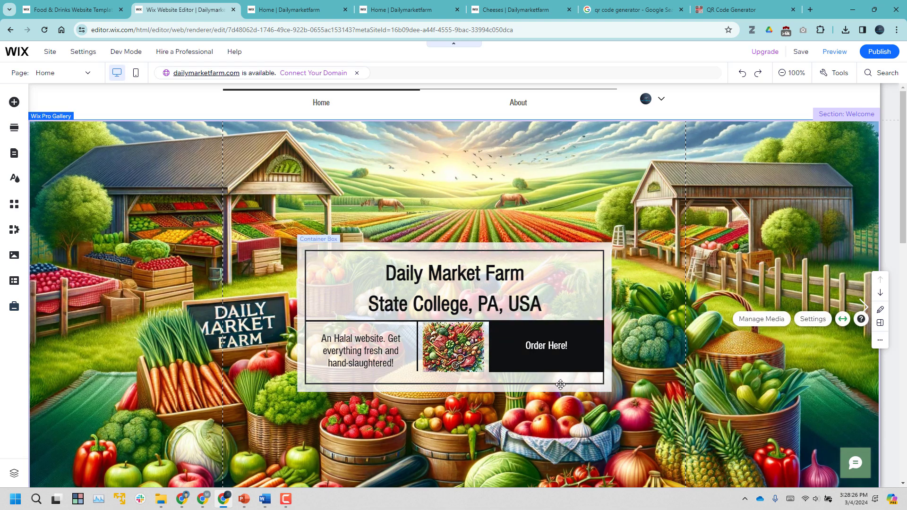
scroll(566, 401, "down", 3)
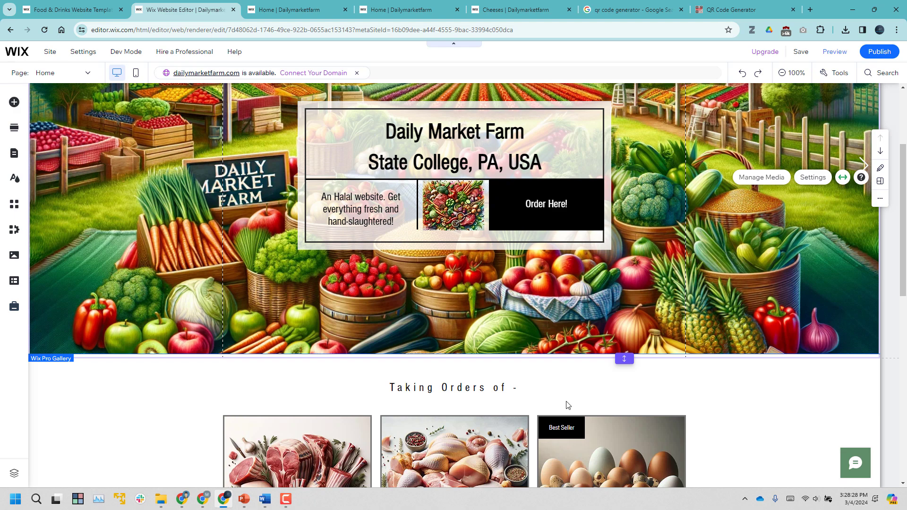
scroll(566, 392, "down", 4)
scroll(720, 370, "up", 7)
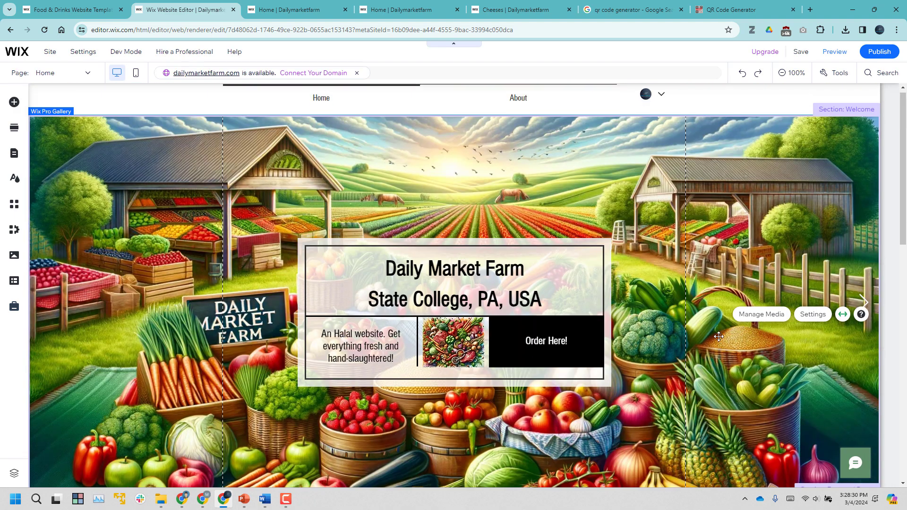
scroll(719, 336, "down", 7)
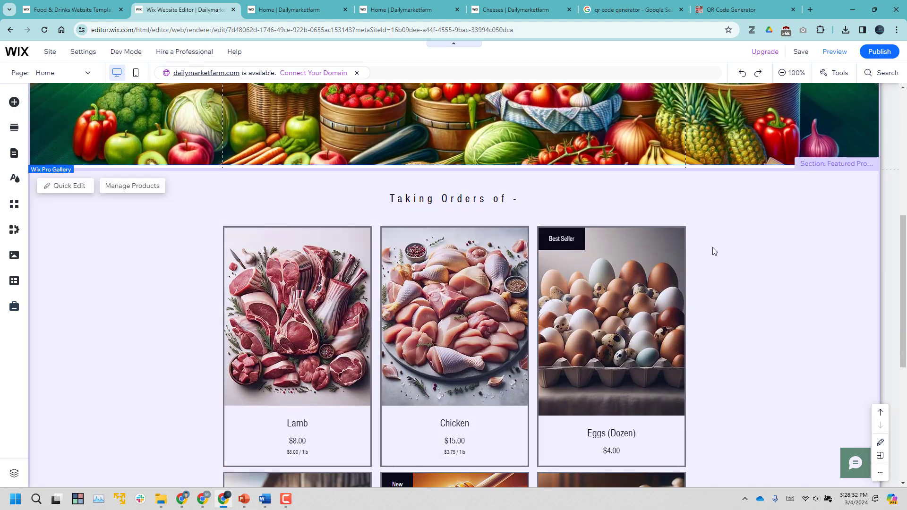
scroll(757, 241, "up", 3)
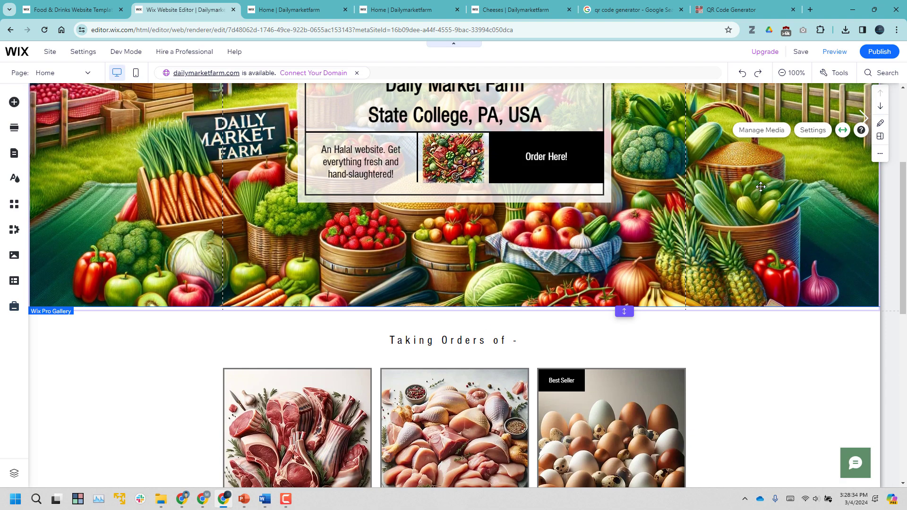
scroll(761, 187, "up", 2)
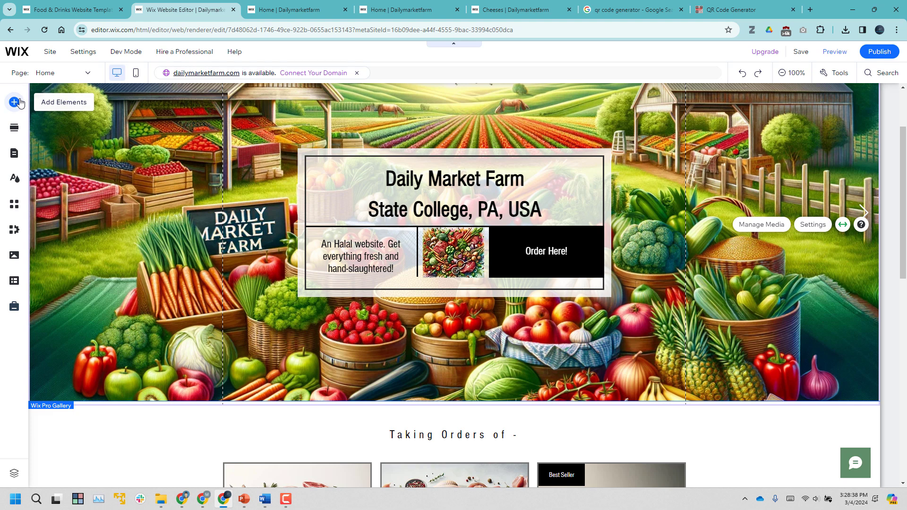
left_click(14, 102)
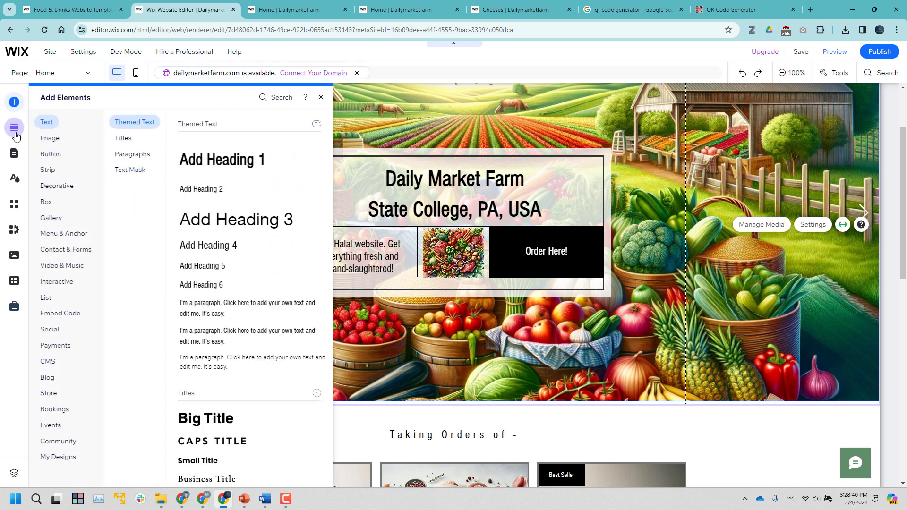
left_click(16, 136)
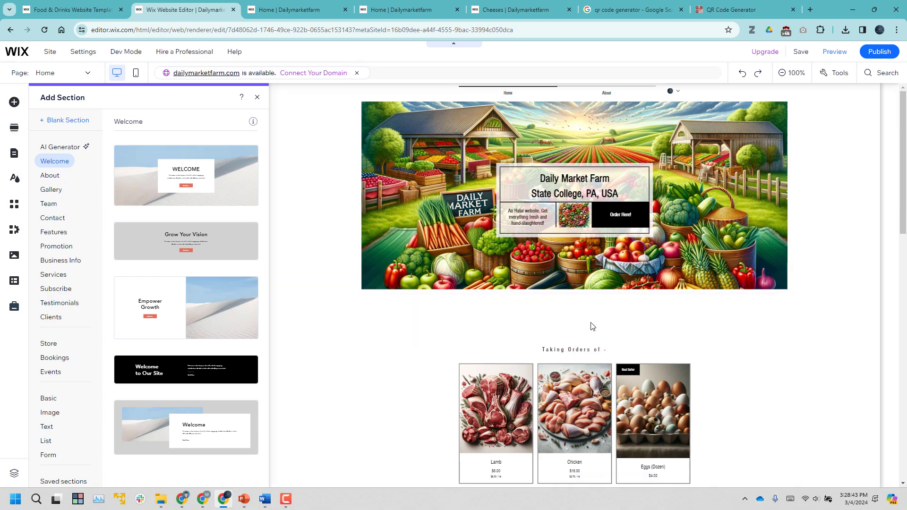
left_click(595, 325)
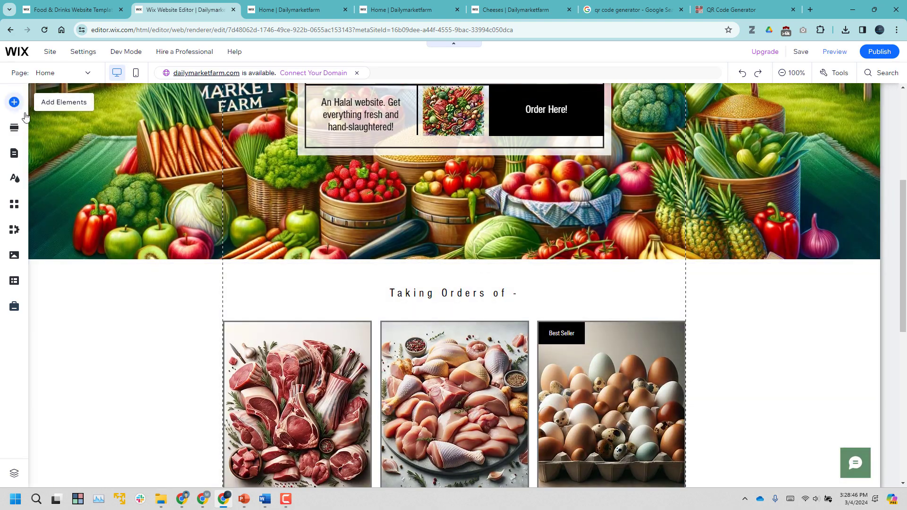
Open the media upload window for adding an image from the computer to the home page.
left_click(14, 102)
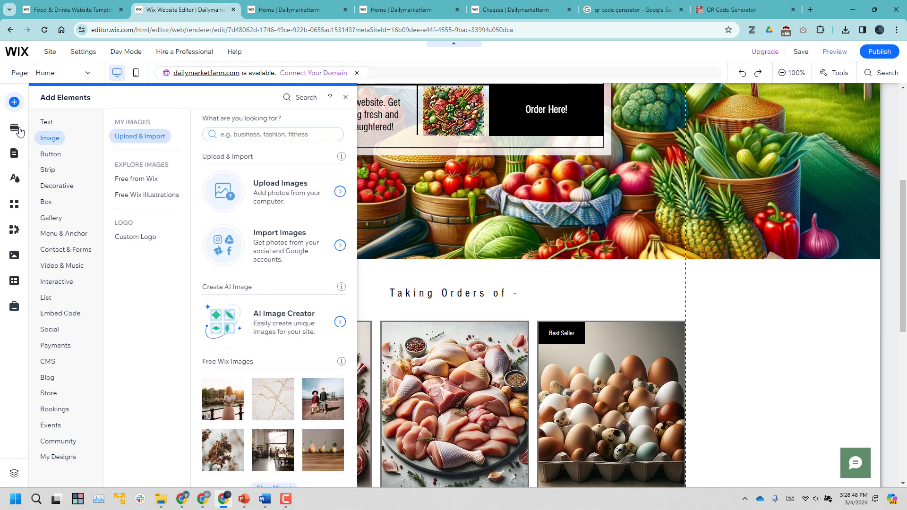
left_click(14, 102)
left_click(15, 102)
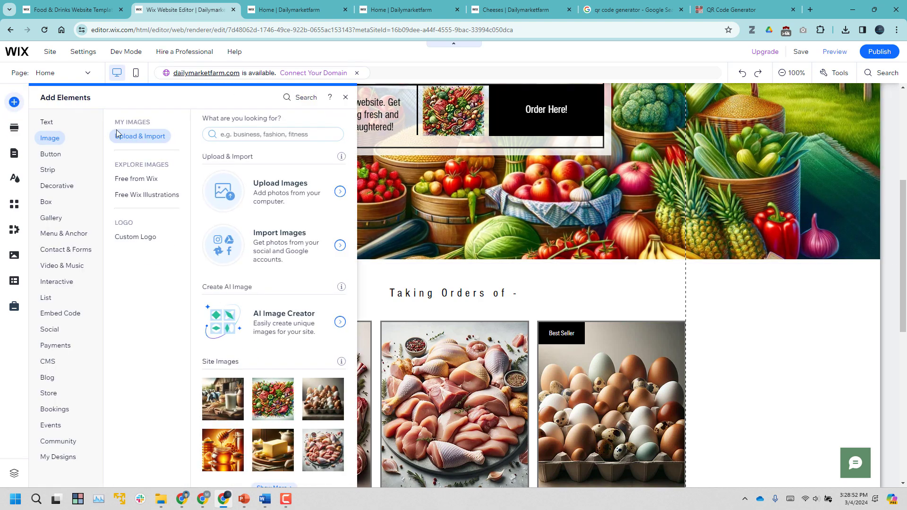
left_click(227, 192)
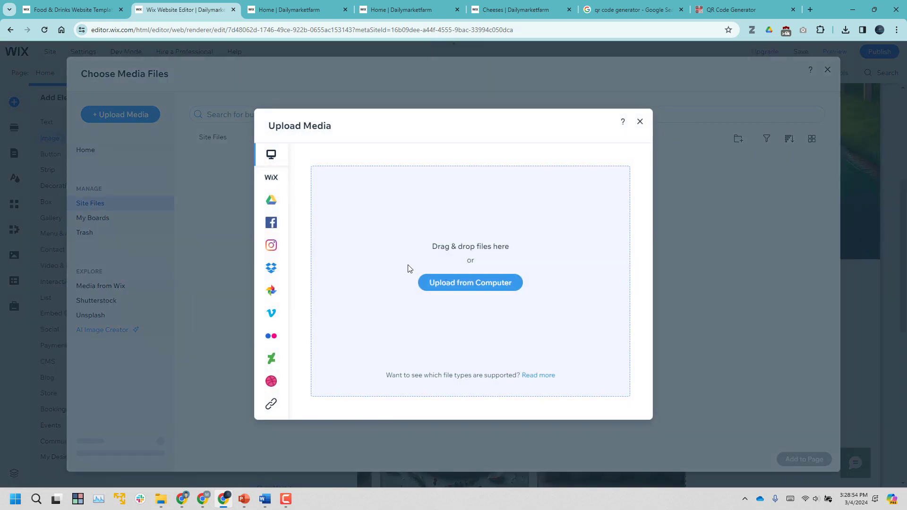
left_click(483, 284)
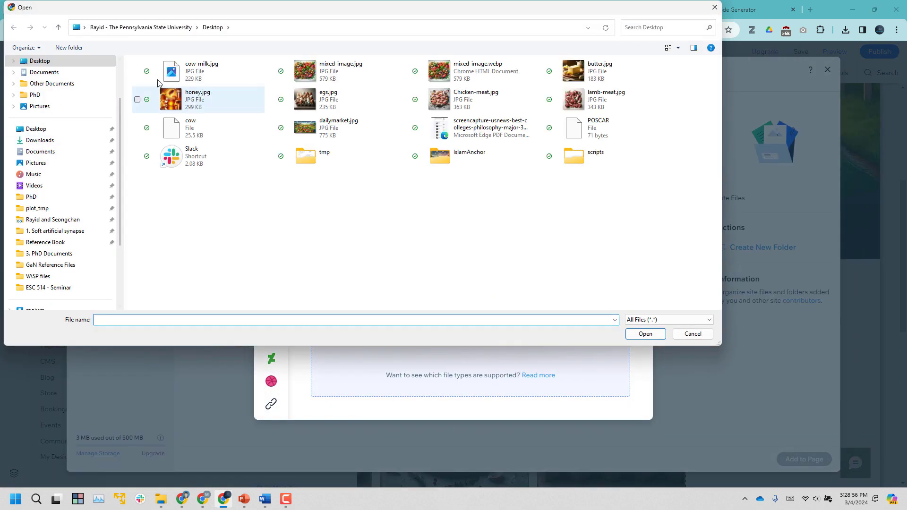
left_click(715, 7)
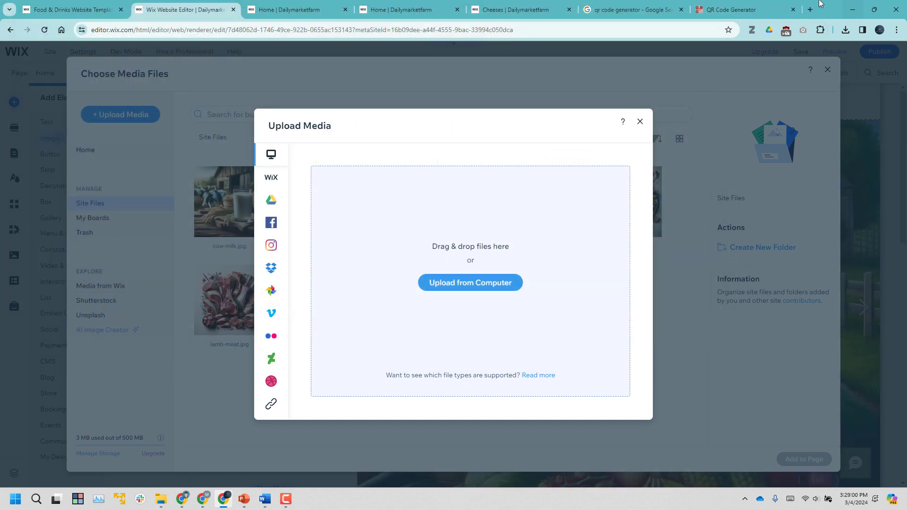
Switch to the QR Code Generator page and download the WhatsApp chat QR code as a 1000px PNG.
left_click(763, 6)
left_click(620, 321)
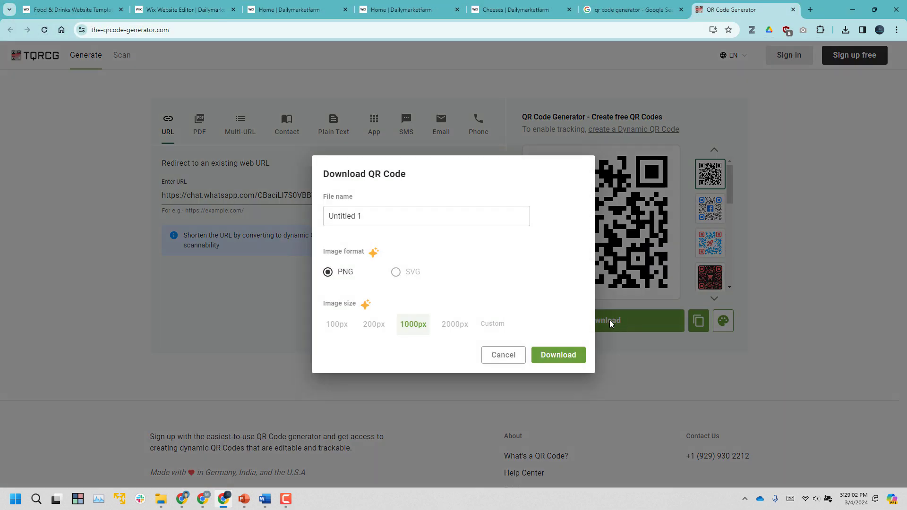
left_click(559, 356)
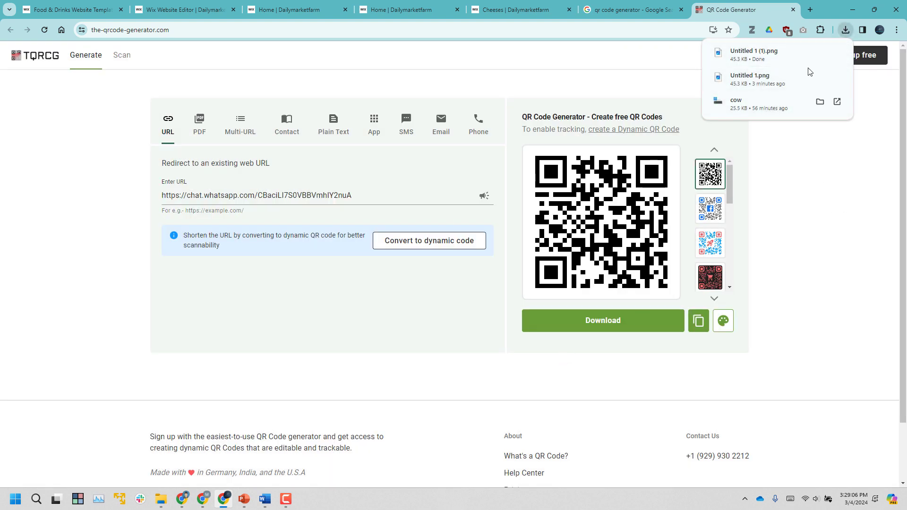
left_click(820, 53)
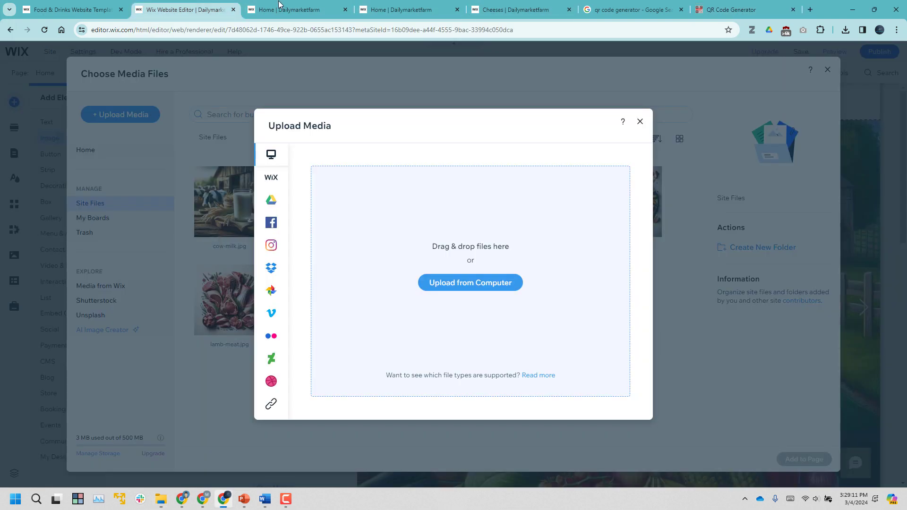
Return to the website editor and upload "Untitled 1 (1).png" from the Downloads folder to the site files.
left_click(184, 9)
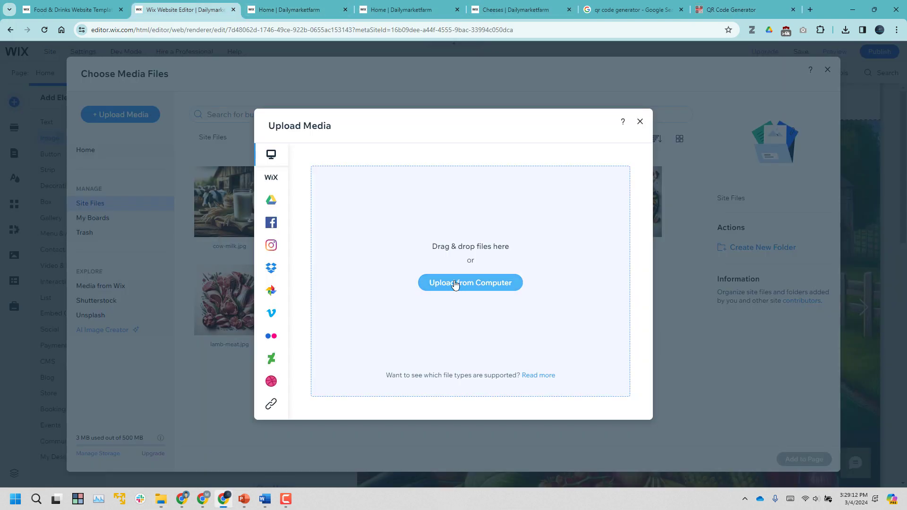
left_click(428, 282)
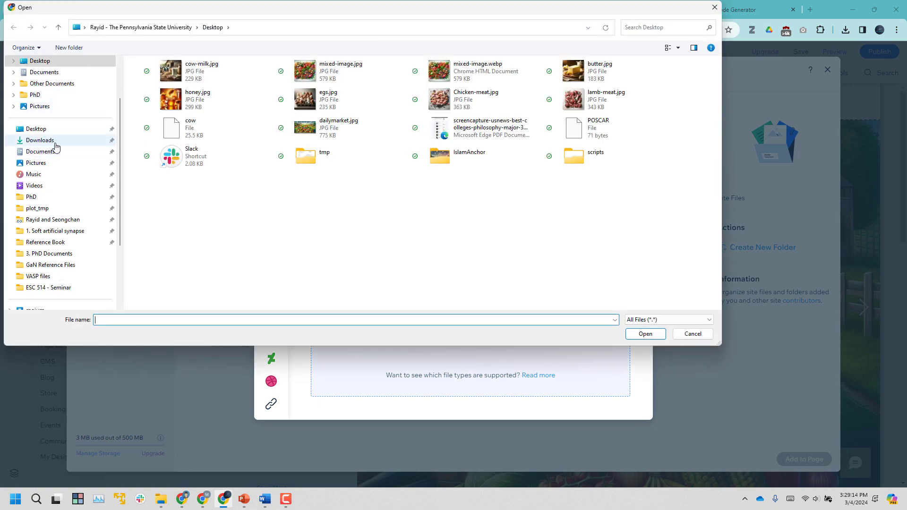
left_click(40, 139)
double_click(184, 80)
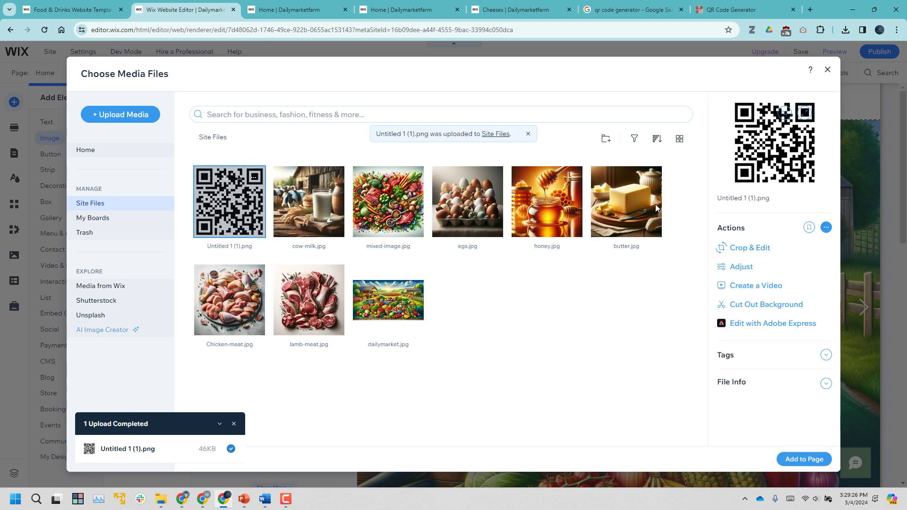
Rename the uploaded QR code image as WhatsappChat in the site files.
left_click(825, 228)
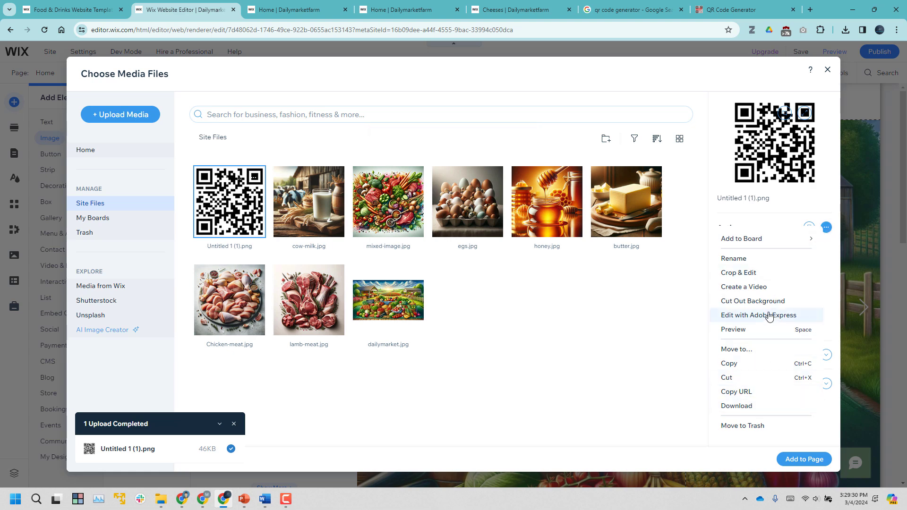
left_click(751, 259)
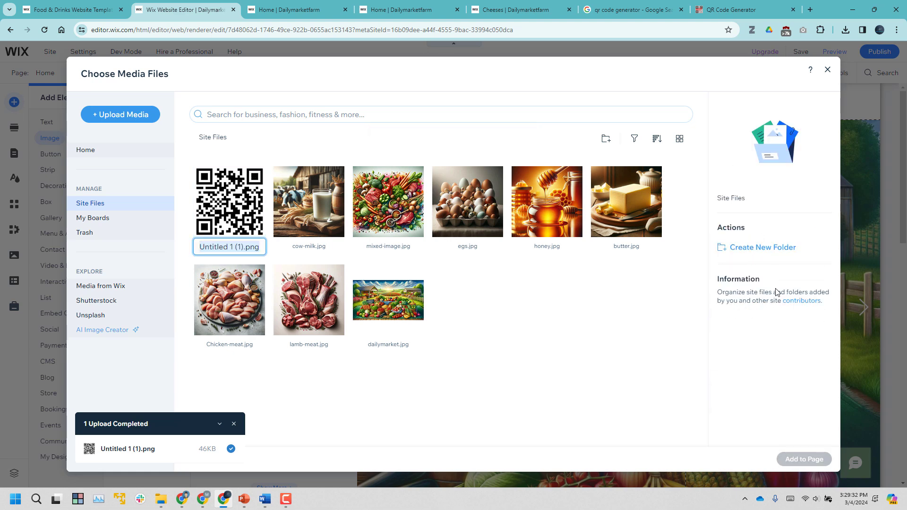
type("C")
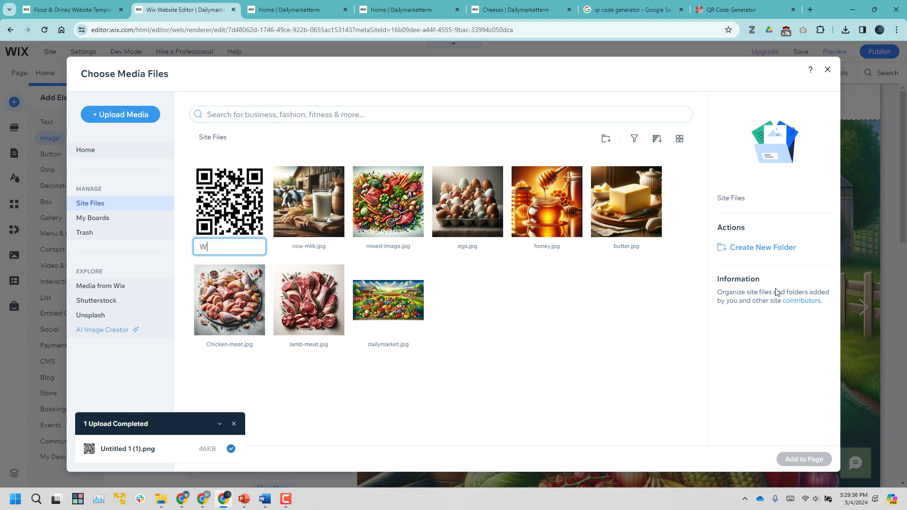
type("WhatsappChat")
key("Return")
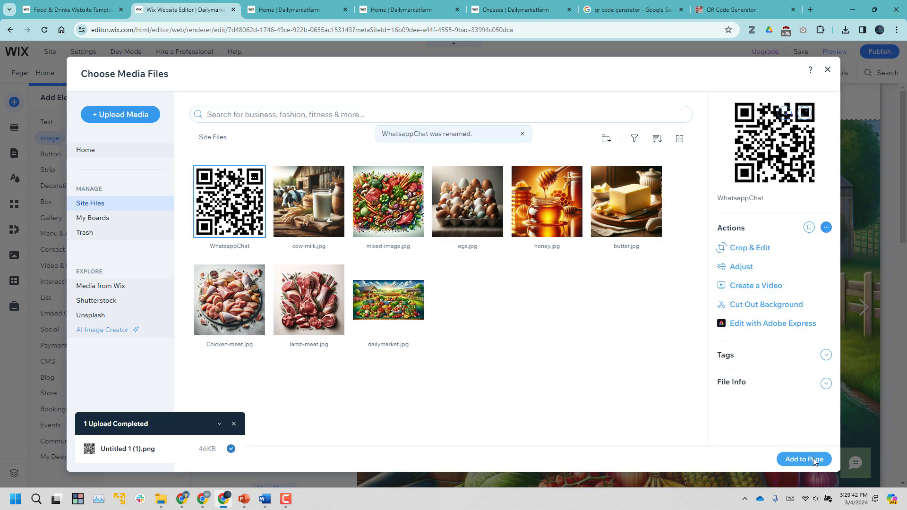
Add the WhatsappChat image to the home page and shrink it to about 222 by 222 px.
left_click(804, 459)
scroll(522, 188, "down", 5)
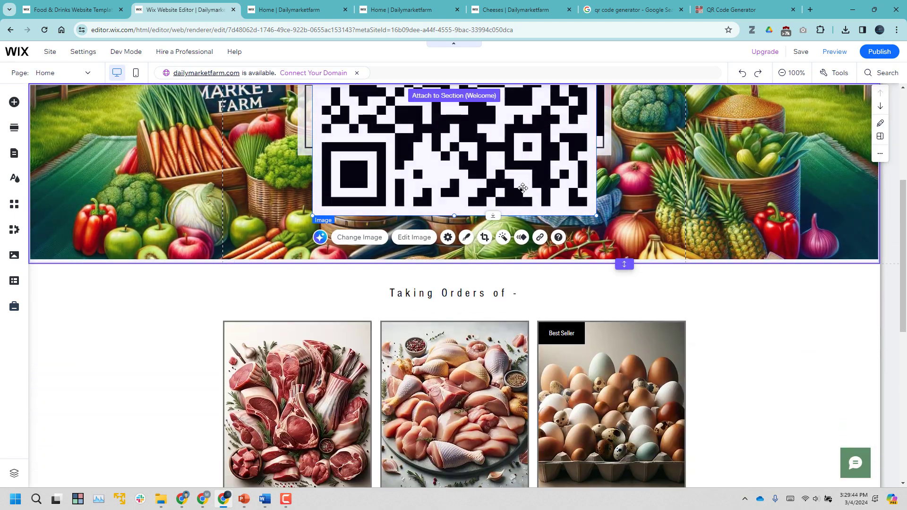
left_click_drag(523, 188, 698, 328)
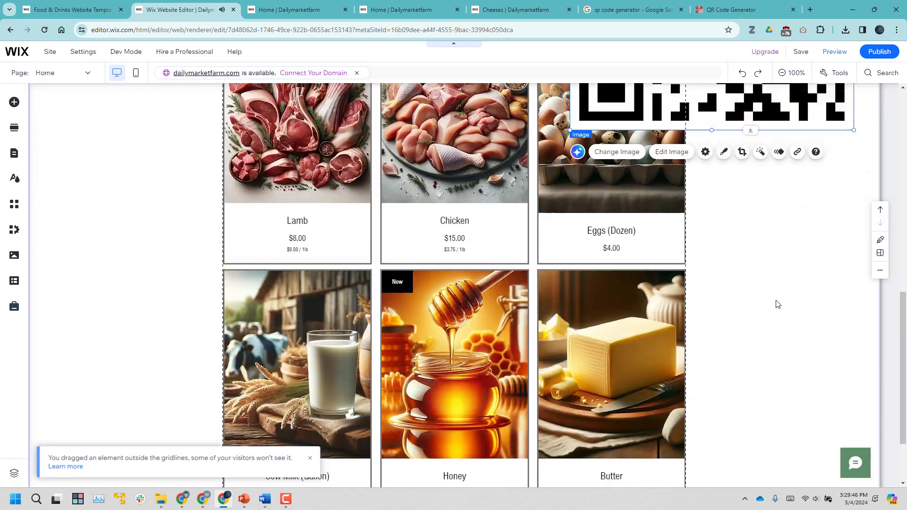
scroll(777, 304, "up", 5)
left_click_drag(569, 381, 749, 202)
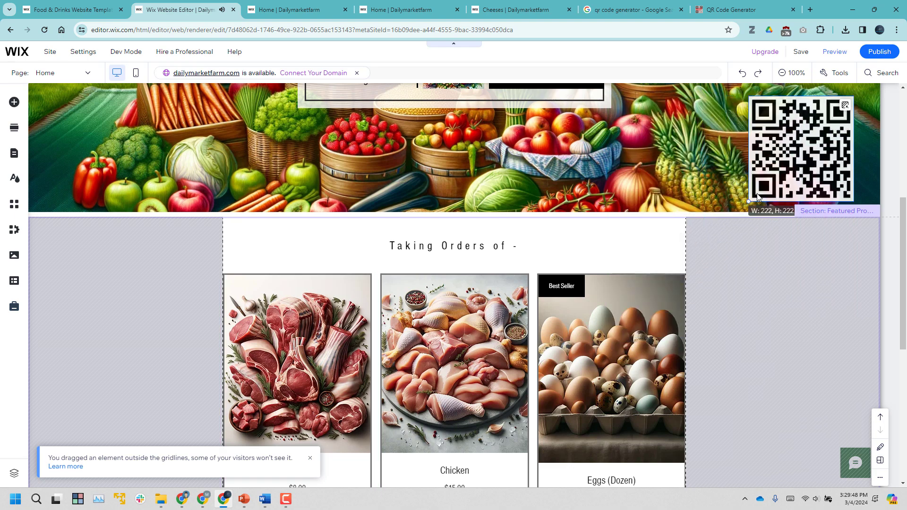
Move the QR code image beneath the Welcome section's text box and shrink it to roughly the width of the food picture above.
scroll(777, 349, "up", 4)
left_click_drag(777, 350, 463, 357)
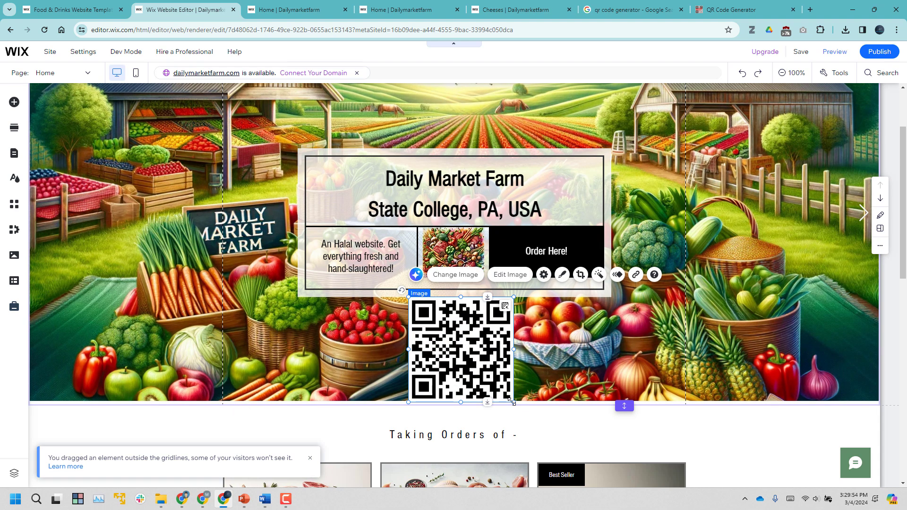
left_click_drag(511, 401, 479, 368)
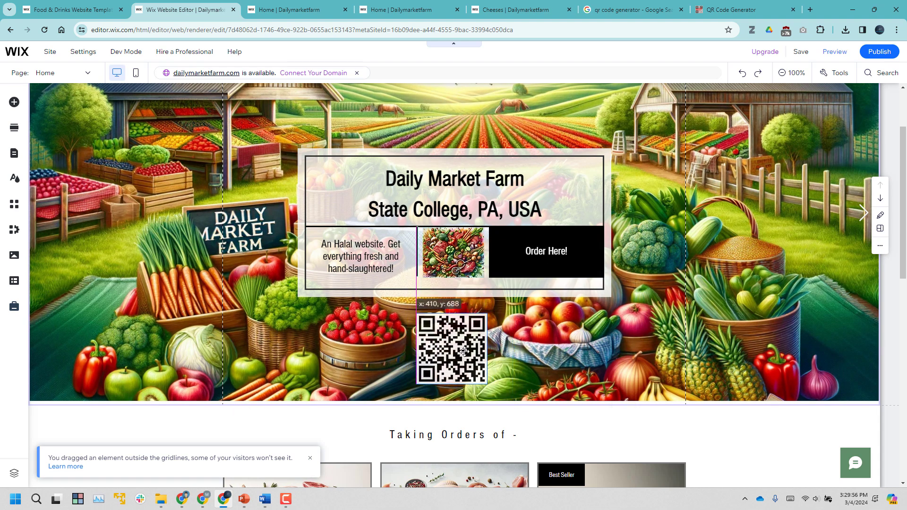